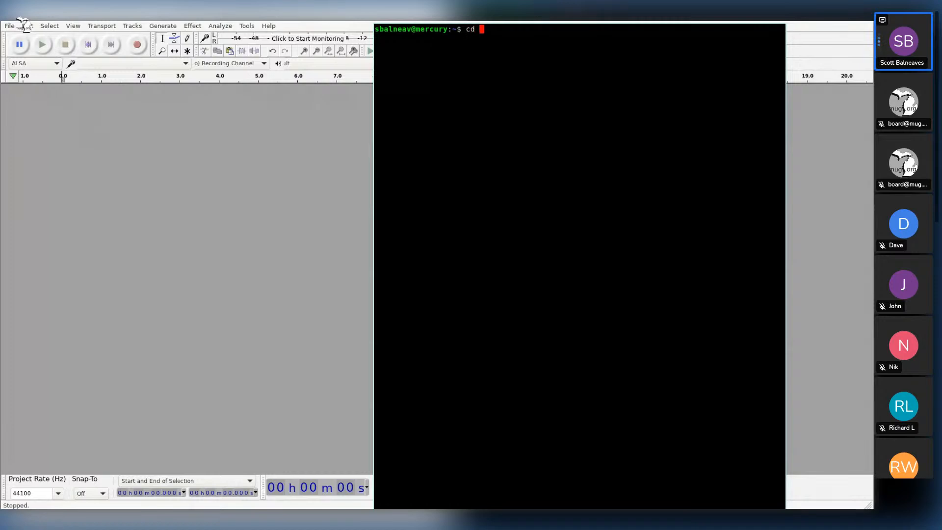
Step: Go to the ssb/hour1 folder in the terminal, listing the contents of both ssb and hour1
text(ssb)
key(Return)
text(ls)
key(Return)
text(cd h)
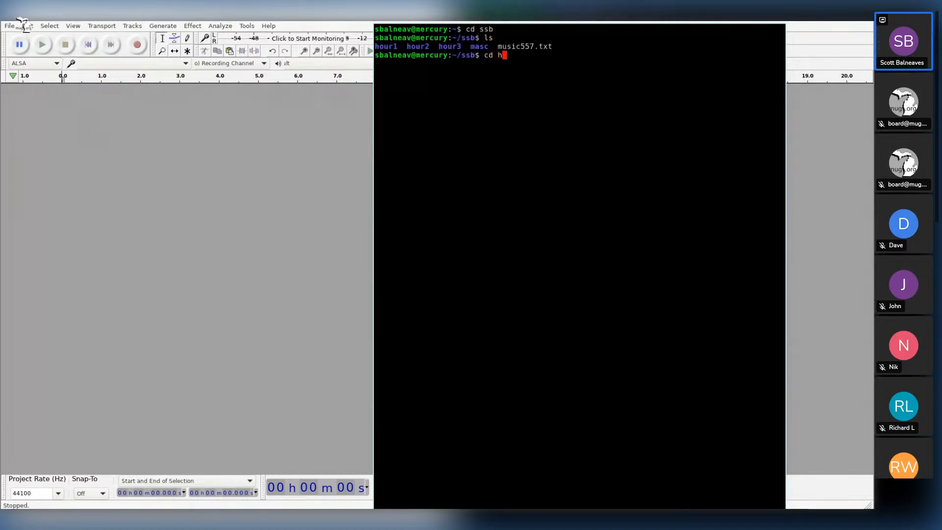
text(our1/)
key(Return)
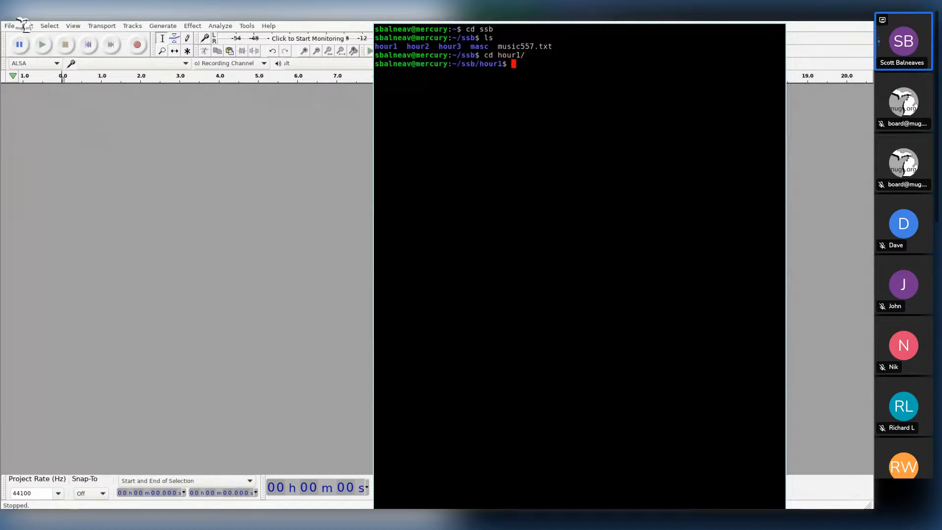
text(ls)
key(Return)
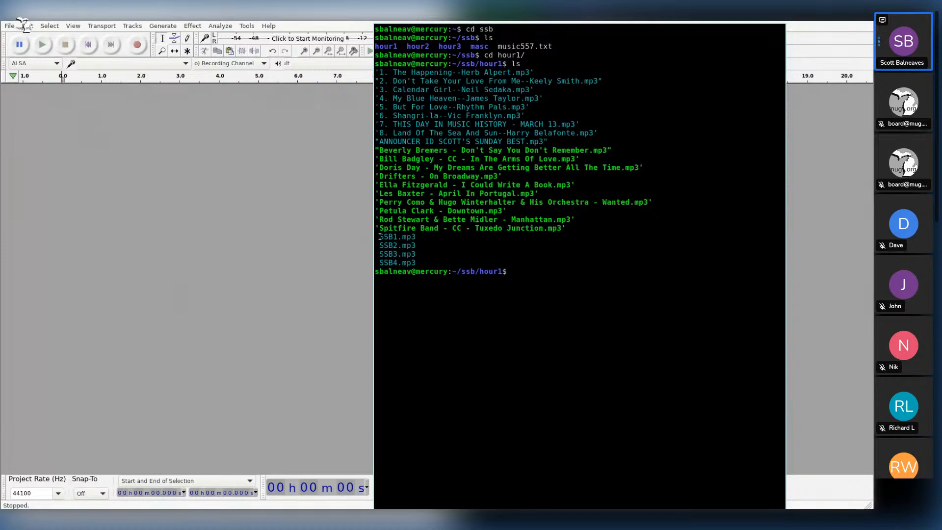
Step: Highlight the SSB voice files, the unnumbered songs and the numbered songs in the listing, and close the terminal
drag(379, 236, 429, 256)
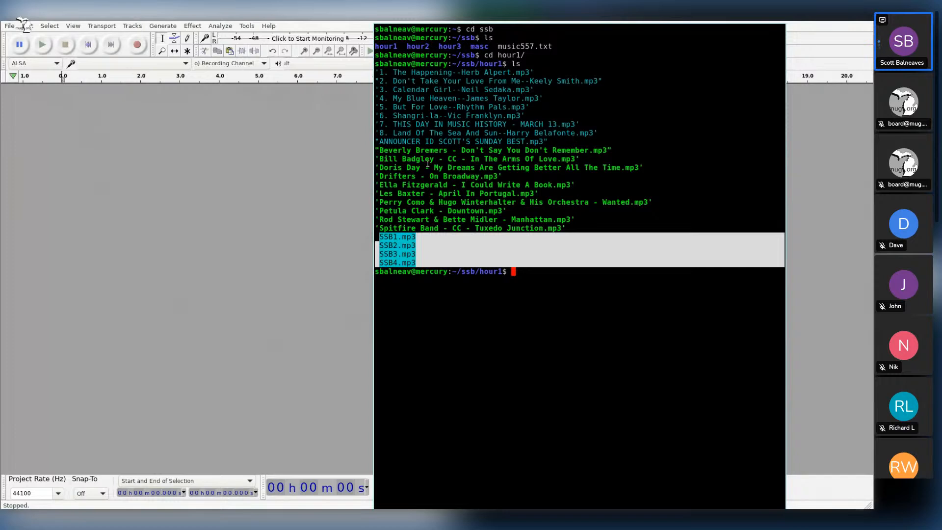
drag(376, 150, 581, 226)
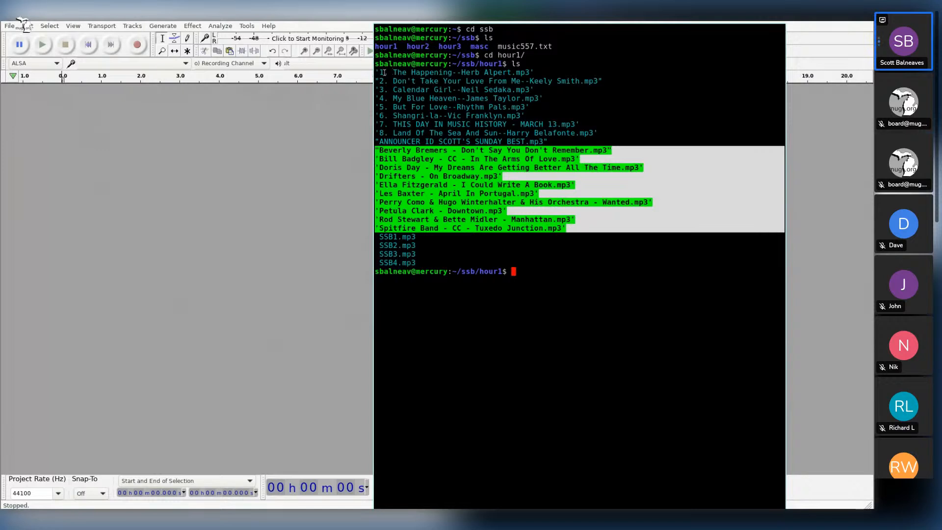
drag(377, 74, 650, 131)
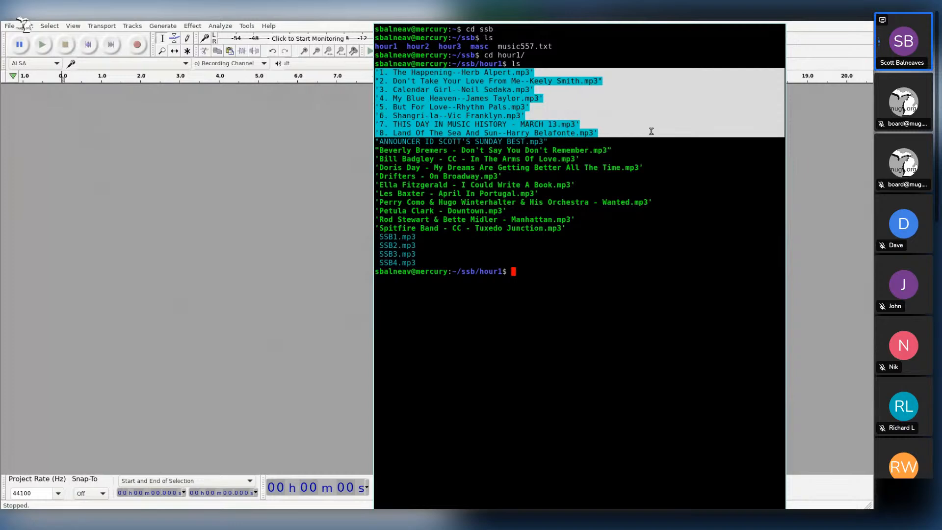
key(ctrl+d)
Step: Import the audio file SSB1.mp3 from the ssb/hour1 folder in the home directory
click(4, 25)
mouse_move(93, 107)
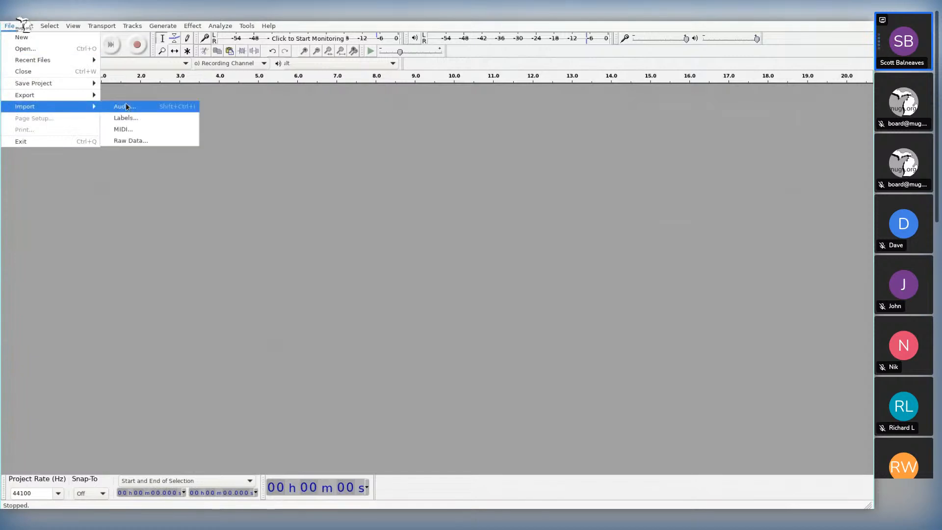
click(126, 106)
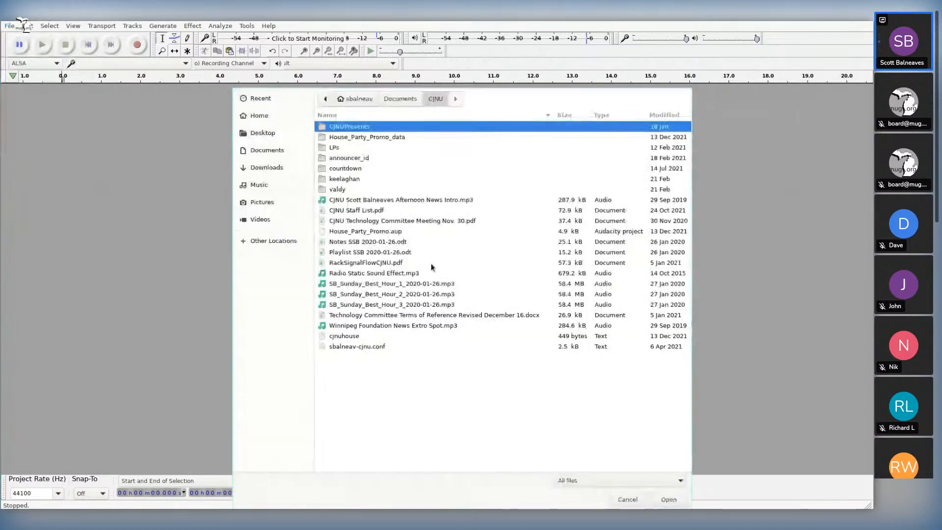
click(365, 99)
double_click(336, 265)
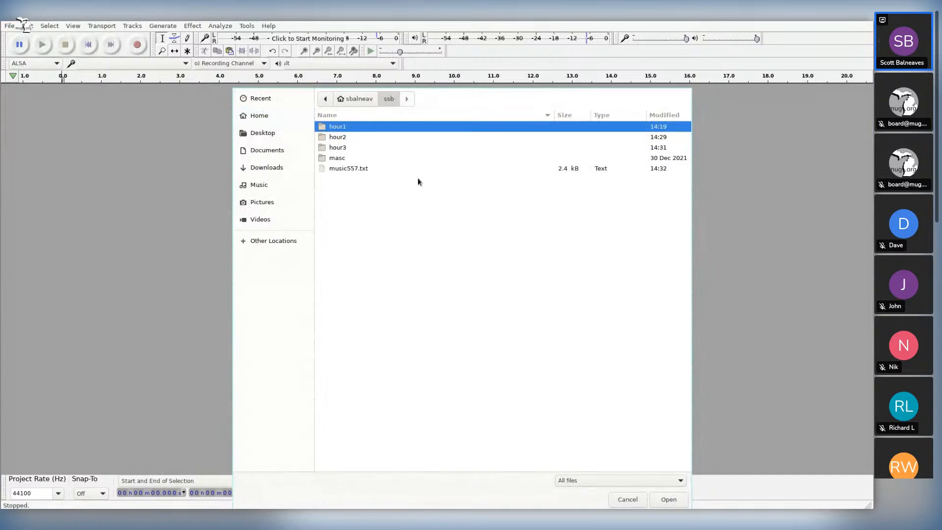
double_click(339, 128)
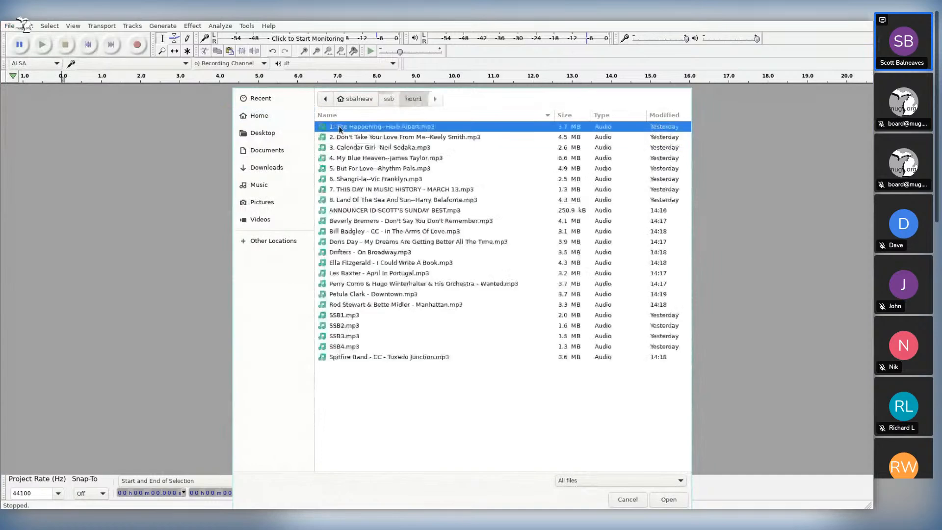
click(339, 315)
click(669, 498)
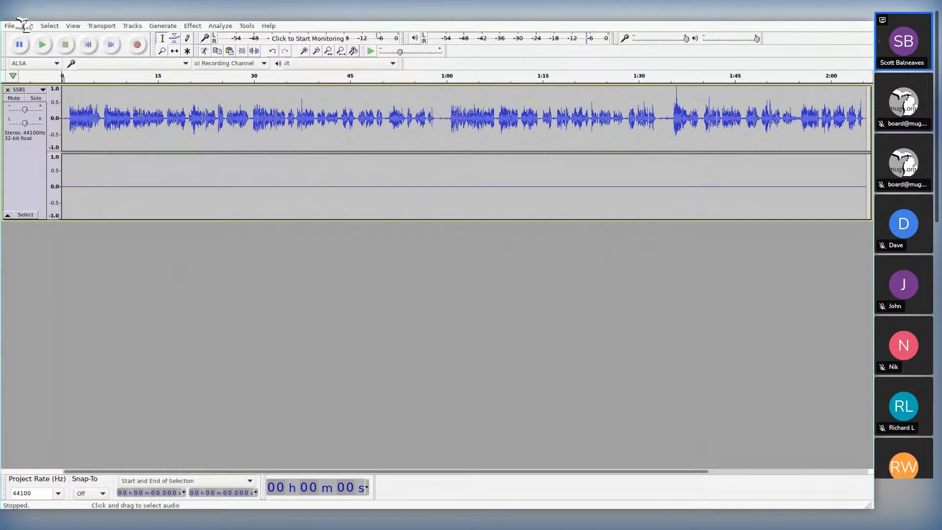
Step: Play the SSB1 stereo track from near its start and stop the playback
click(66, 118)
click(42, 49)
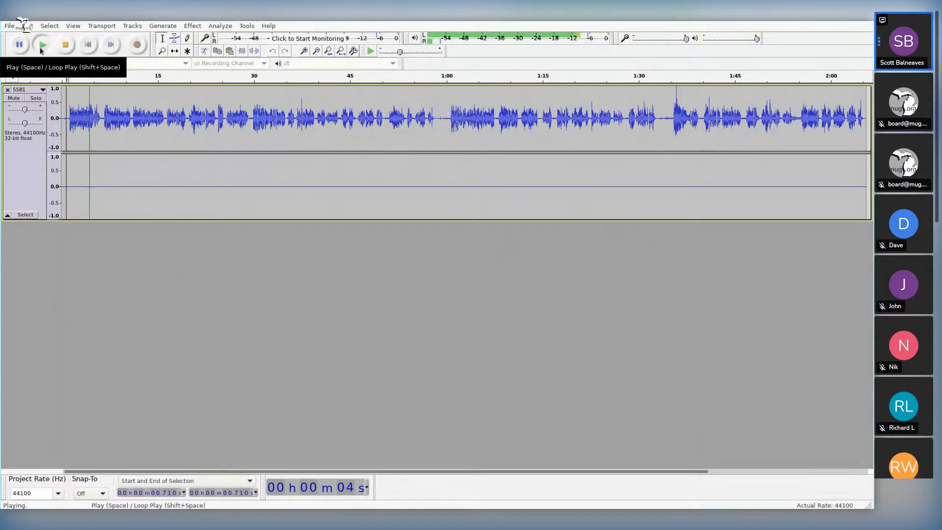
click(65, 48)
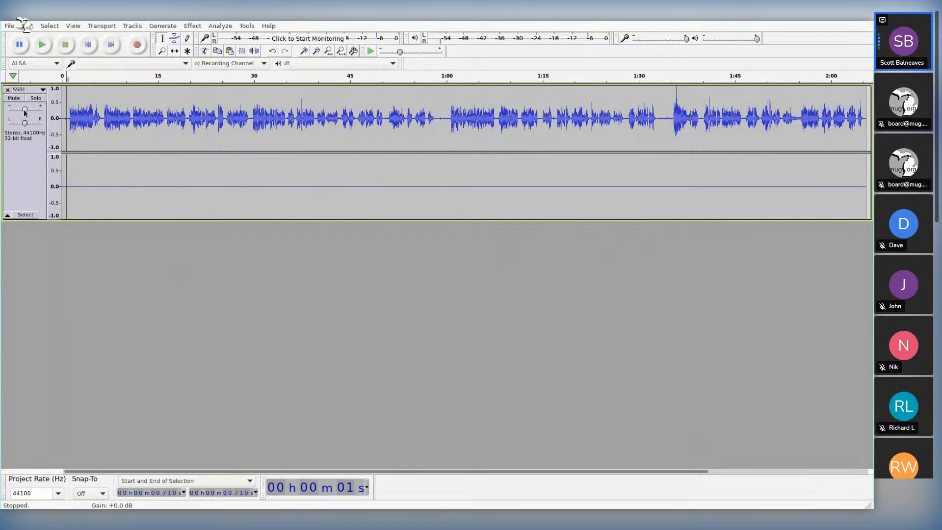
Step: Split the SSB1 stereo track into two mono tracks
mouse_move(25, 112)
click(36, 91)
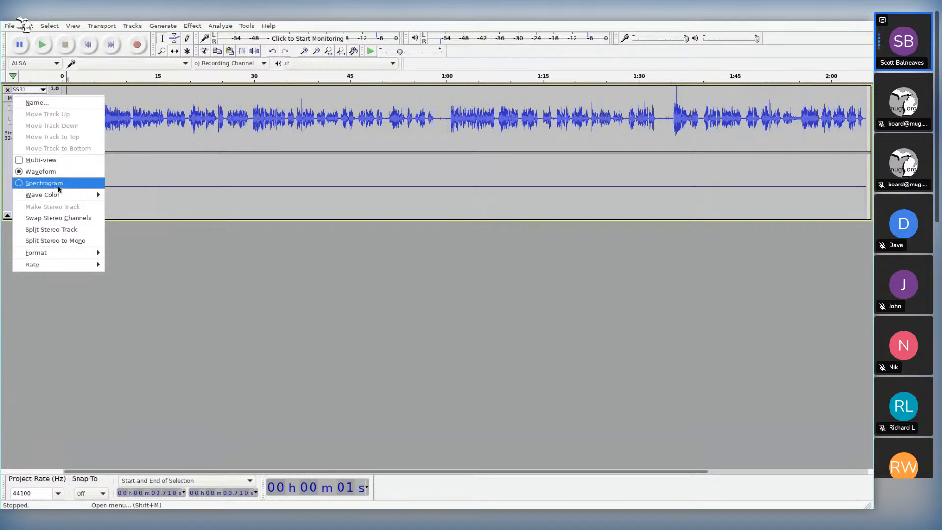
mouse_move(55, 196)
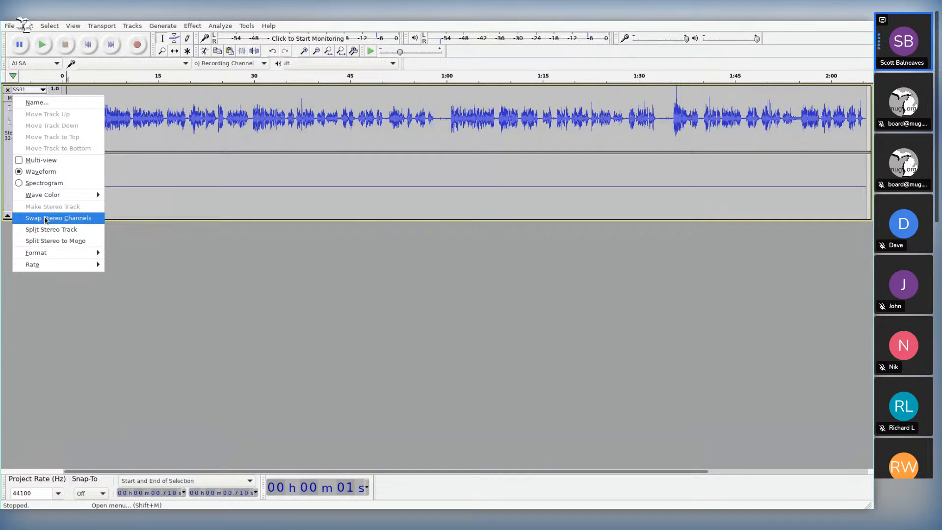
click(52, 241)
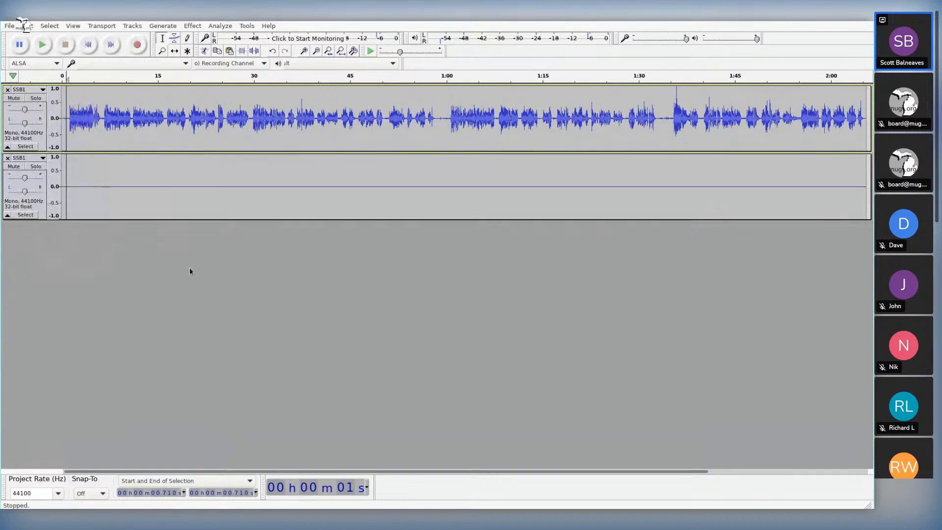
Step: Delete the silent lower mono track and play back the beginning of the remaining SSB1 track
click(41, 208)
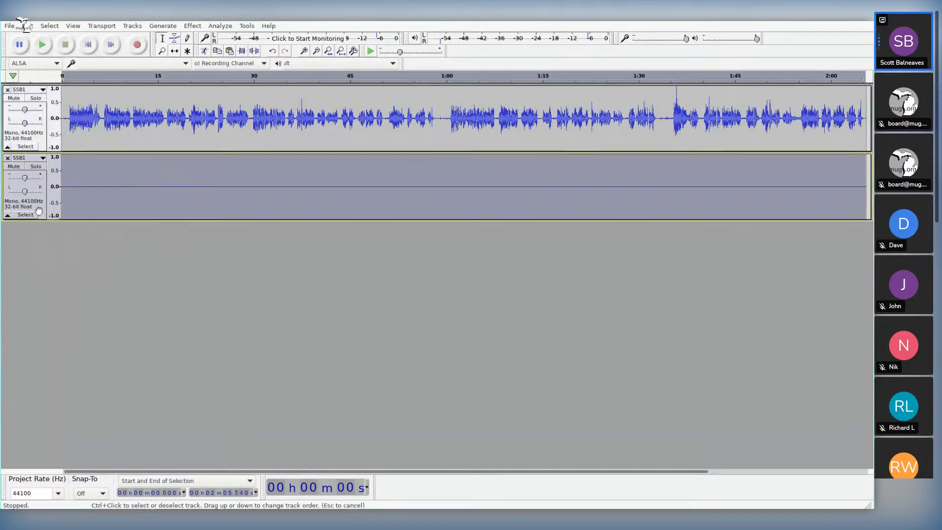
click(41, 133)
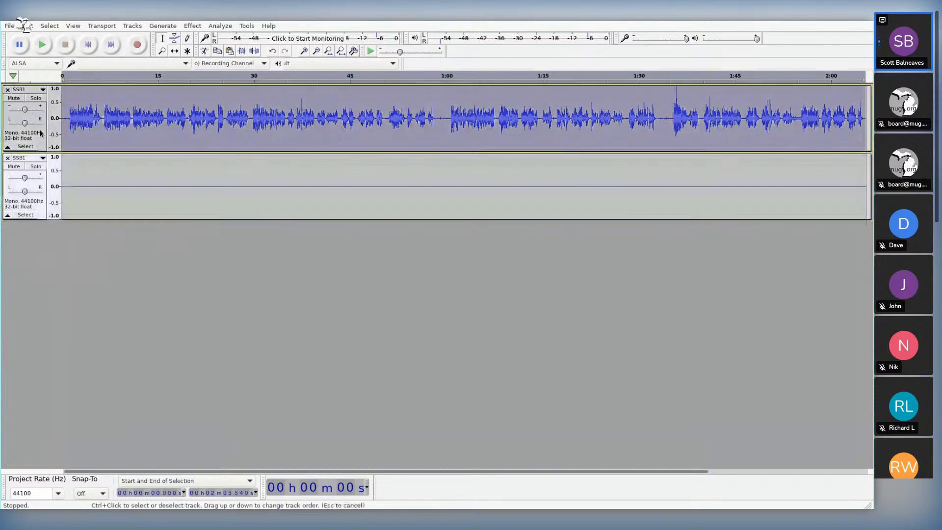
click(41, 204)
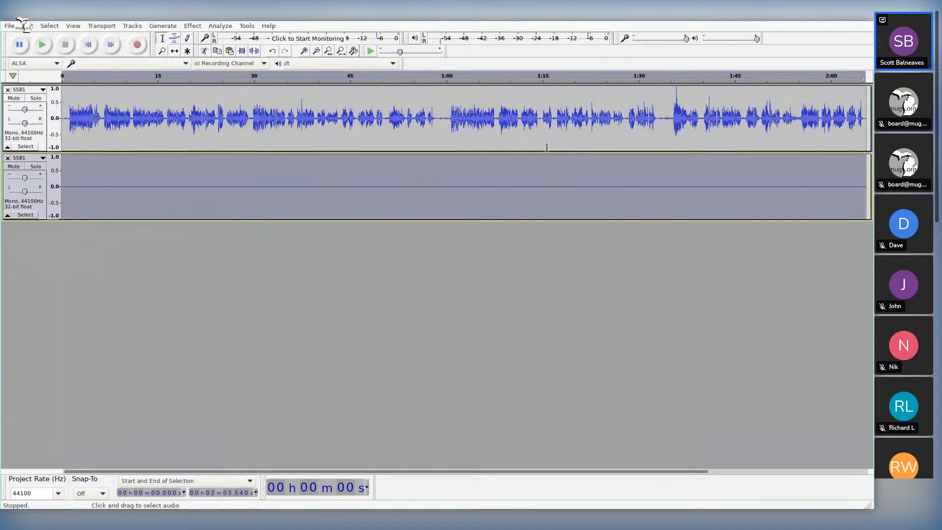
click(8, 157)
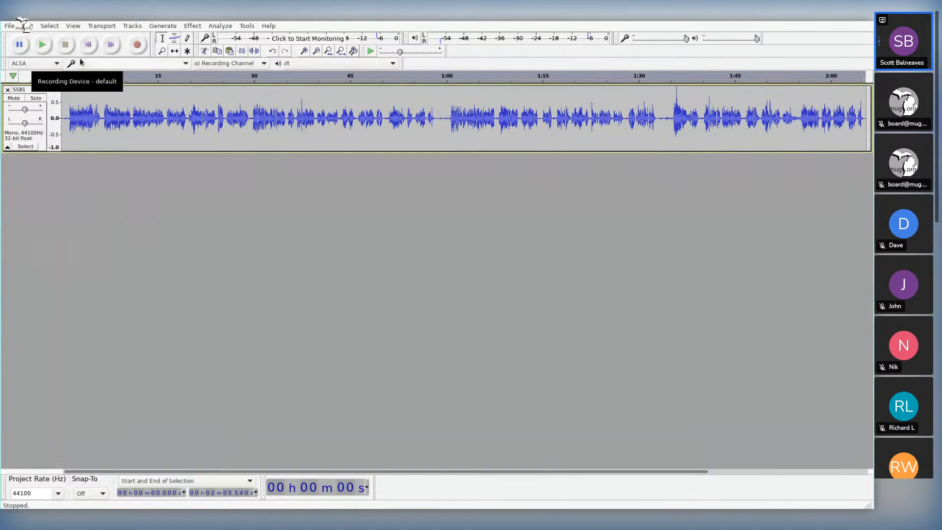
click(47, 46)
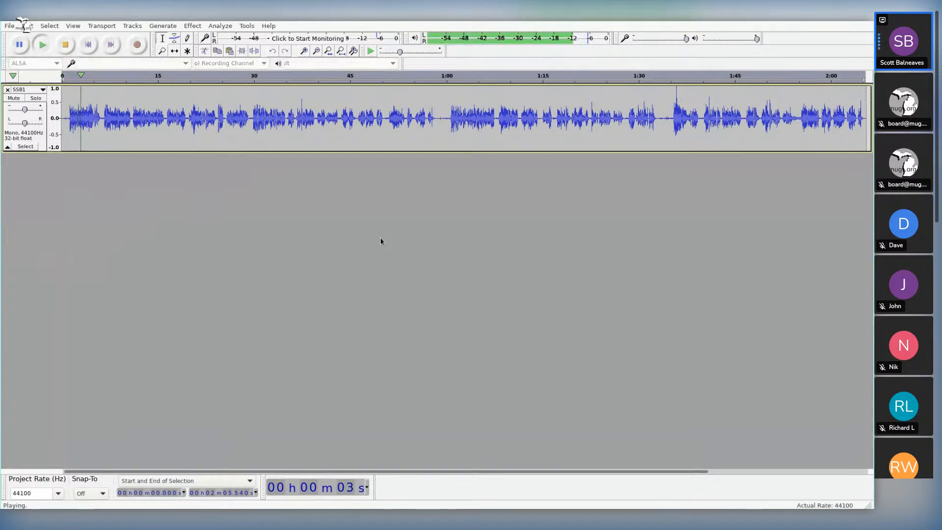
click(66, 45)
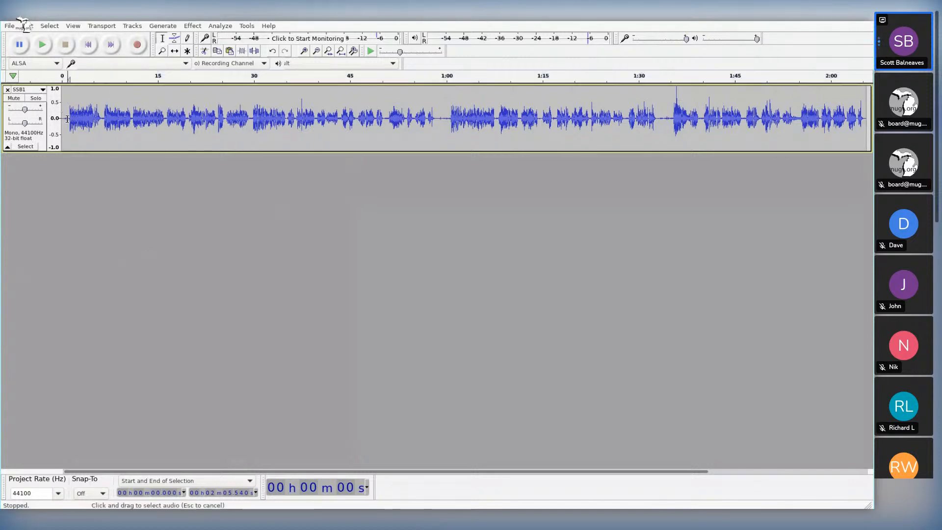
Step: Activate the Multi-Tool and delete about 0.85 s of silence at the start of the SSB1 track
drag(68, 120, 61, 121)
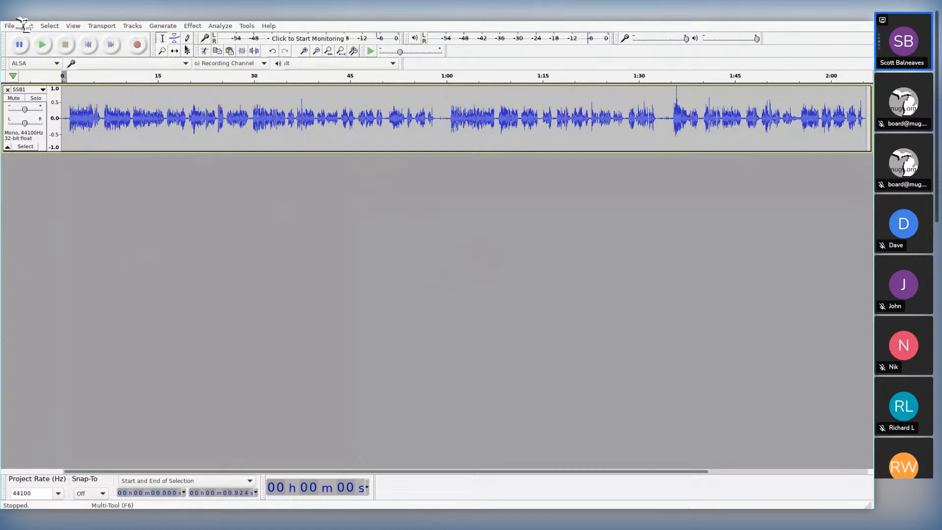
click(175, 41)
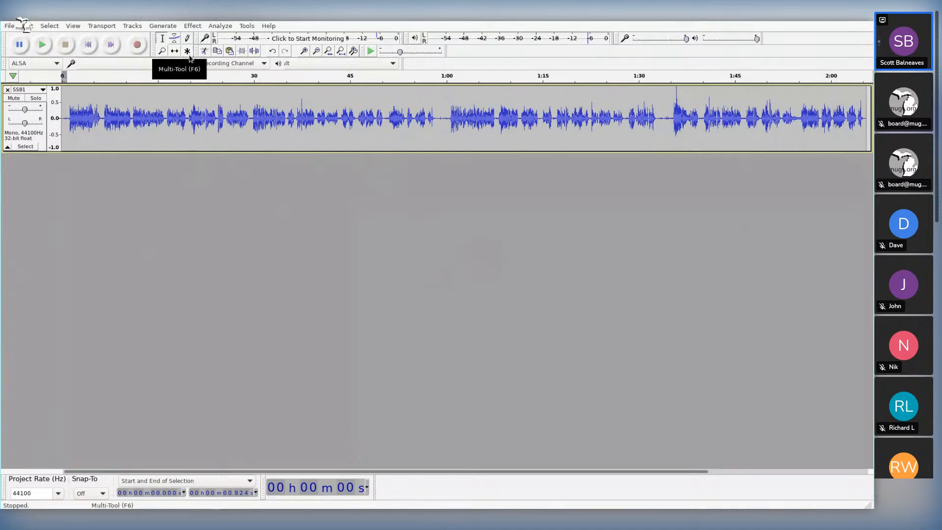
click(188, 52)
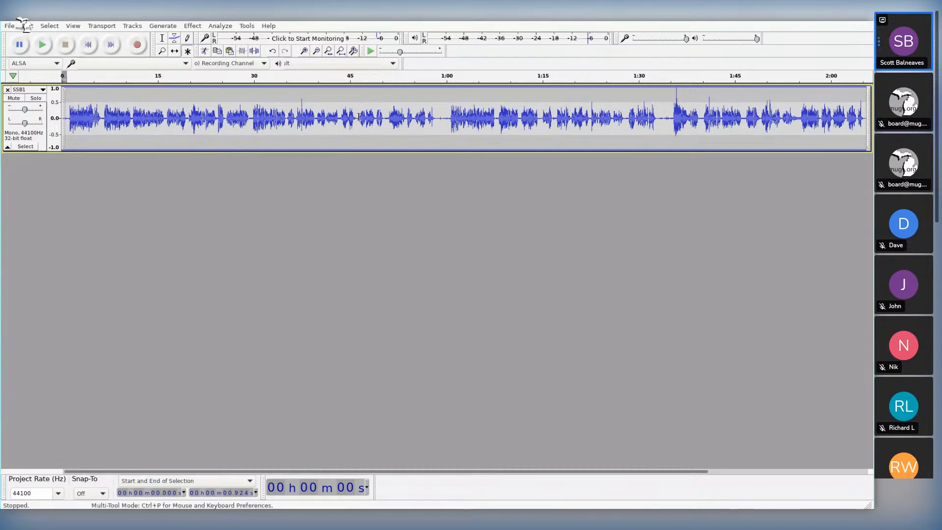
click(66, 118)
drag(67, 118, 63, 121)
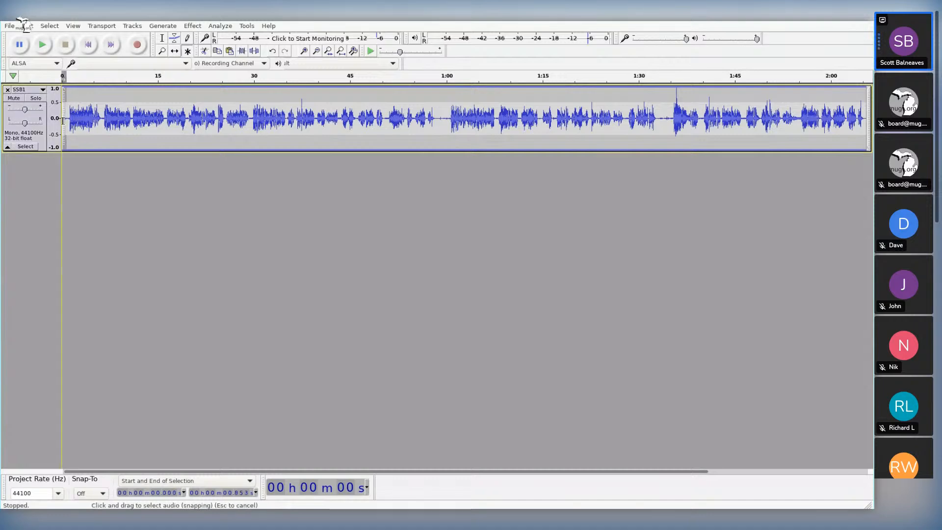
key(Delete)
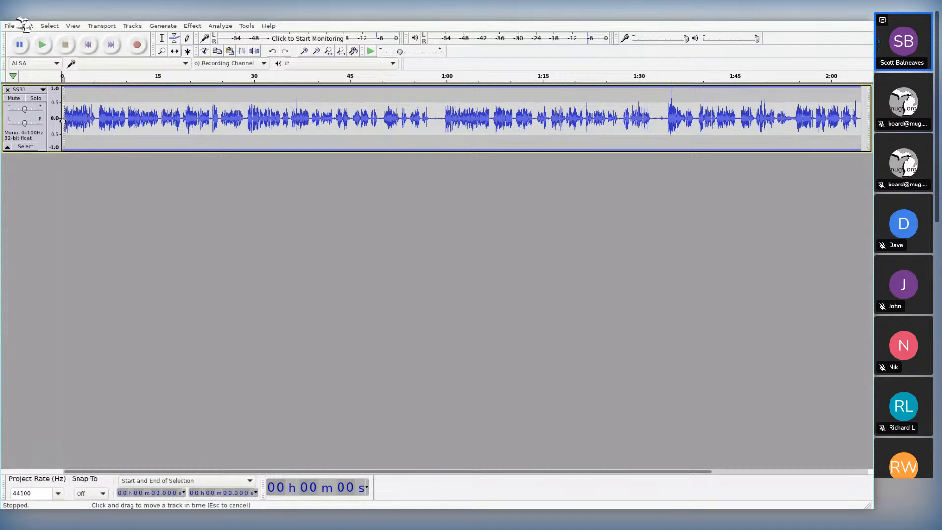
Step: Play the SSB1 track up to the long pause and set the cursor in that pause at about 58 s
key(space)
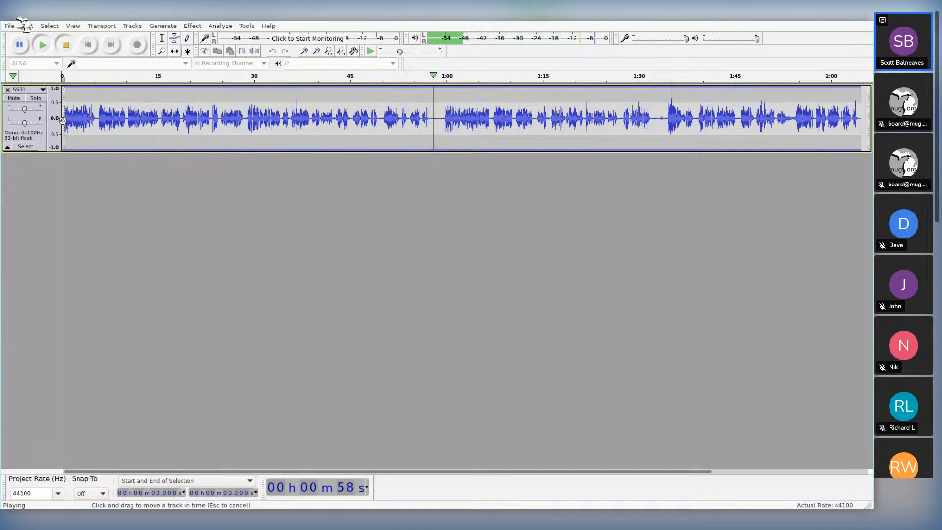
key(space)
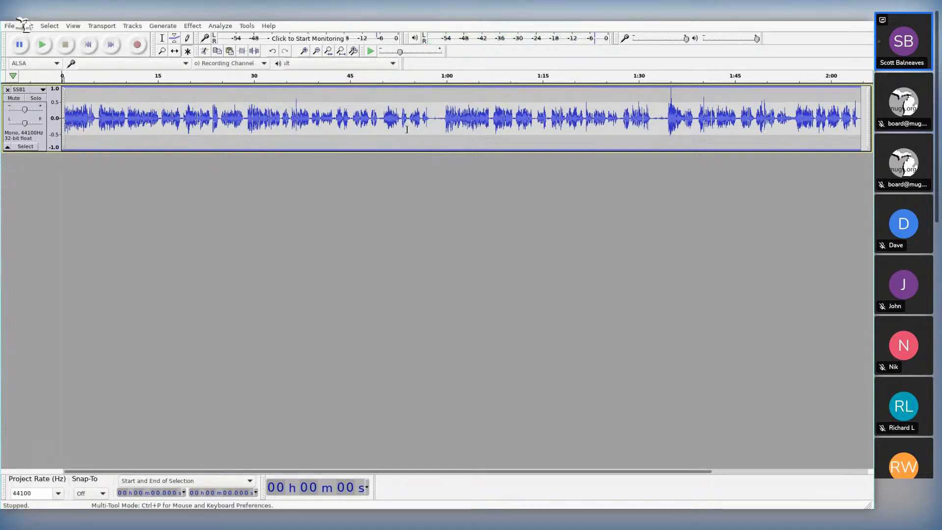
click(434, 119)
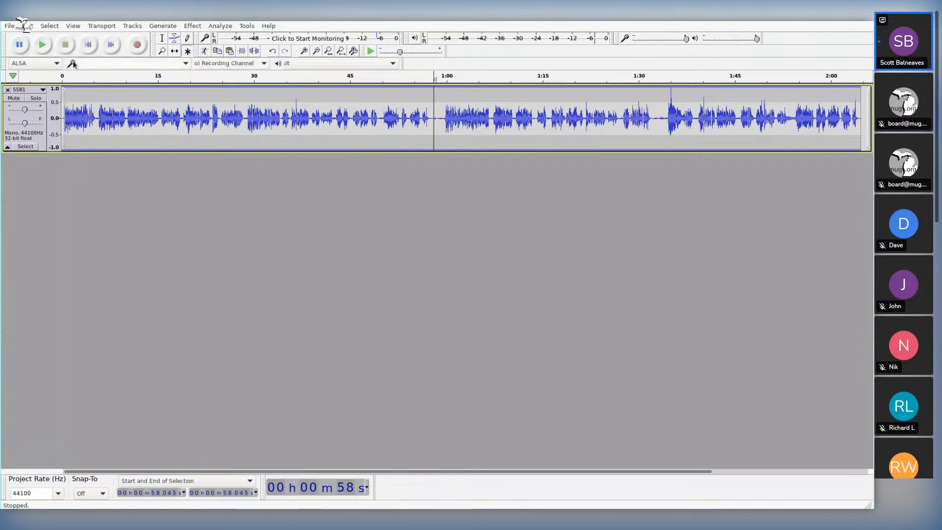
Step: Add a new empty mono track to the project
click(130, 25)
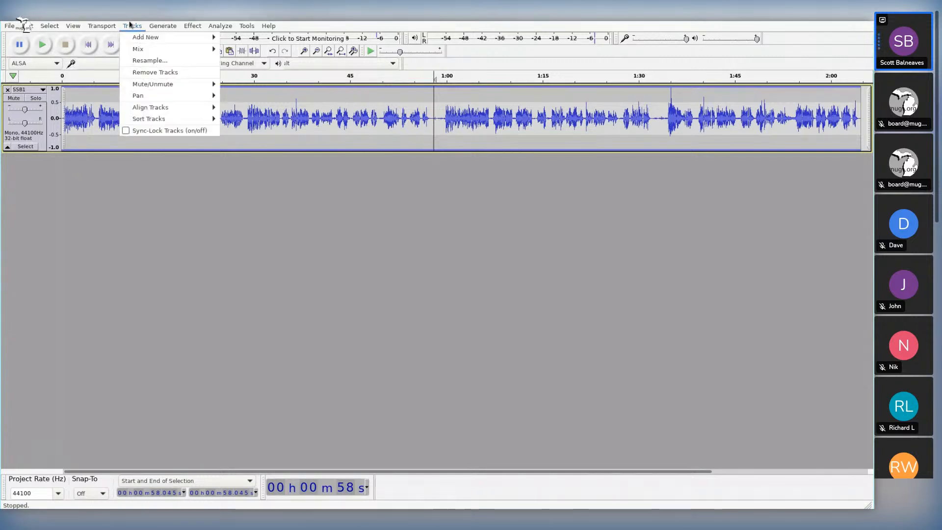
mouse_move(137, 38)
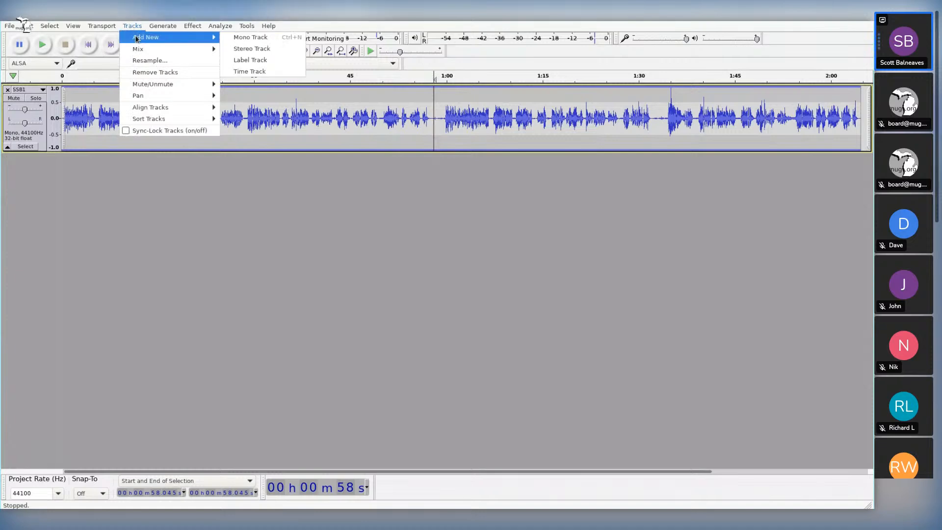
click(249, 37)
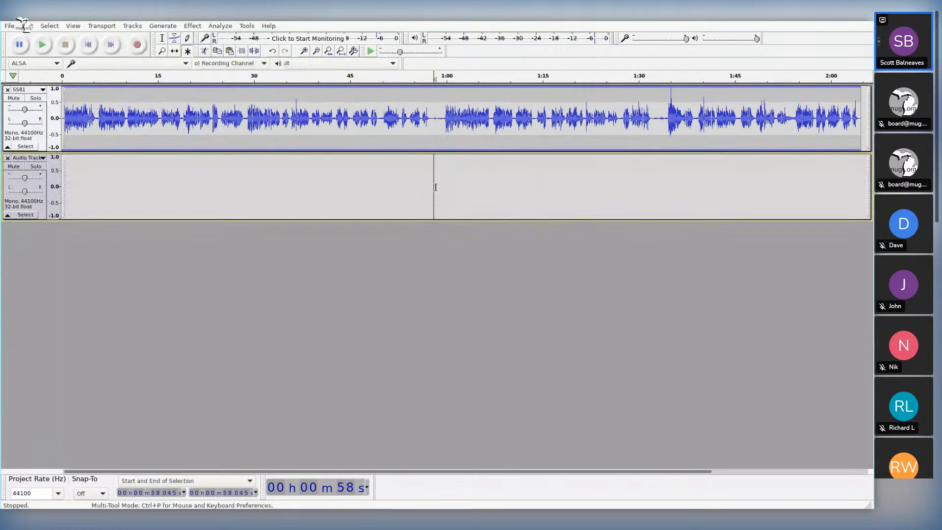
Step: Split the SSB1 track's audio at the pause at about 58 s
click(433, 118)
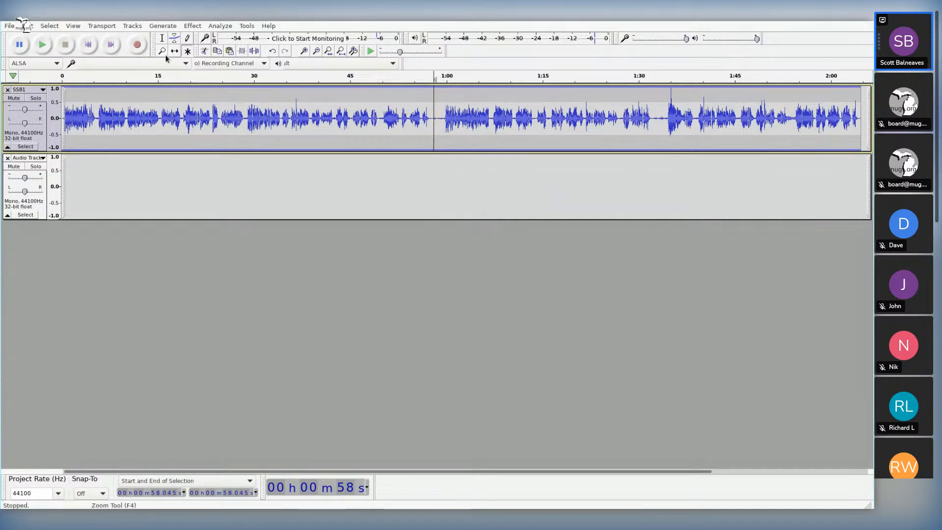
click(25, 25)
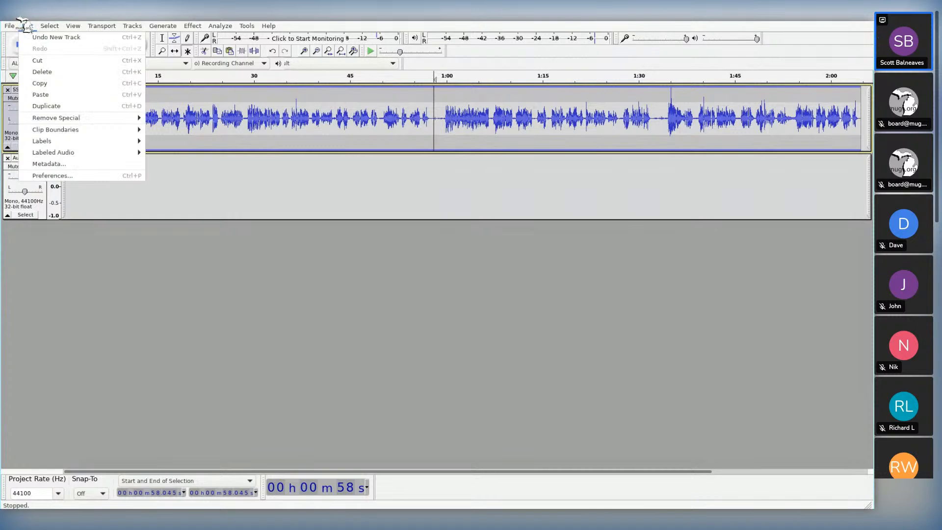
mouse_move(8, 27)
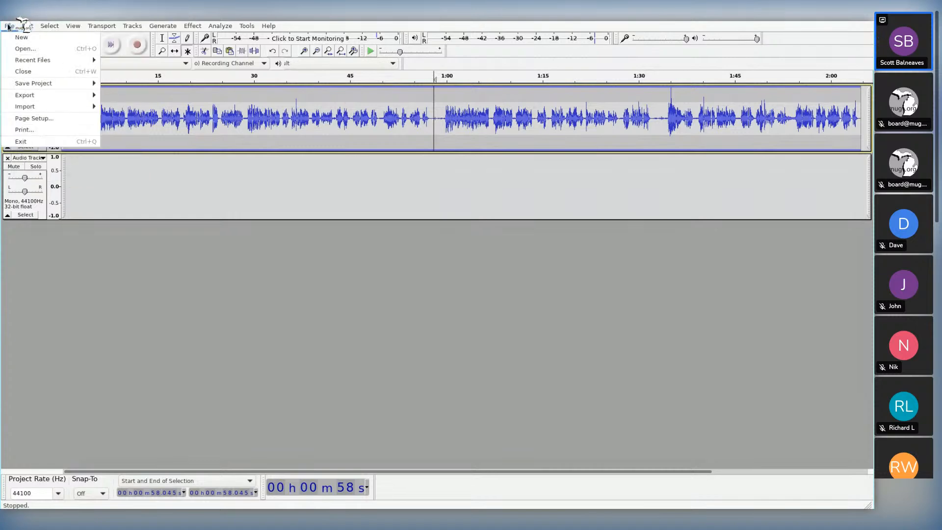
mouse_move(78, 26)
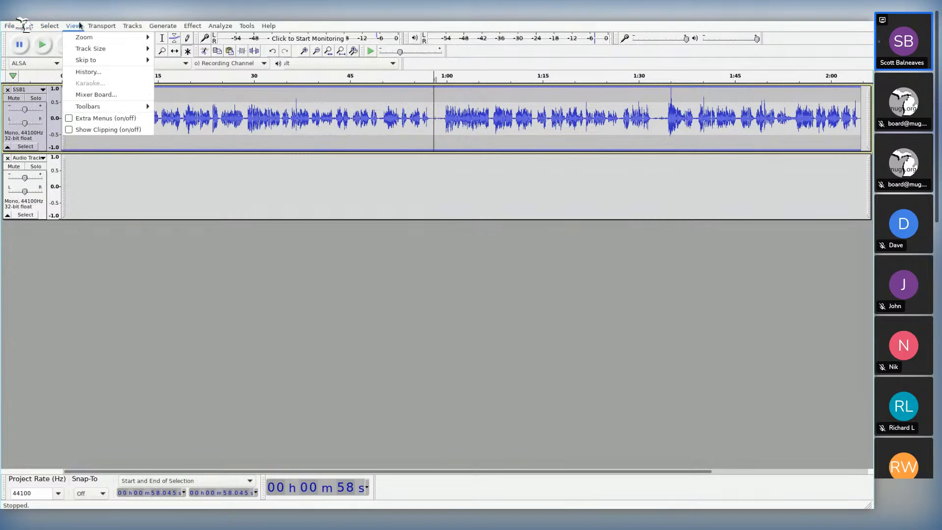
mouse_move(144, 25)
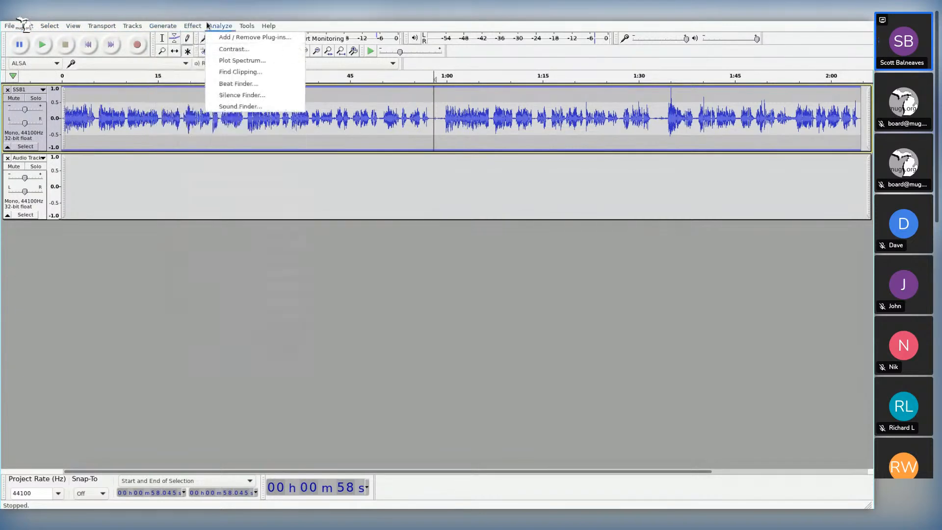
mouse_move(239, 29)
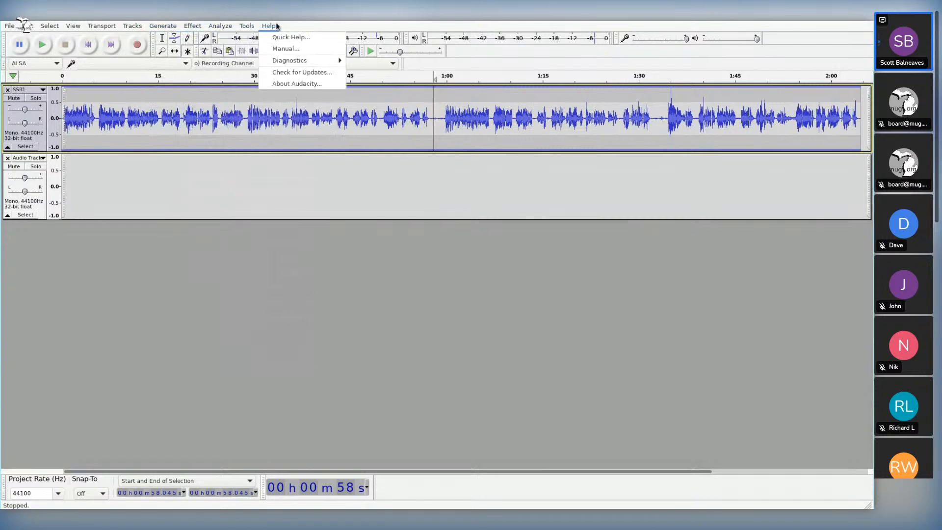
click(304, 23)
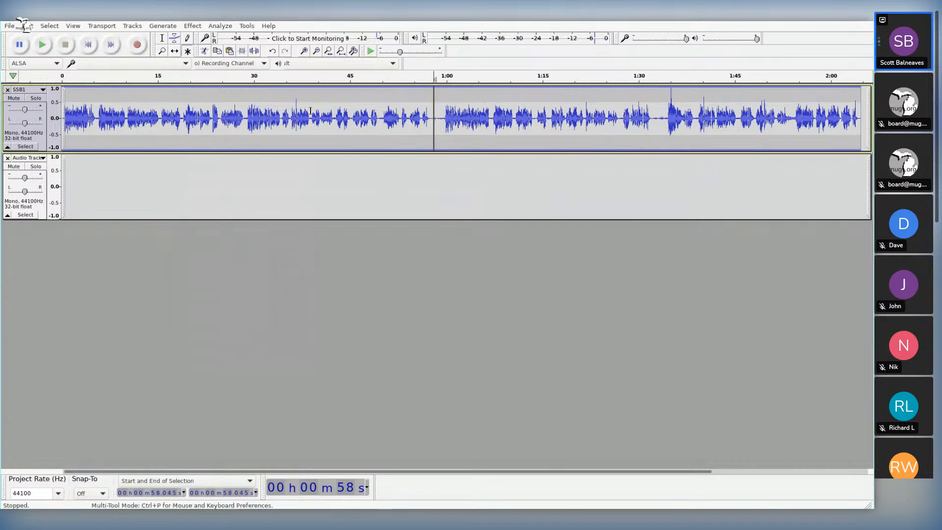
Step: Move the second segment of SSB1 onto the empty track below with the Time Shift Tool, starting at about 58 s
click(175, 51)
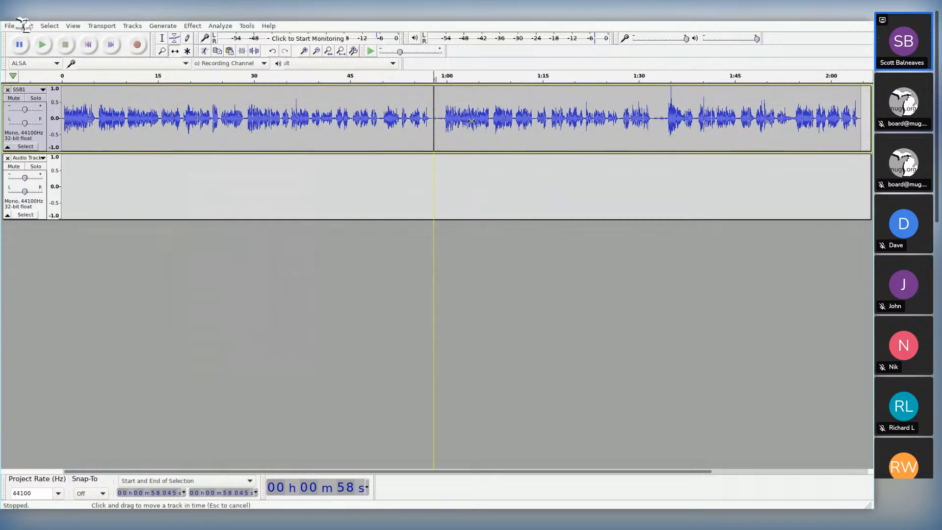
drag(470, 121, 573, 110)
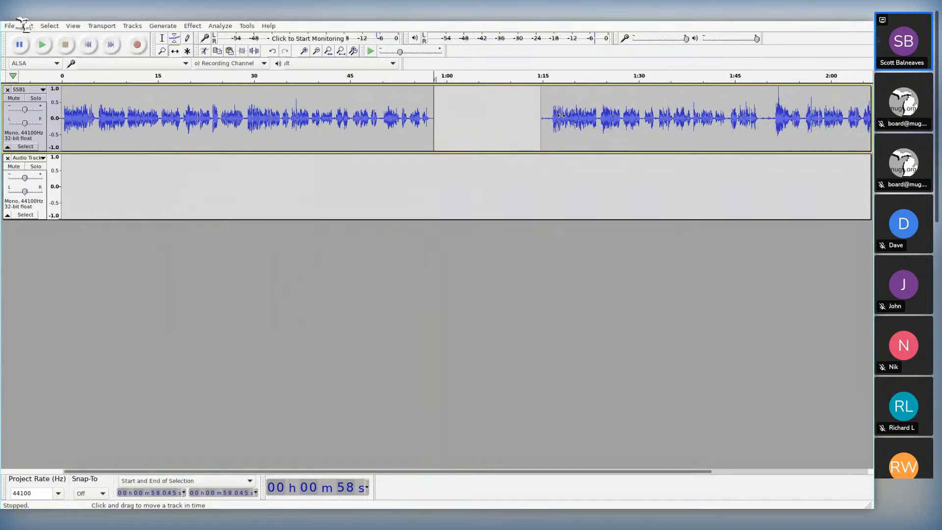
drag(560, 115, 454, 168)
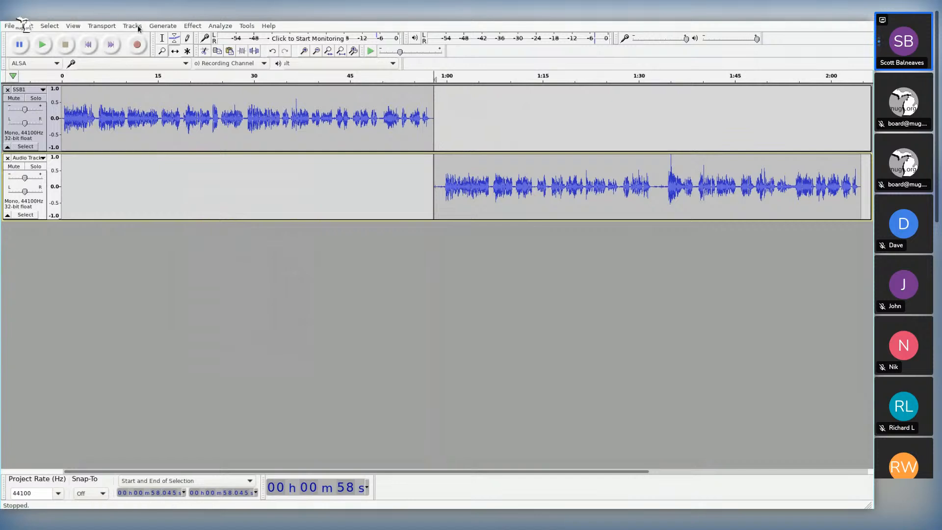
Step: Switch to the Selection Tool and play from about 54 s across the transition between the two tracks
click(162, 39)
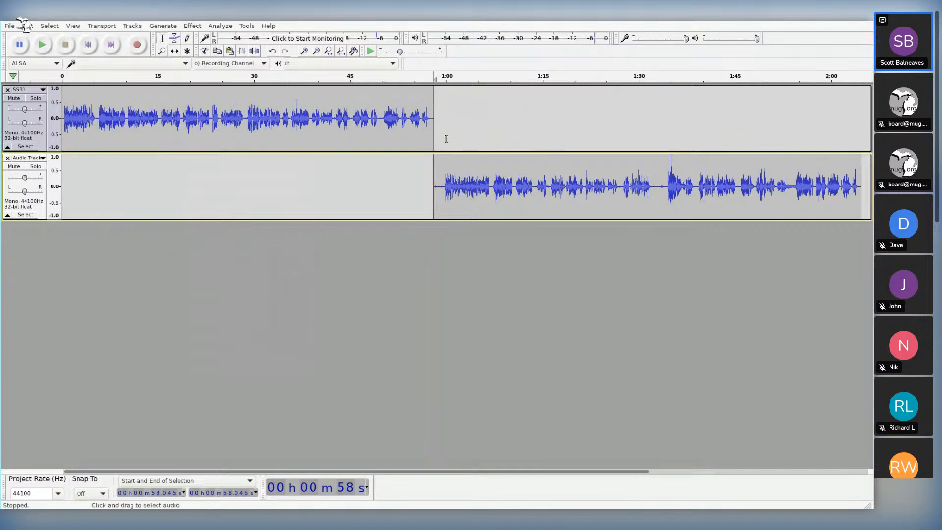
click(410, 115)
key(space)
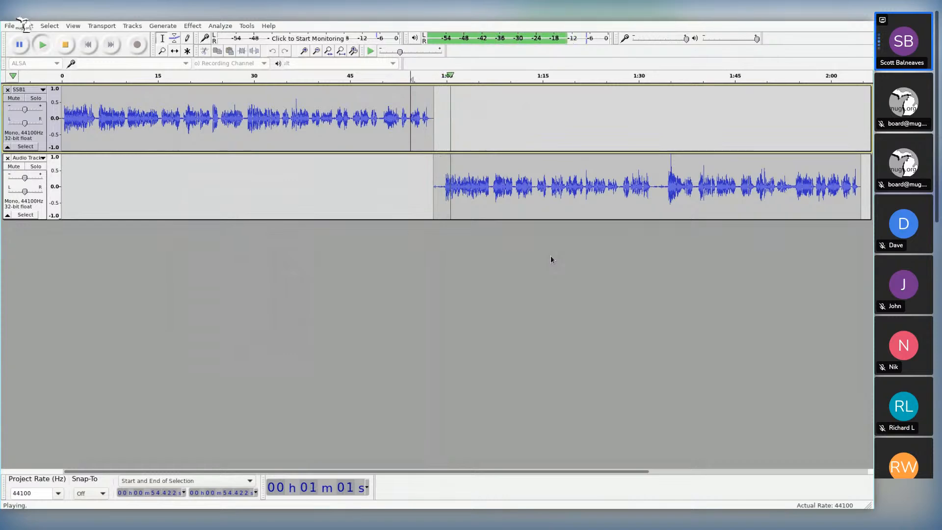
key(space)
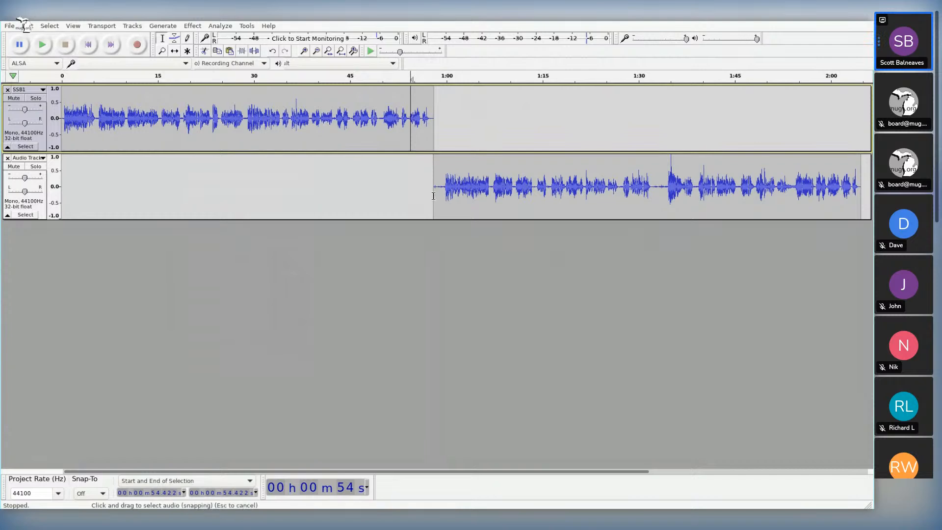
Step: Delete about 1 s of silence at the start of the second track's segment and play it up to the next pause
drag(440, 186, 434, 190)
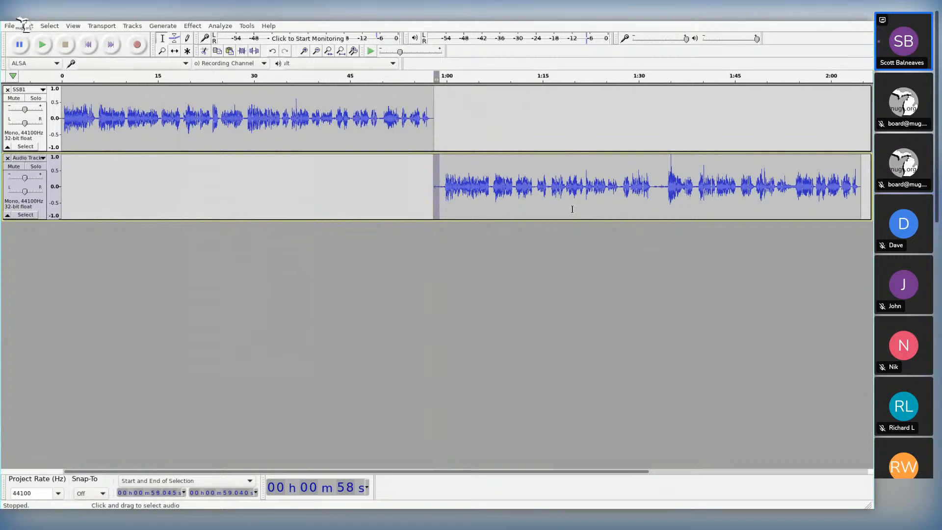
key(Delete)
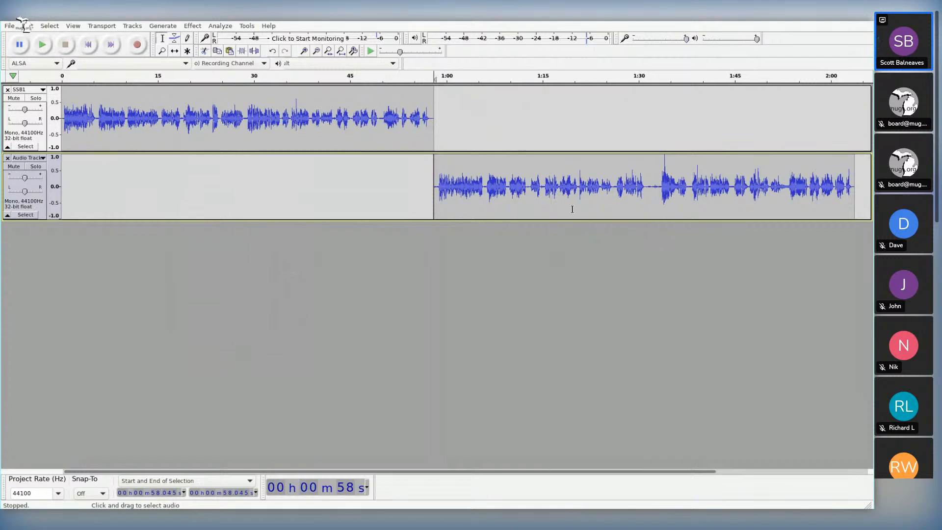
key(space)
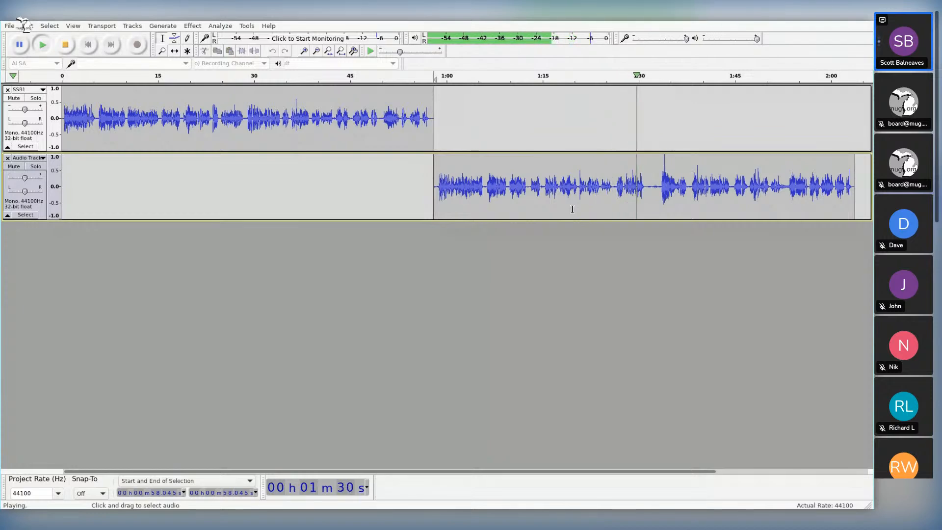
key(space)
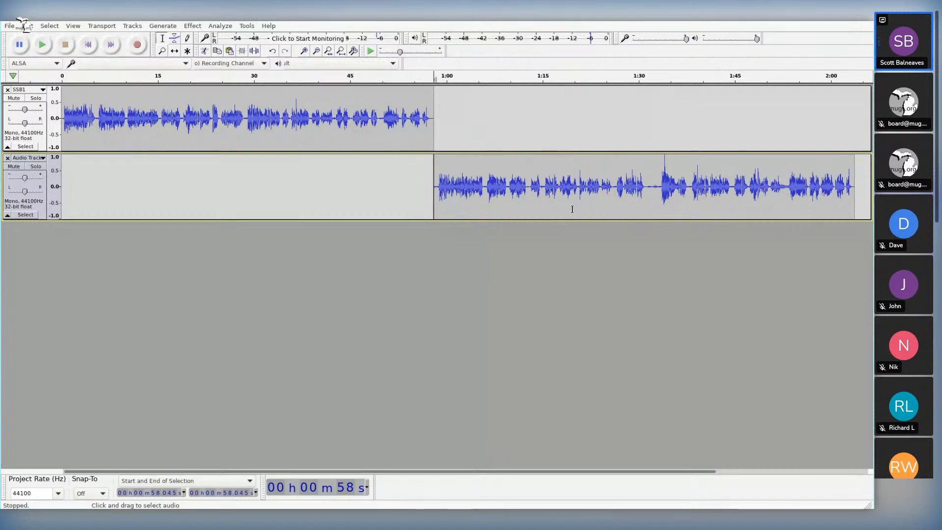
Step: Add a third mono track and move the second track's audio after about 1:31 onto it as a separate clip, keeping its start time
click(647, 186)
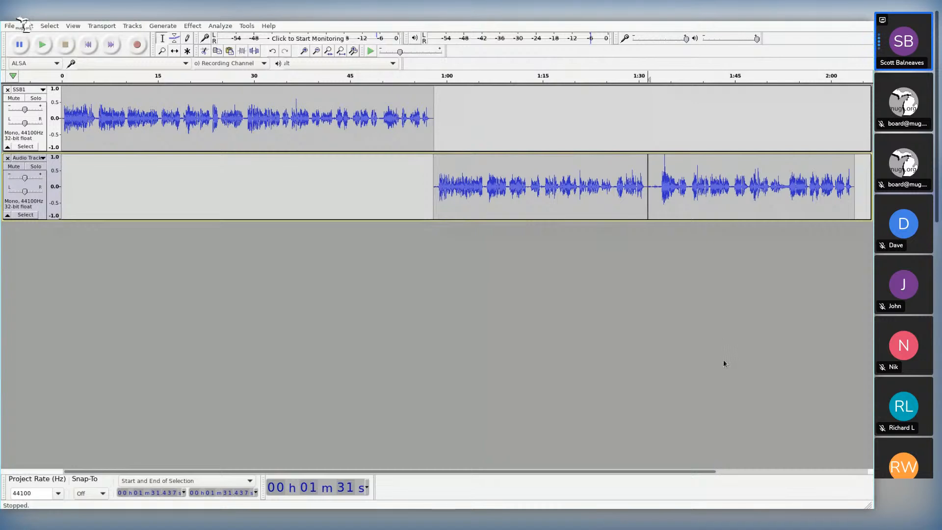
click(125, 26)
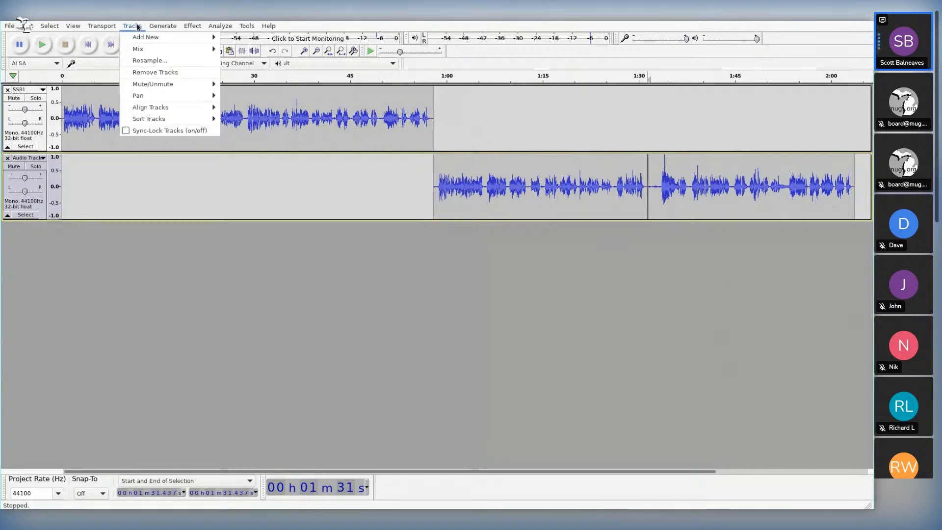
mouse_move(152, 29)
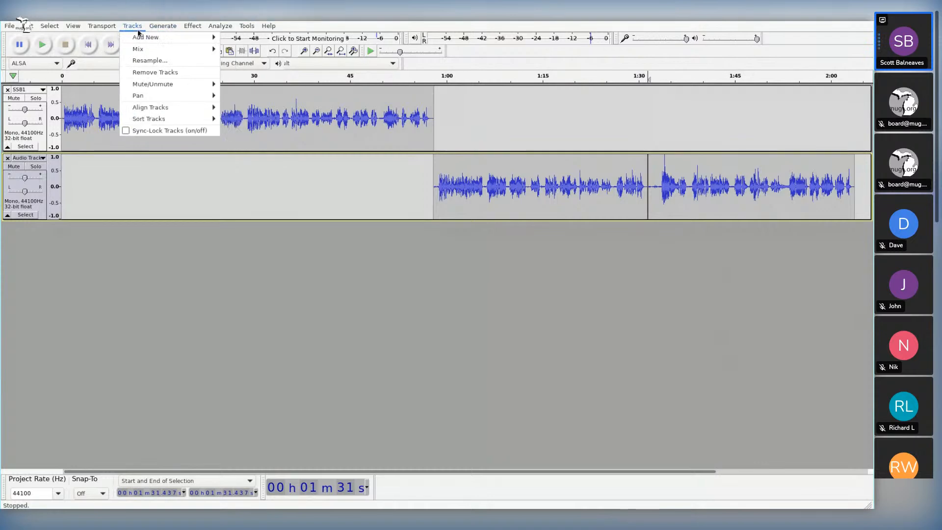
click(238, 39)
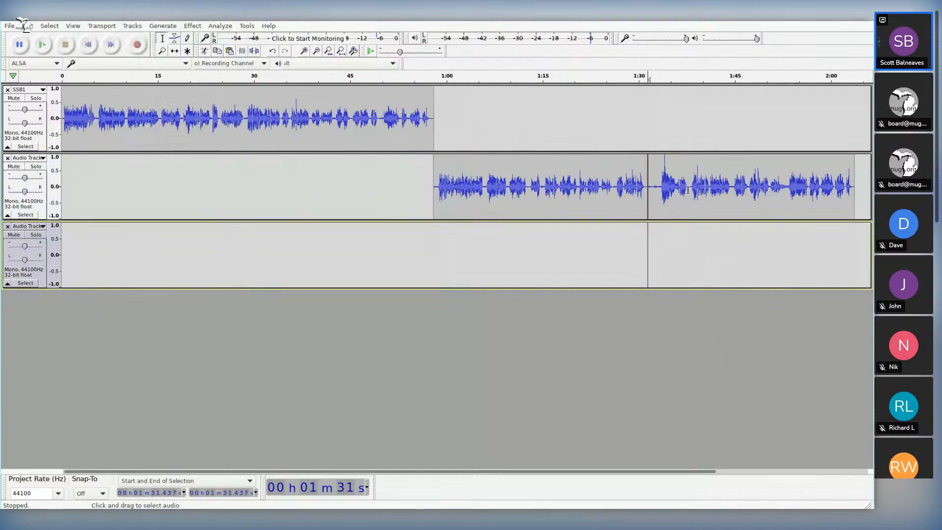
click(174, 51)
drag(685, 191, 671, 243)
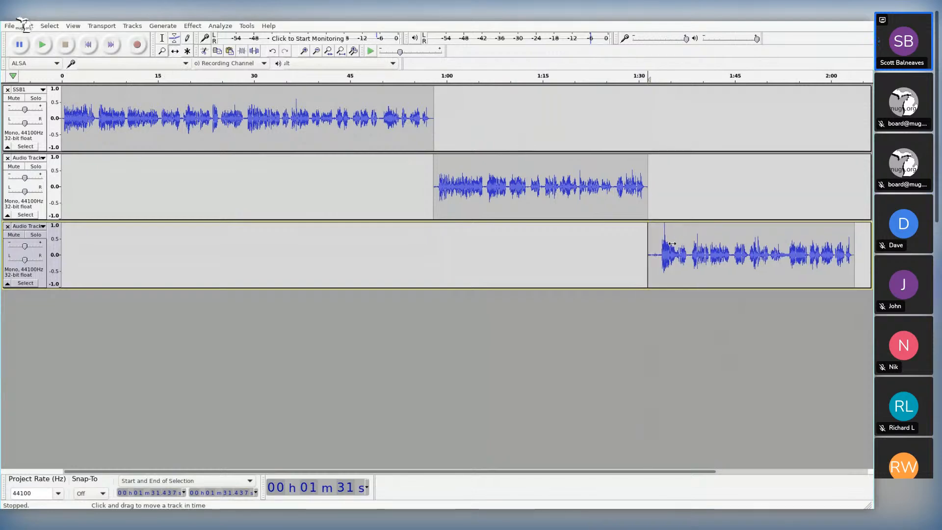
Step: Delete about 1.35 s of silence at the start of the third track's segment and play back its beginning
click(163, 39)
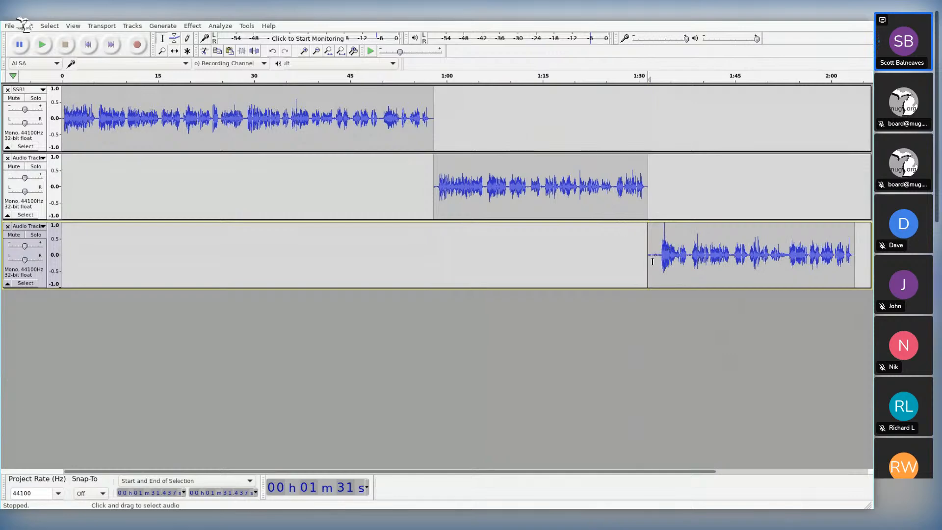
drag(656, 254, 649, 260)
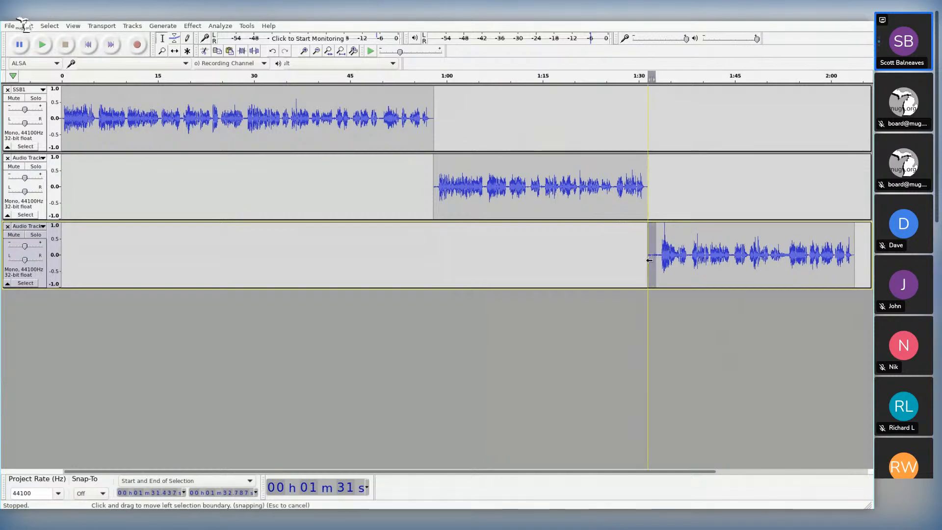
key(Delete)
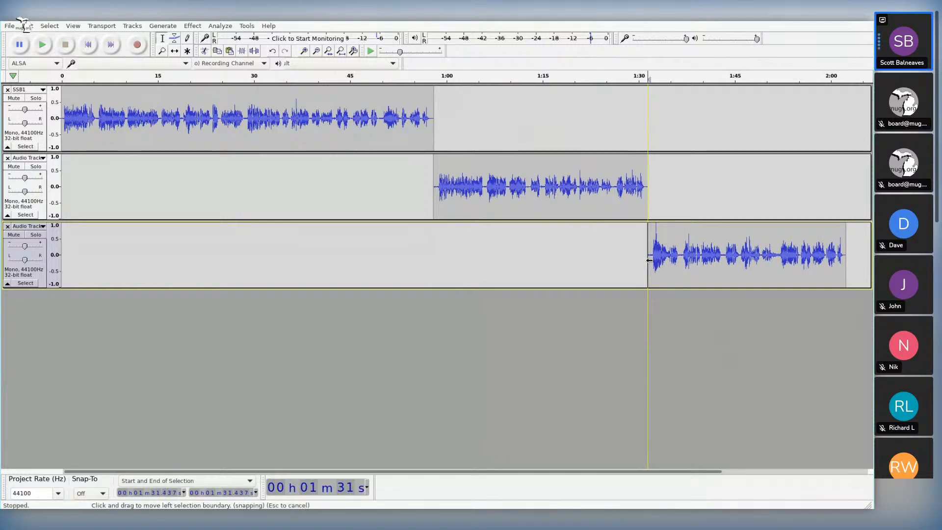
key(space)
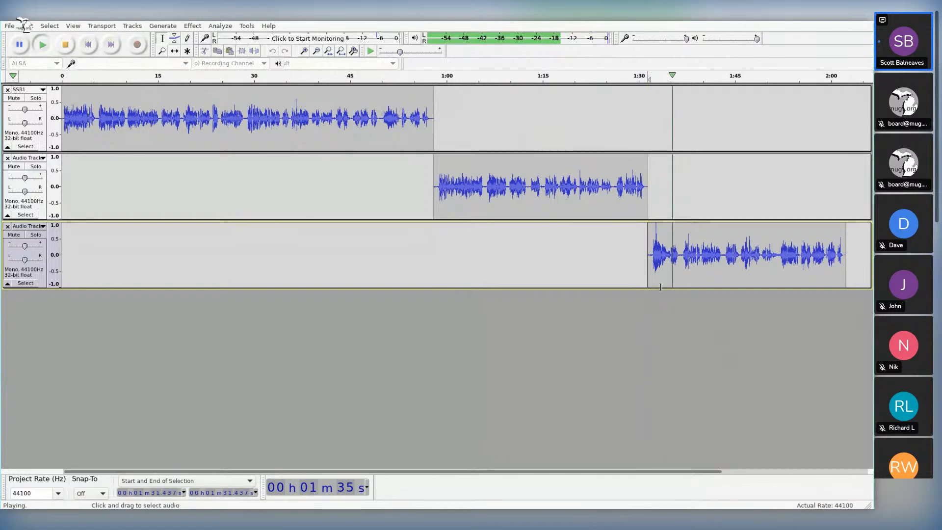
key(space)
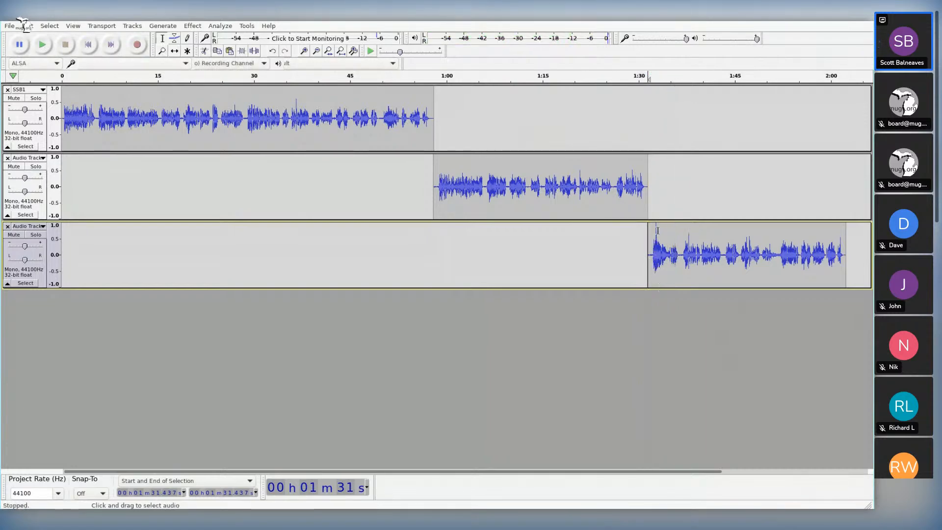
click(653, 252)
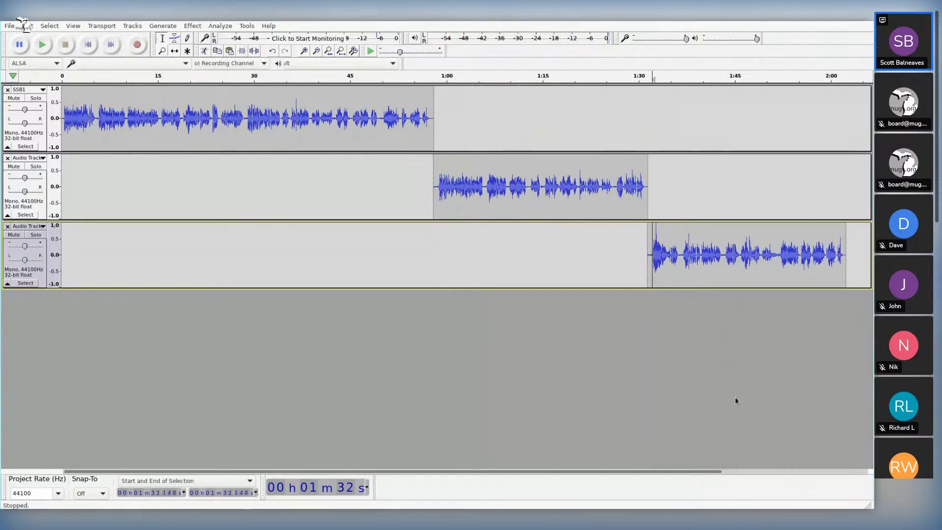
key(space)
click(192, 27)
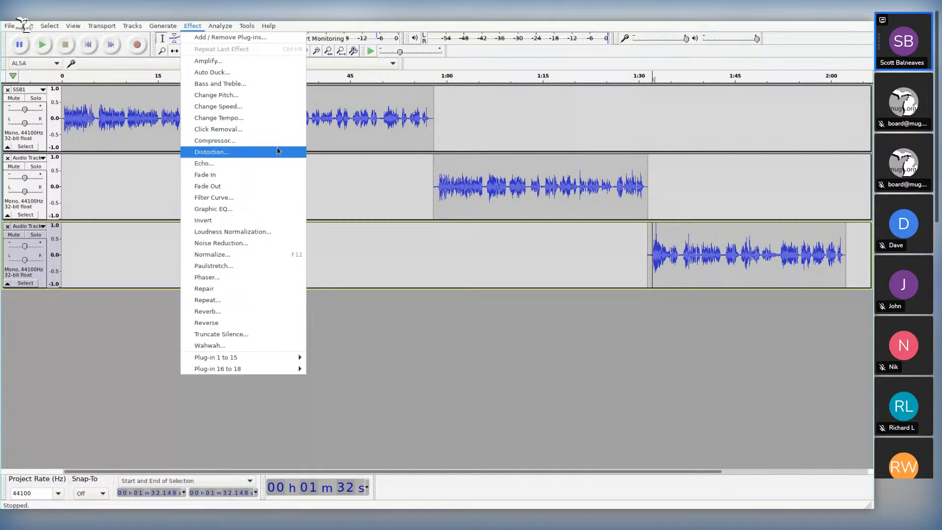
click(506, 360)
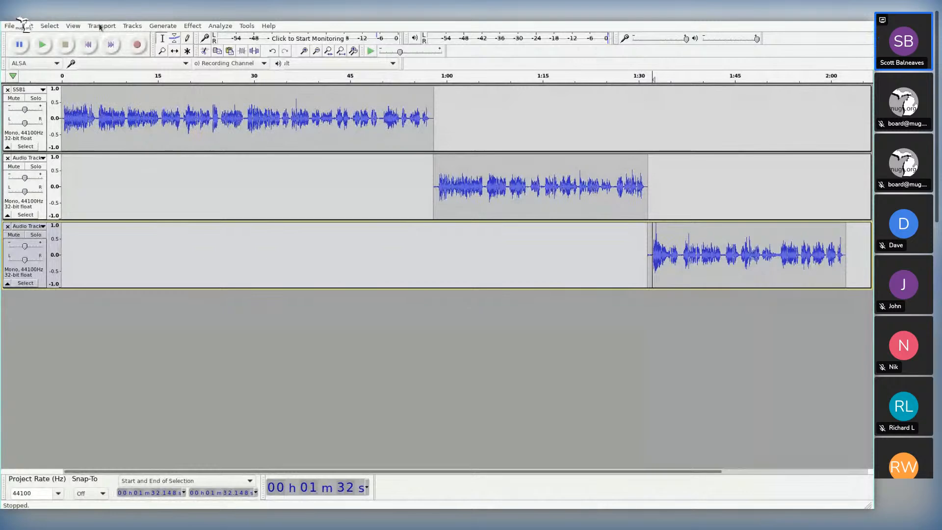
Step: Add a fourth mono track and set the cursor on it at about 2:03.5, just after the third segment's end
click(73, 25)
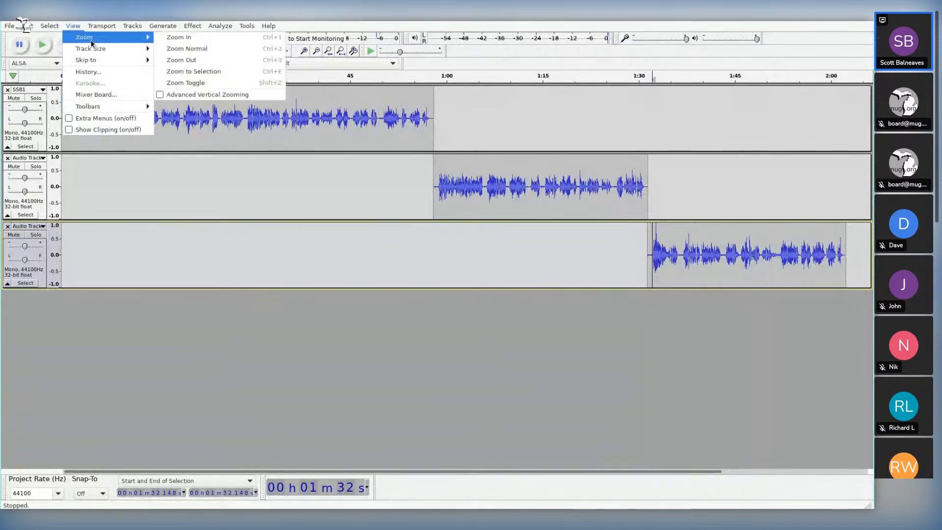
mouse_move(226, 27)
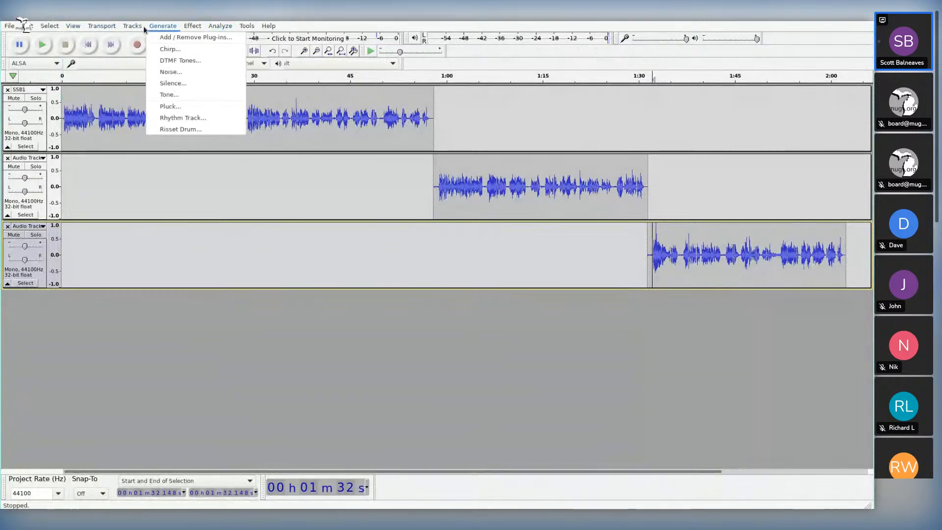
mouse_move(162, 37)
click(248, 37)
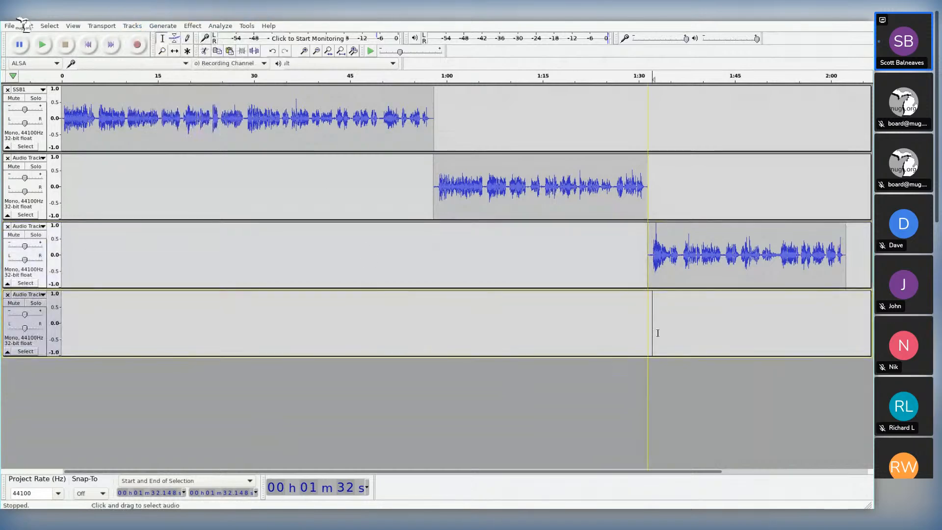
click(849, 313)
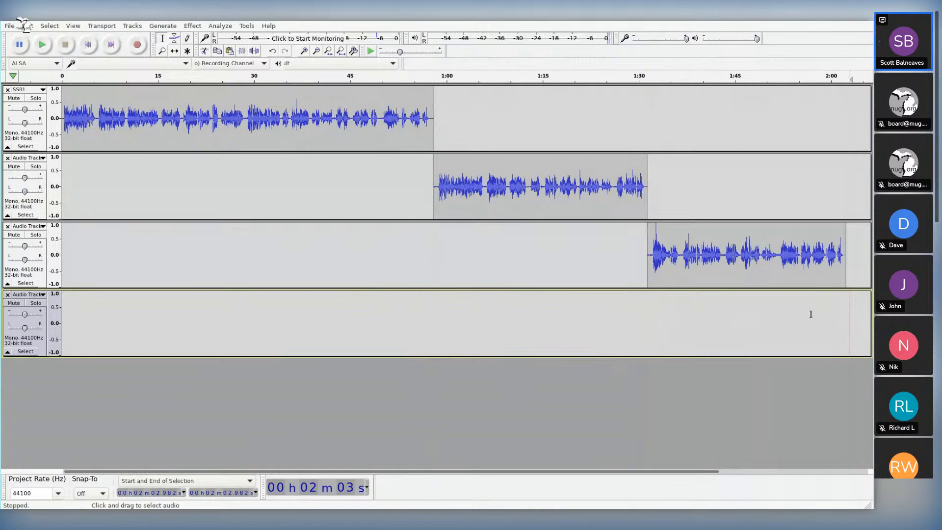
click(853, 326)
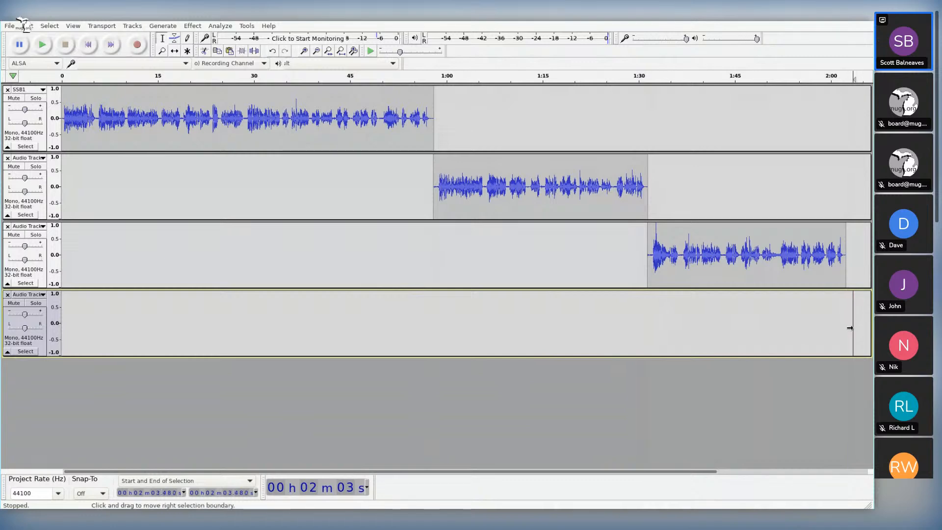
Step: Record about 12 s on the fourth track and compress about 2:05.4–2:15.3 with threshold -30 dB, noise floor -35 dB and ratio 2:1
click(141, 47)
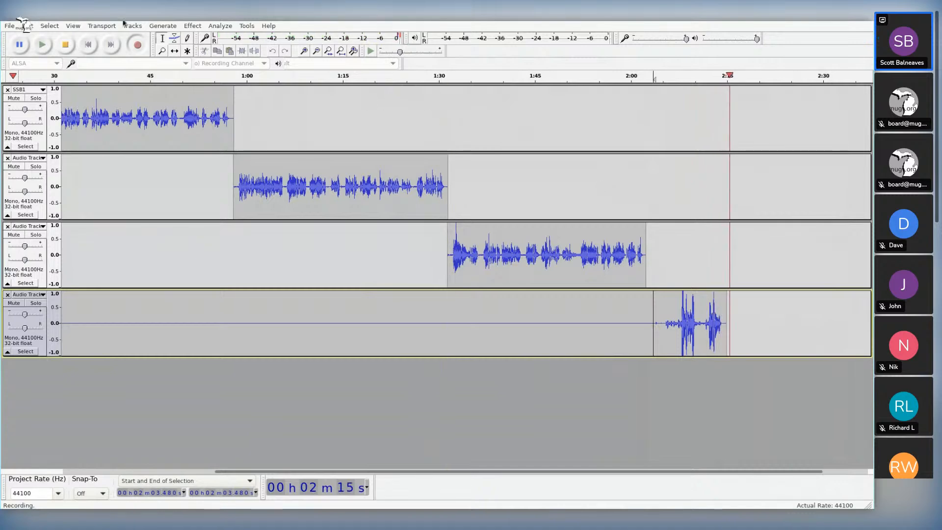
click(64, 45)
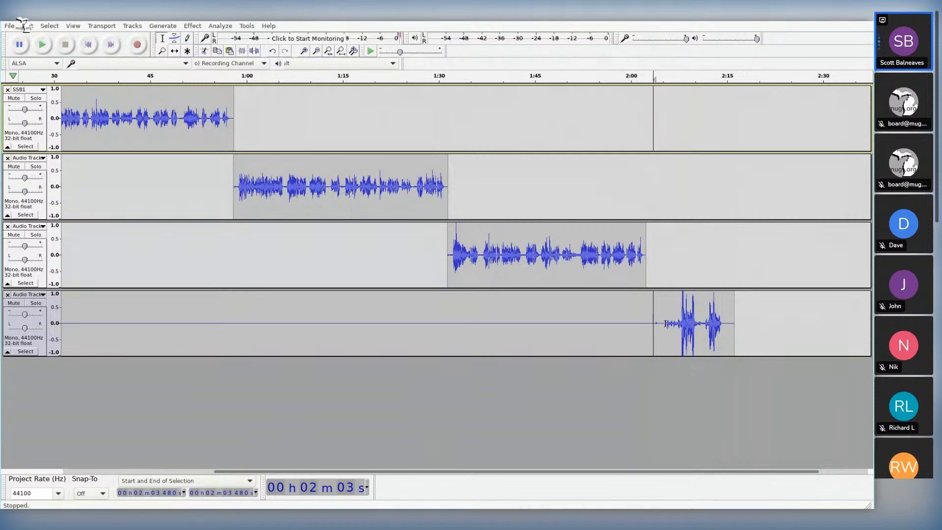
drag(665, 324, 744, 317)
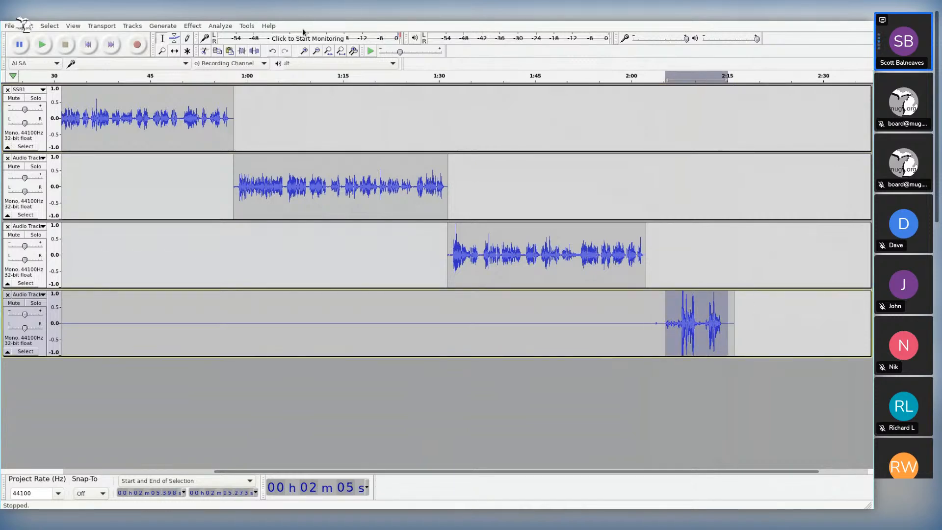
click(190, 27)
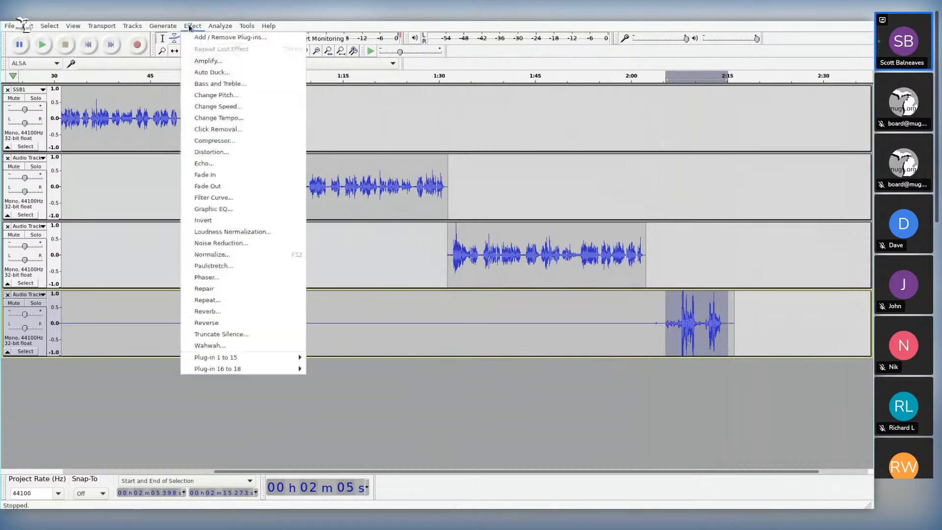
click(225, 142)
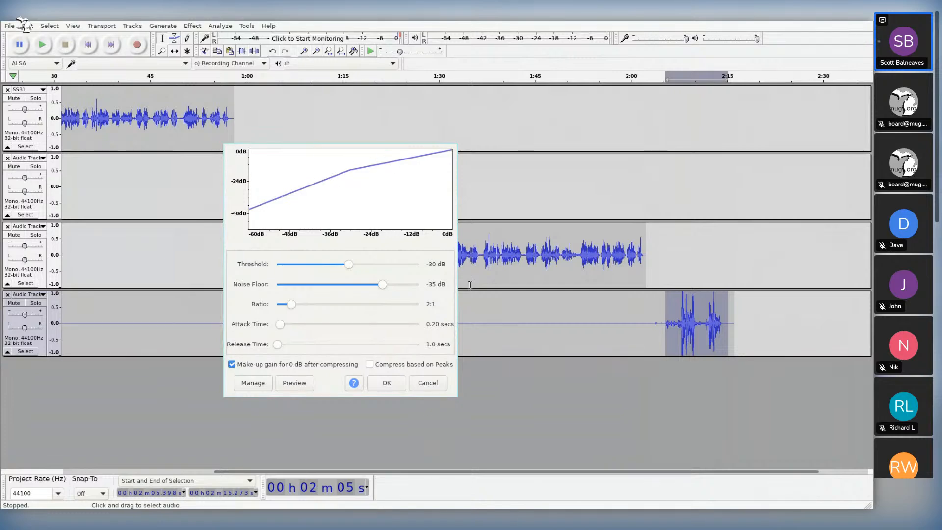
click(386, 383)
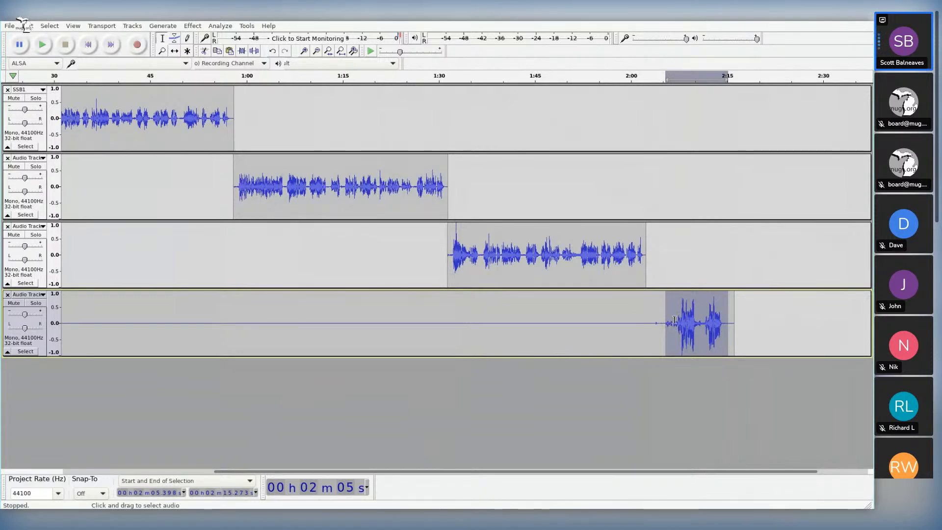
Step: Compress the selected part of the fourth track's recording again with a -41 dB threshold and a 3.3:1 ratio
click(196, 27)
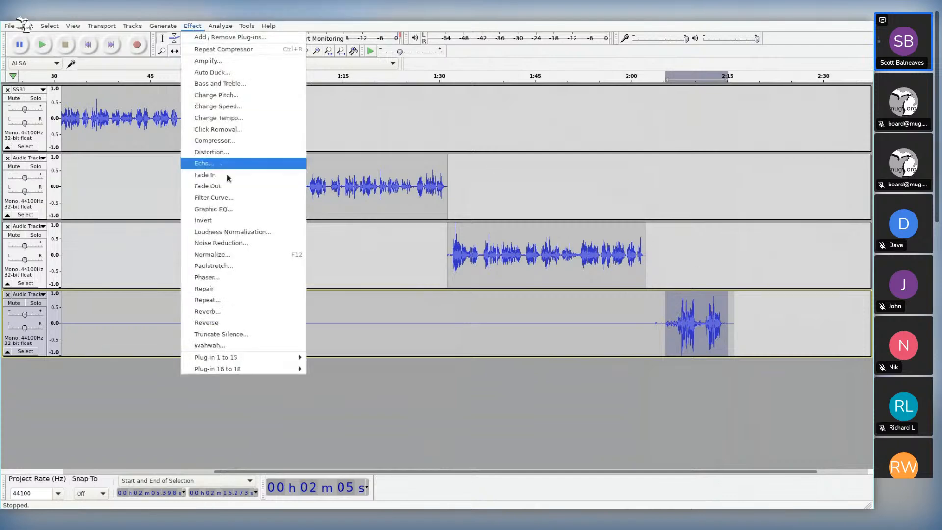
click(214, 140)
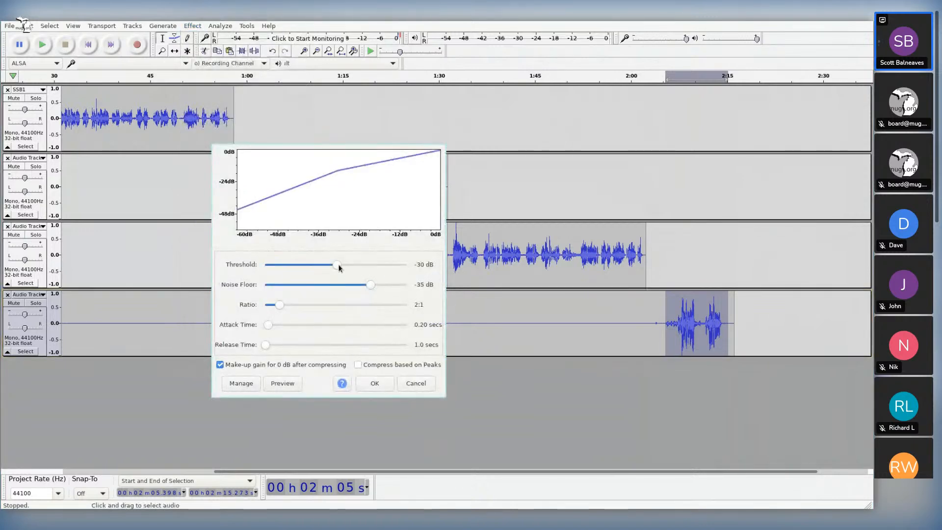
drag(337, 263, 312, 273)
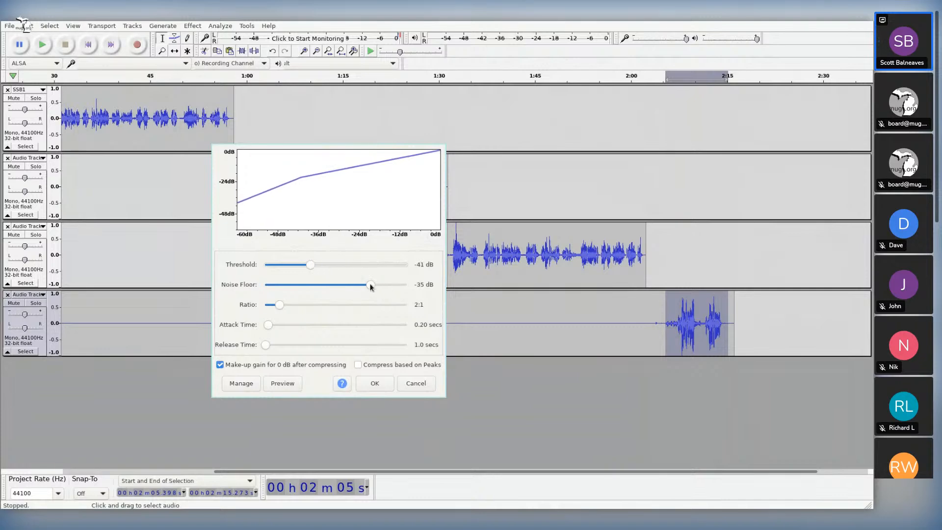
drag(279, 305, 301, 306)
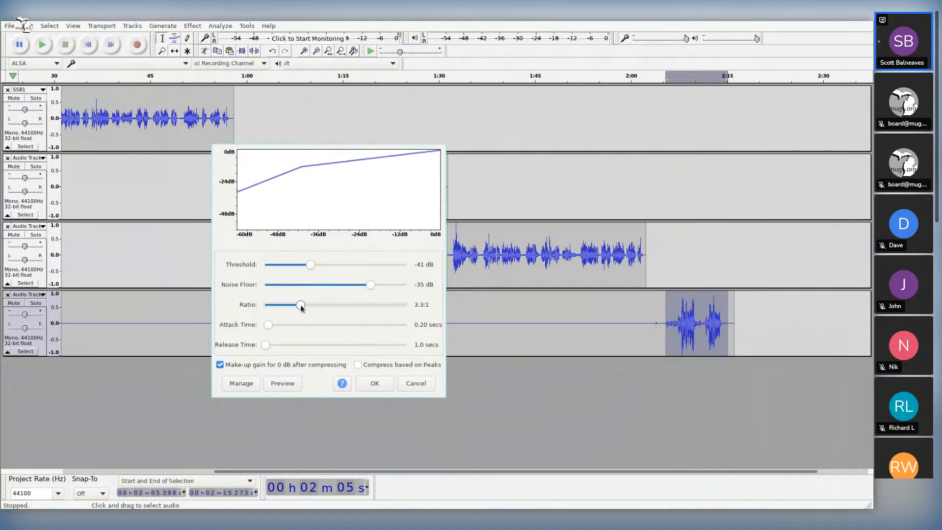
click(373, 382)
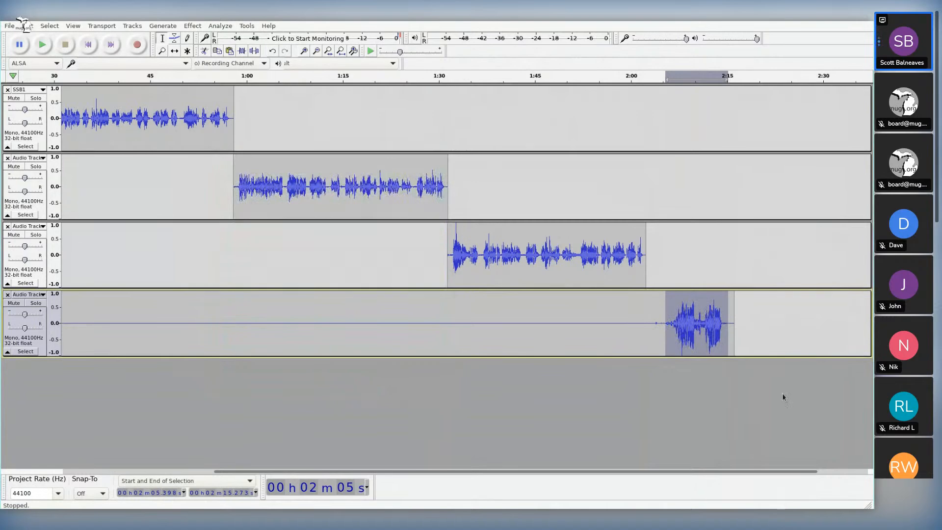
Step: Play the compressed recording on the fourth track from about 2:05.2
click(668, 322)
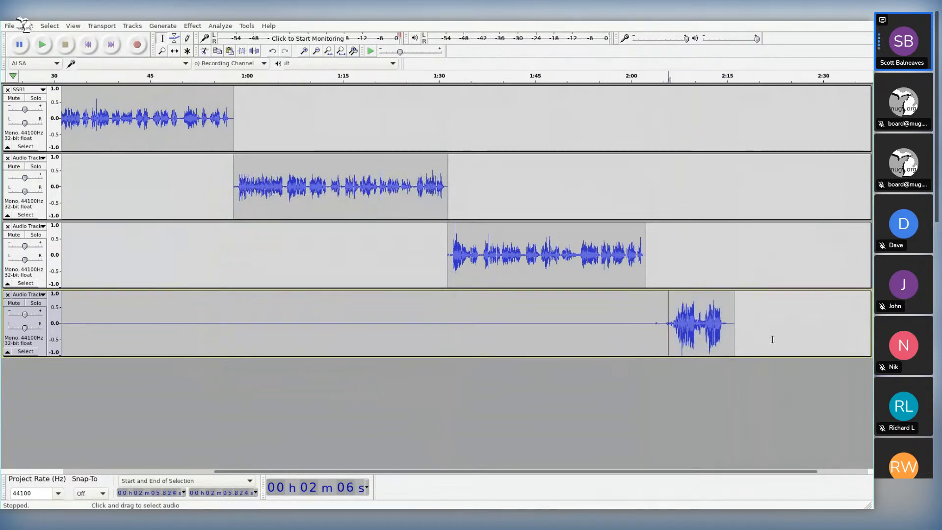
click(664, 326)
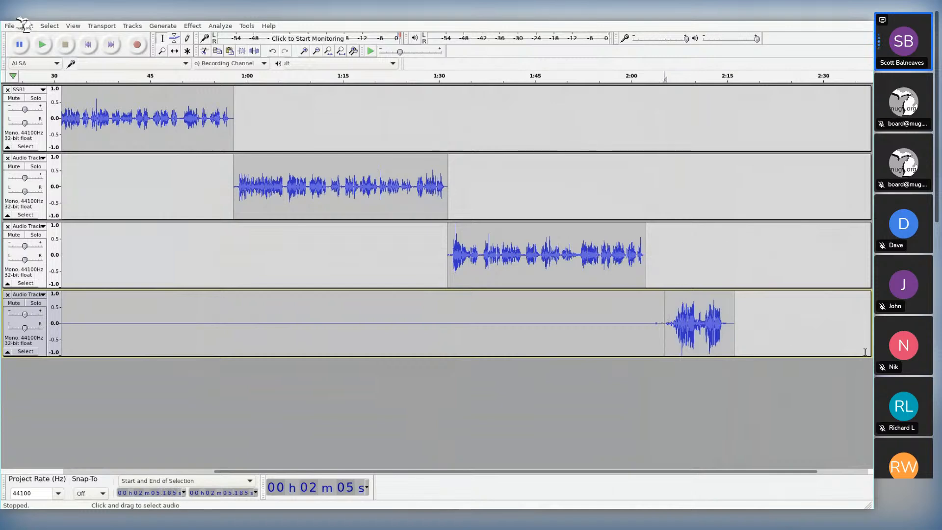
key(space)
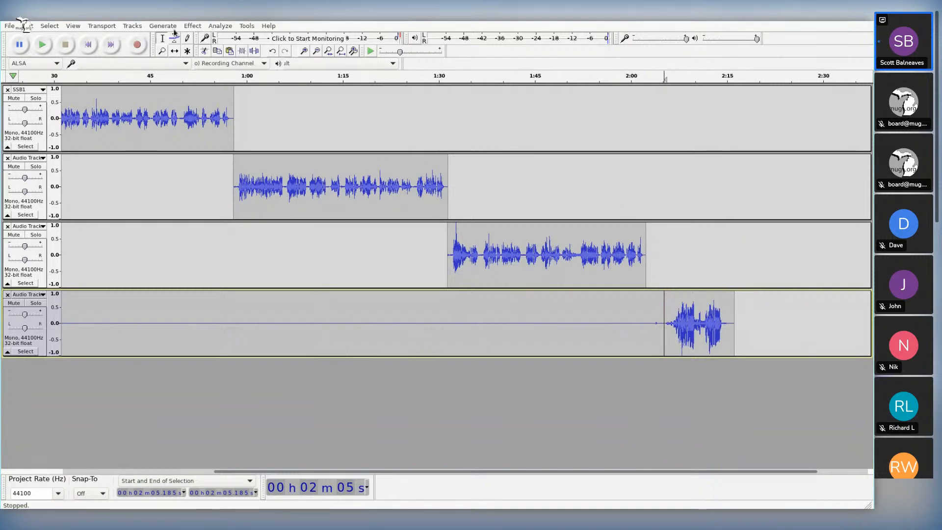
Step: Remove the fourth track together with its test recording
click(192, 26)
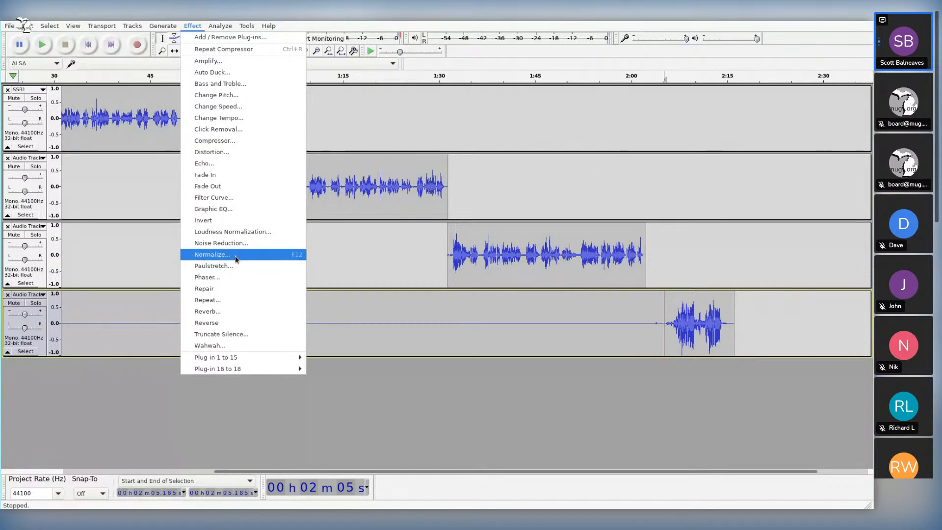
click(157, 478)
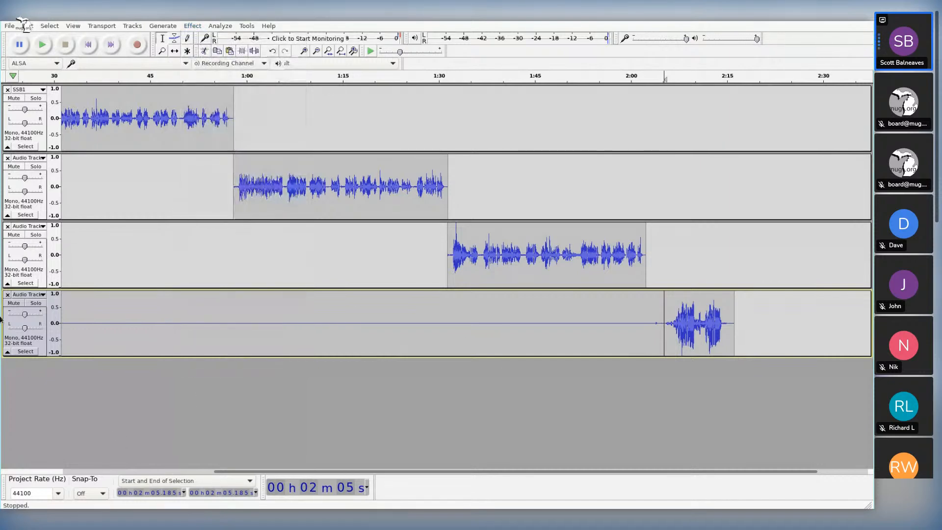
click(5, 288)
click(7, 295)
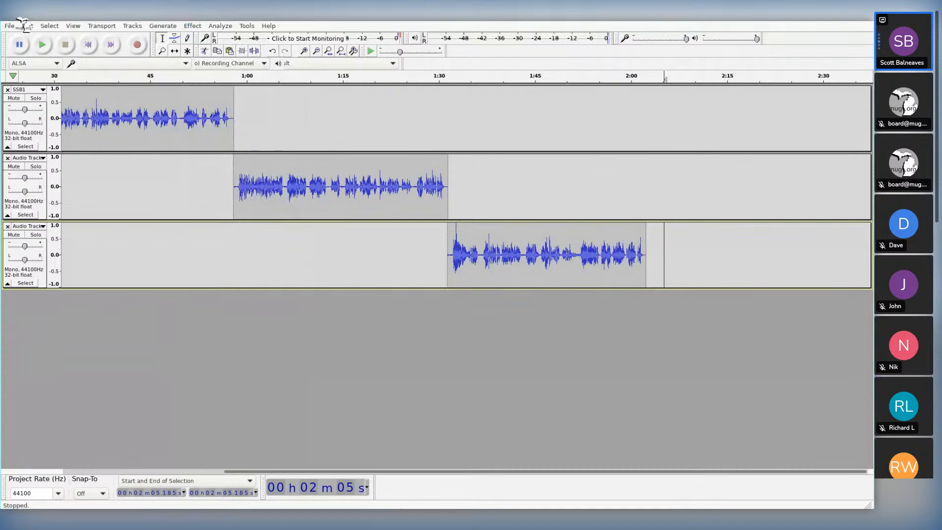
drag(296, 471, 73, 470)
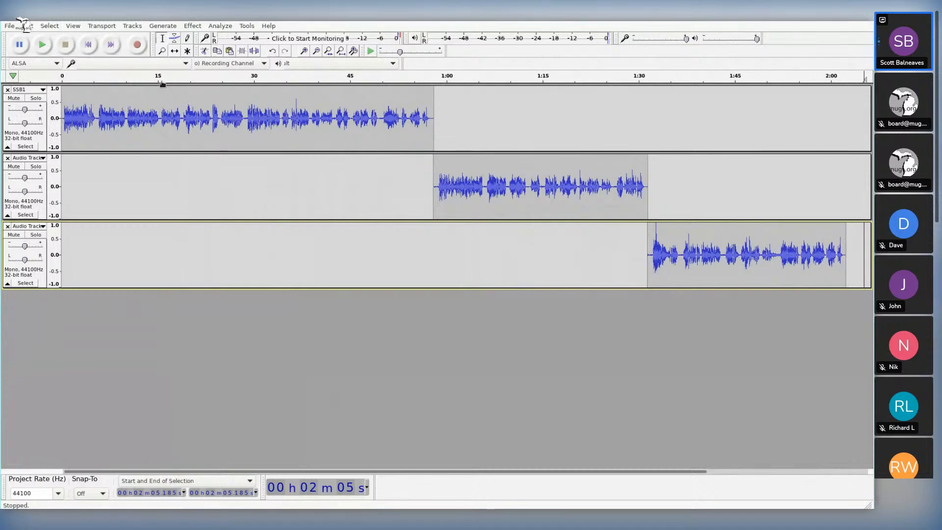
click(39, 141)
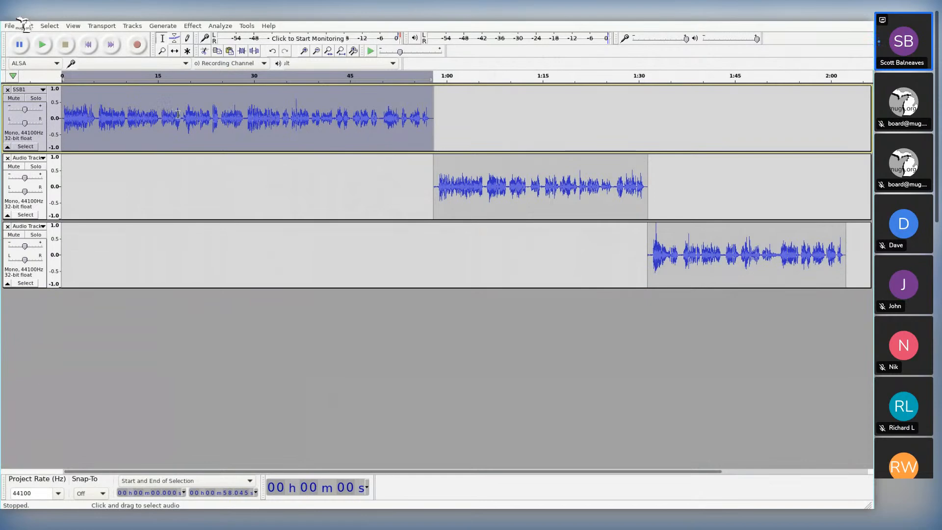
click(105, 118)
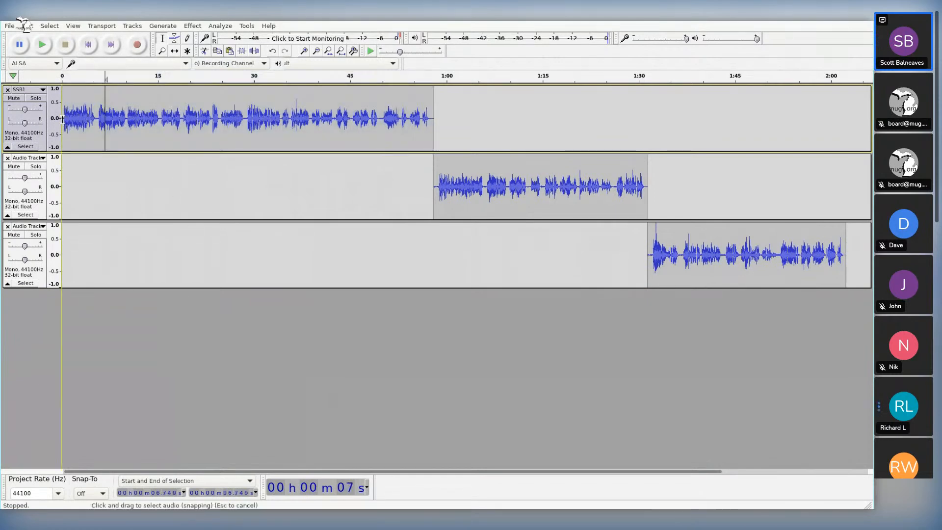
click(62, 119)
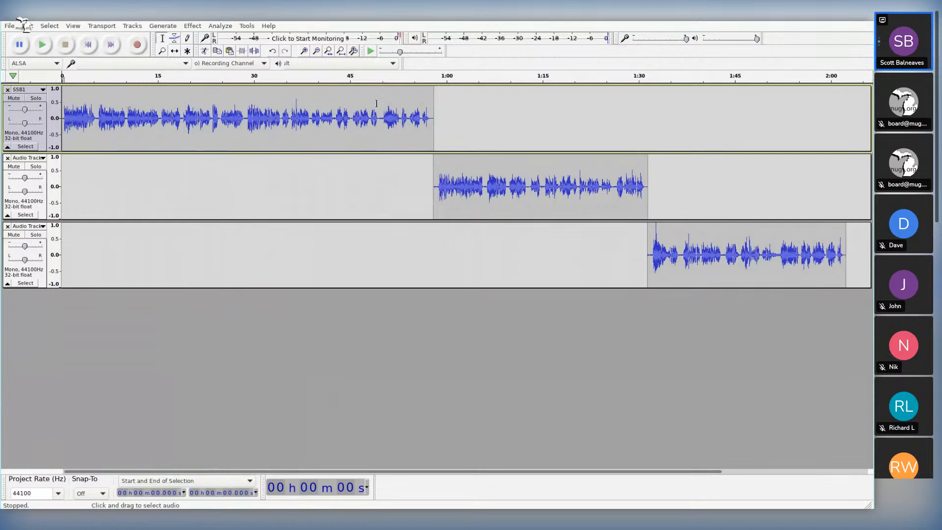
drag(431, 120, 59, 131)
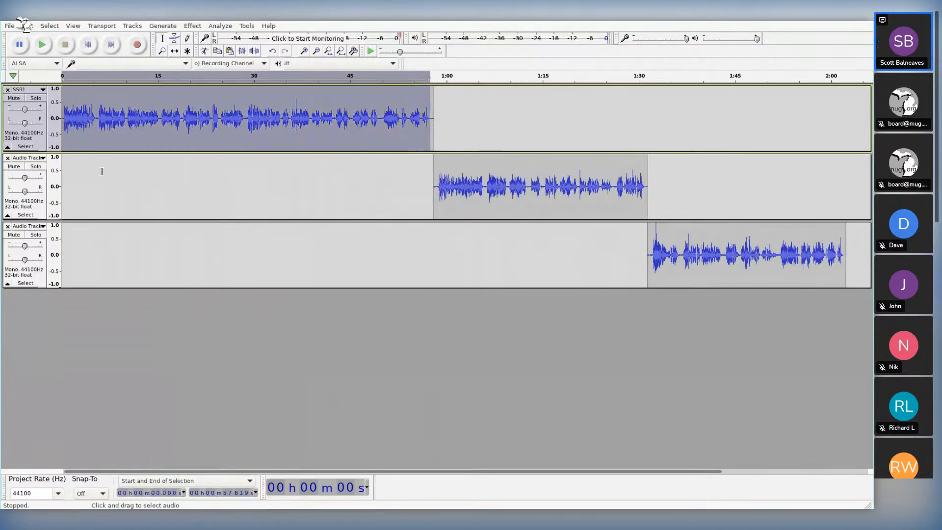
click(33, 136)
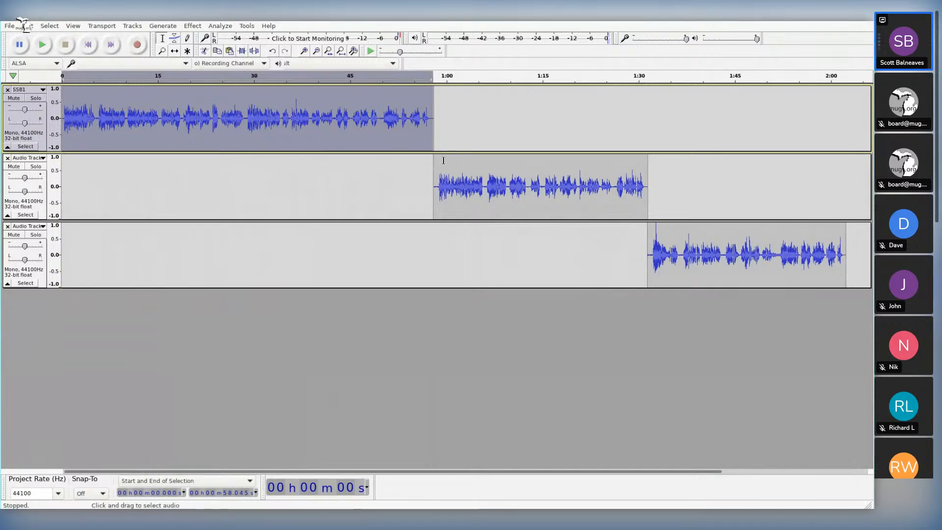
click(193, 25)
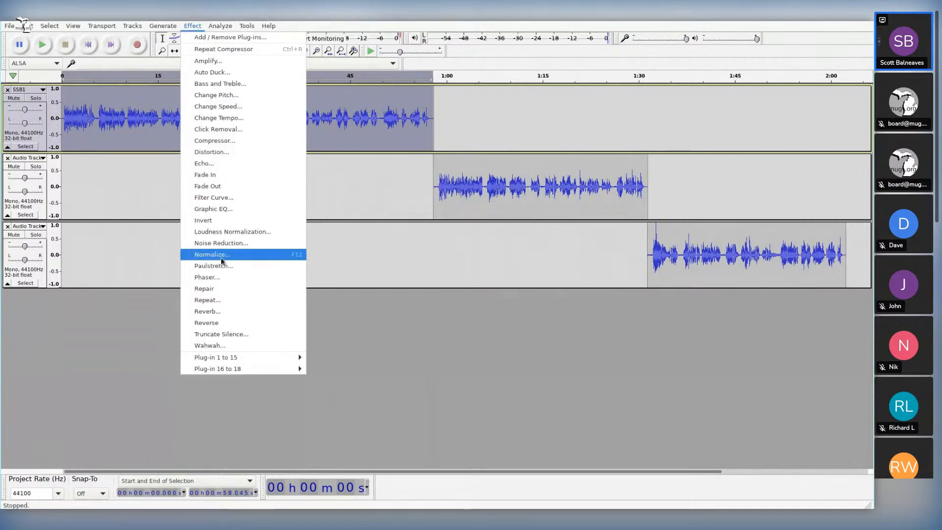
click(392, 388)
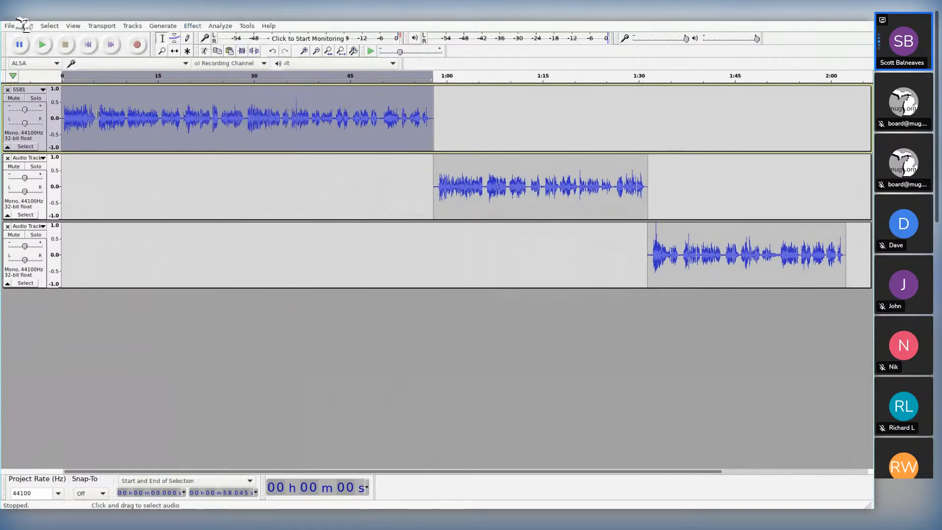
Step: Play the first couple of seconds of the SSB1 track from about 0.36 s
click(64, 119)
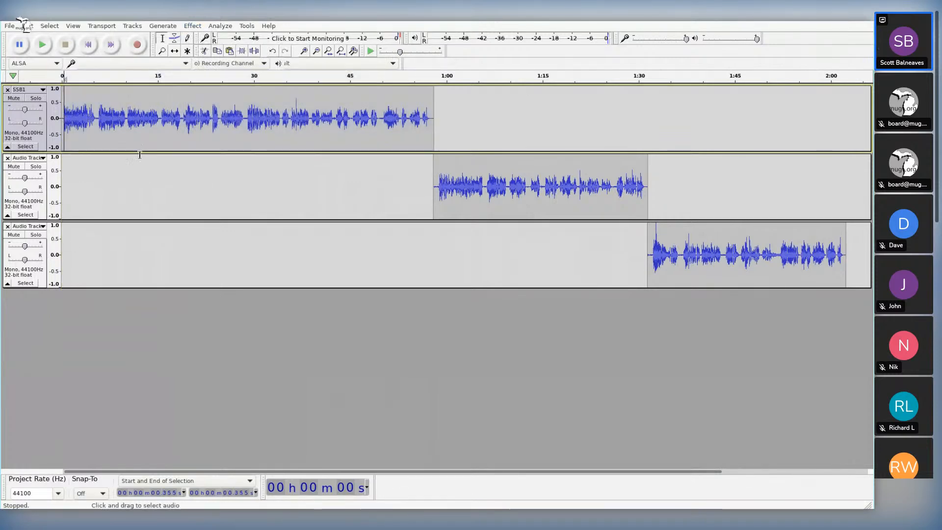
key(space)
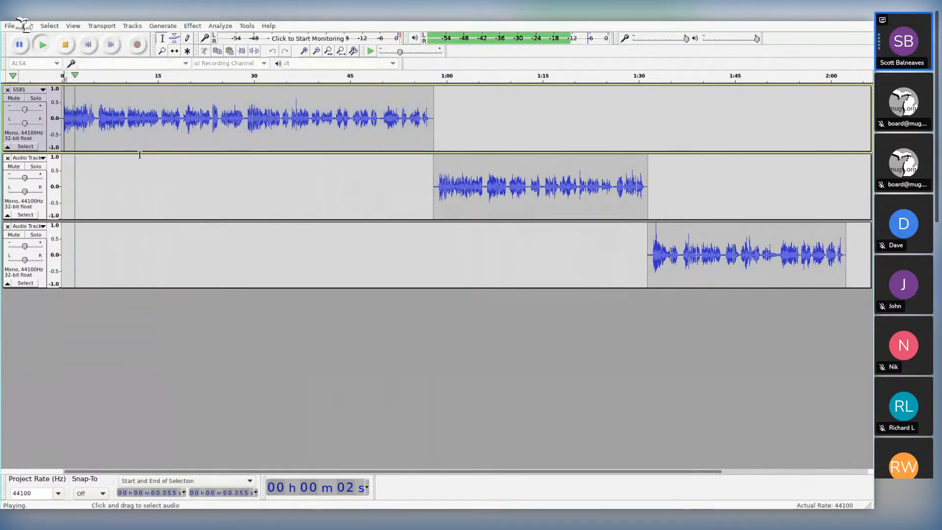
key(space)
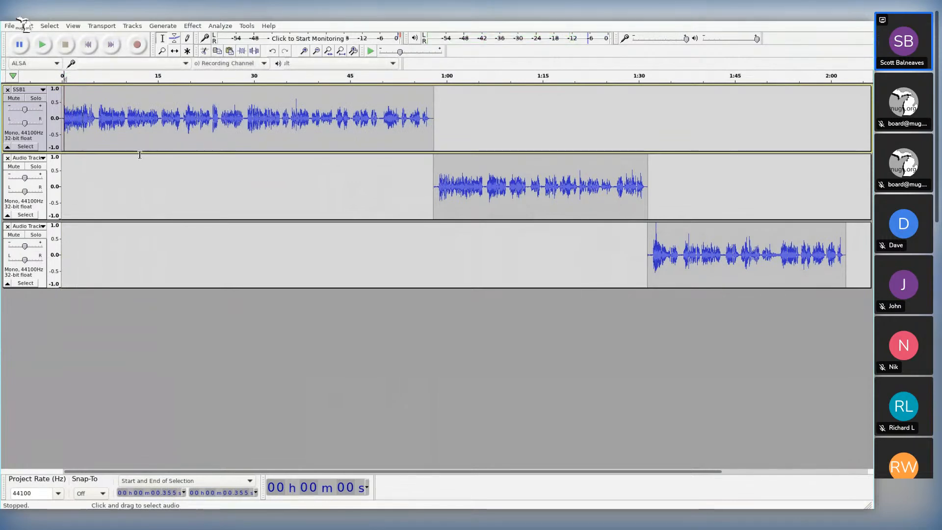
Step: Normalize the whole SSB1 track to a -1.0 dB peak with DC offset removal and play it back from about 0.57 s
click(37, 137)
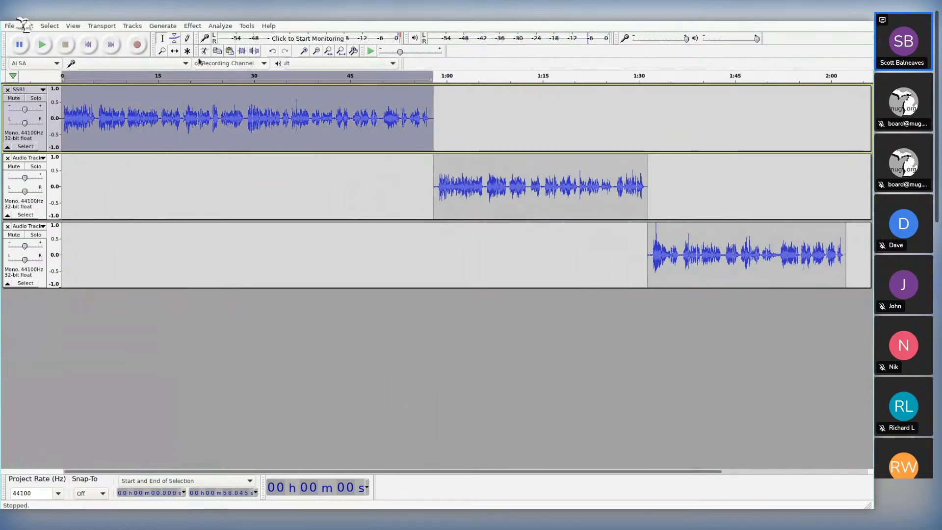
click(195, 26)
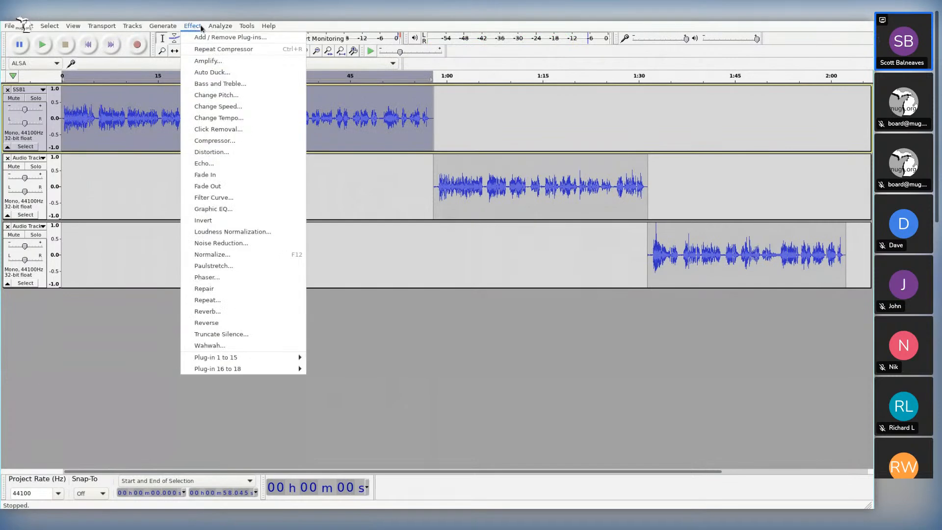
click(234, 260)
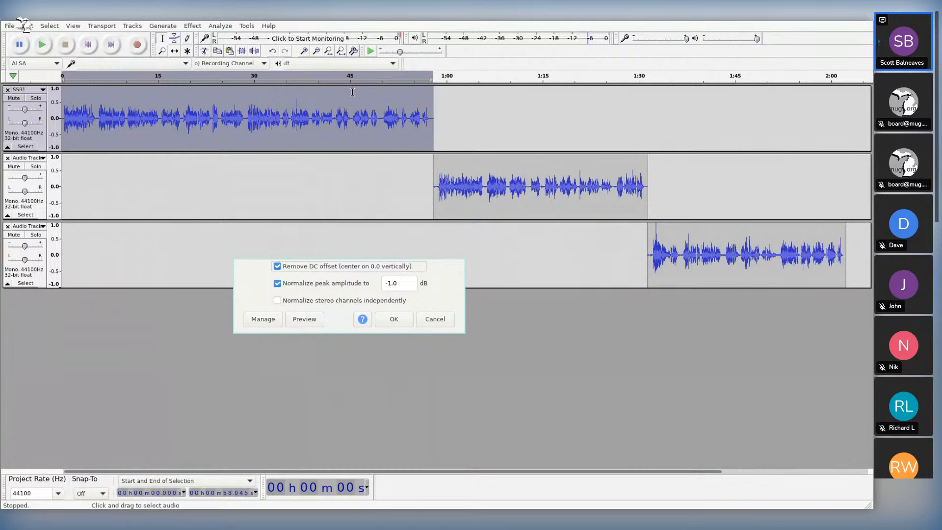
click(412, 325)
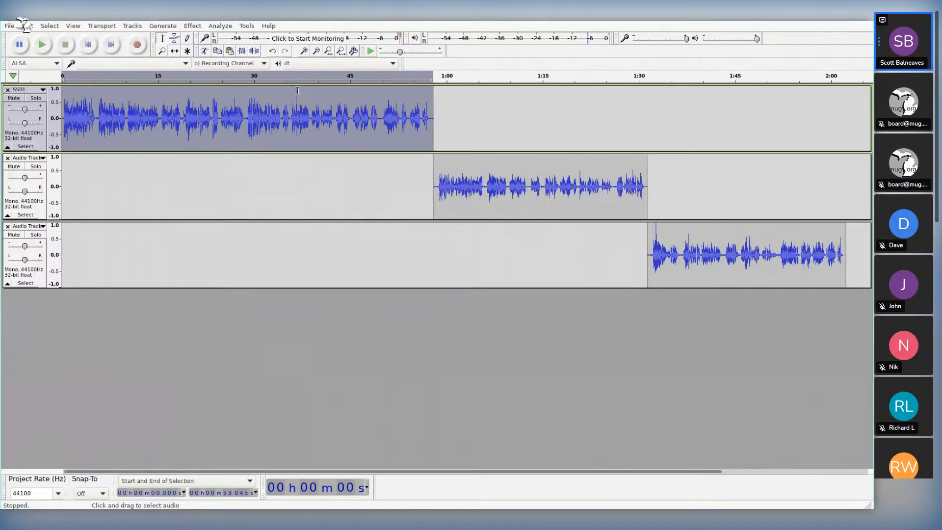
click(66, 117)
key(space)
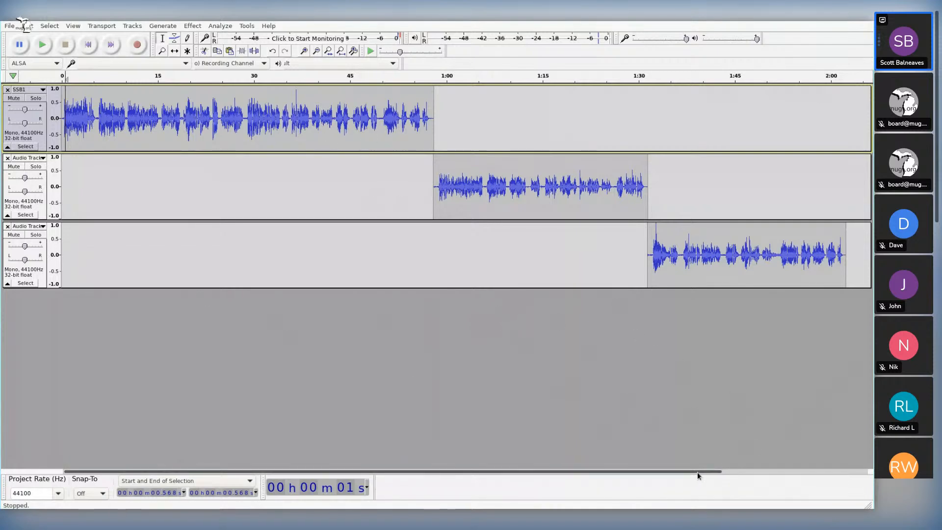
Step: Add a fourth mono track and record about 11 seconds of test speech on it, starting at about 2:02.9
drag(697, 472, 842, 471)
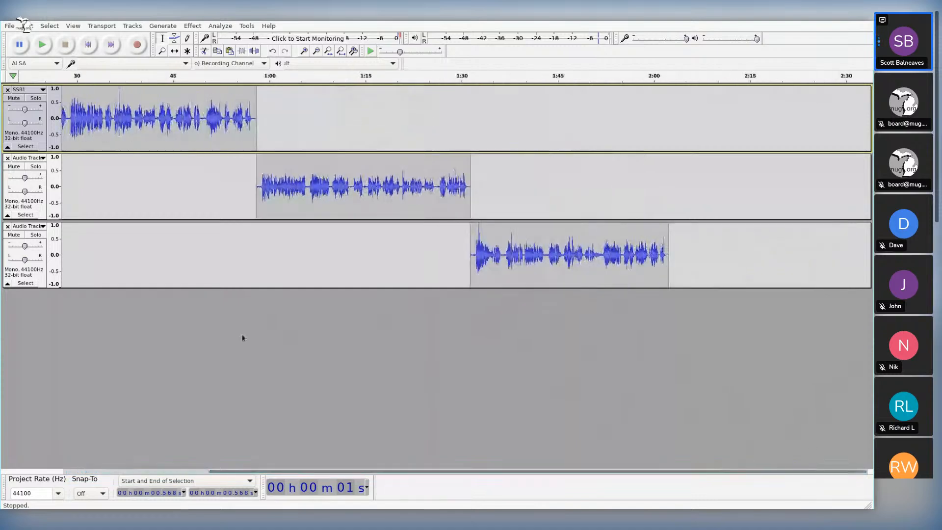
click(133, 25)
mouse_move(138, 84)
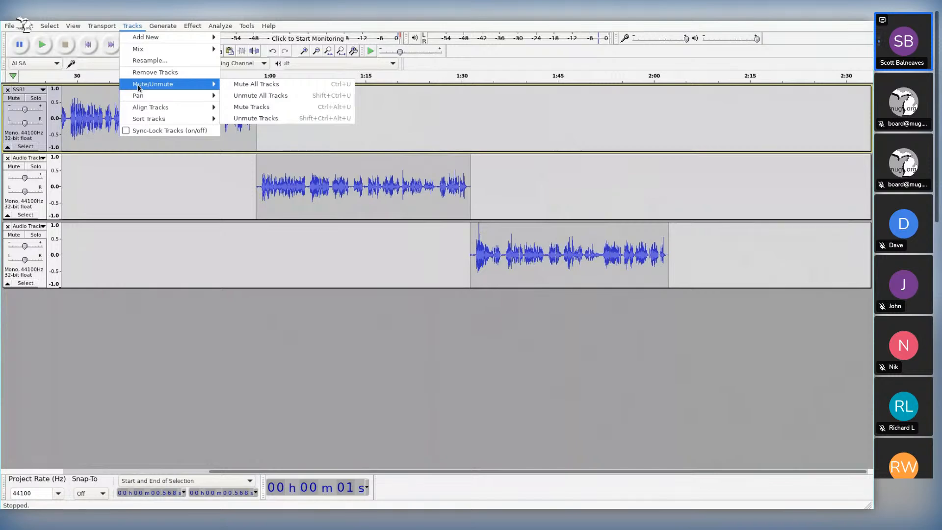
mouse_move(206, 37)
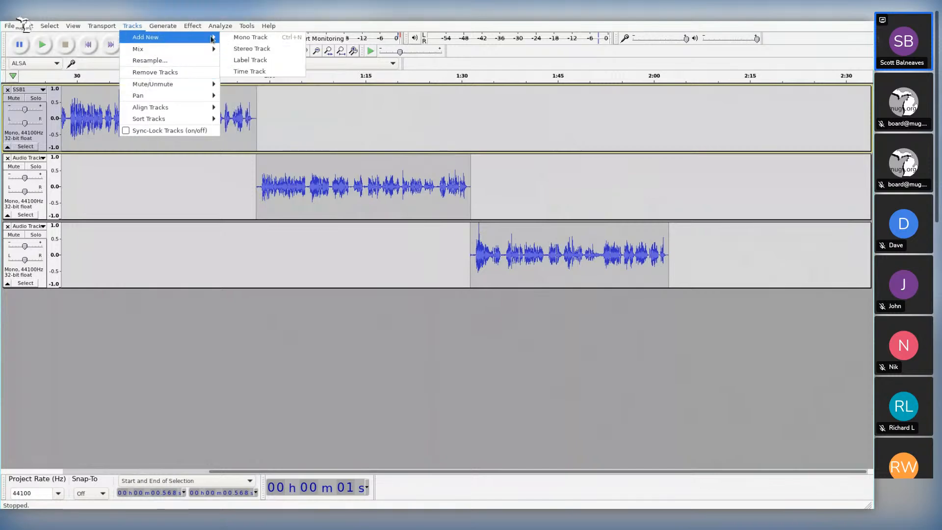
click(259, 38)
click(671, 300)
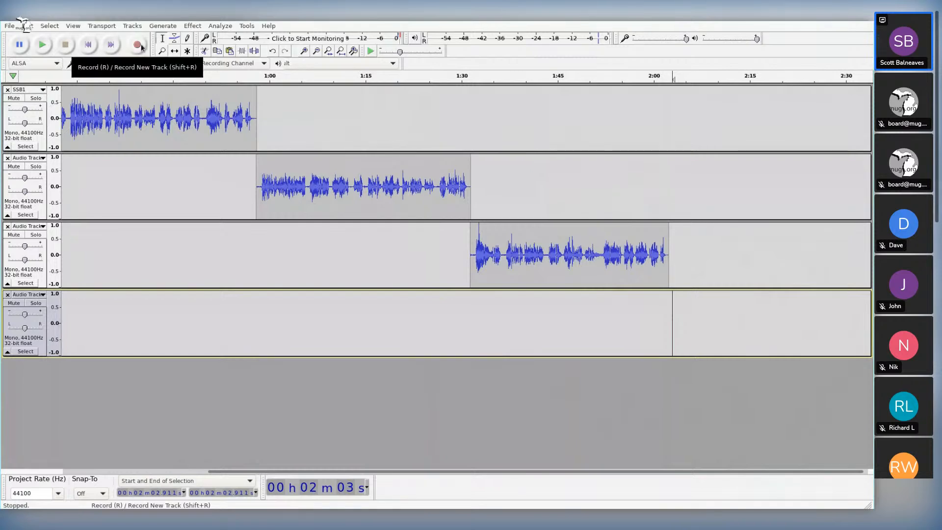
click(138, 47)
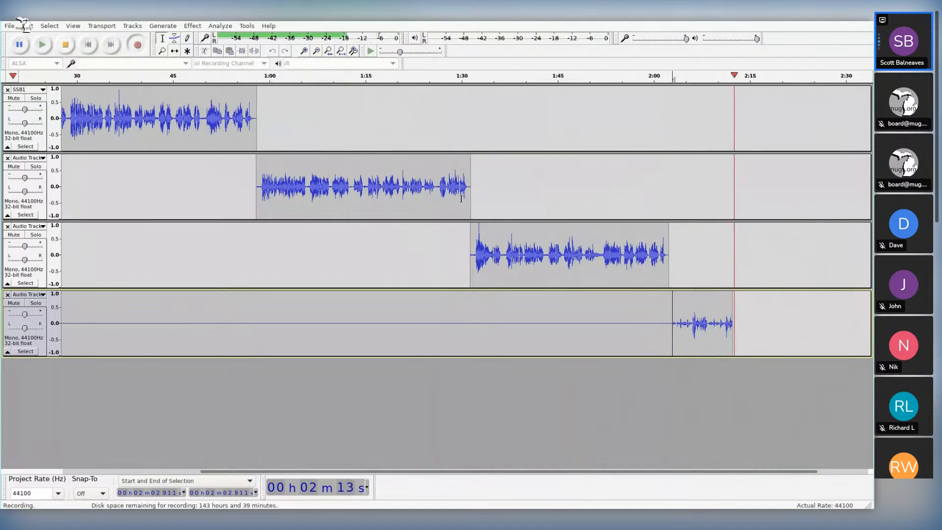
click(65, 45)
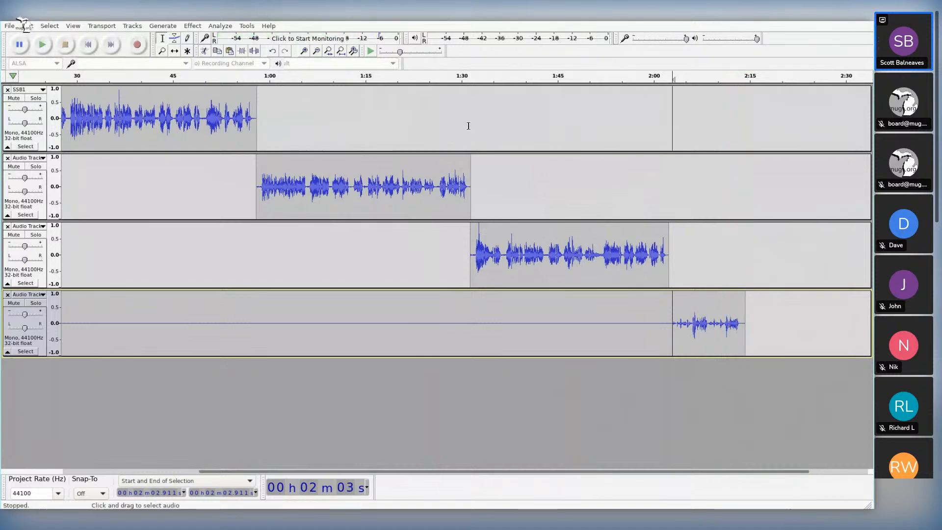
Step: Normalize the test recording on the fourth track from about 2:03.1 to 2:14.6
click(673, 324)
drag(674, 324, 745, 324)
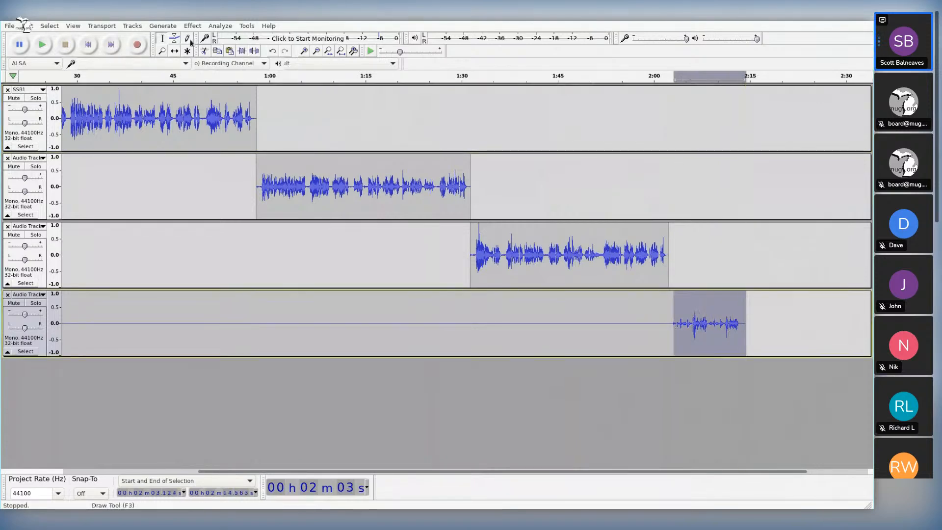
click(199, 28)
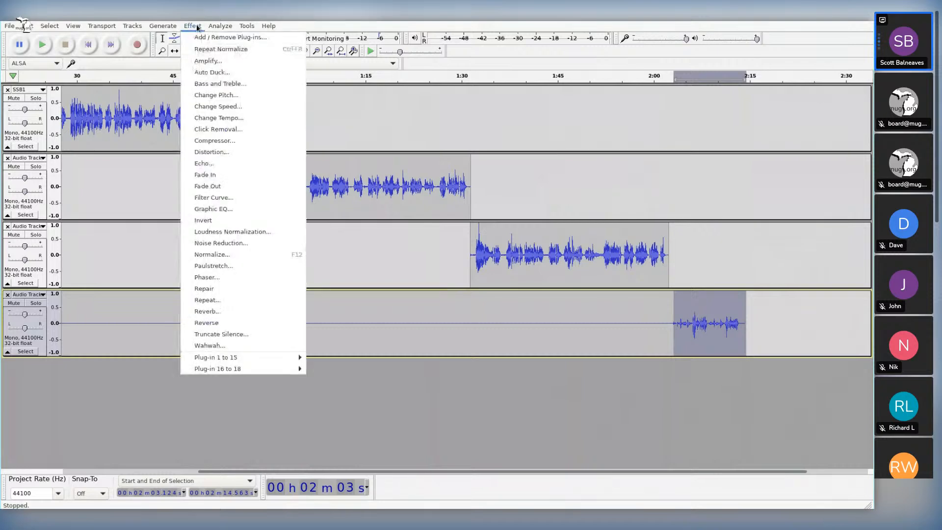
click(227, 254)
click(387, 309)
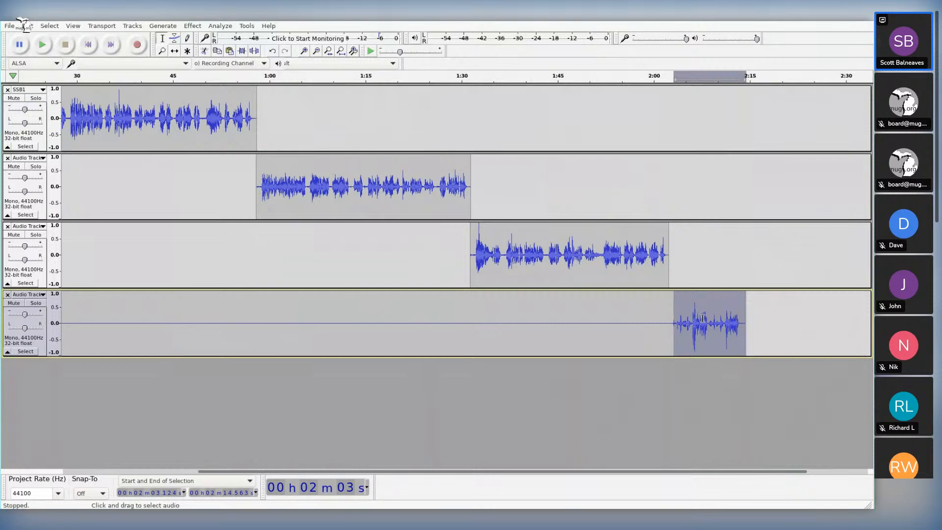
Step: Play the normalized test recording from about 2:03.7 and remove the fourth track
click(677, 327)
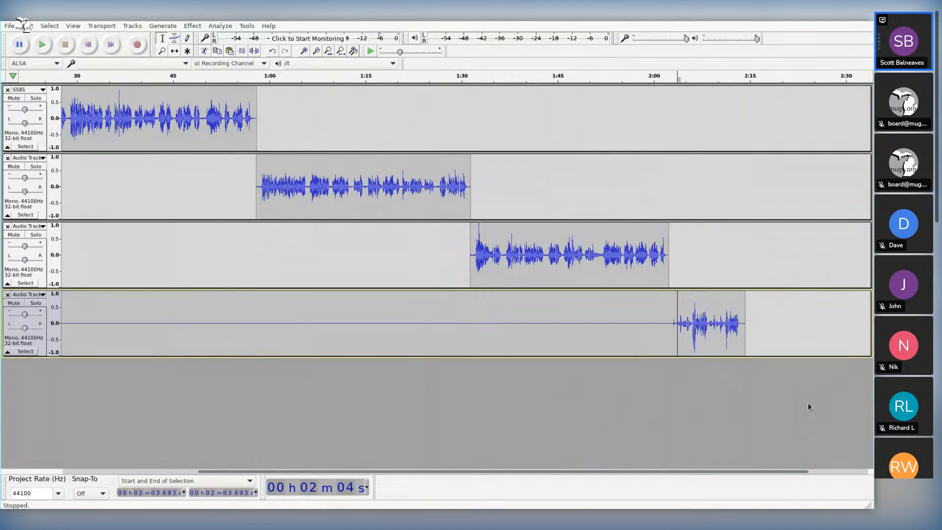
key(space)
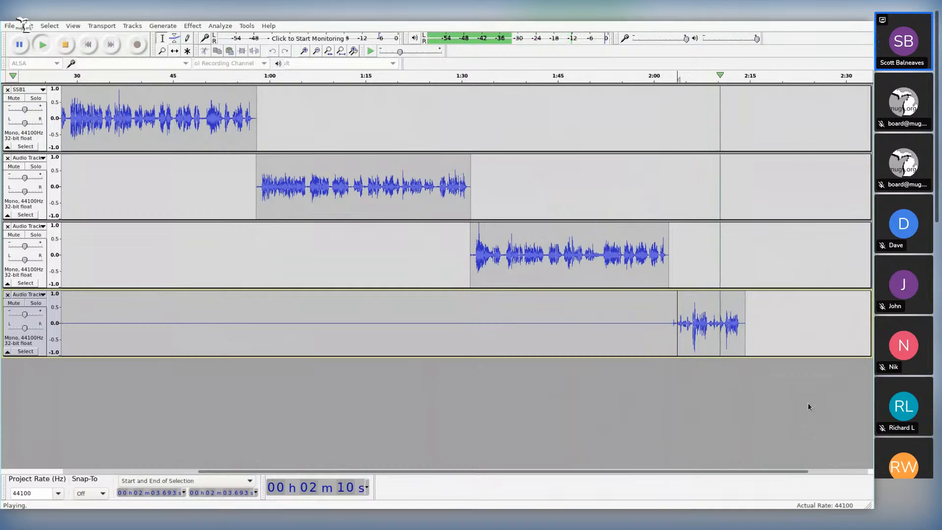
key(space)
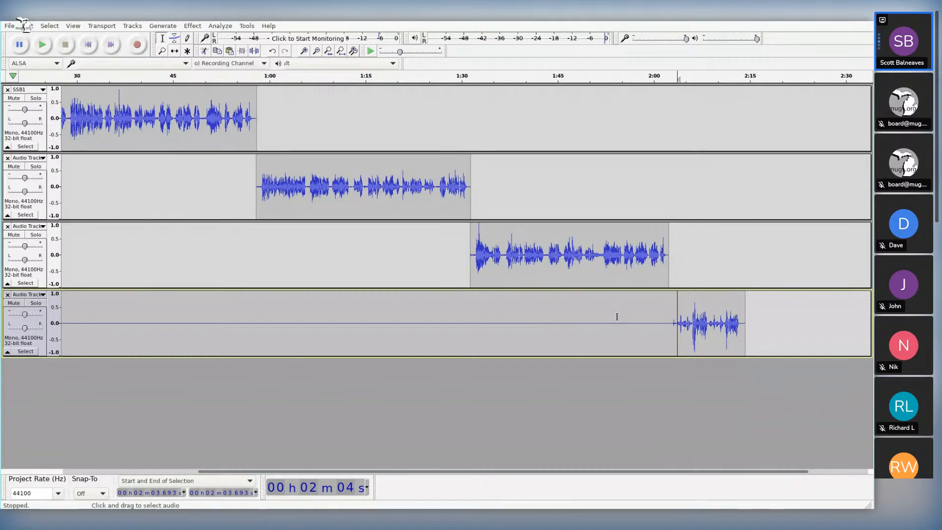
click(8, 295)
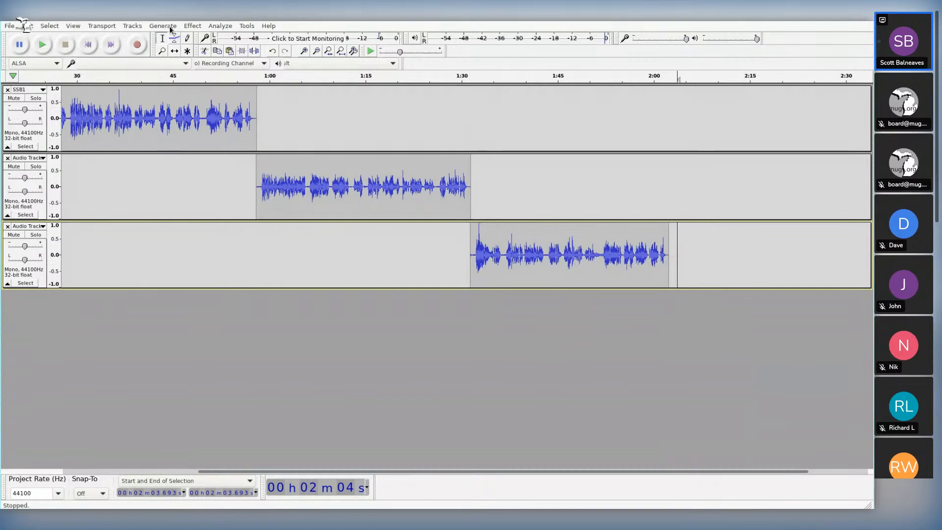
Step: Apply Reverb to the whole SSB1 track with room size 75%, pre-delay 10 ms, reverberance 50% and damping 50%
click(40, 142)
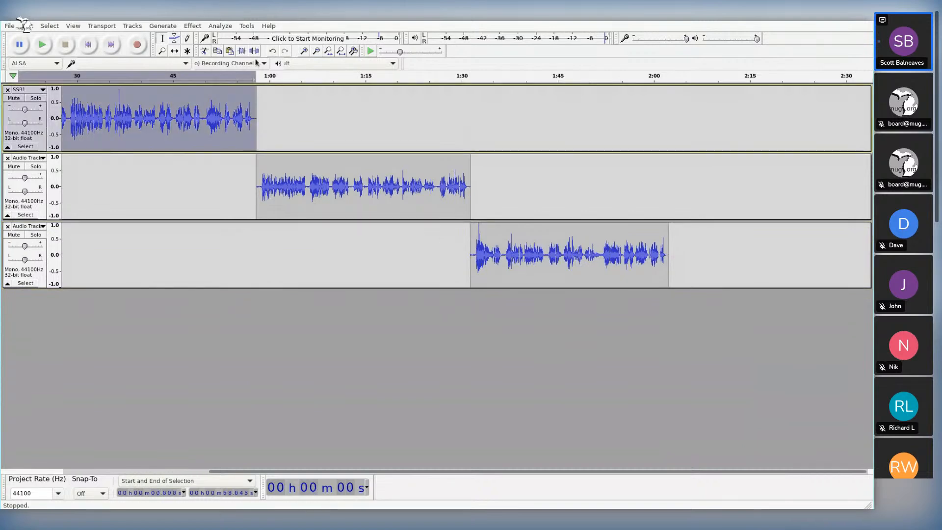
click(191, 26)
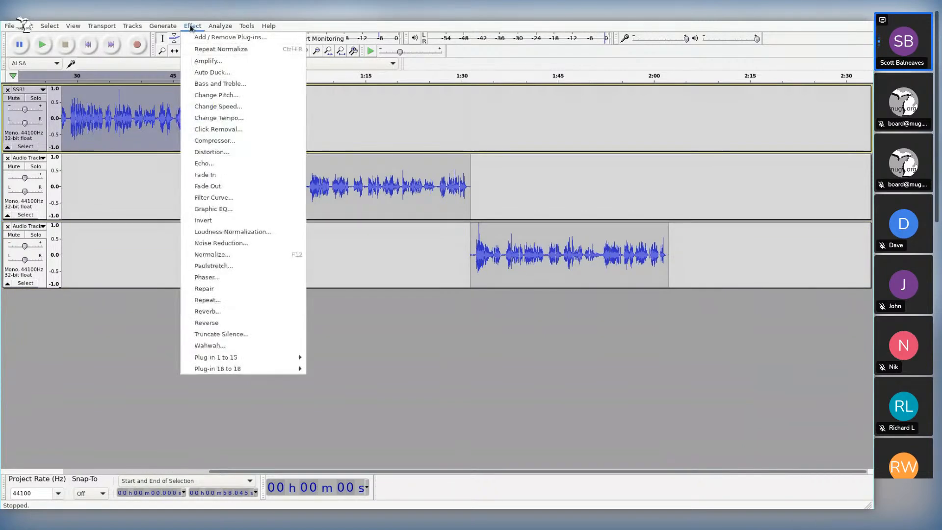
click(225, 311)
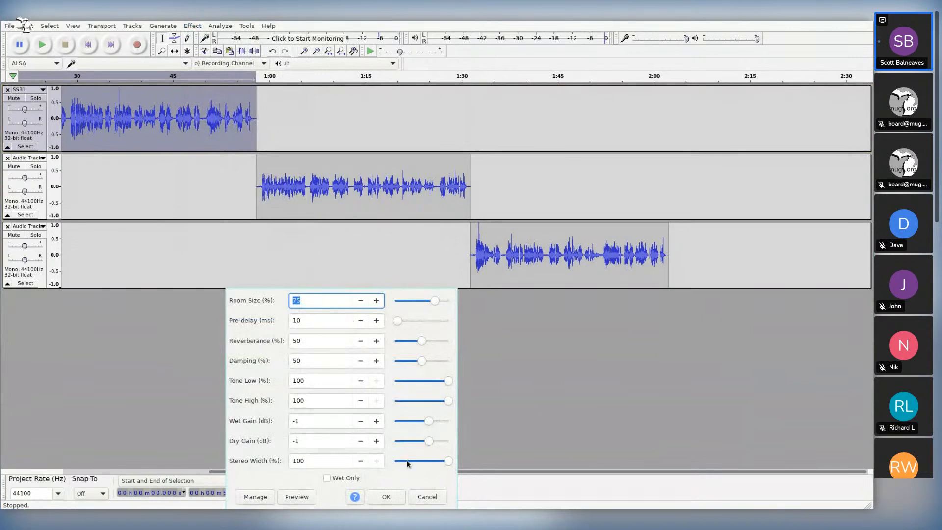
click(386, 497)
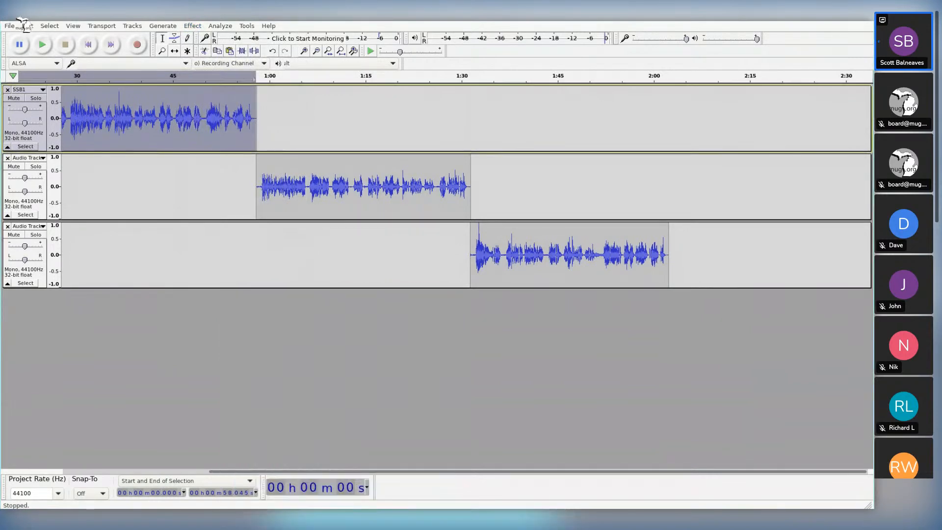
Step: Play a few seconds of the SSB1 track with reverb from about 27.7 s
click(63, 121)
key(space)
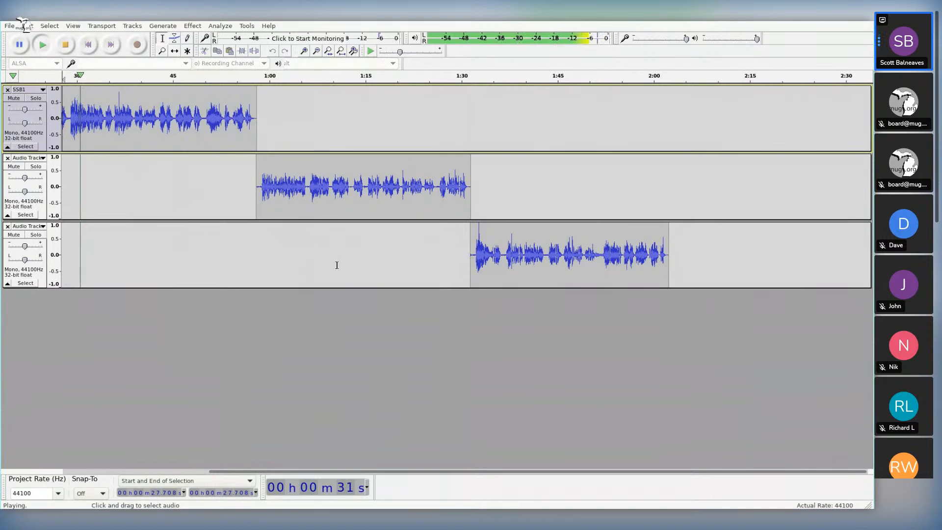
key(space)
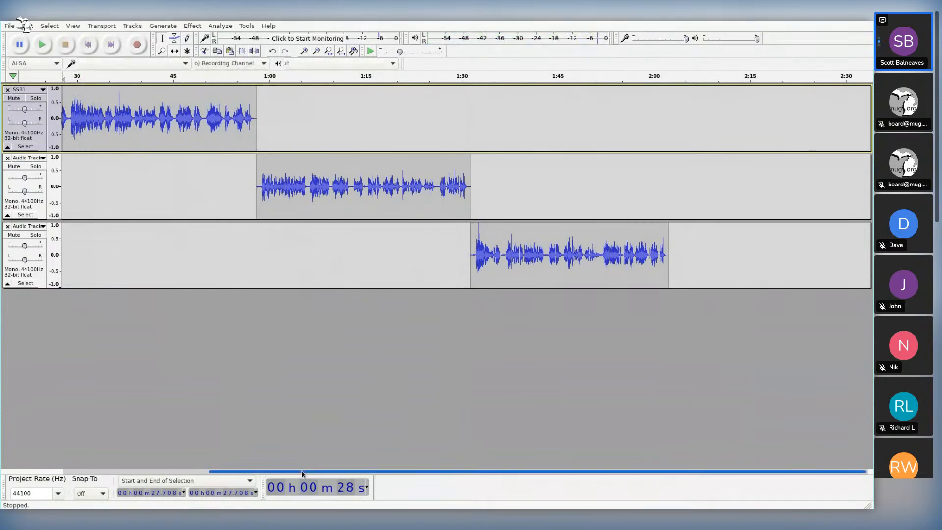
Step: Undo the reverb on the SSB1 track and play the track from about 28.5 s
scroll(301, 470, left, 5)
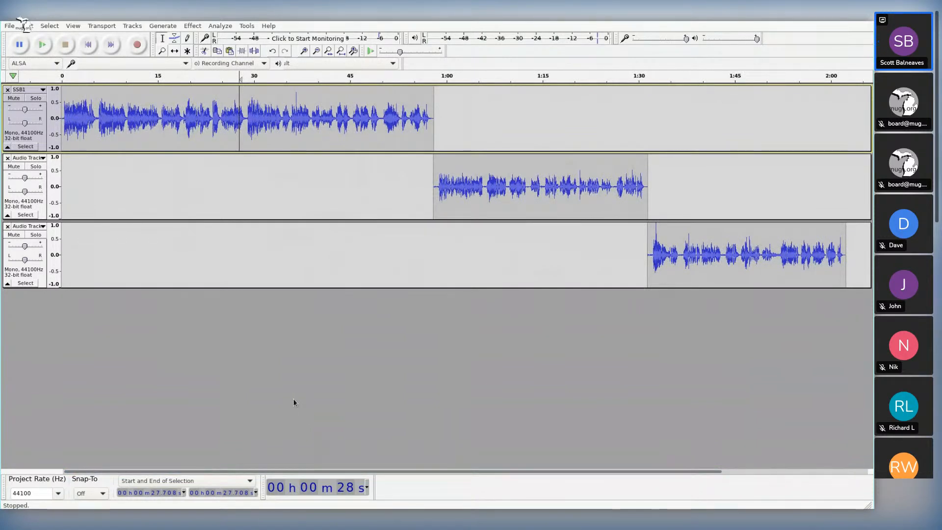
key(ctrl+z)
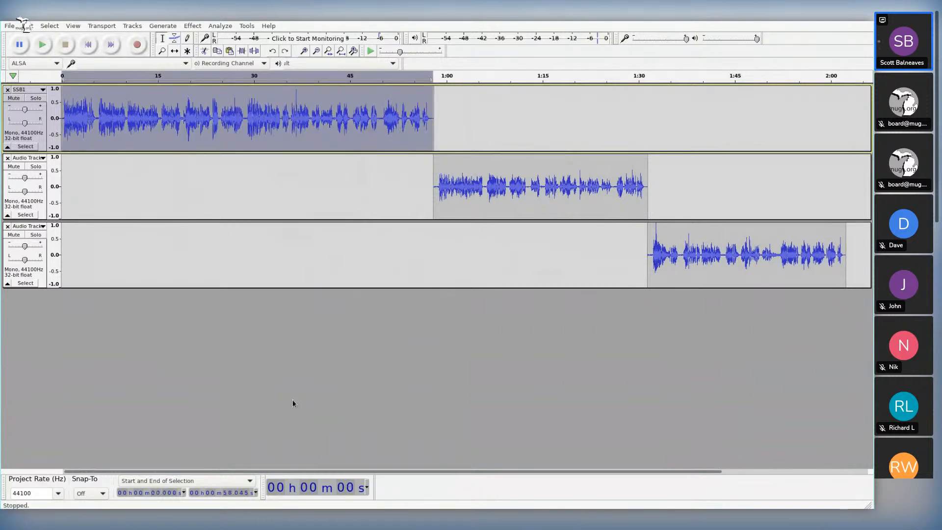
click(244, 120)
key(space)
key(space)
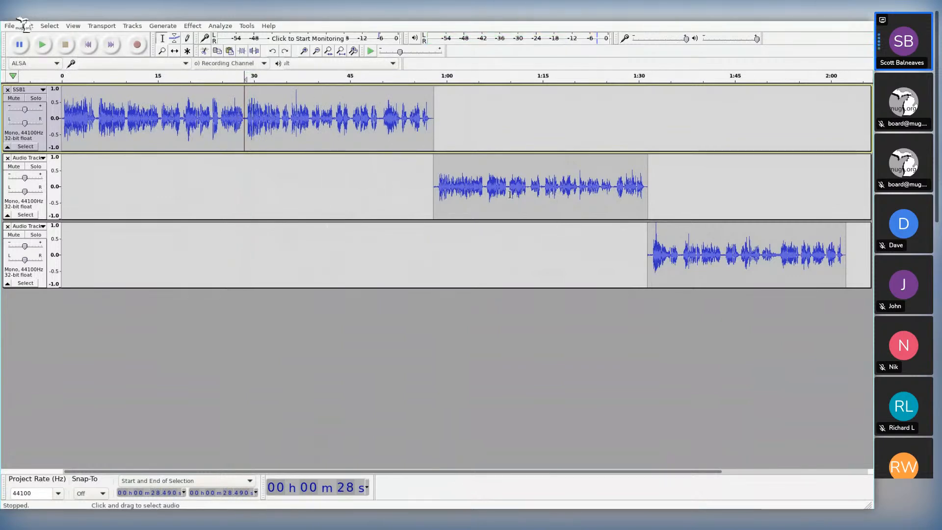
Step: Normalize the whole second track to a -1.0 dB peak with DC offset removal
click(36, 206)
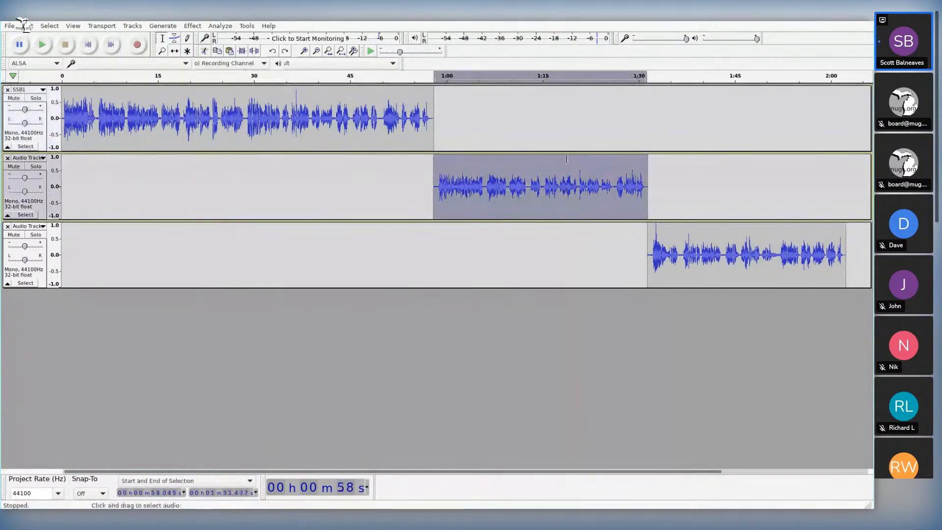
click(191, 26)
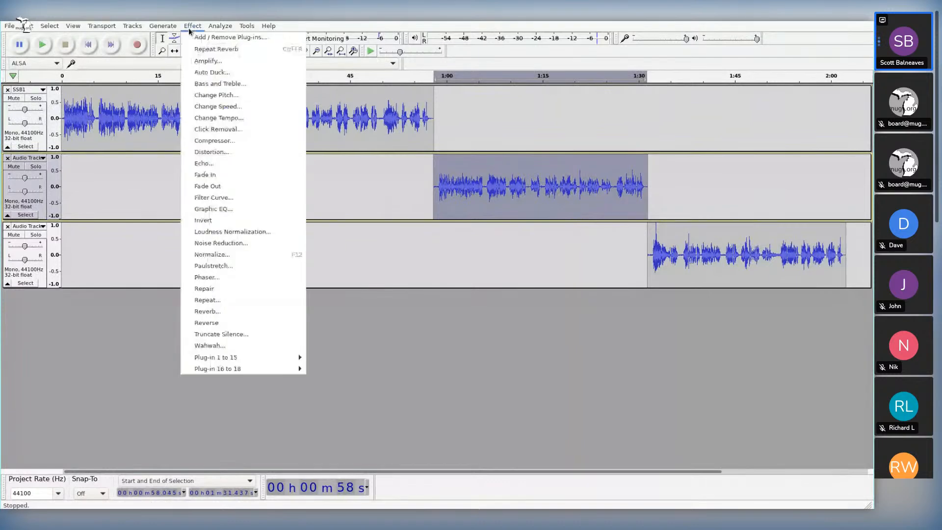
click(251, 255)
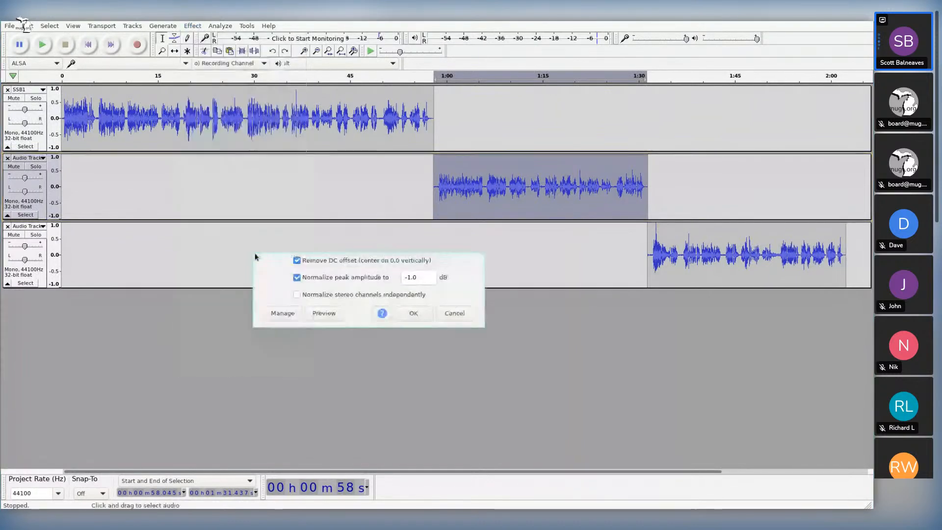
click(422, 315)
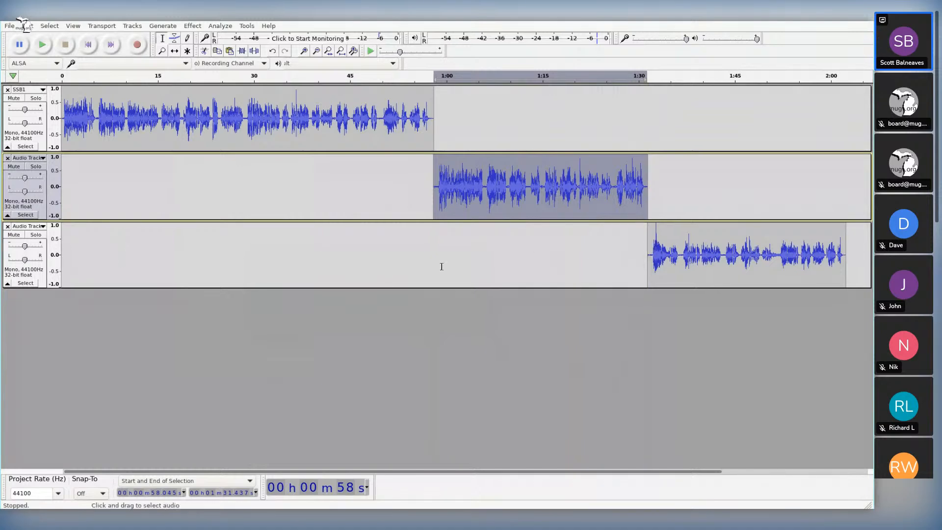
Step: Normalize the whole third track to a -1.0 dB peak with DC offset removal
click(43, 275)
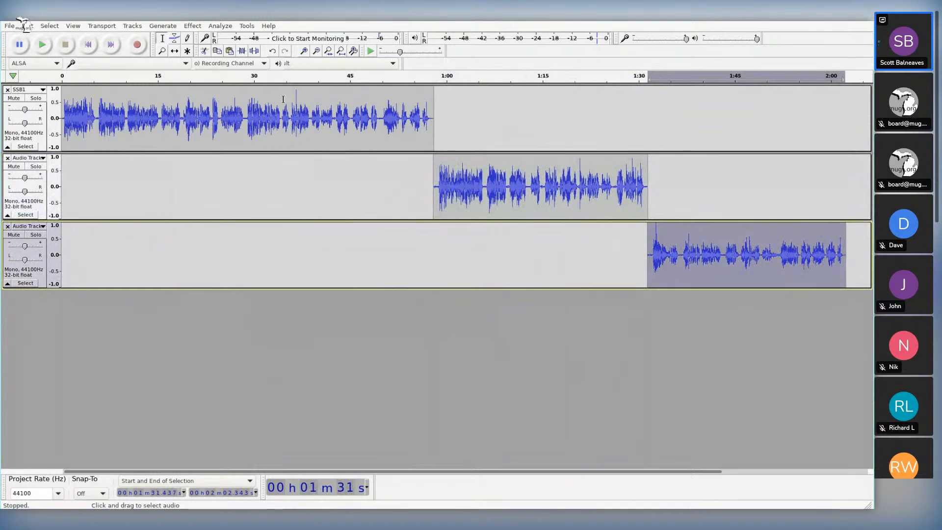
click(189, 26)
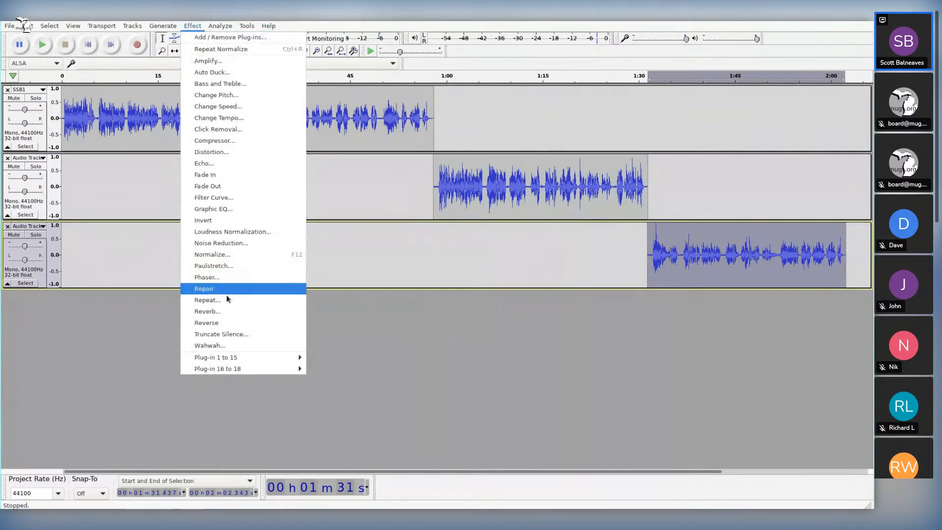
click(221, 255)
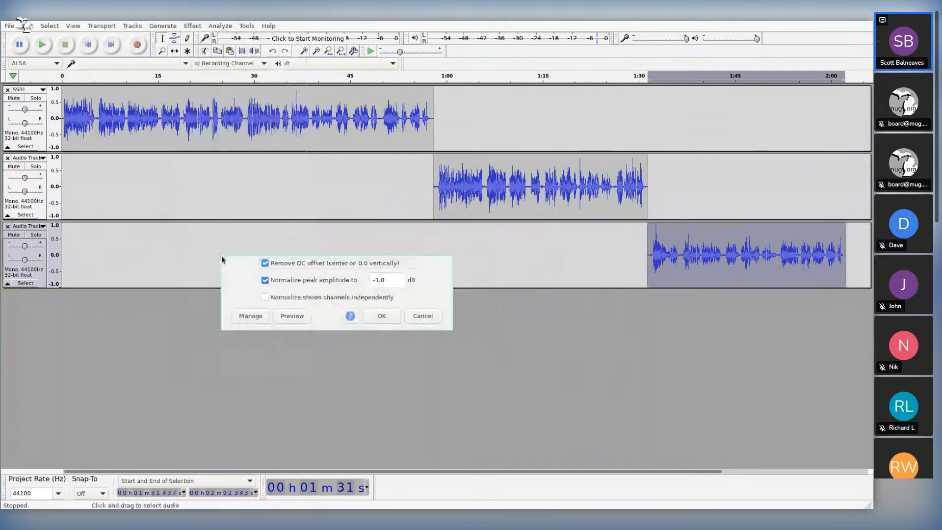
click(395, 316)
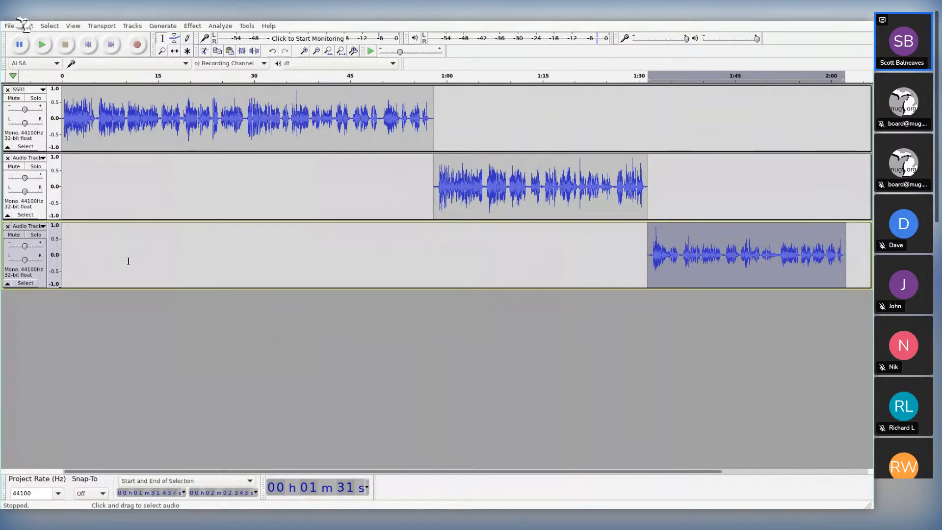
Step: Examine the third track's waveform closely around the tall peak near the start of its clip, at about 1:32.6
click(657, 246)
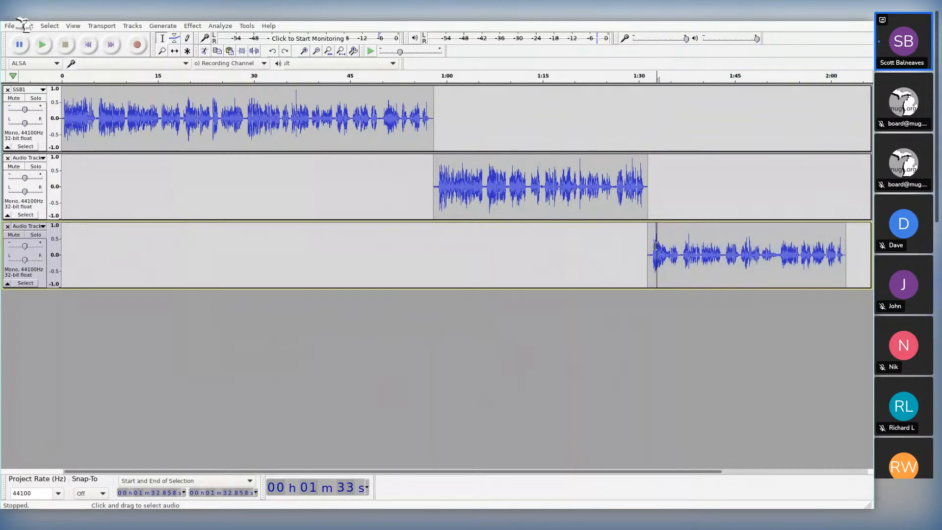
click(655, 245)
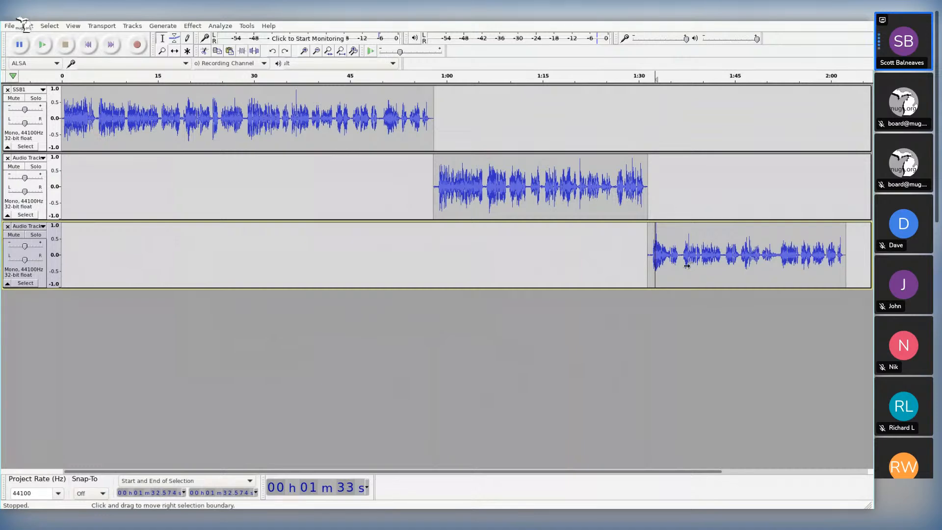
scroll(686, 266, up, 3)
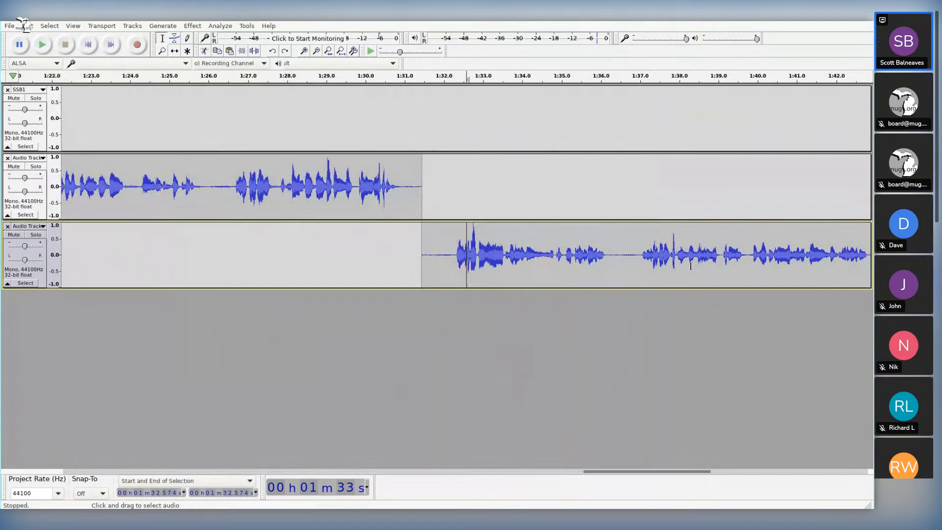
scroll(686, 265, up, 7)
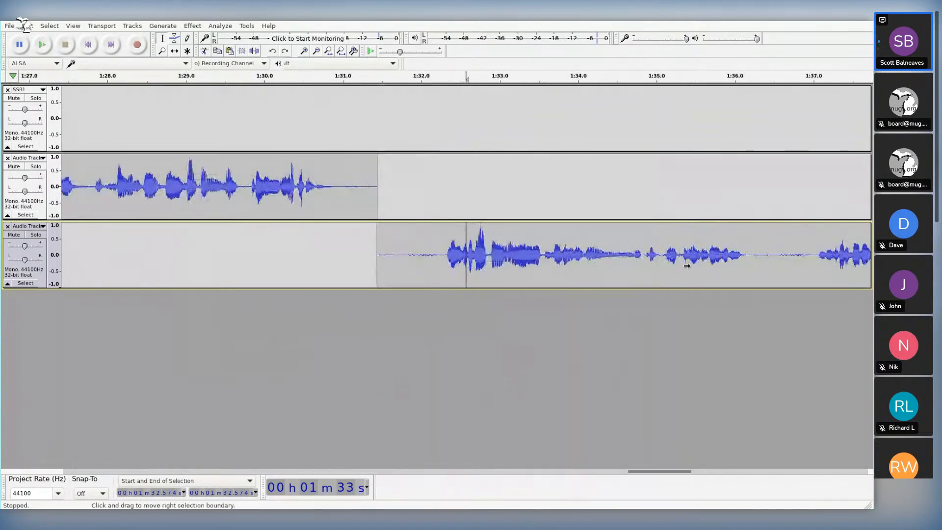
scroll(686, 265, up, 5)
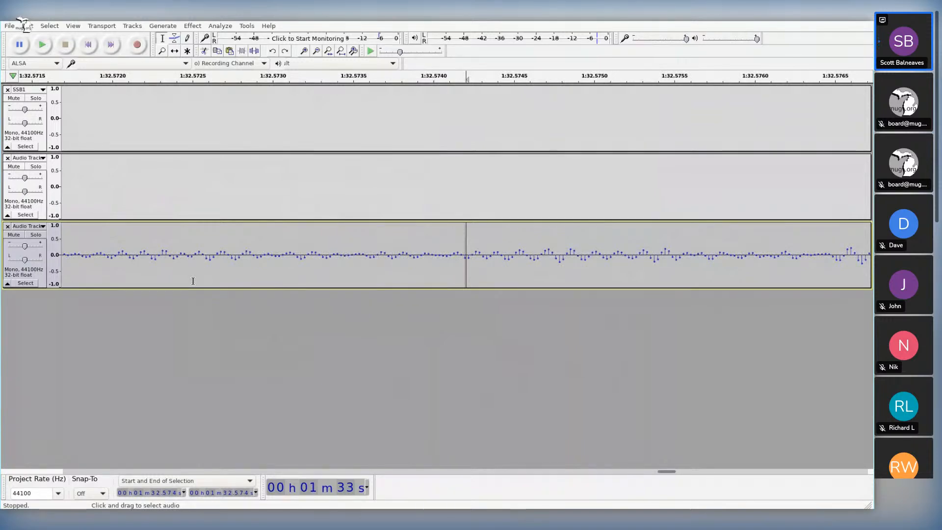
key(ctrl+3)
key(ctrl+3)
key(ctrl+3)
key(ctrl+3)
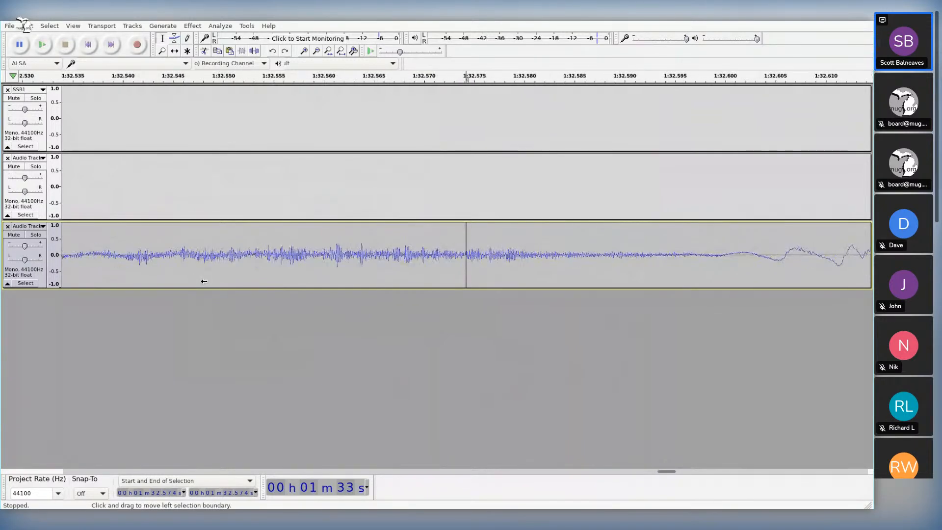
key(ctrl+3)
key(ctrl+3)
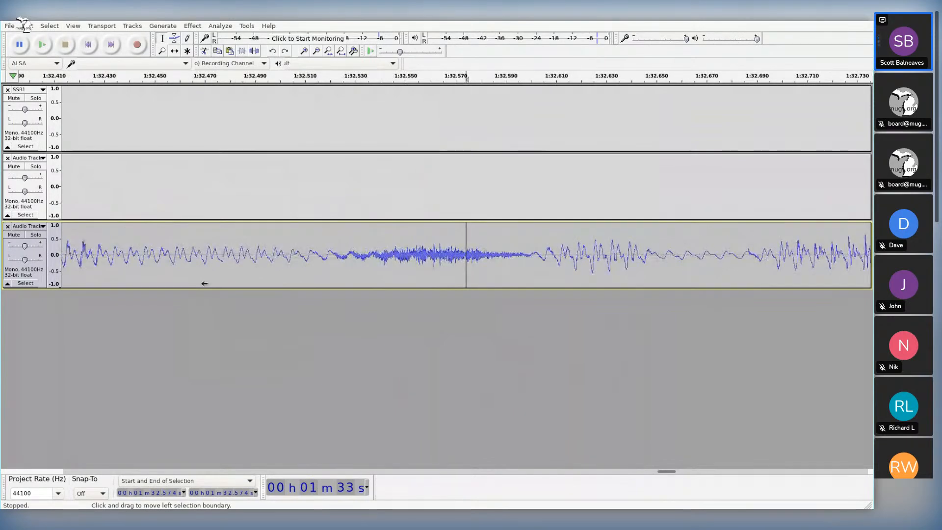
key(ctrl+3)
key(ctrl+3)
key(ctrl+3)
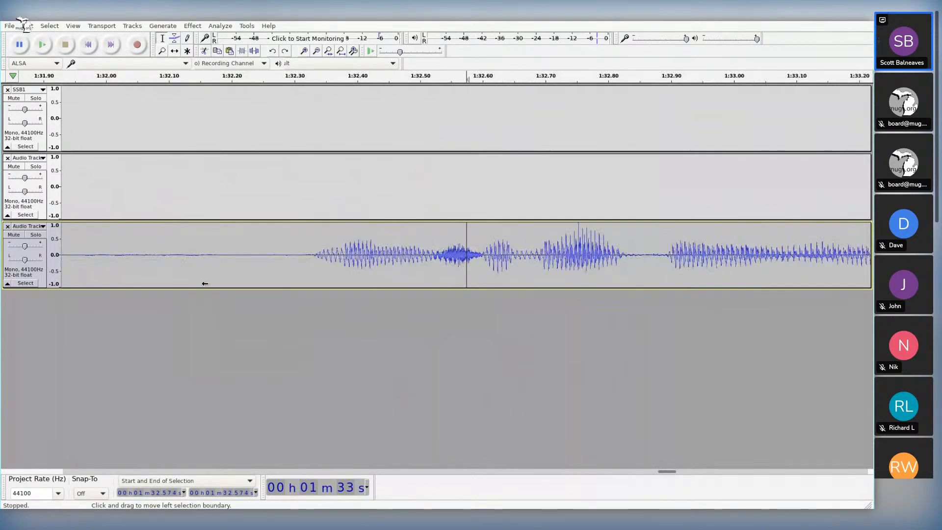
key(ctrl+3)
key(ctrl+3)
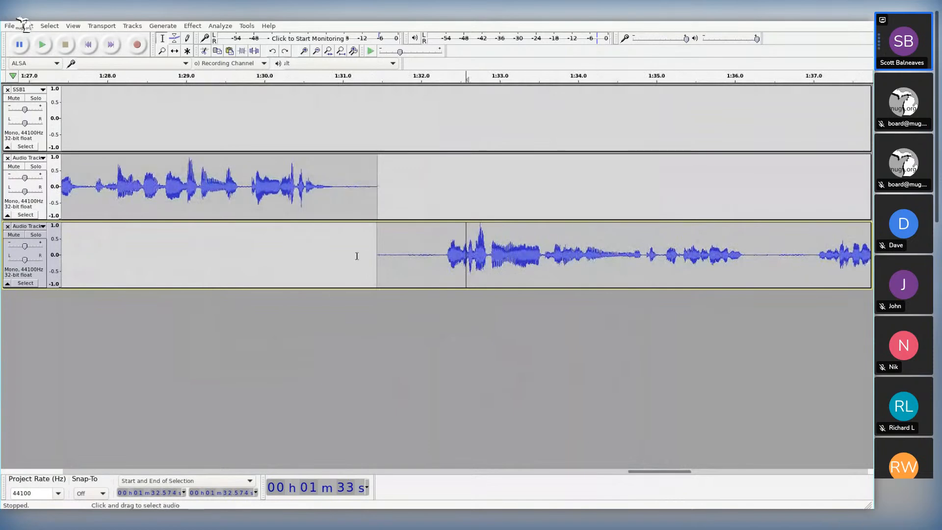
key(ctrl+w)
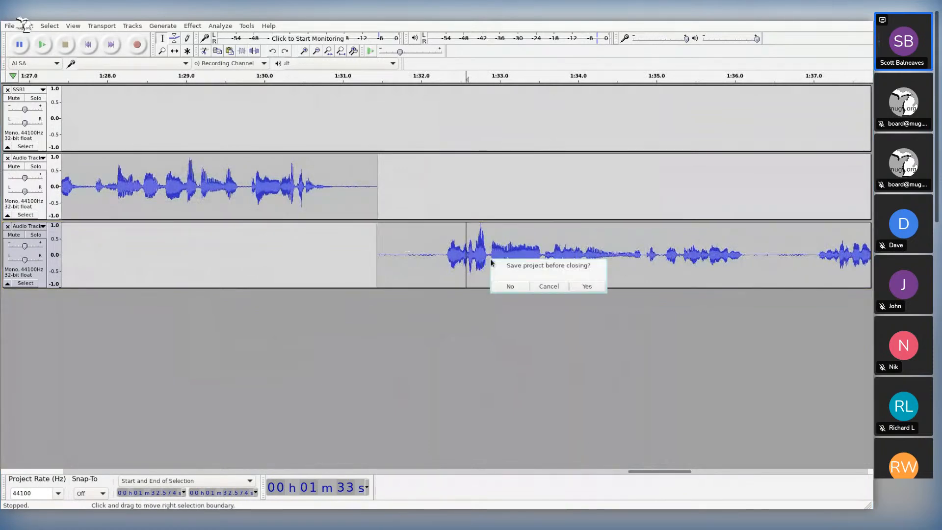
click(552, 284)
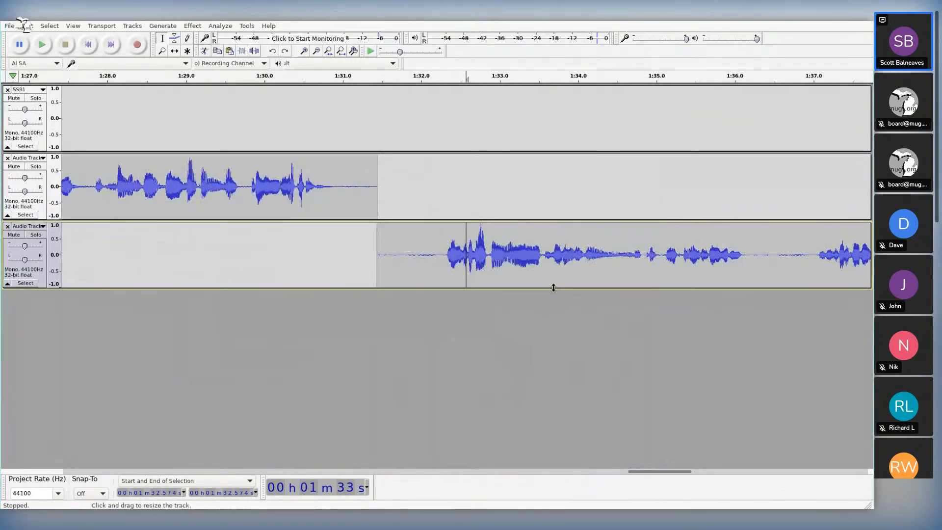
Step: Select the single tall peak at about 1:32.753 on the third track and lower its amplitude with the Envelope tool
click(479, 229)
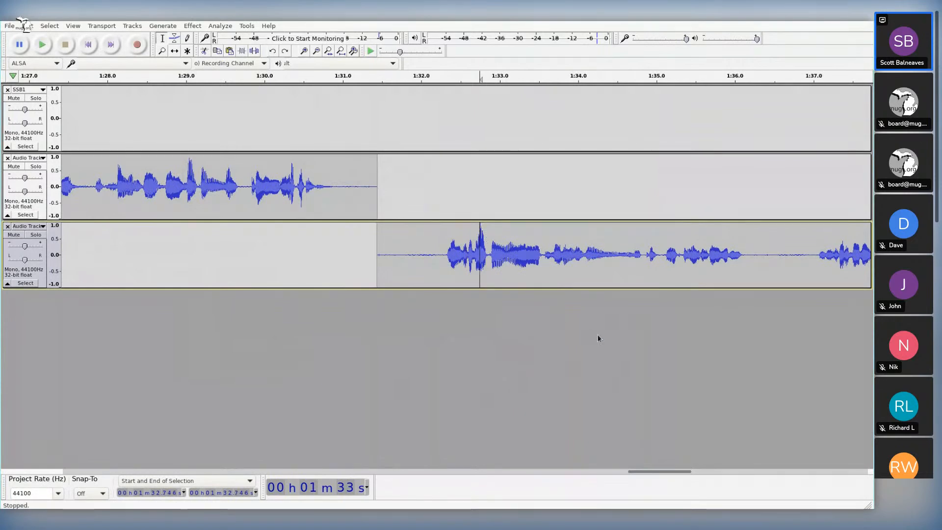
key(ctrl+1)
key(ctrl+1)
key(ctrl+1)
key(ctrl+1)
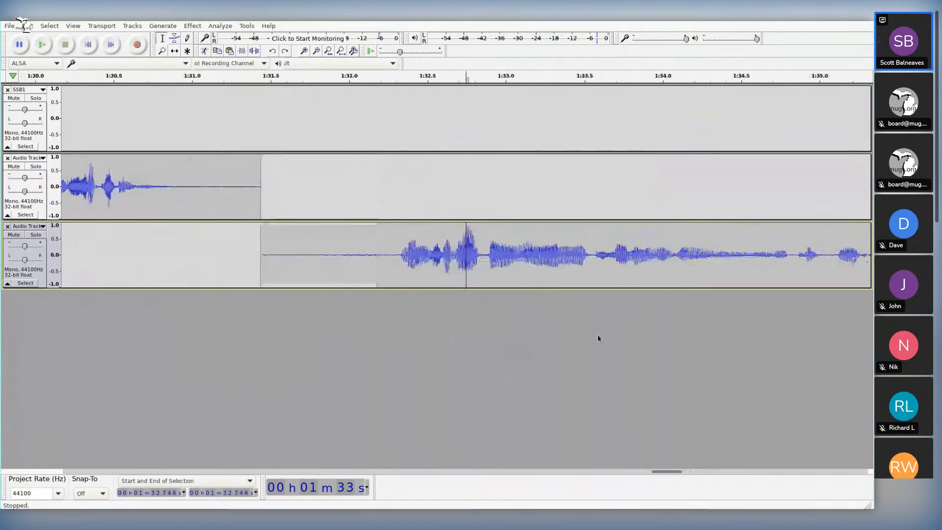
key(ctrl+1)
key(ctrl+1)
key(ctrl+1)
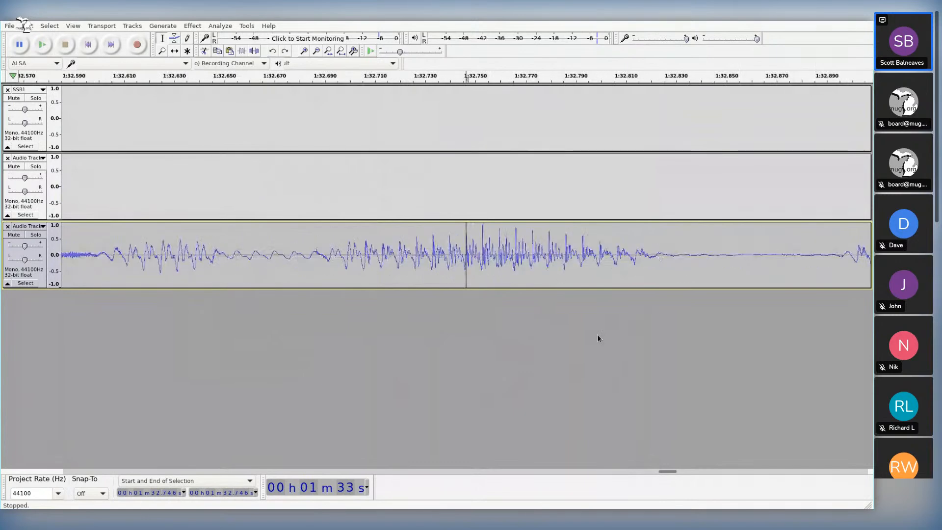
key(ctrl+1)
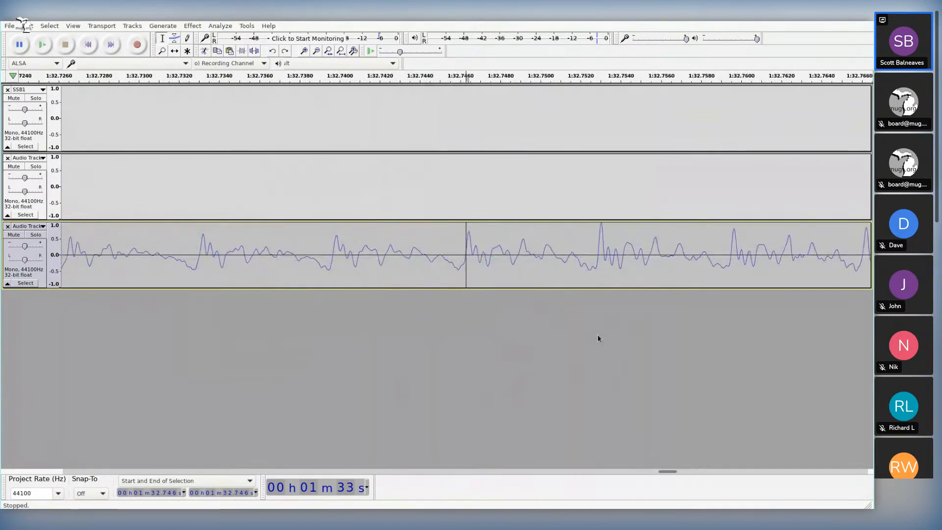
key(ctrl+1)
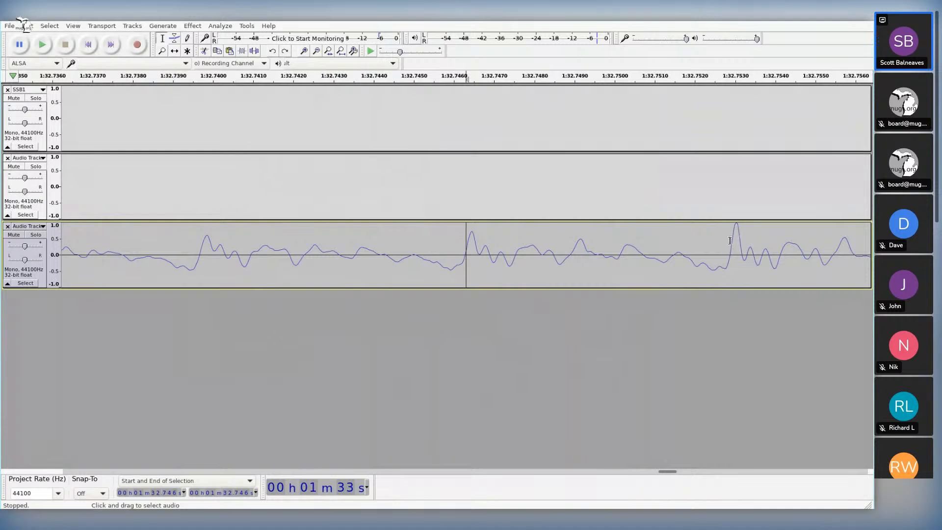
drag(730, 241, 742, 248)
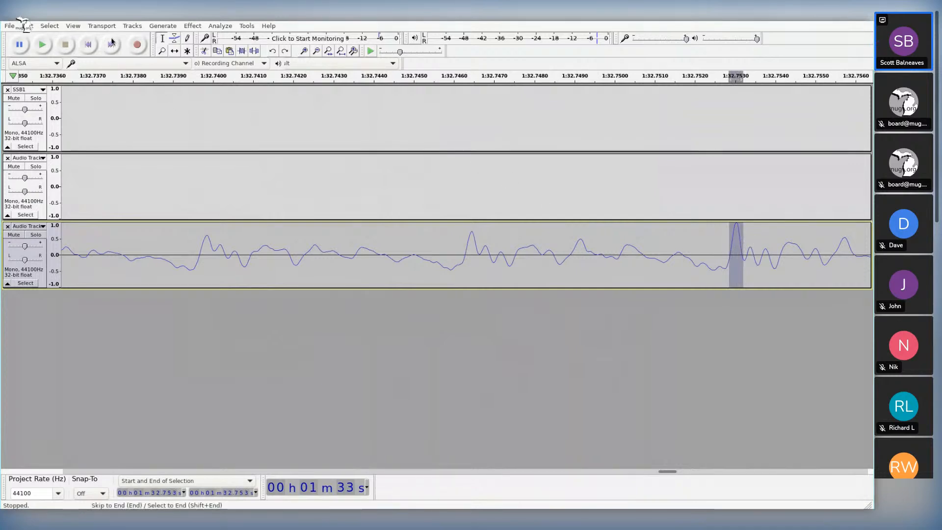
click(174, 39)
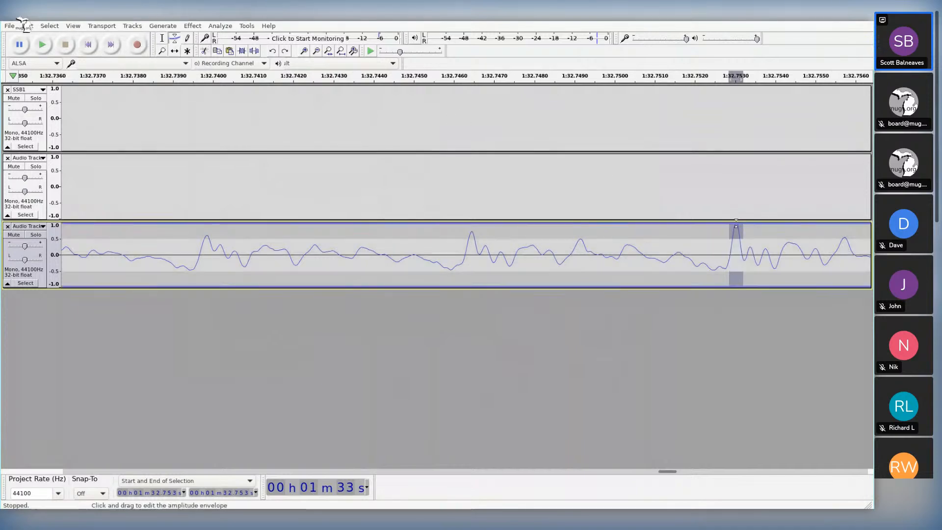
drag(735, 221, 729, 226)
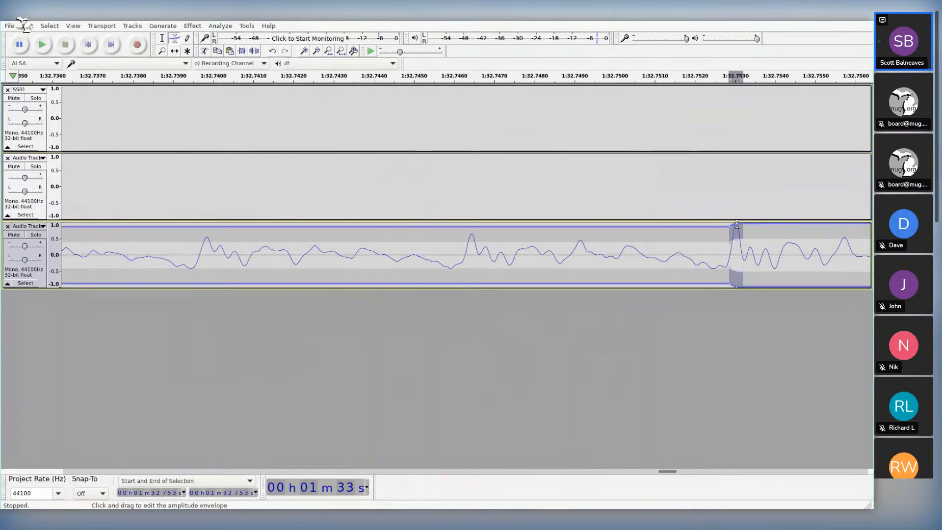
mouse_move(736, 222)
mouse_down()
mouse_move(724, 224)
mouse_move(749, 228)
mouse_up()
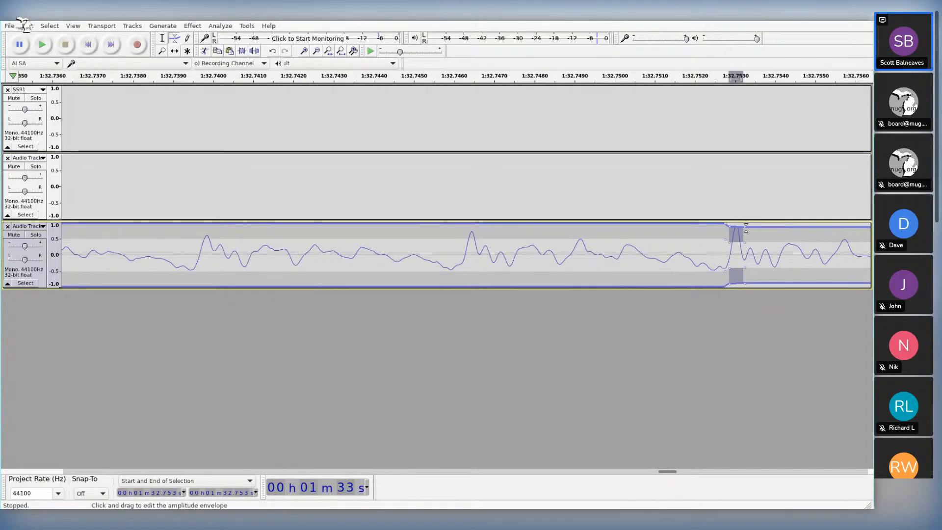
mouse_move(746, 228)
mouse_down()
mouse_move(755, 228)
mouse_move(728, 229)
mouse_up()
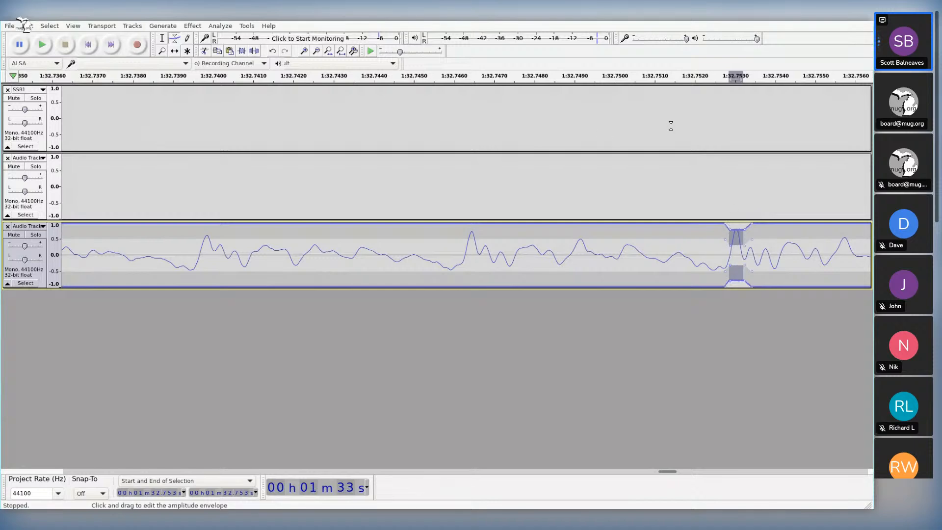
Step: Examine the envelope dip at about 1:32.753 on the third track against the neighbouring peaks and the whole clip
key(ctrl+2)
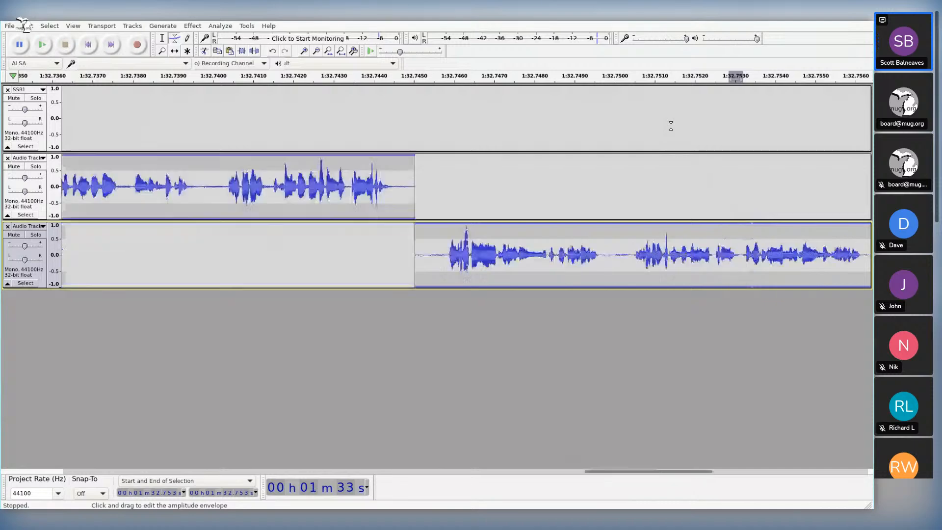
key(ctrl+3)
key(ctrl+3)
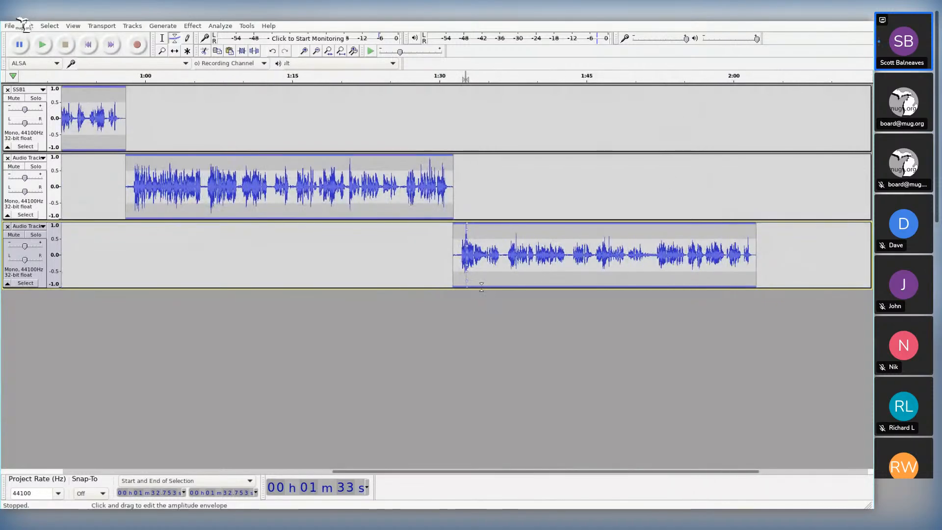
key(ctrl+2)
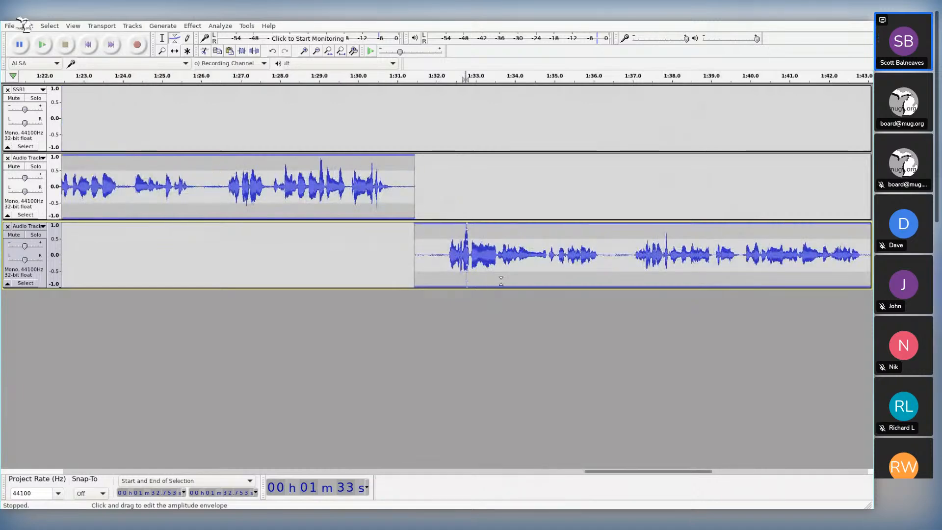
key(ctrl+1)
key(ctrl+1)
key(ctrl+1)
key(ctrl+1)
key(ctrl+1)
key(ctrl+1)
key(ctrl+1)
key(ctrl+1)
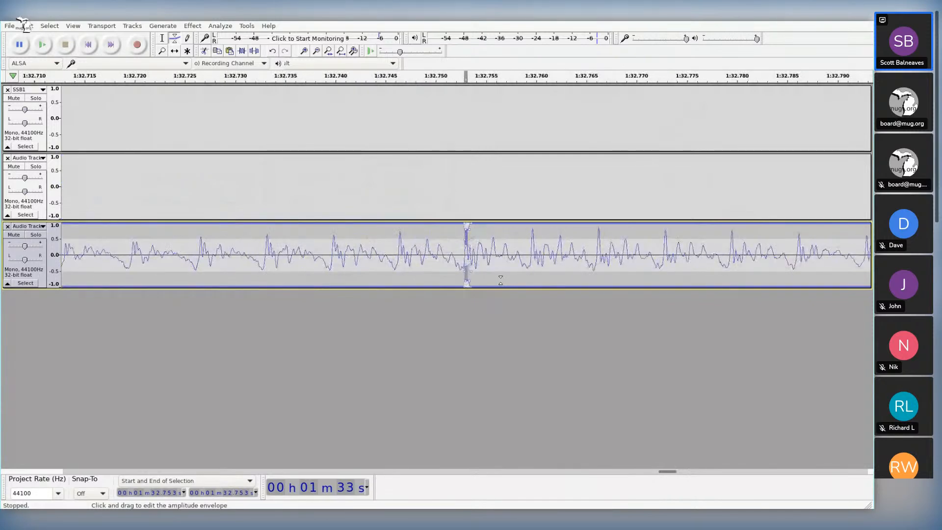
key(ctrl+1)
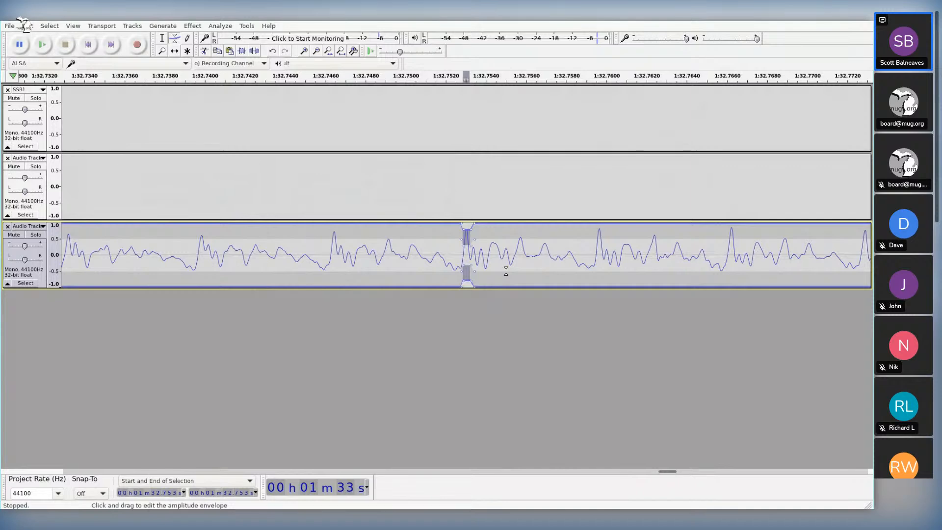
click(162, 38)
click(416, 250)
scroll(417, 260, right, 15)
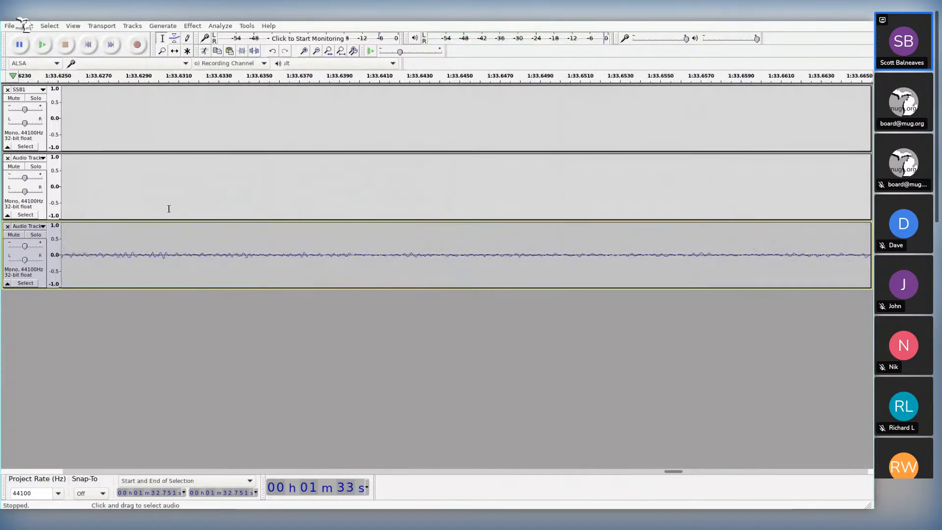
key(ctrl+2)
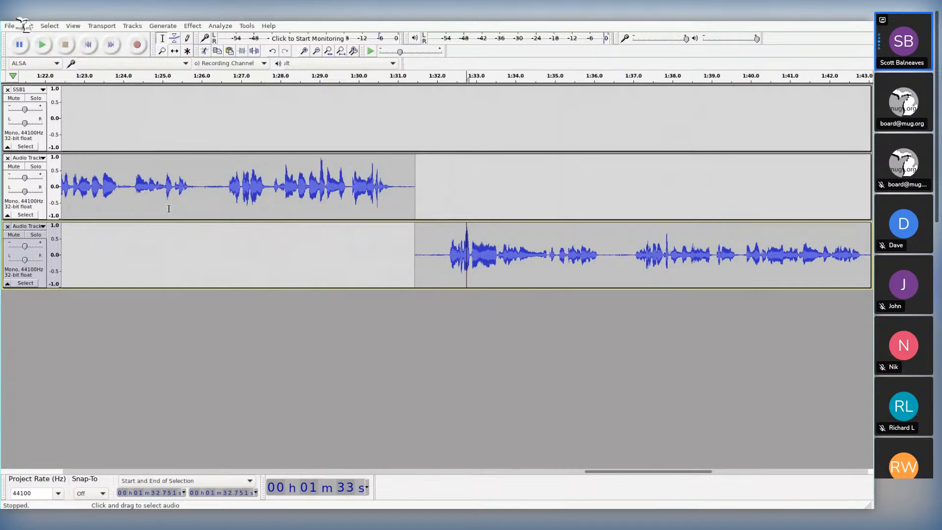
Step: Undo the envelope edits on the third track and the second track's normalization
key(ctrl+z)
key(ctrl+z)
key(ctrl+z)
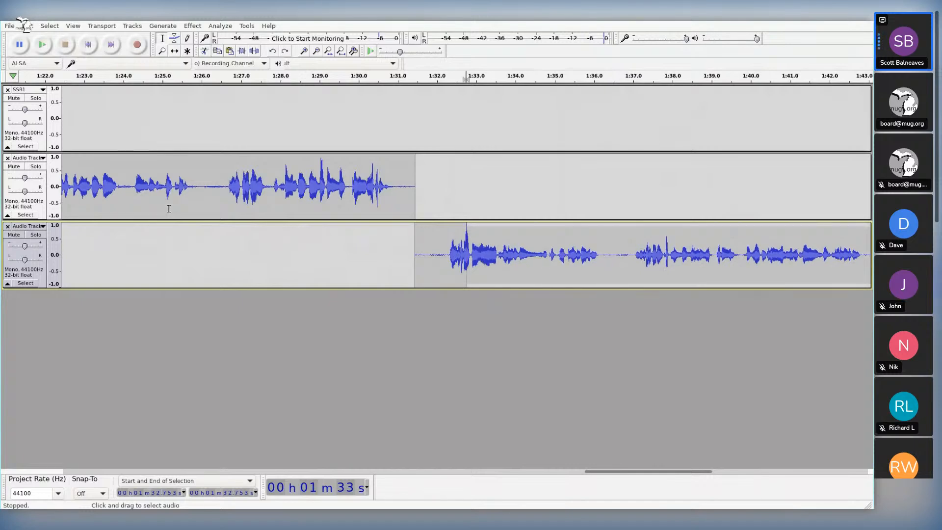
key(ctrl+z)
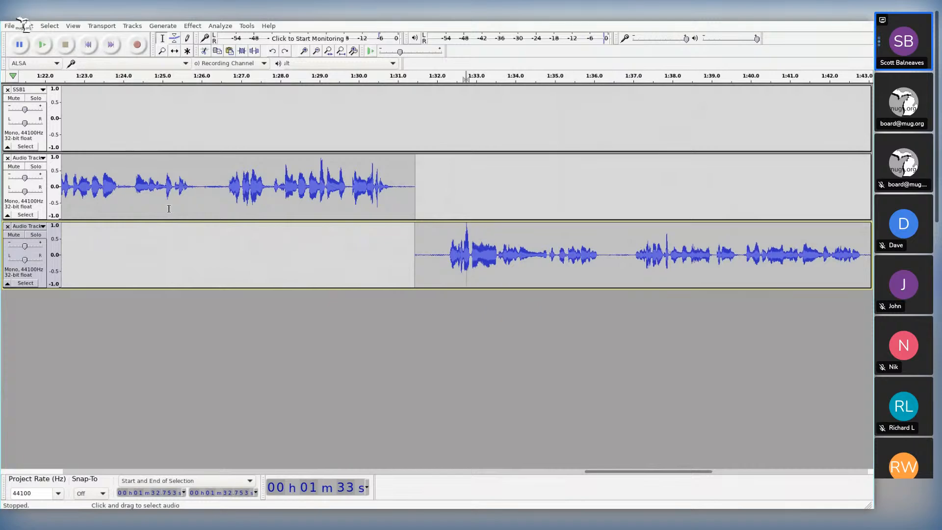
key(ctrl+z)
key(ctrl+z)
Step: Normalize the second track's whole clip again
double_click(169, 208)
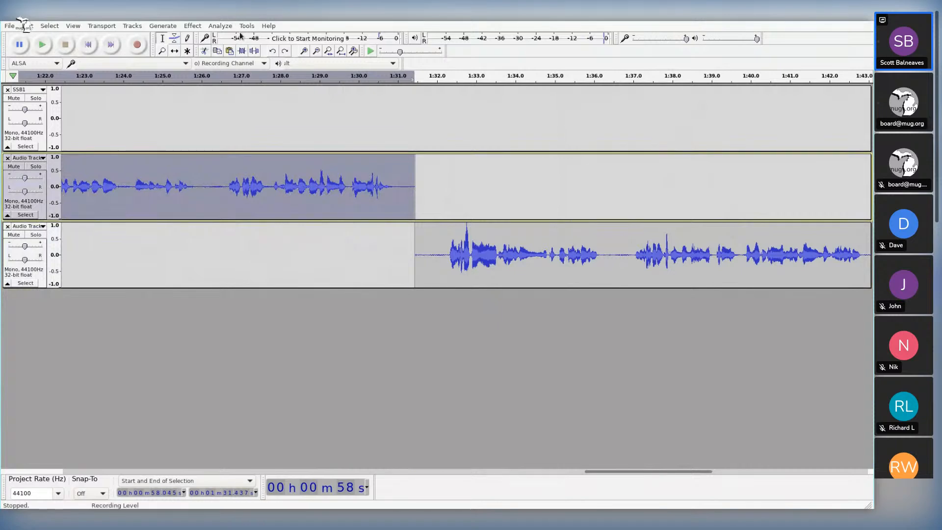
click(399, 93)
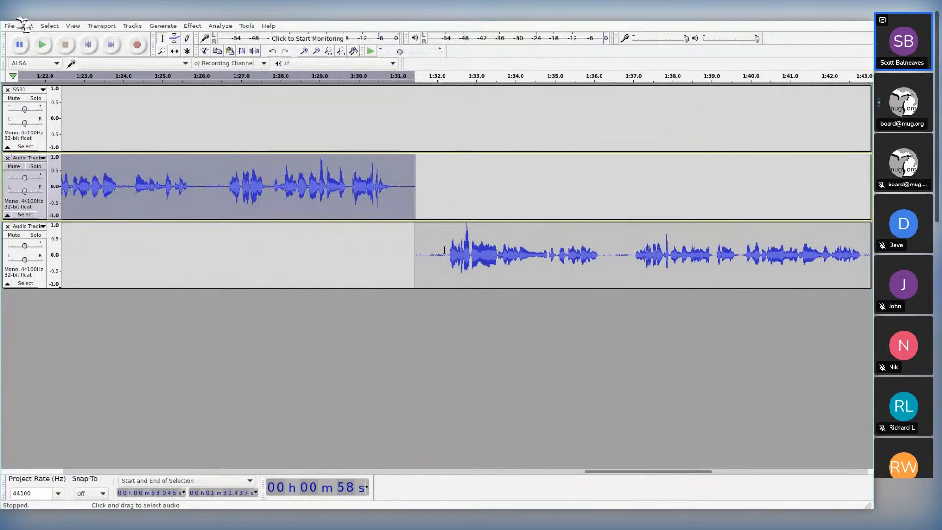
Step: Delete the silence at the start of the third track's clip, from 1:31.437 to about 1:32.160
drag(442, 253, 415, 262)
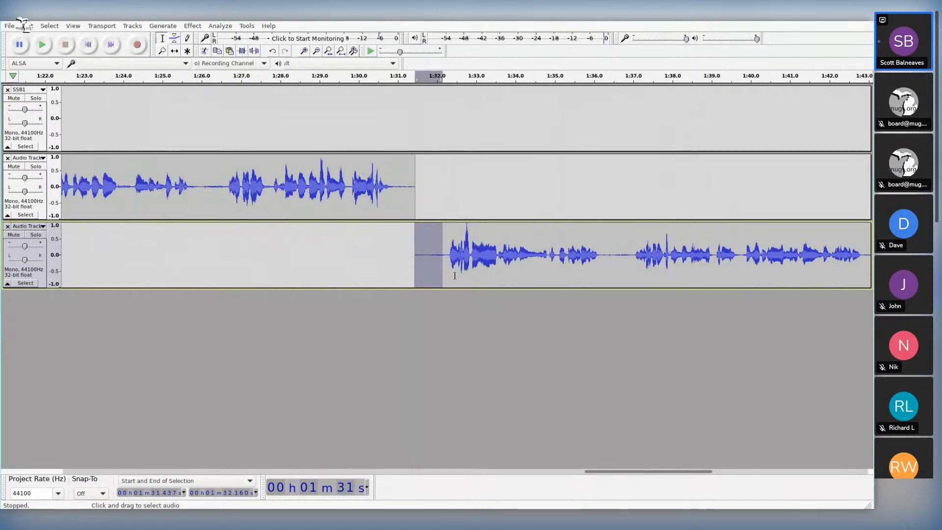
key(Delete)
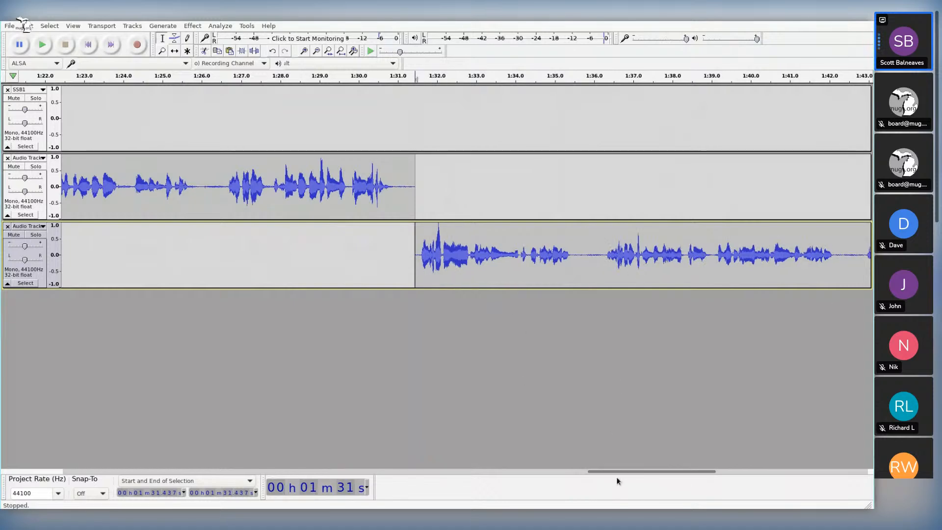
drag(617, 478, 527, 420)
key(ctrl+f)
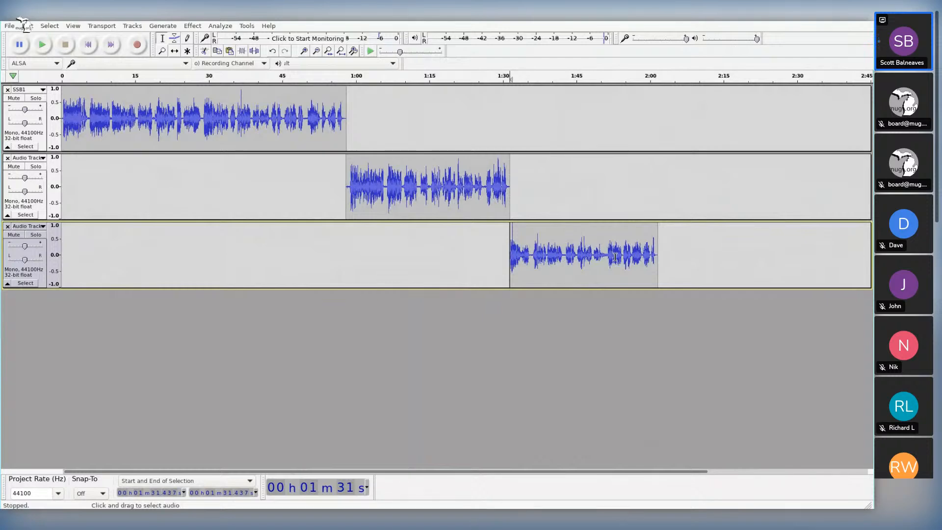
Step: Import the announcer ID, The Happening, Don't Take Your Love From Me, Calendar Girl and the Doris Day song from the hour1 folder as audio tracks
click(17, 25)
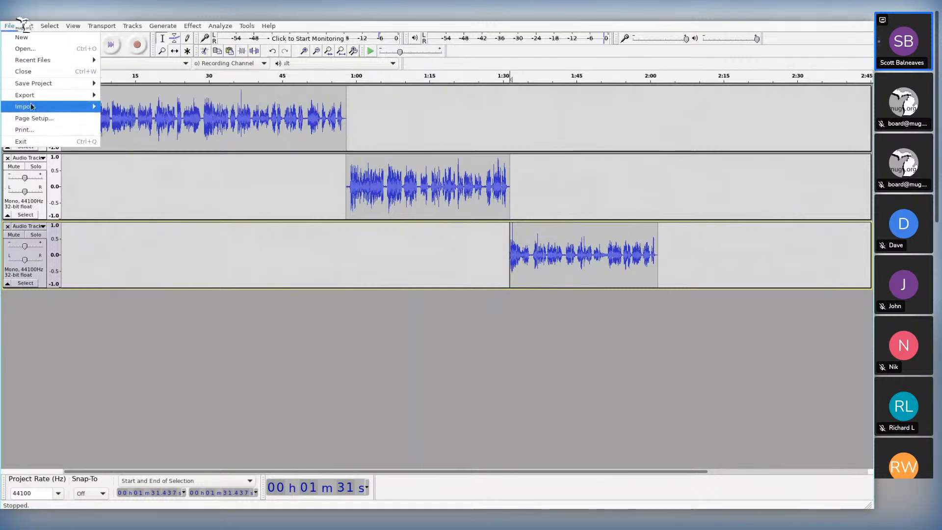
mouse_move(31, 107)
click(129, 108)
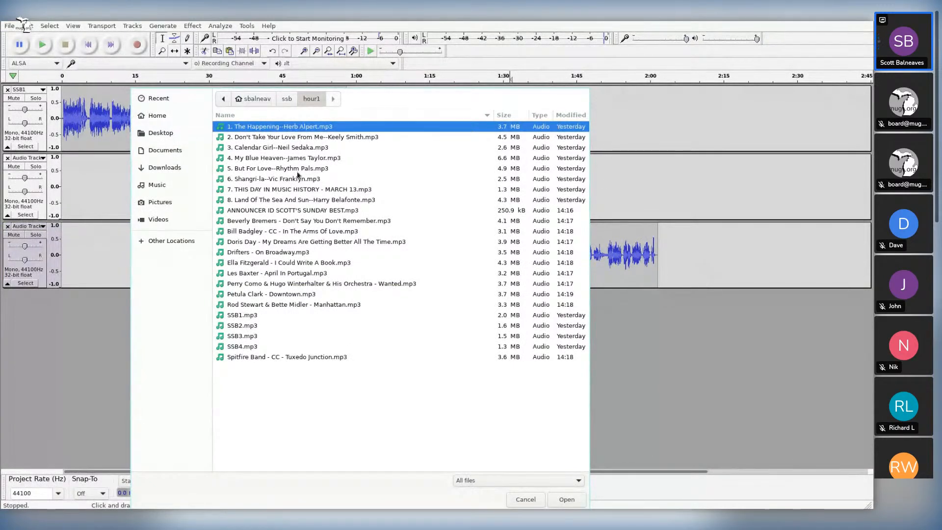
click(303, 211)
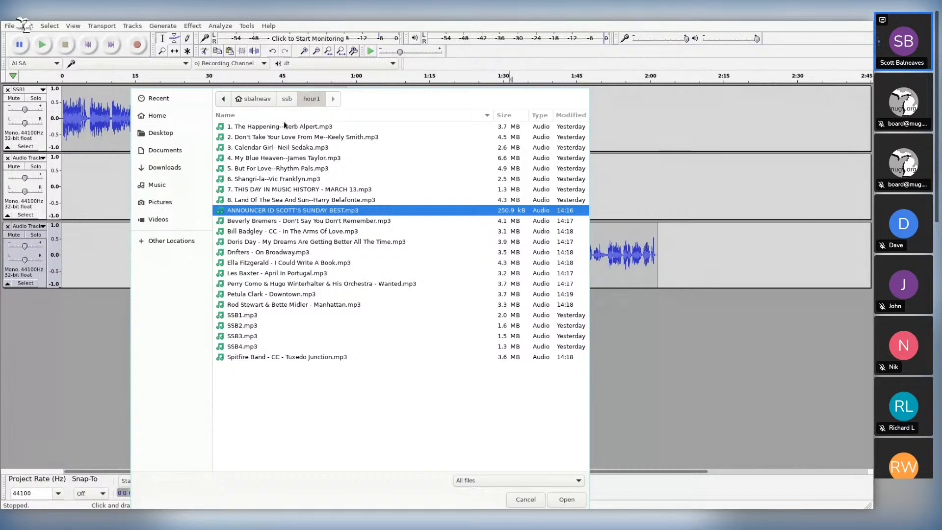
ctrl+click(296, 127)
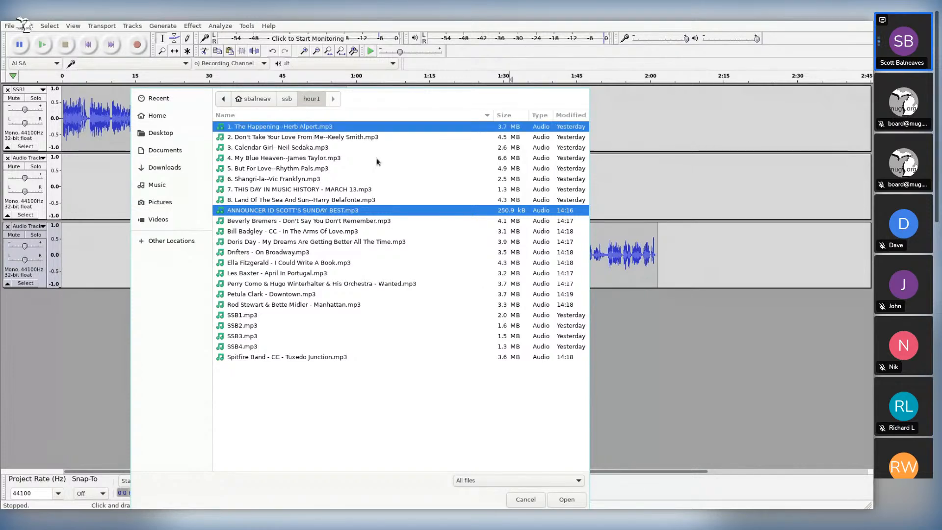
ctrl+click(349, 139)
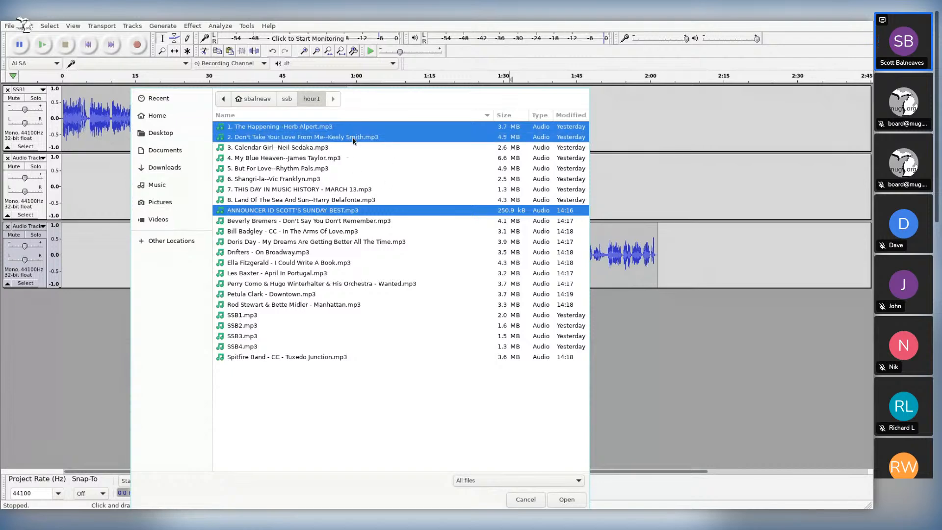
ctrl+click(322, 149)
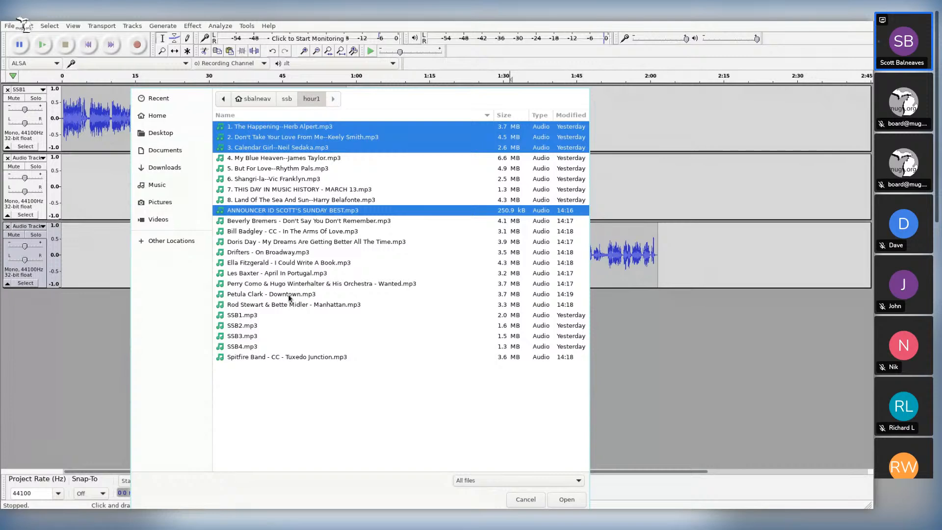
ctrl+click(246, 242)
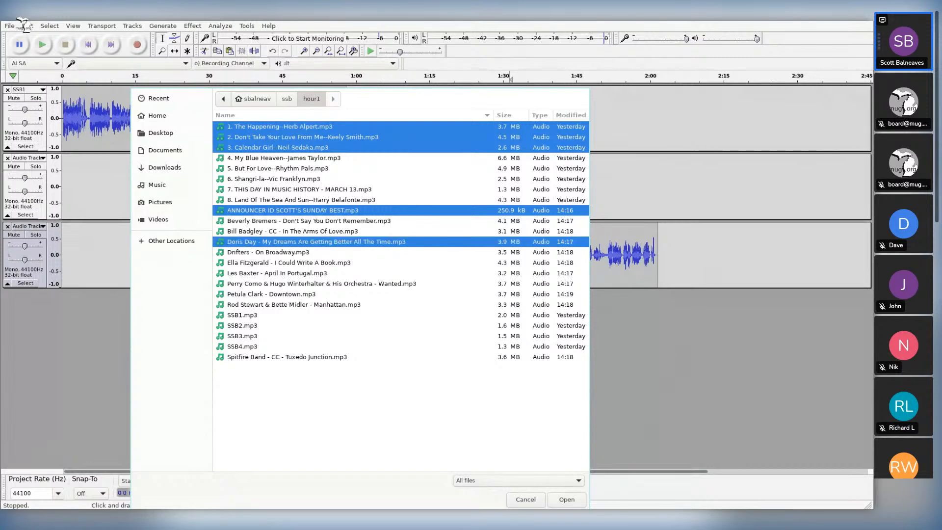
click(566, 504)
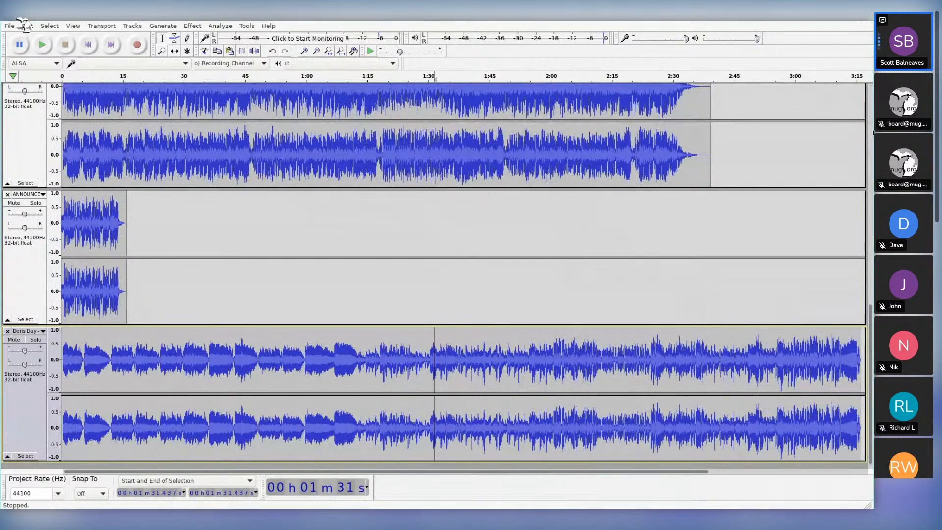
Step: Fit all tracks to the window height so the voice and music tracks show together
drag(871, 315, 869, 141)
scroll(864, 166, down, 1)
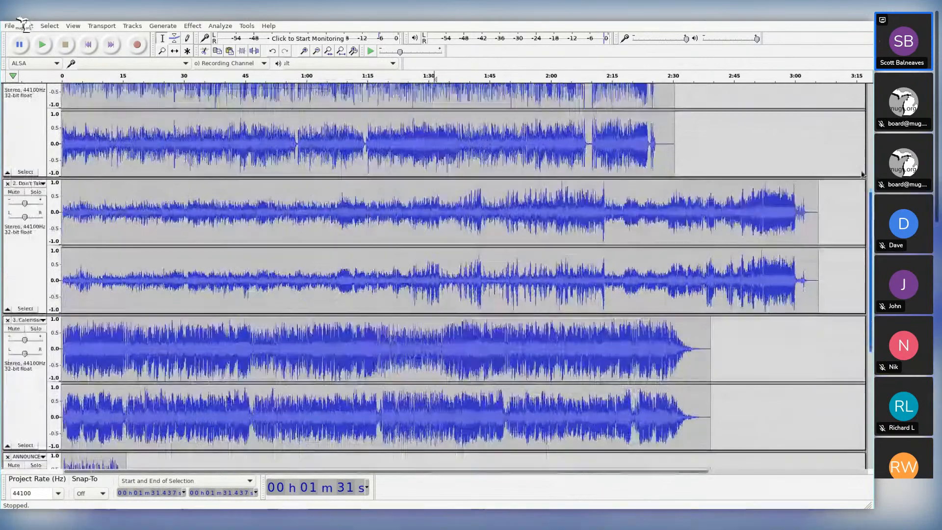
drag(862, 174, 872, 314)
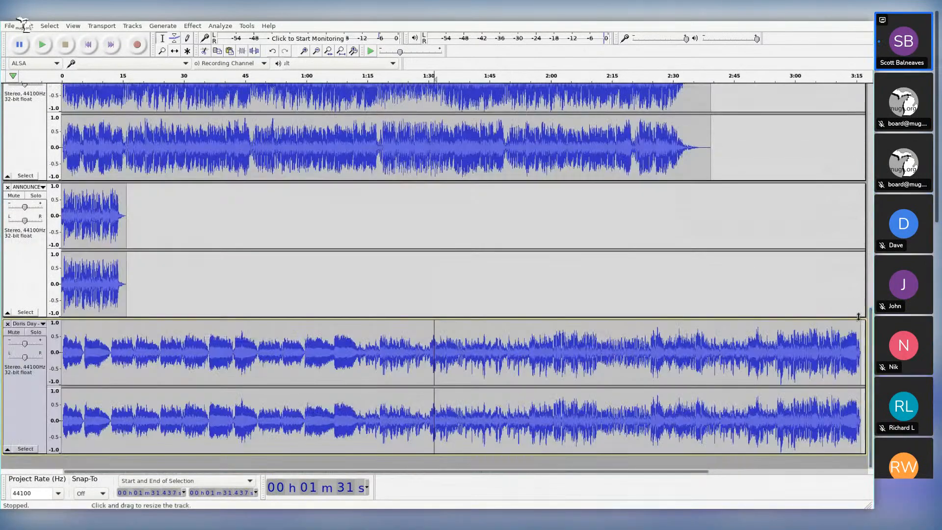
click(131, 25)
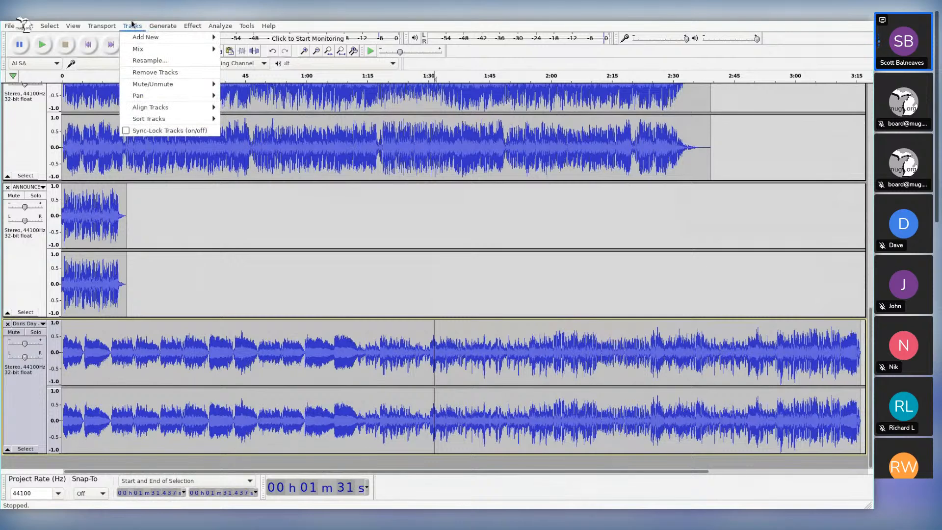
mouse_move(96, 27)
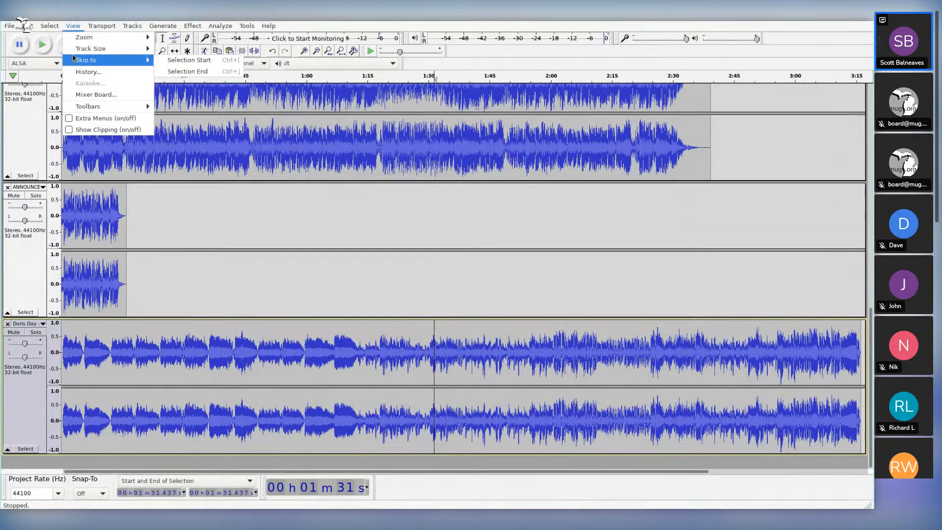
mouse_move(76, 52)
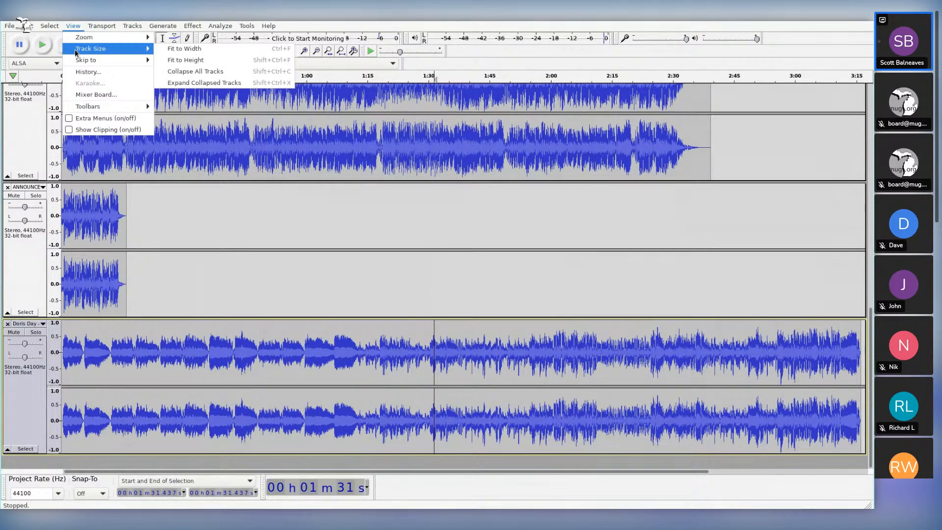
click(201, 61)
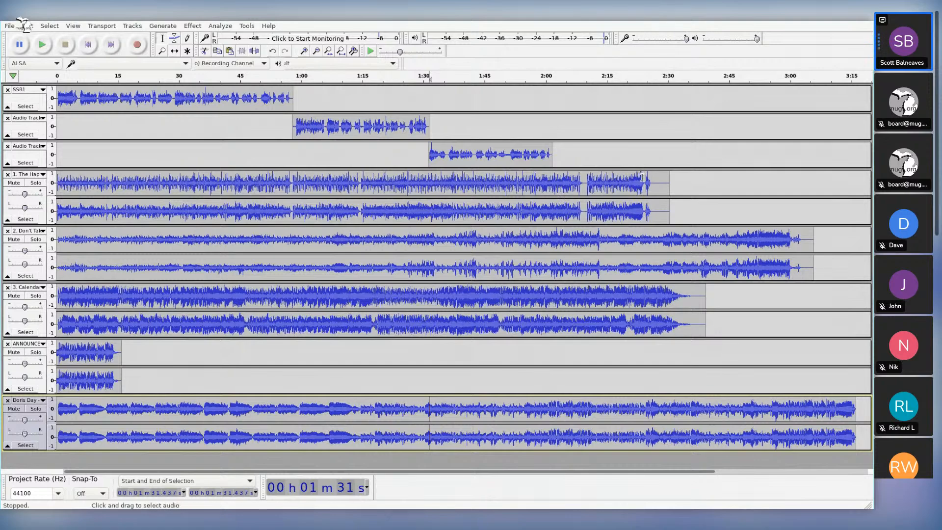
Step: Normalize the whole "1. The Happening" track and clear the audio selection
click(42, 217)
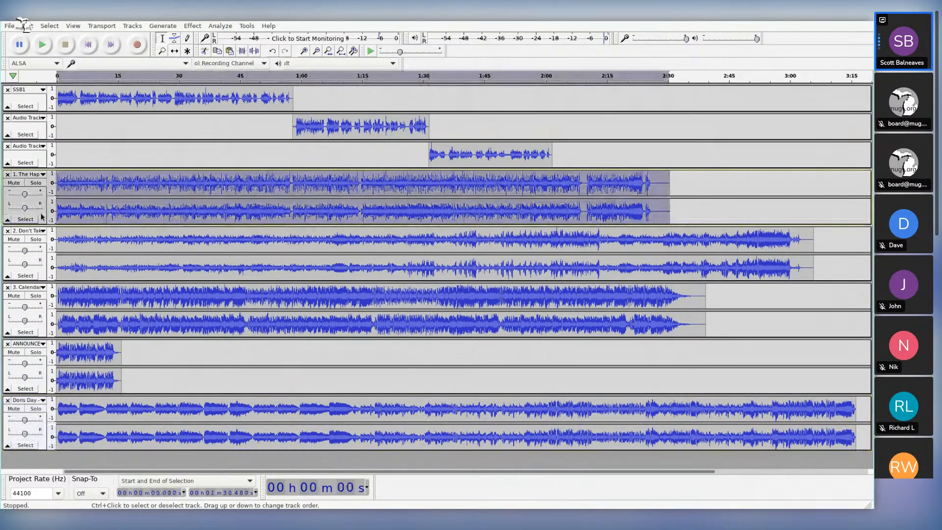
click(198, 27)
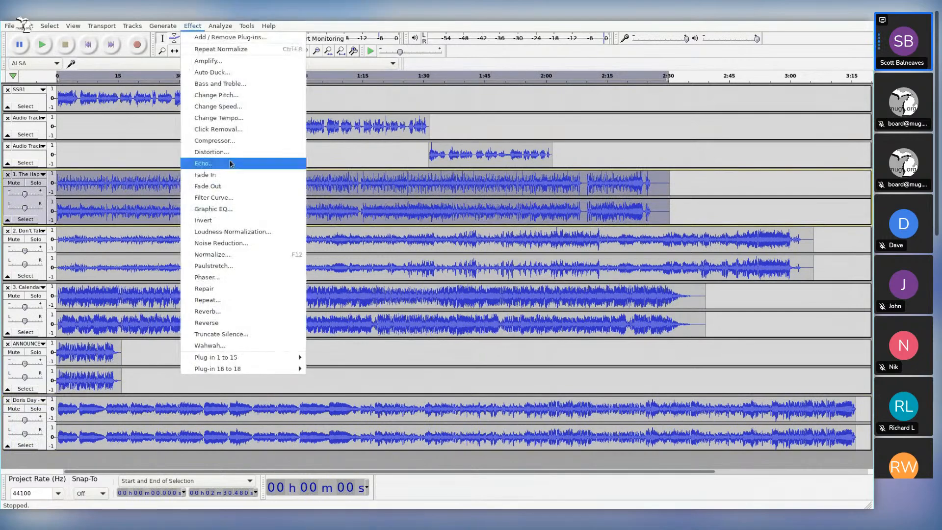
click(214, 254)
click(384, 319)
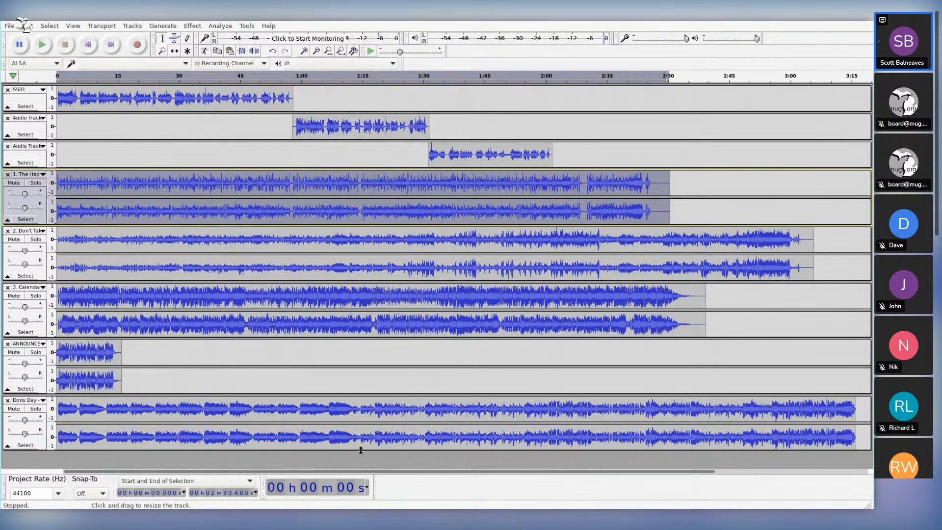
click(725, 214)
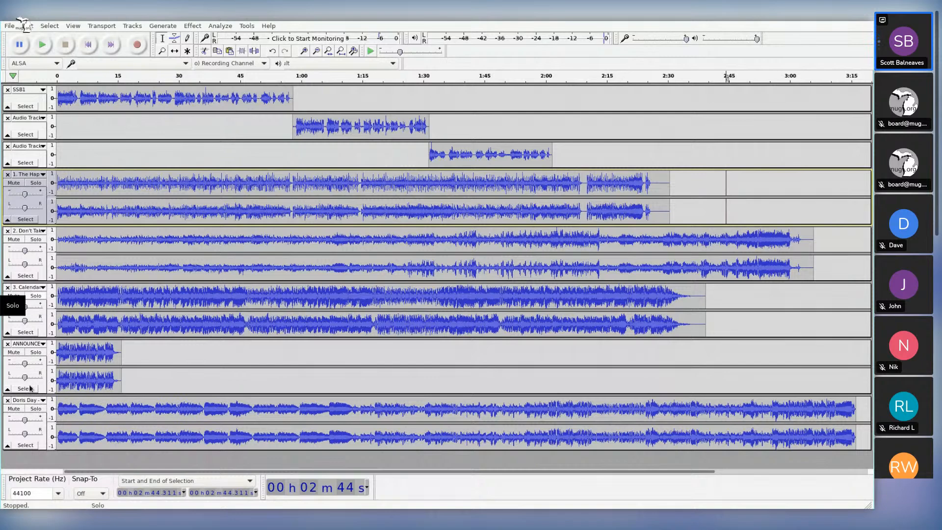
Step: Reorder the tracks so the announcer ID is first and "1. The Happening" comes directly below it, above SSB1
click(43, 343)
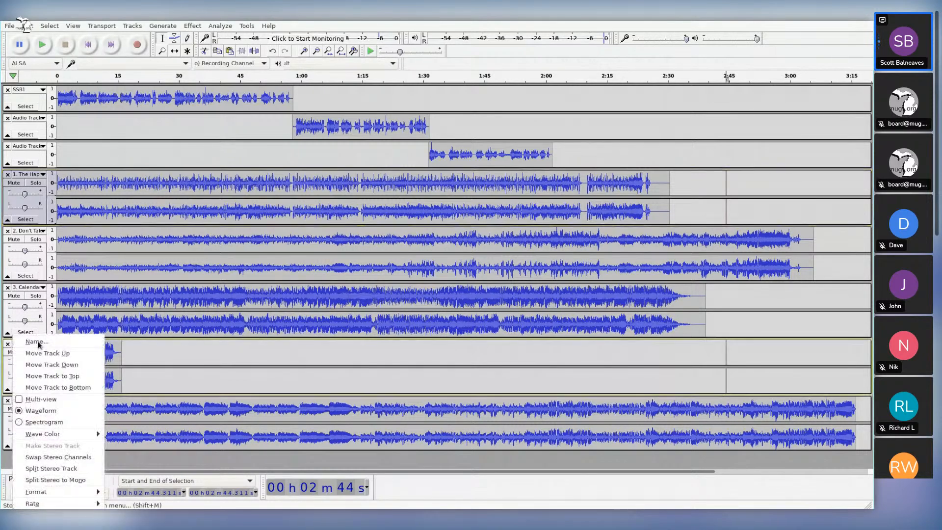
click(42, 342)
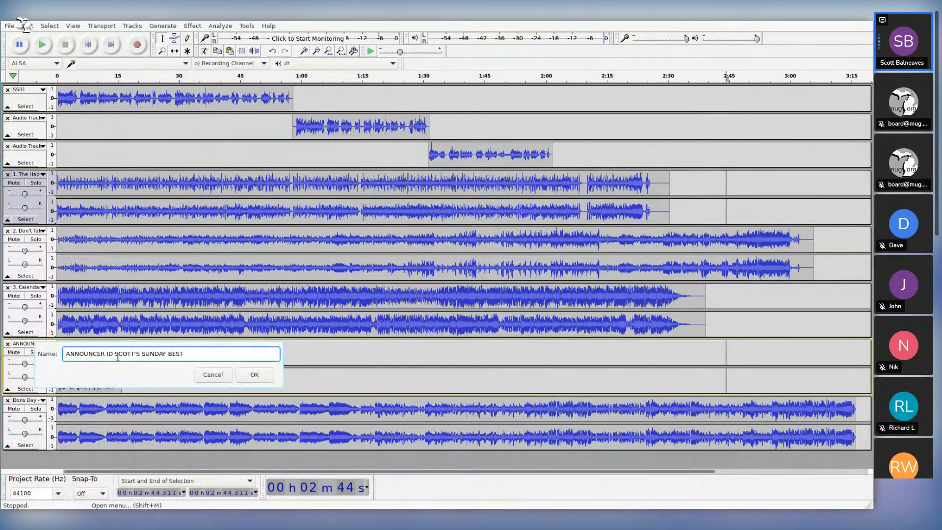
click(211, 375)
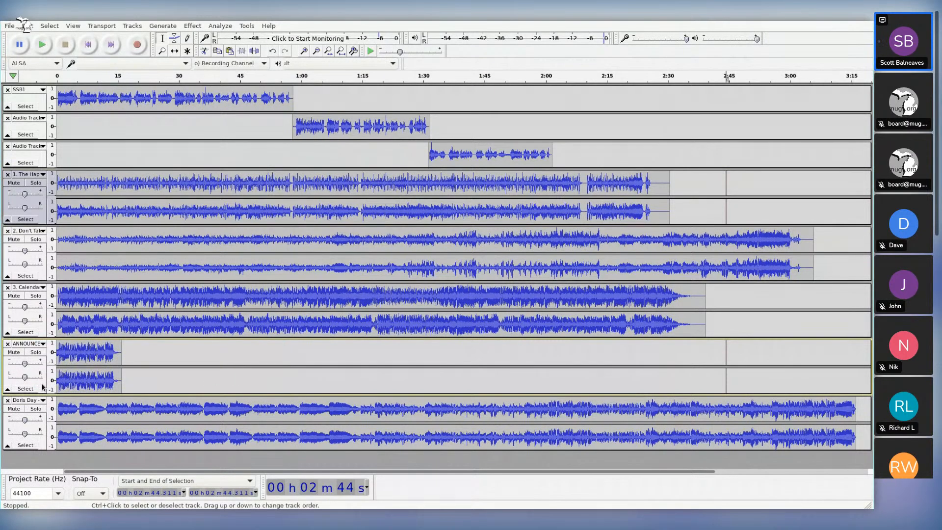
click(42, 381)
drag(40, 373, 39, 110)
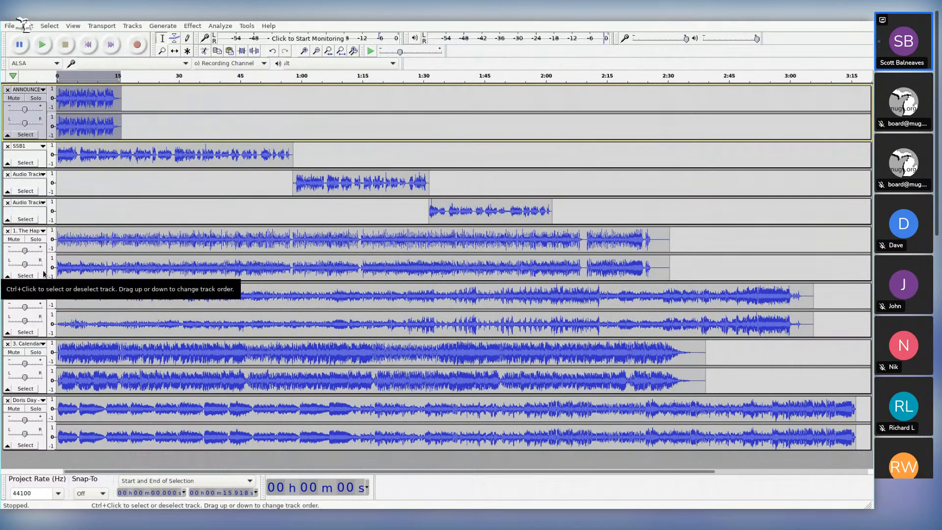
drag(44, 273, 51, 172)
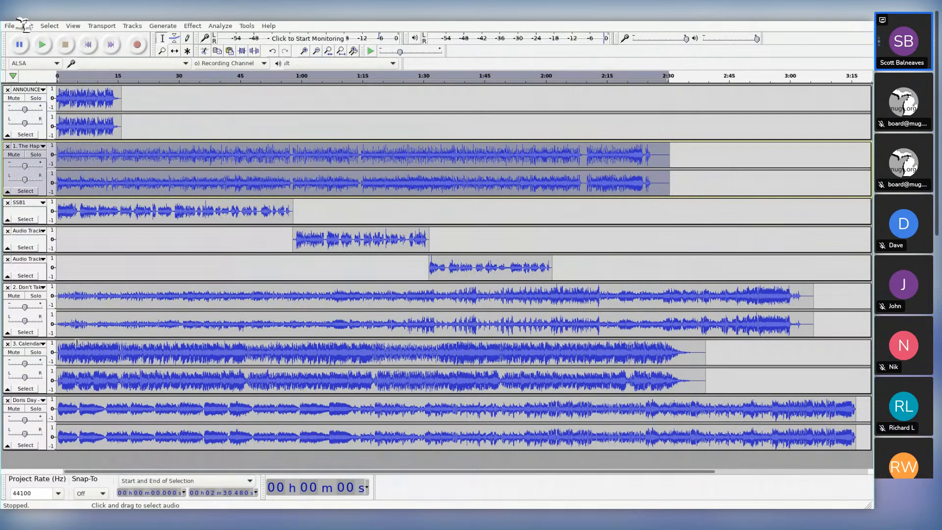
Step: Move "2. Don't Take Your Love From Me" directly below SSB1 and "3. Calendar Girl" between the two remaining voice tracks
click(41, 289)
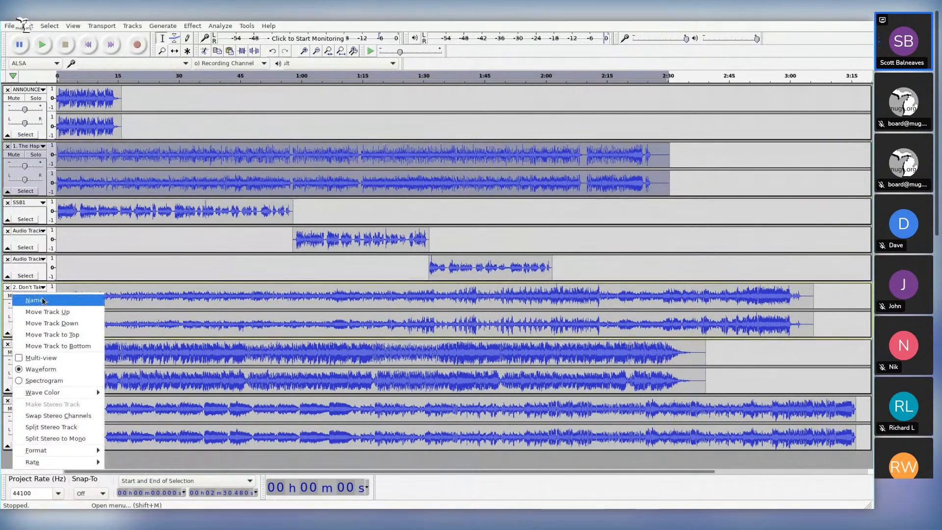
click(43, 301)
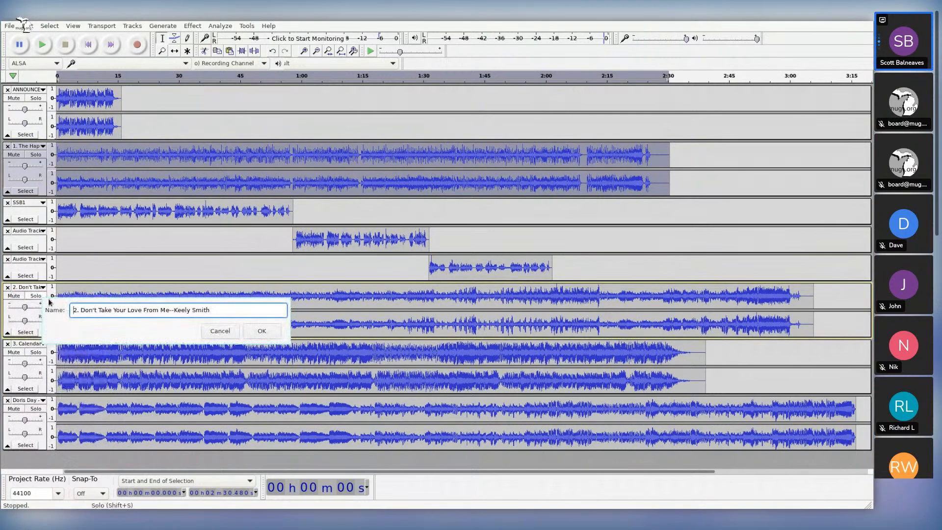
click(216, 331)
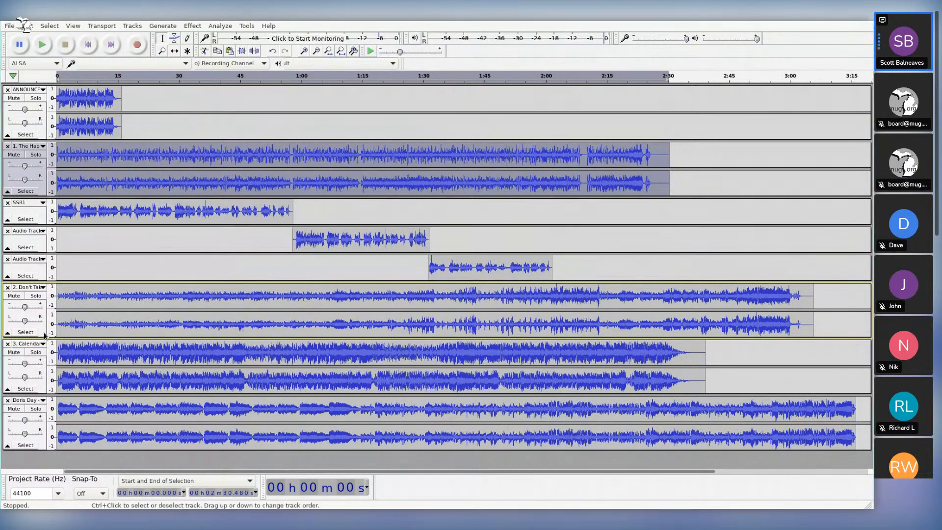
drag(44, 334, 46, 271)
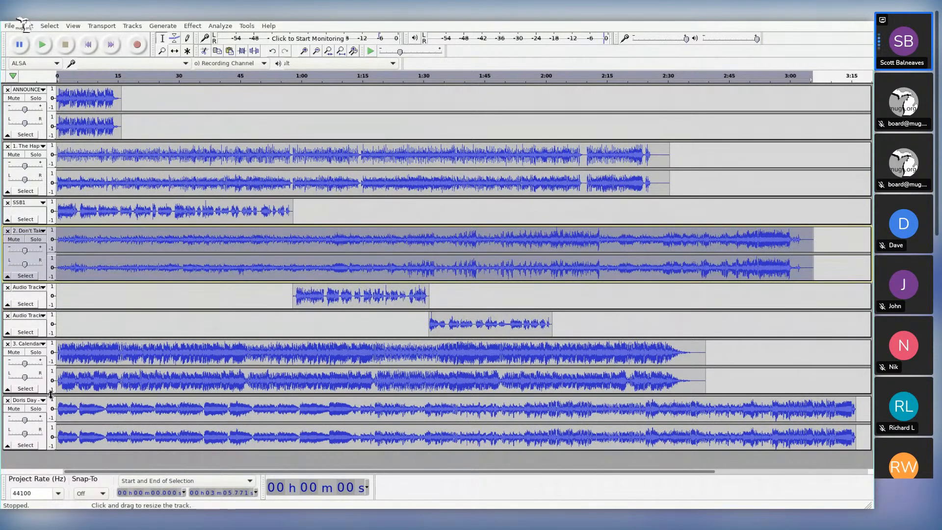
drag(42, 385, 49, 339)
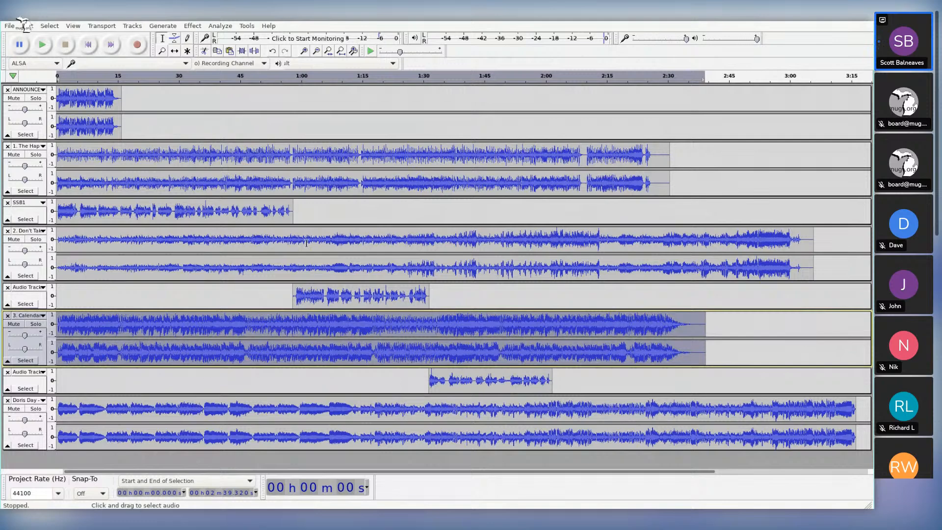
Step: Play the overlapping tracks together from about 0.56 s, then stop playback
click(59, 97)
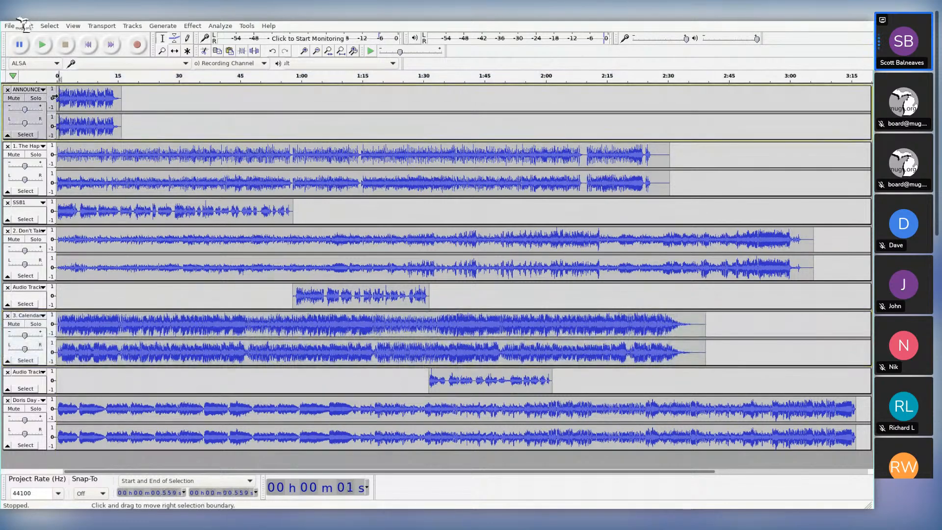
key(space)
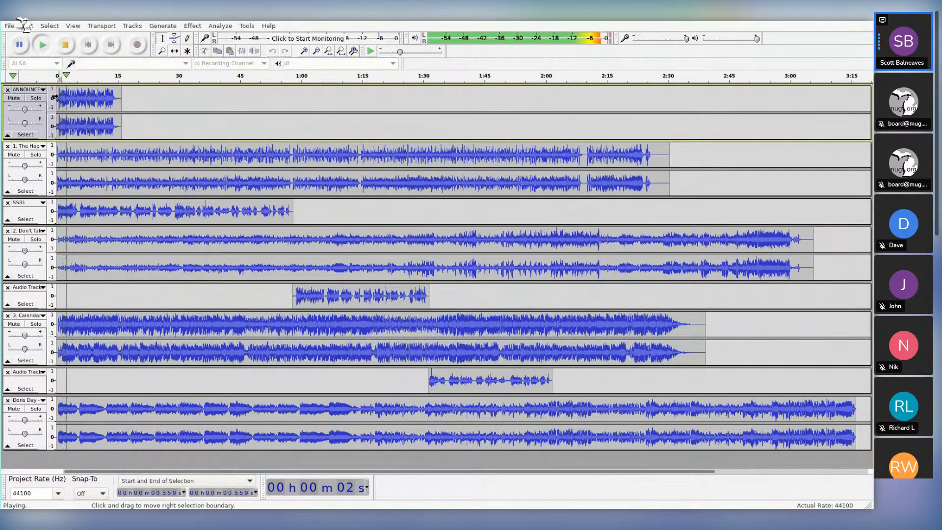
key(space)
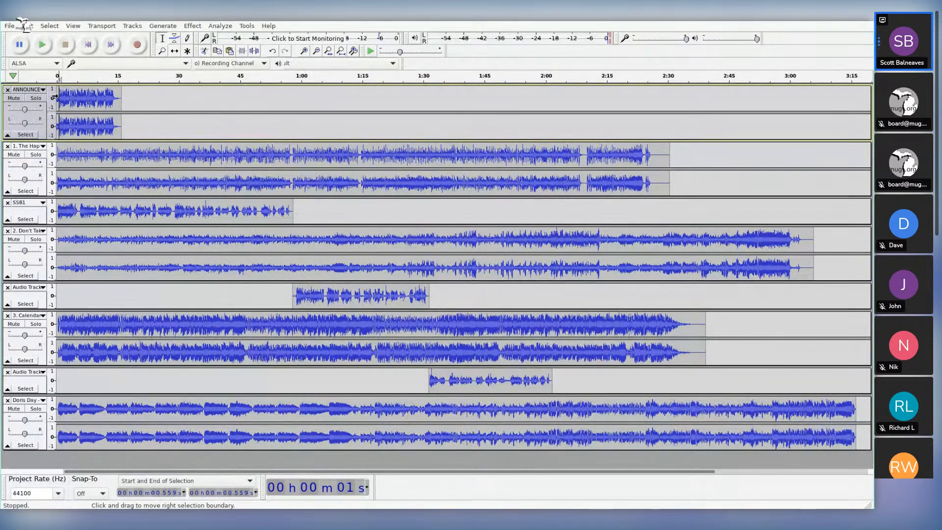
Step: Select all tracks and align them end to end in their stacked order
key(ctrl+a)
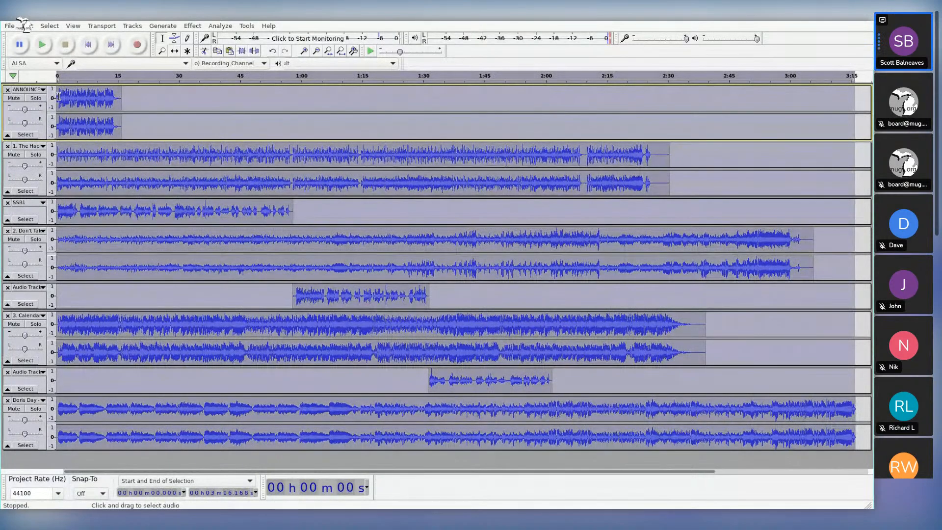
click(137, 27)
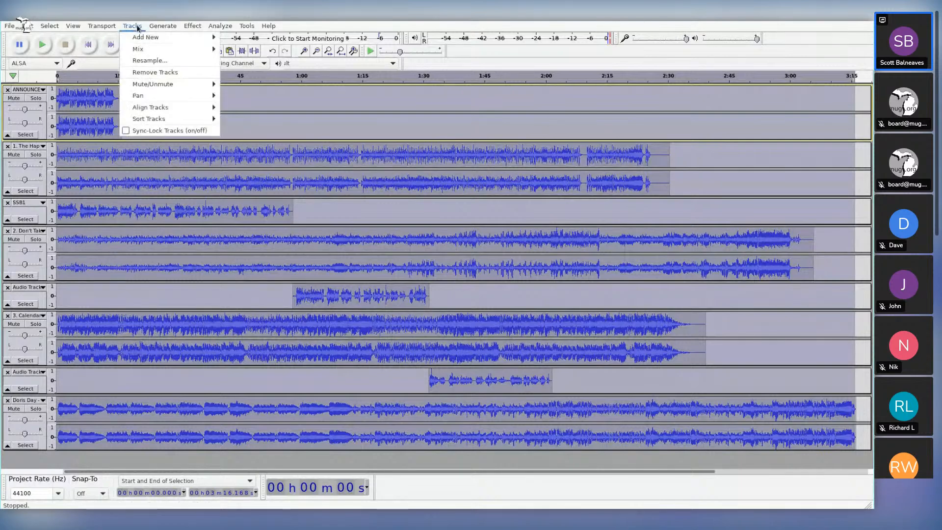
mouse_move(141, 108)
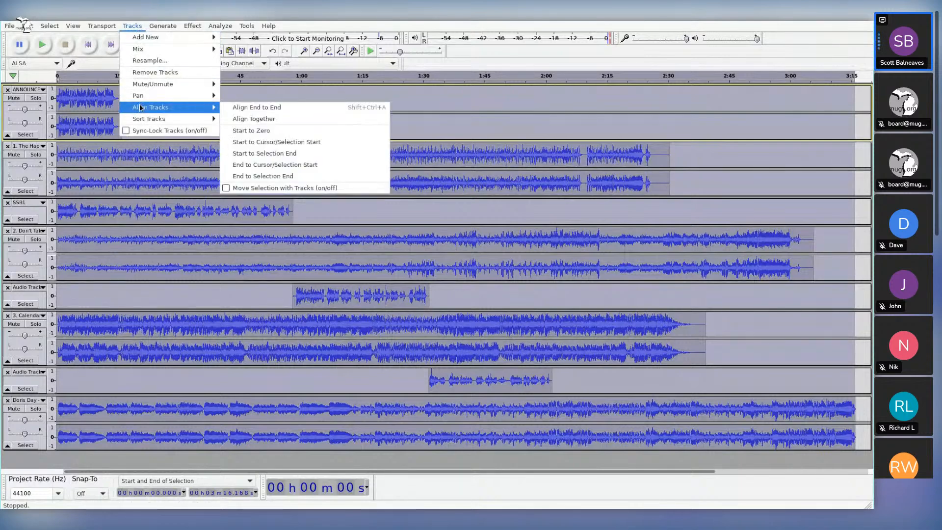
click(256, 108)
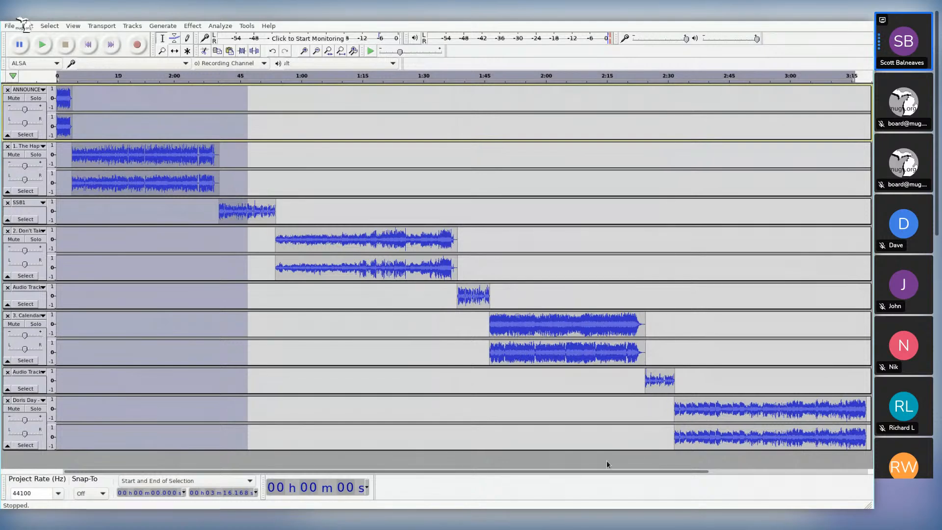
Step: Play the transition from "1. The Happening" into SSB1 starting at about 2:38, then stop playback
click(452, 443)
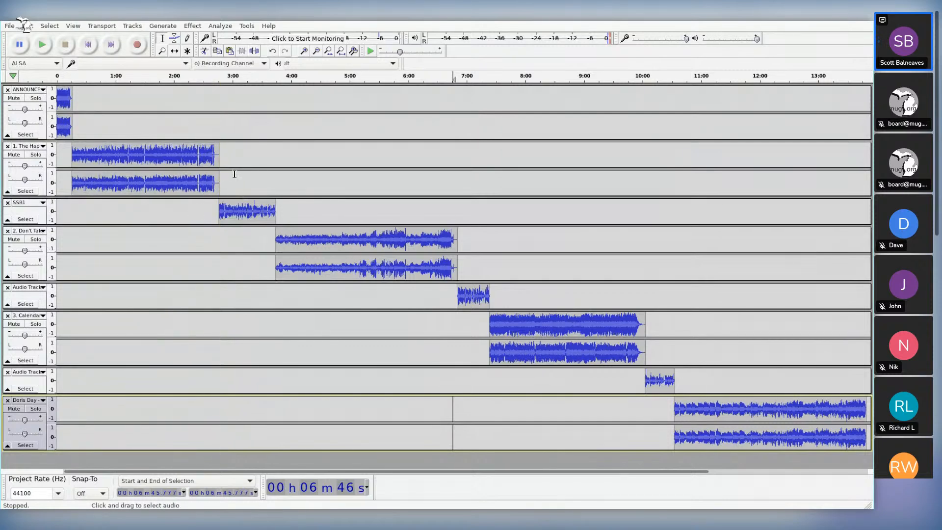
click(212, 154)
key(space)
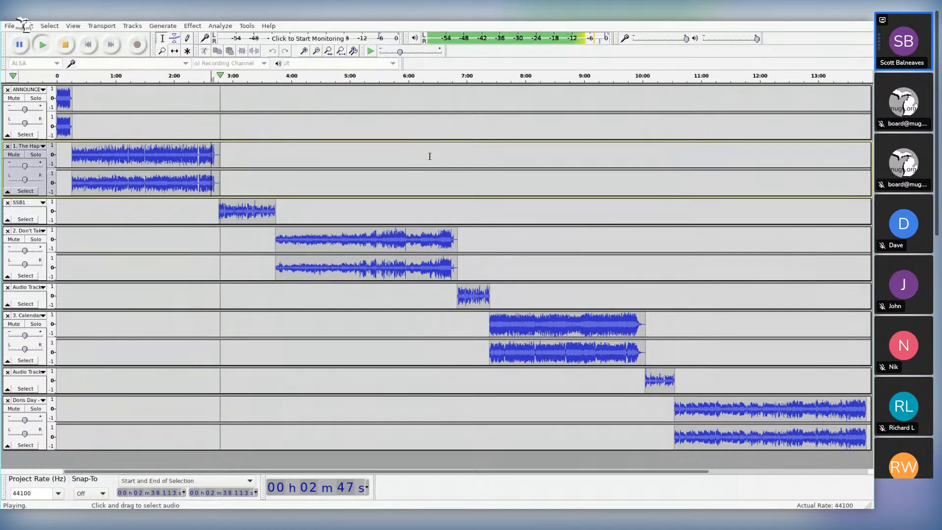
key(space)
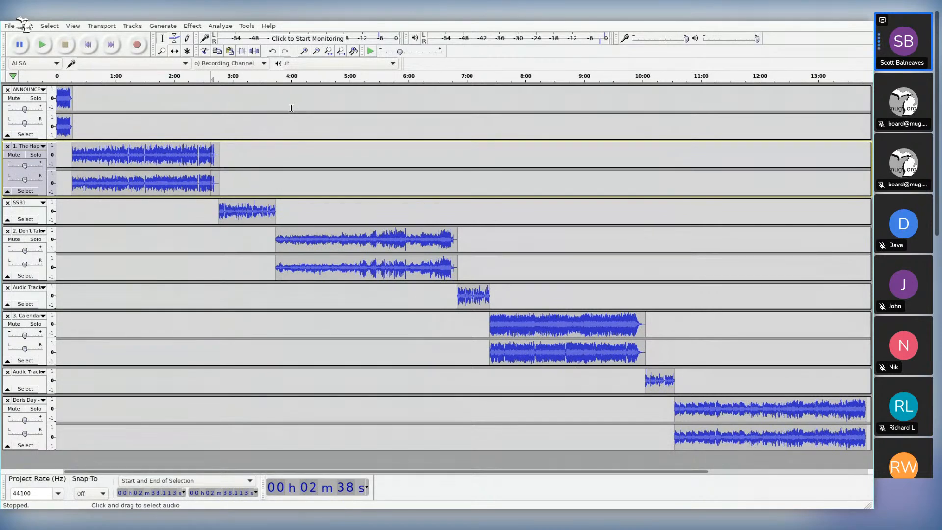
Step: Enable the Multi-Tool and shift every clip after the announcer ID slightly earlier, overlapping each song's ending with the following voice segment
click(188, 51)
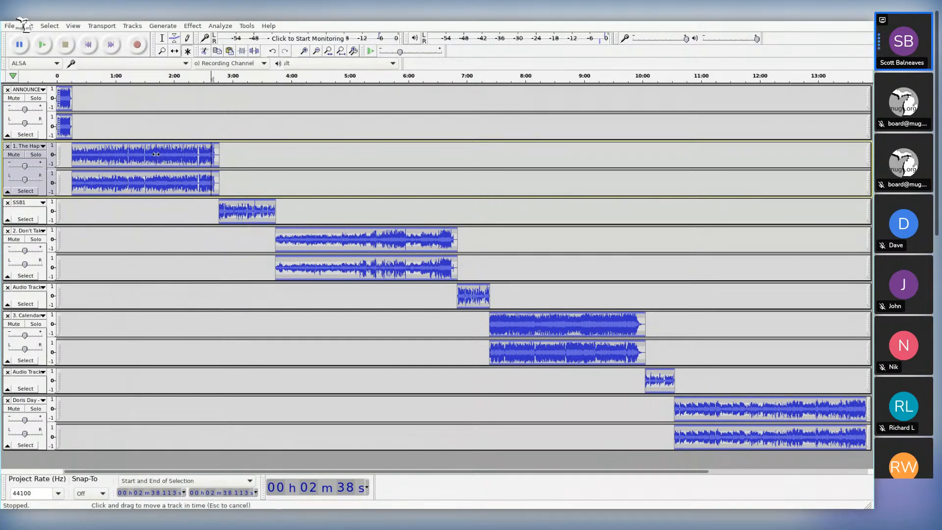
drag(156, 154, 153, 154)
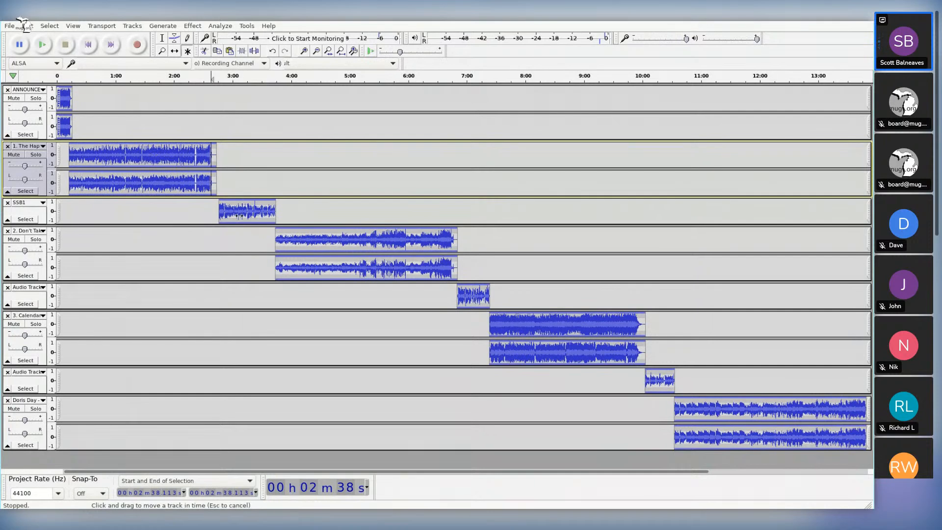
drag(237, 212, 229, 212)
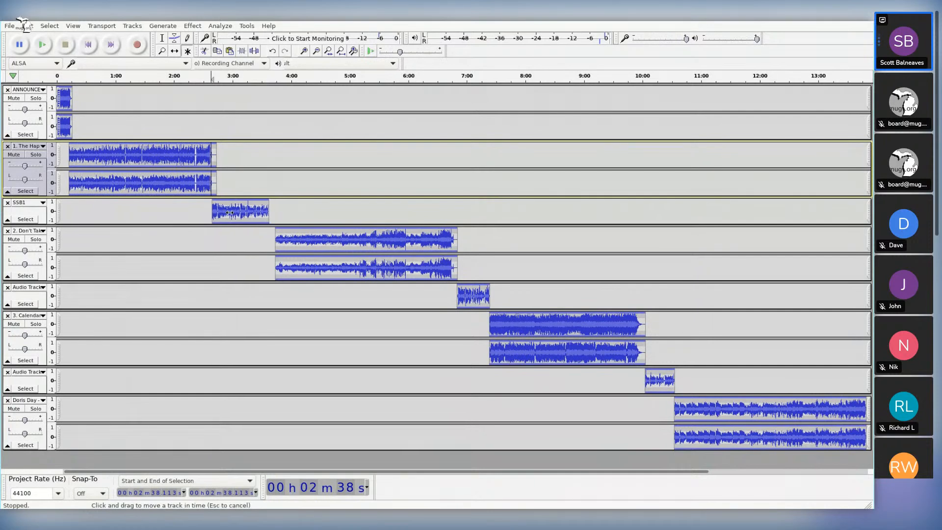
drag(301, 249, 294, 248)
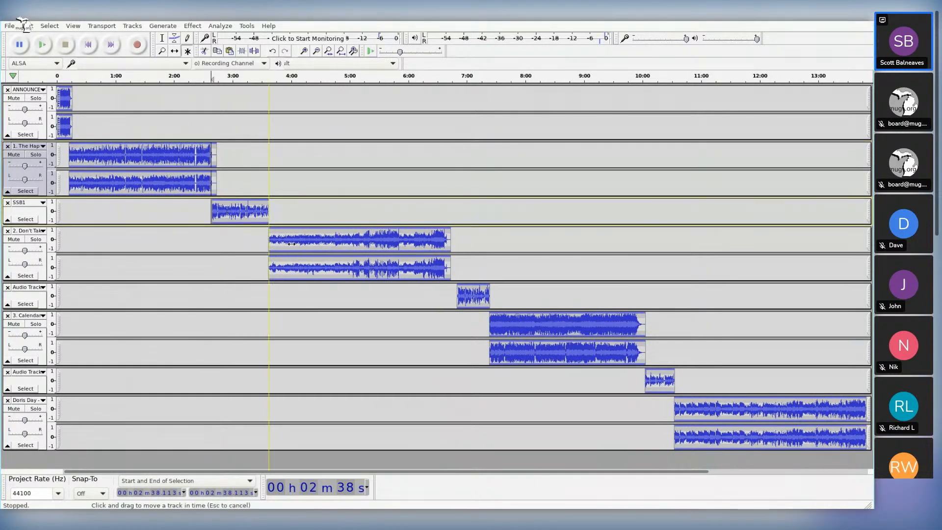
drag(467, 299, 459, 299)
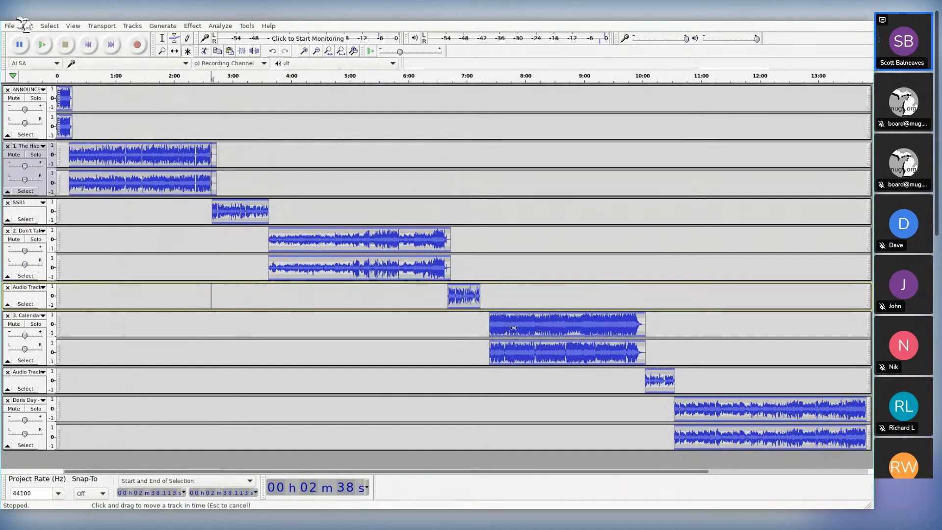
drag(513, 327, 504, 327)
drag(659, 382, 652, 382)
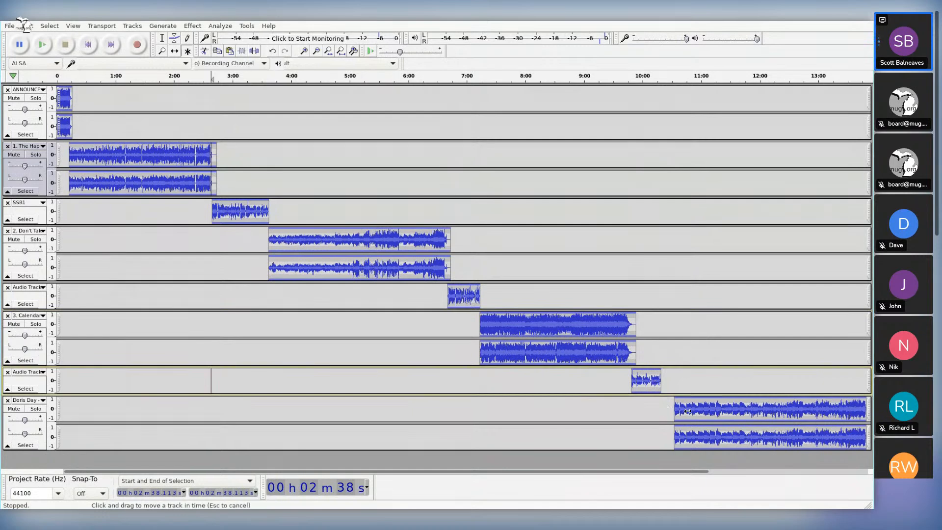
drag(686, 411, 674, 411)
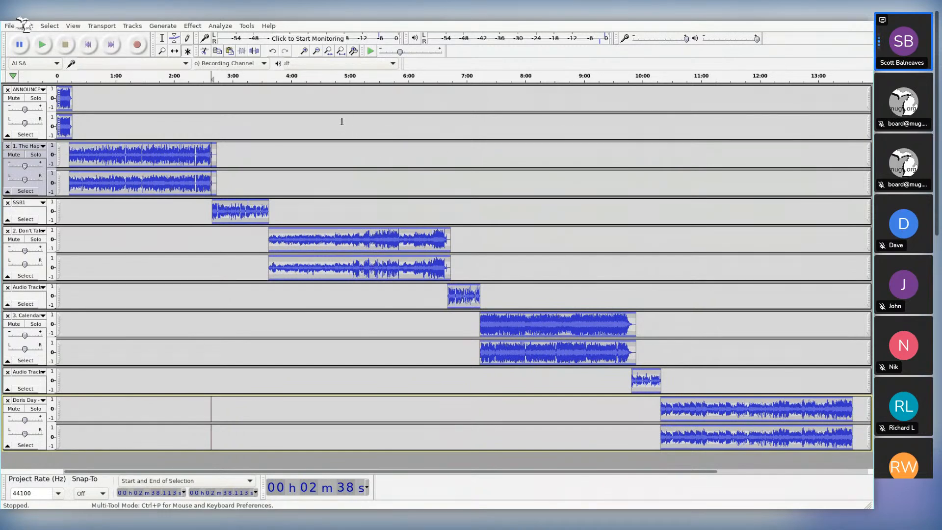
Step: Move the start of "1. The Happening" to about 14.7 s, under the announcer ID's fade-out, and audition the transition from about 12 s
click(70, 125)
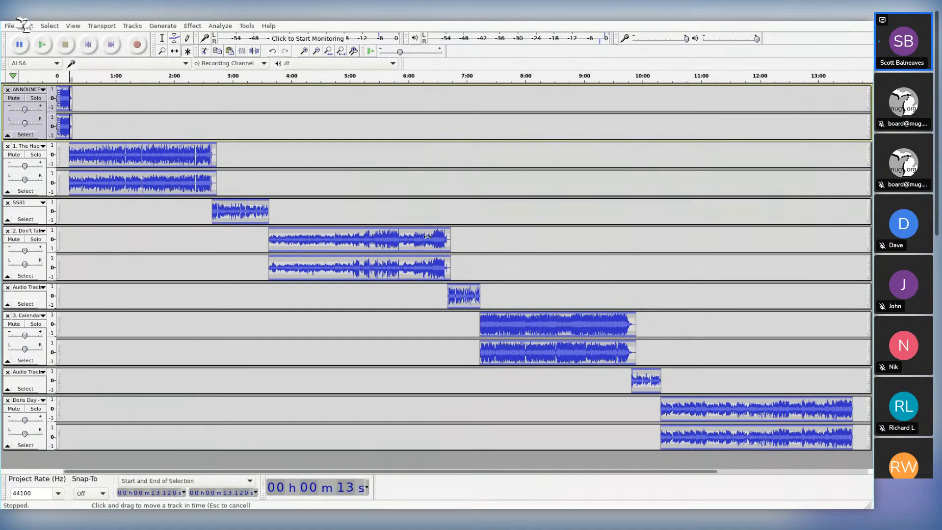
key(ctrl+2)
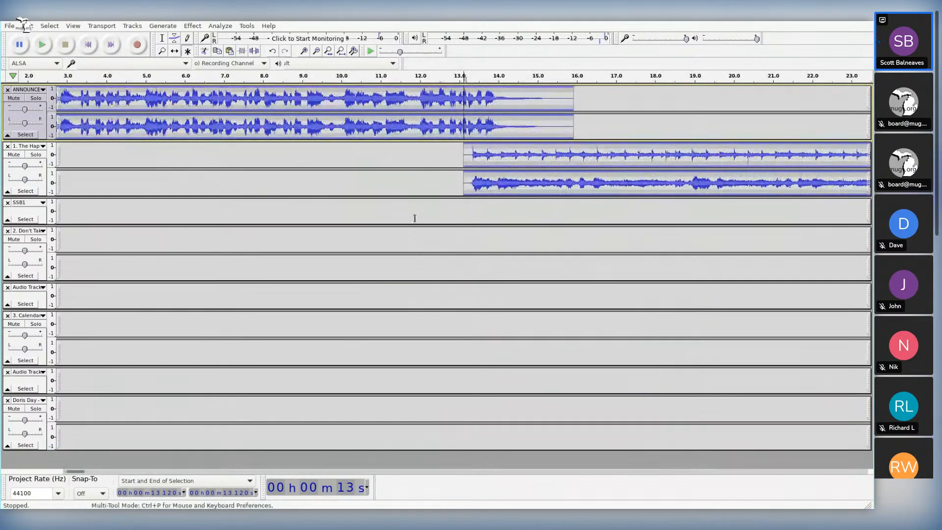
click(419, 126)
key(space)
key(space)
drag(493, 156, 552, 156)
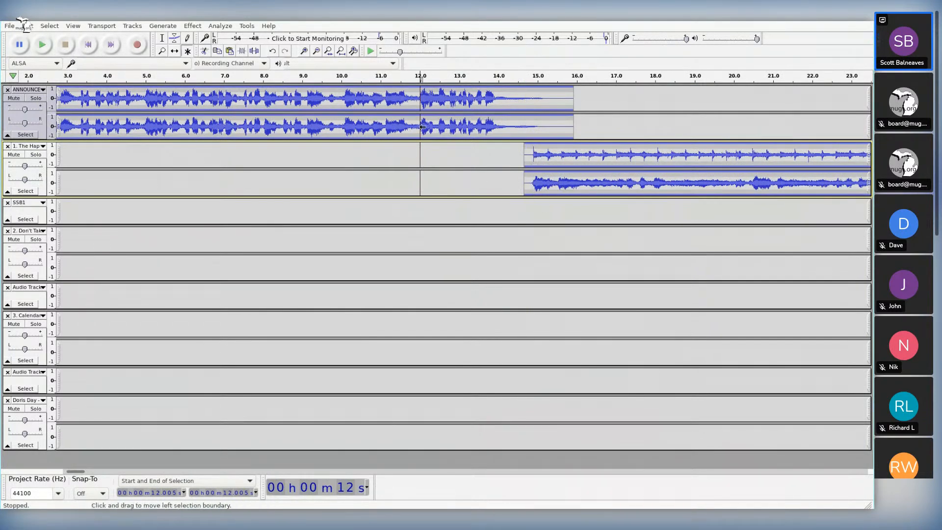
key(space)
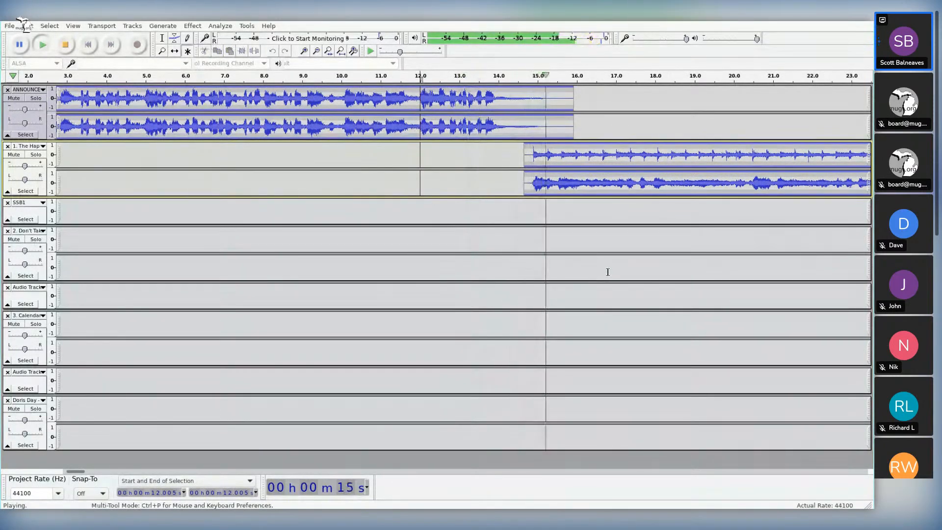
key(space)
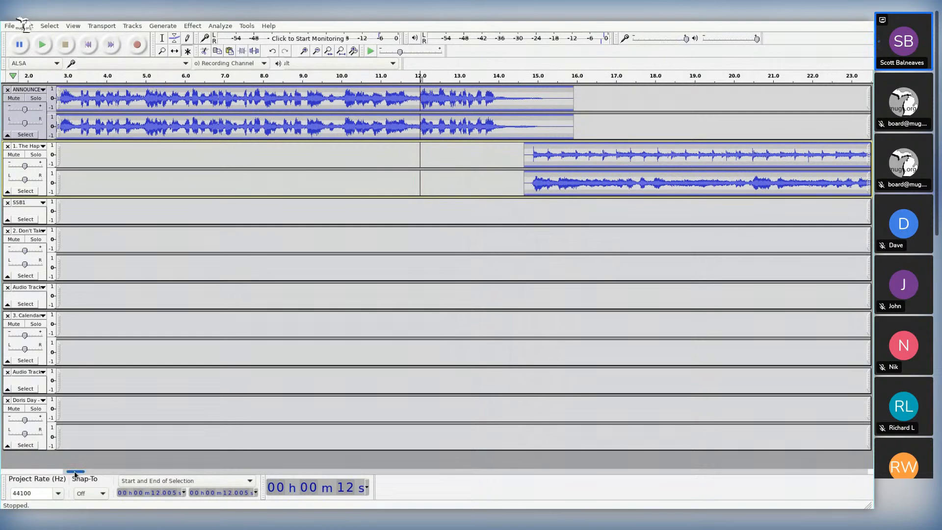
Step: Find the end of "1. The Happening" and play its overlap with SSB1 from about 2:39
drag(74, 470, 718, 466)
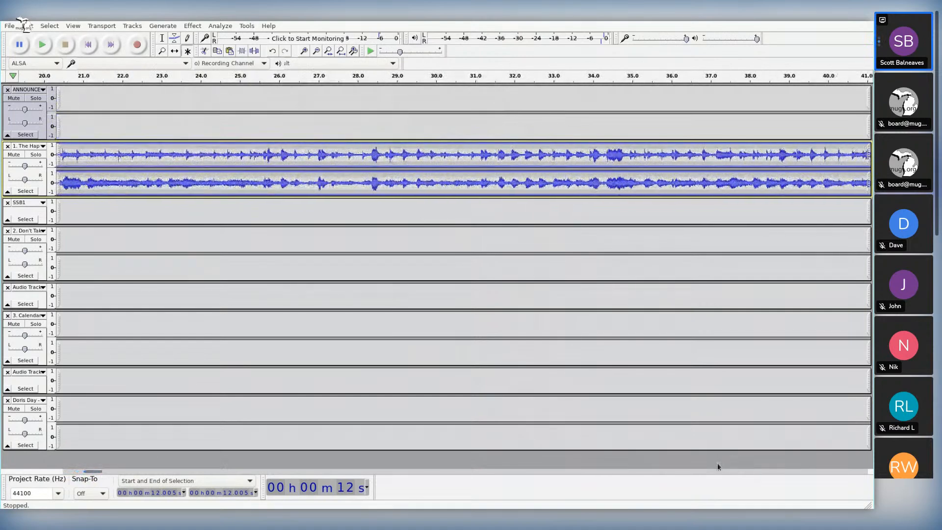
drag(93, 471, 218, 472)
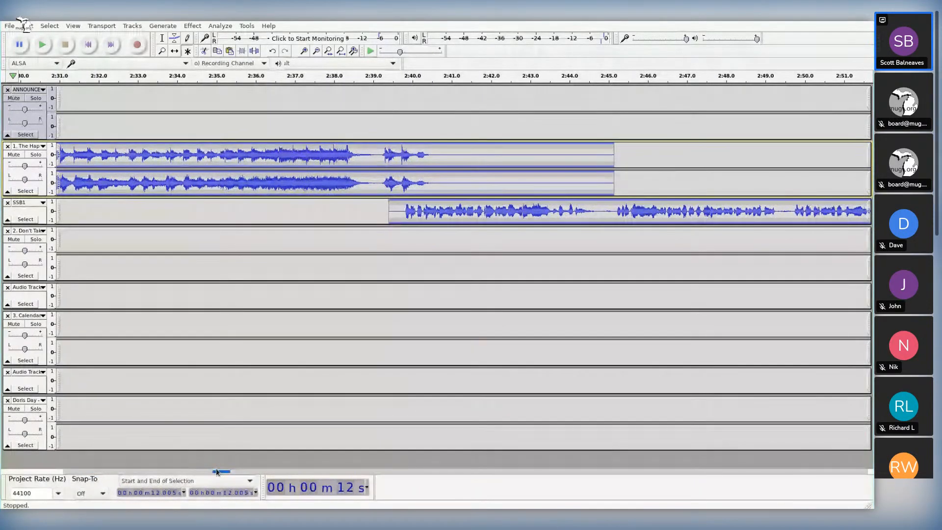
drag(216, 470, 74, 470)
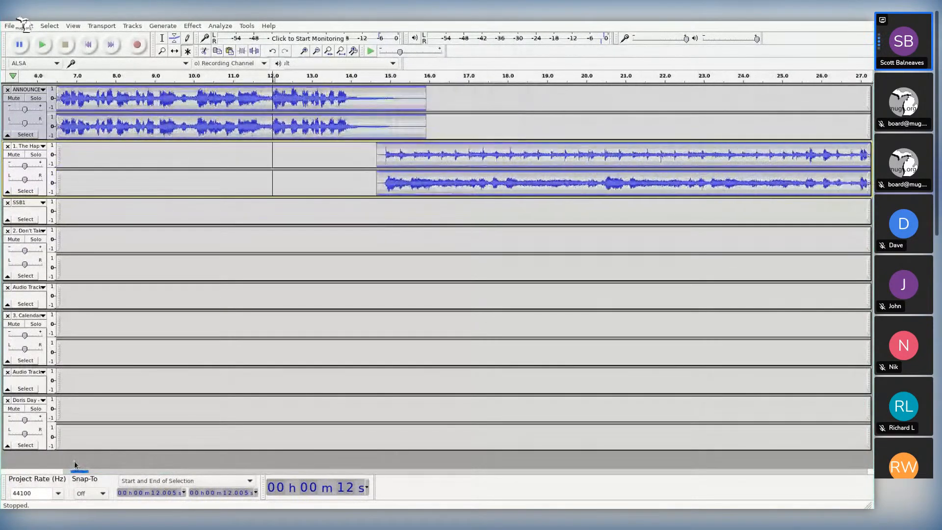
click(40, 189)
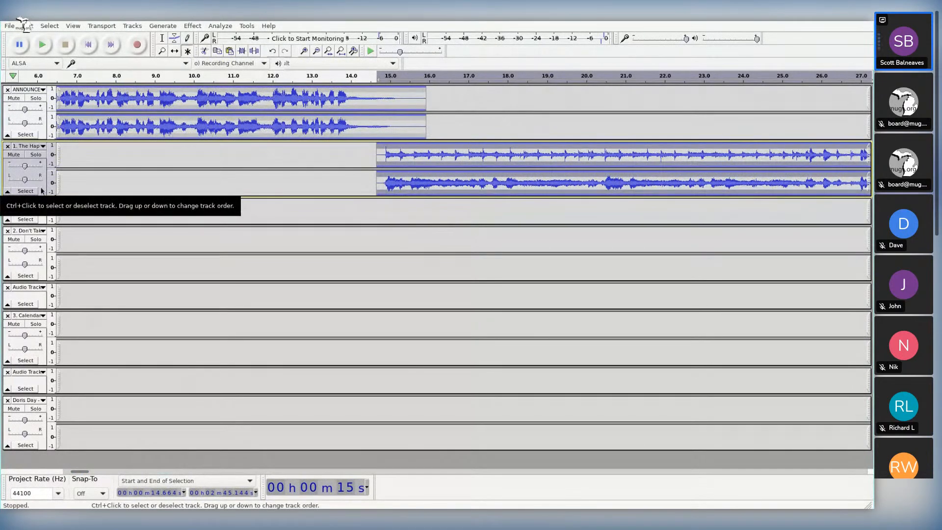
key(ctrl+bracketright)
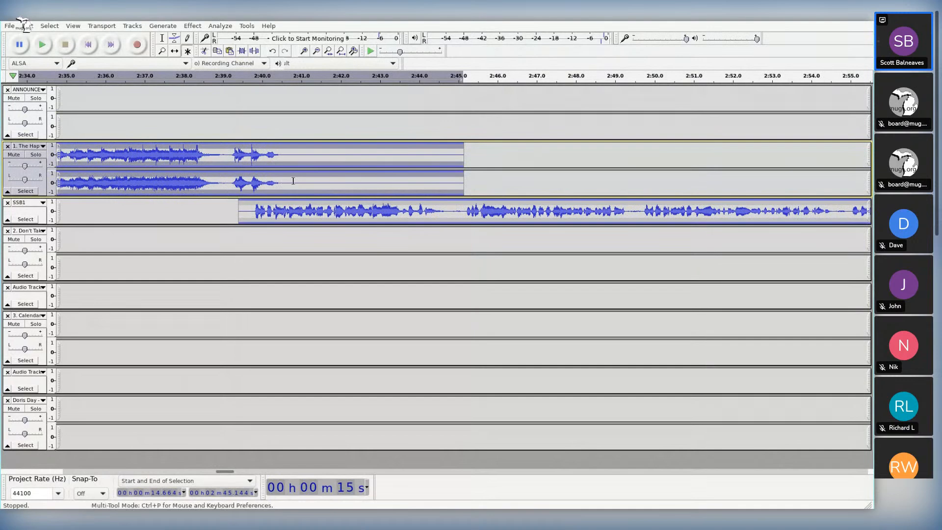
click(227, 154)
key(space)
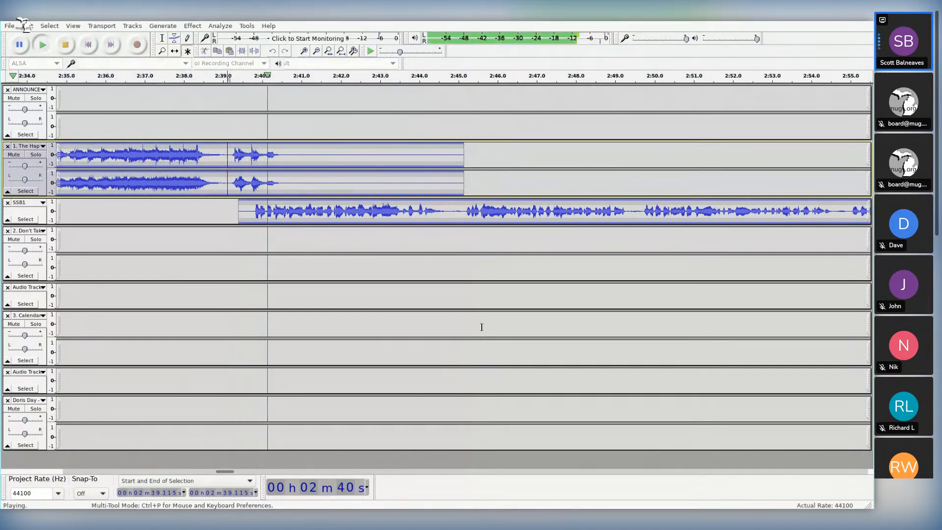
Step: Move the SSB1 clip later so it starts at about 2:40.3, and play back its transition from the first song
key(space)
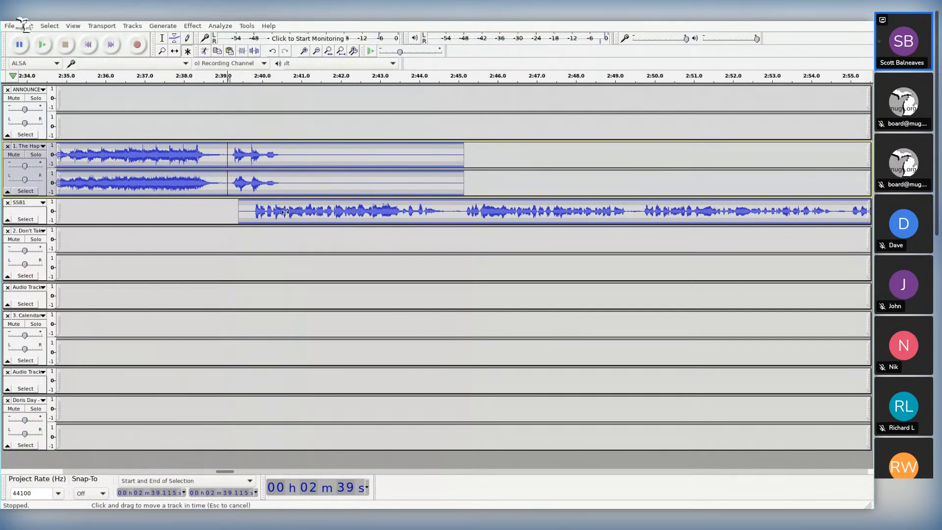
drag(284, 212, 314, 210)
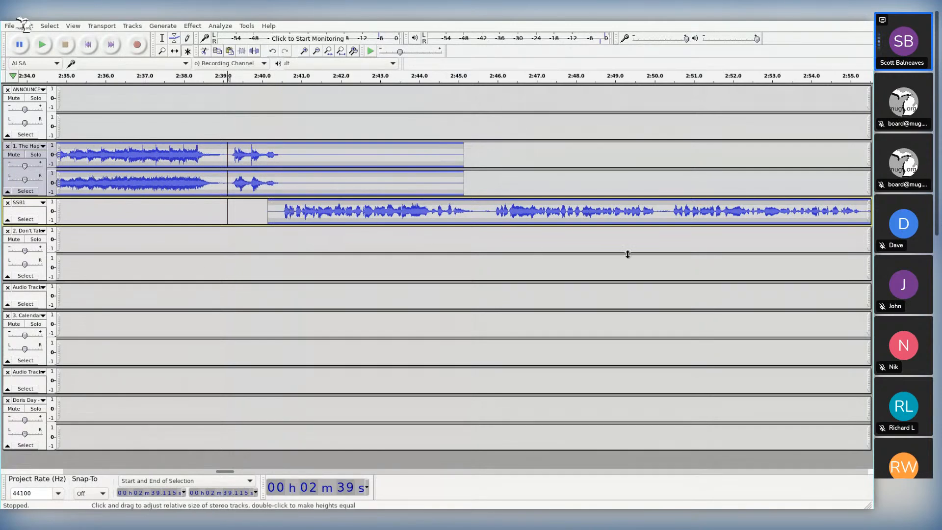
key(space)
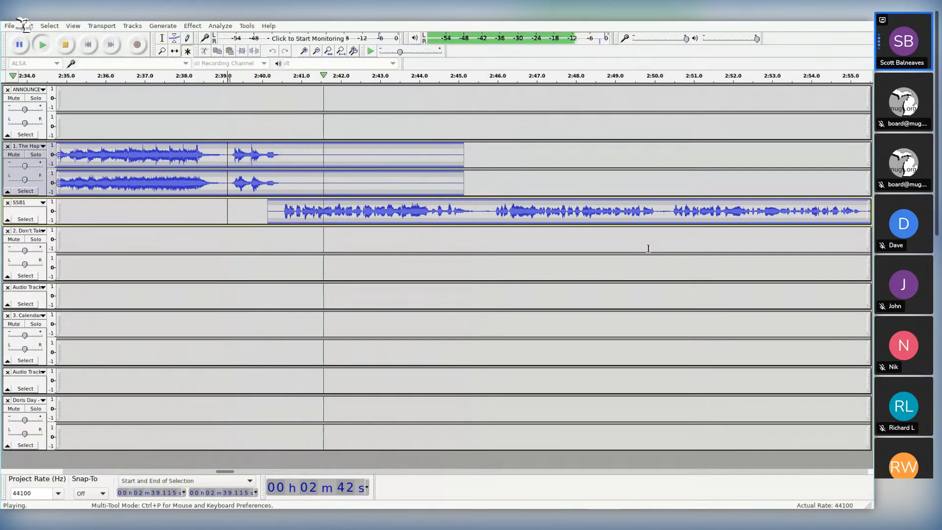
key(space)
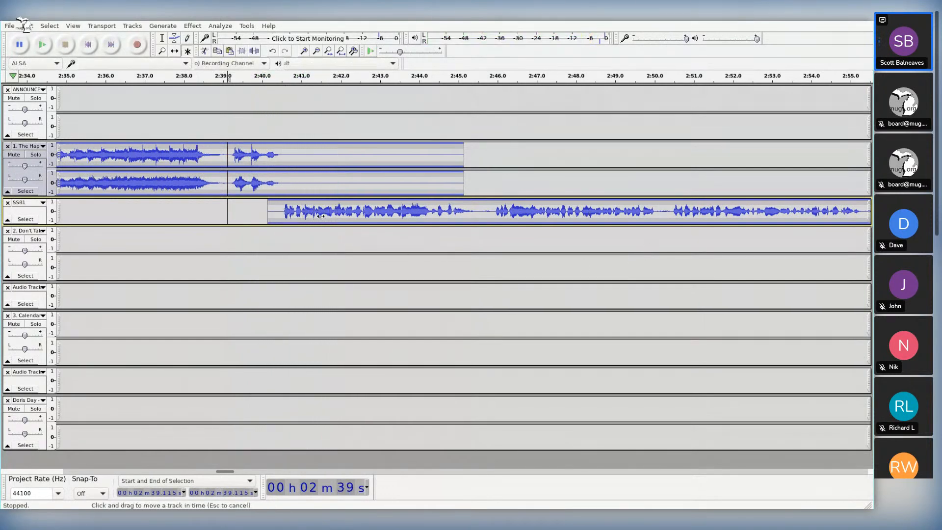
drag(322, 211, 329, 212)
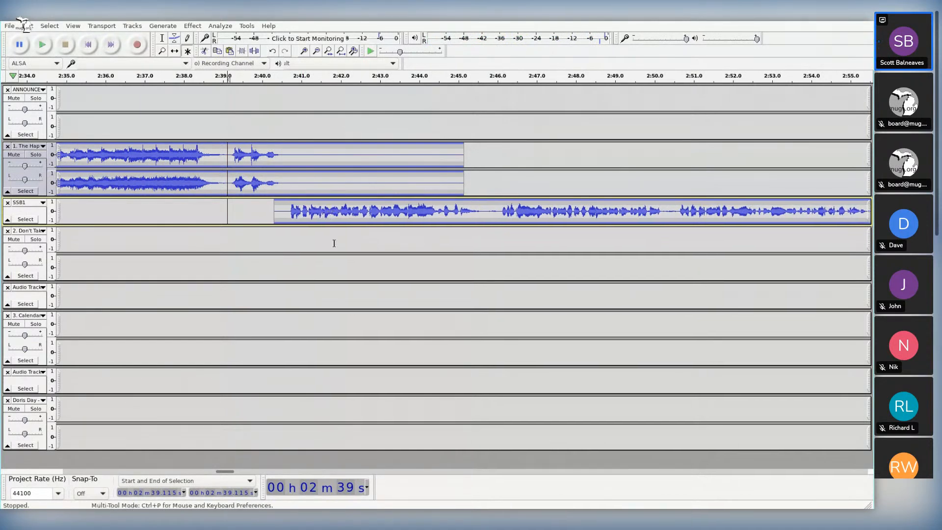
key(space)
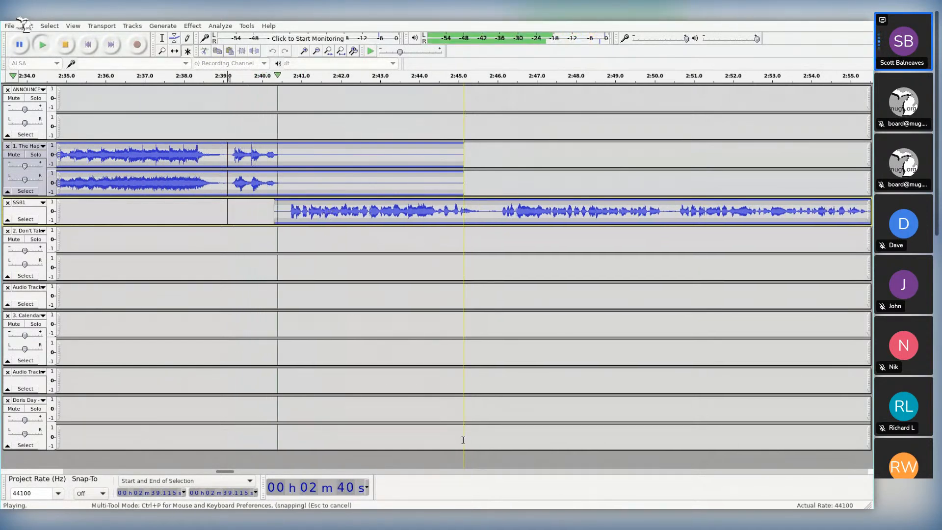
key(space)
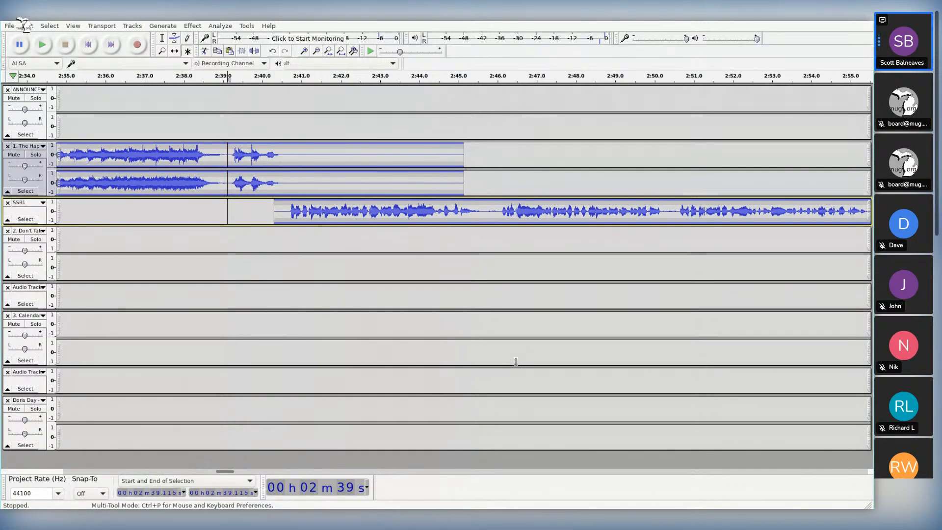
key(space)
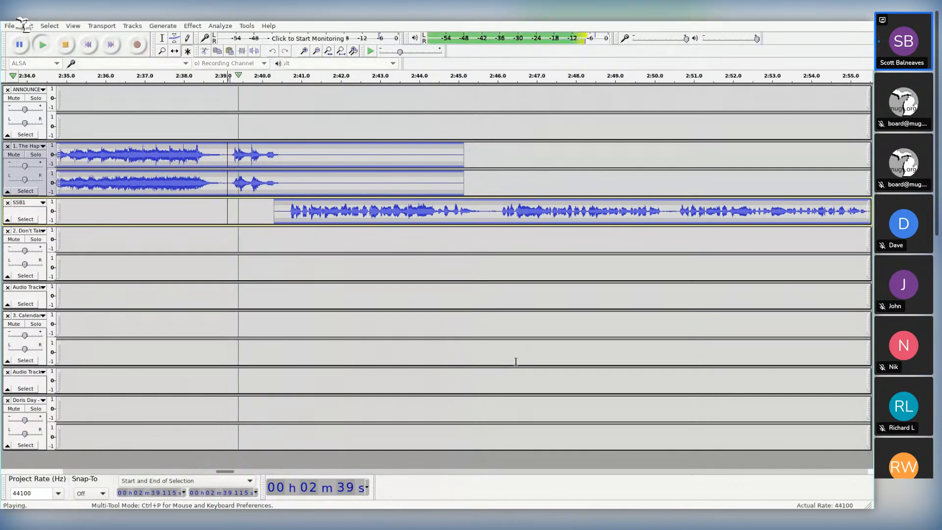
key(space)
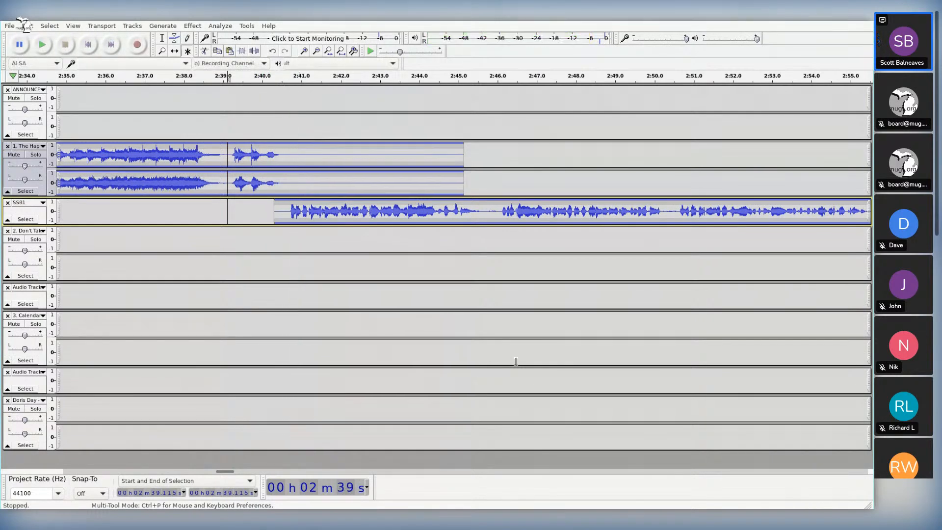
Step: Shift the second song's clip later to start at about 3:37.7, and play its transition from the end of SSB1
click(43, 221)
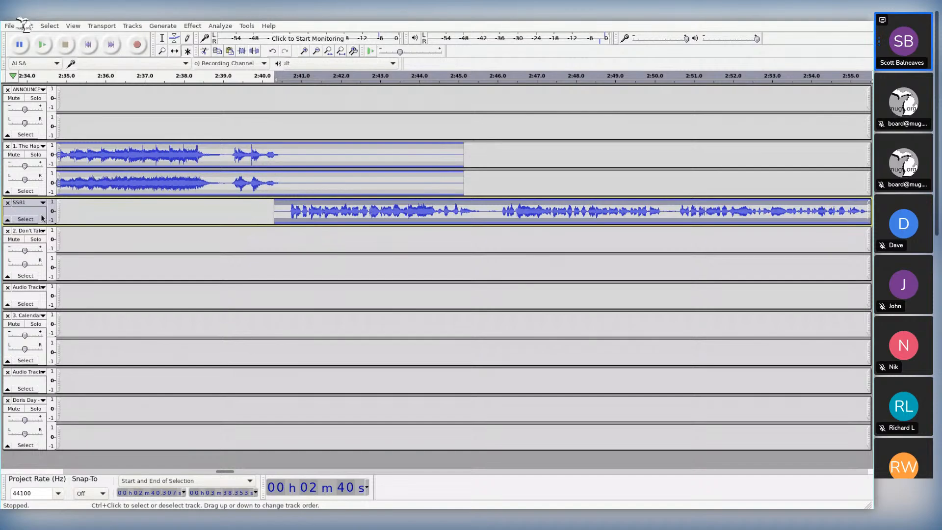
scroll(42, 218, right, 5)
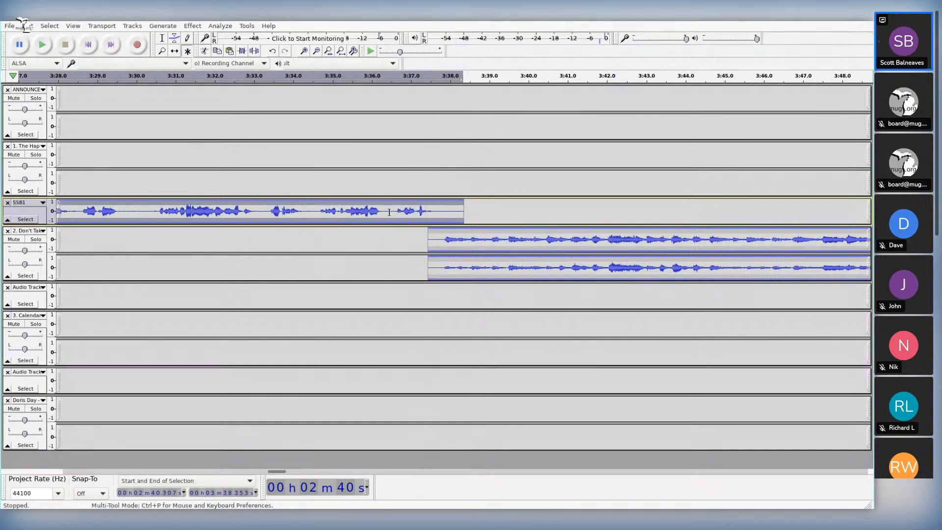
click(314, 211)
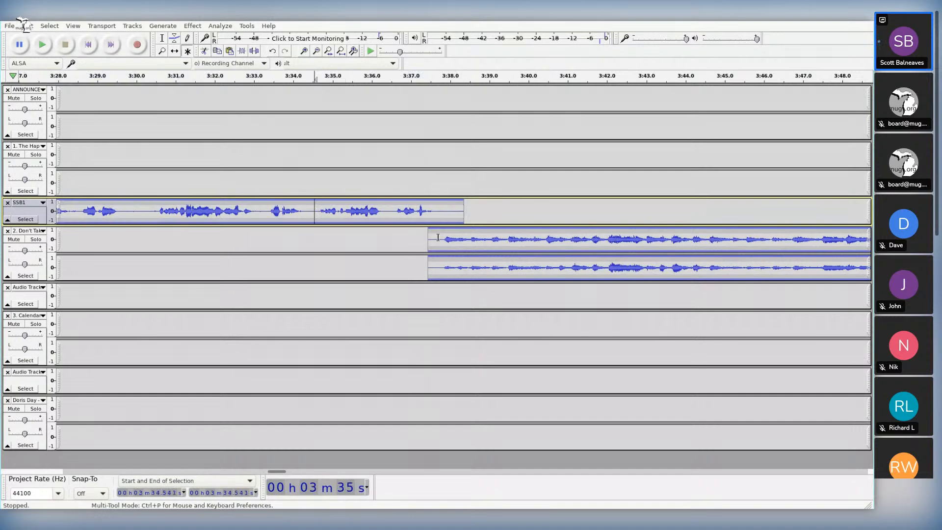
key(space)
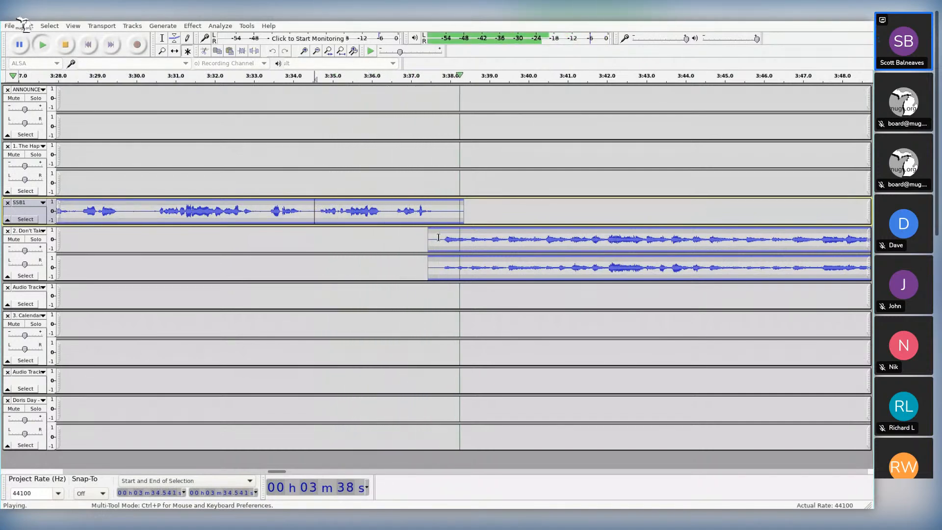
key(space)
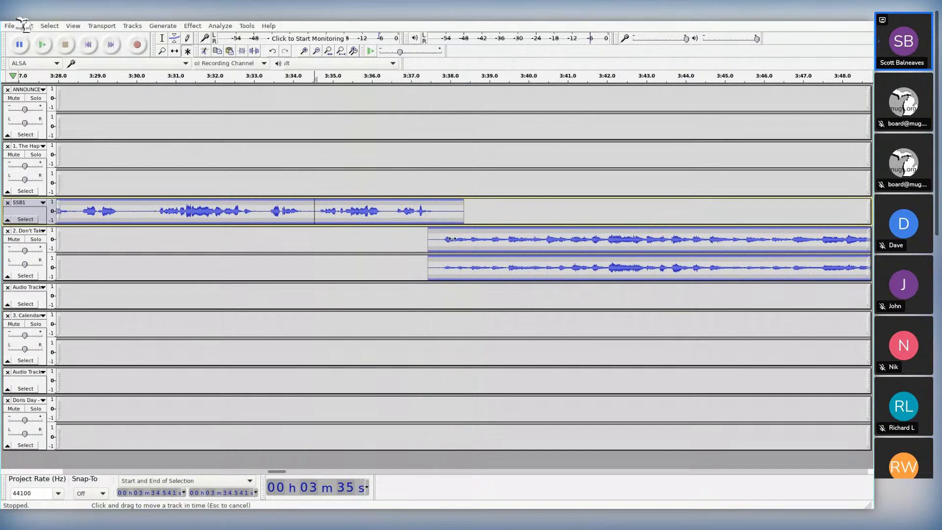
drag(451, 238, 461, 237)
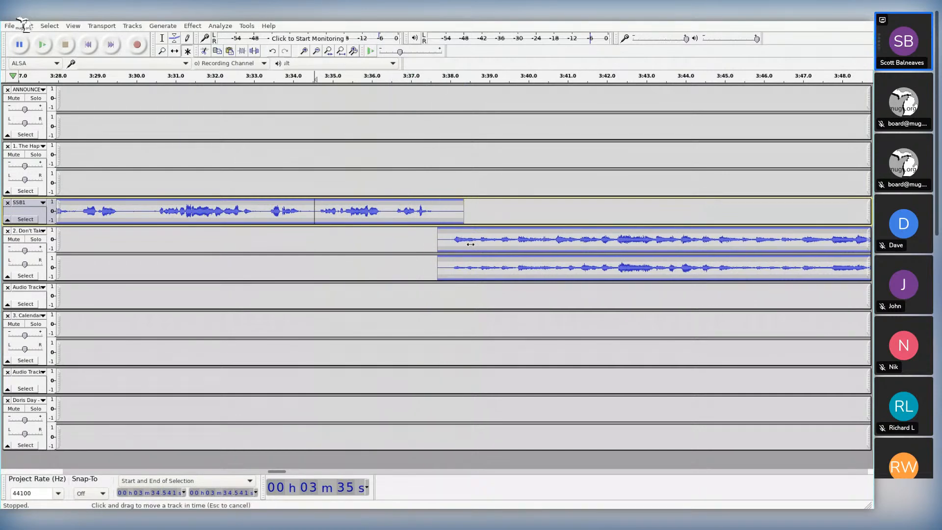
click(470, 243)
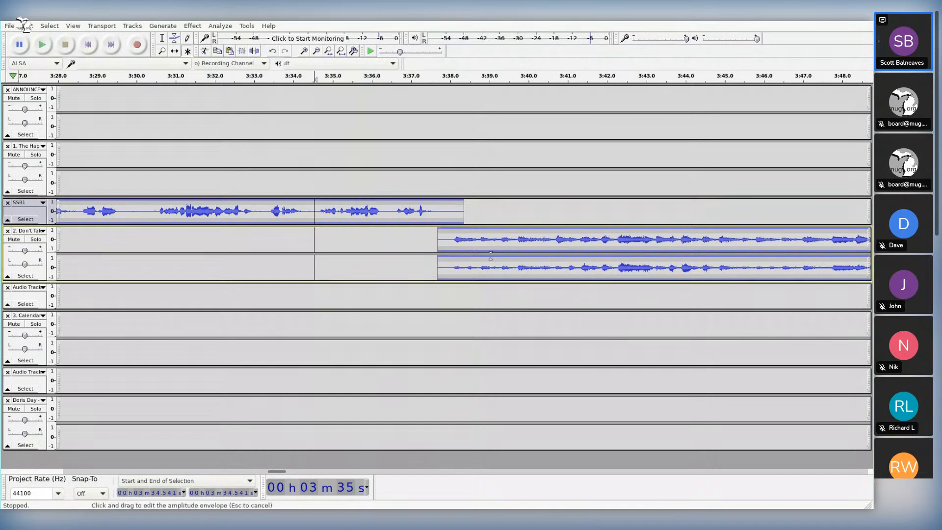
click(268, 210)
key(space)
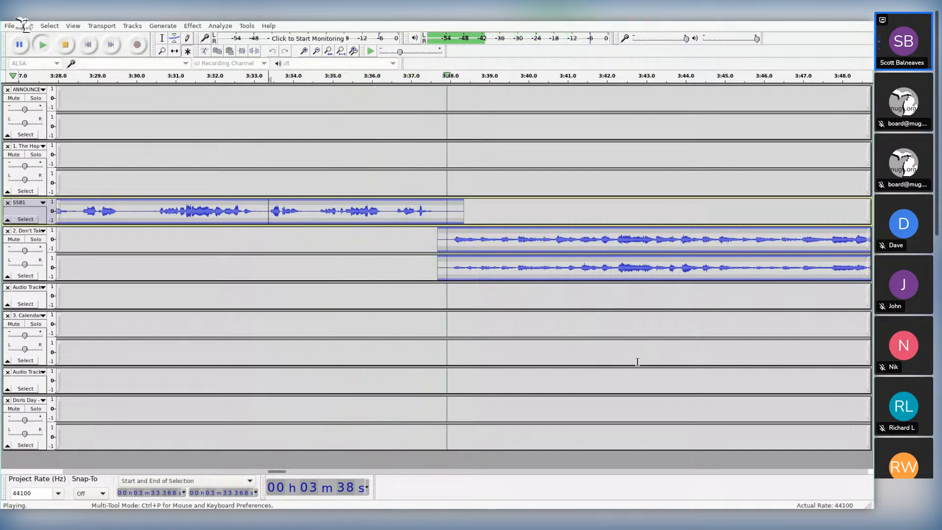
key(space)
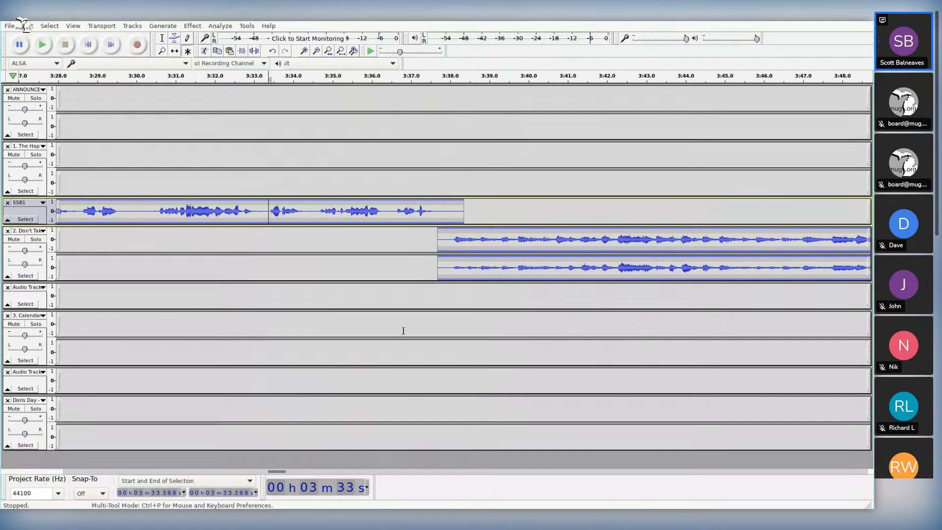
Step: Play the end of the second song from about 6:37.2 to check its transition into the following voice clip
click(41, 264)
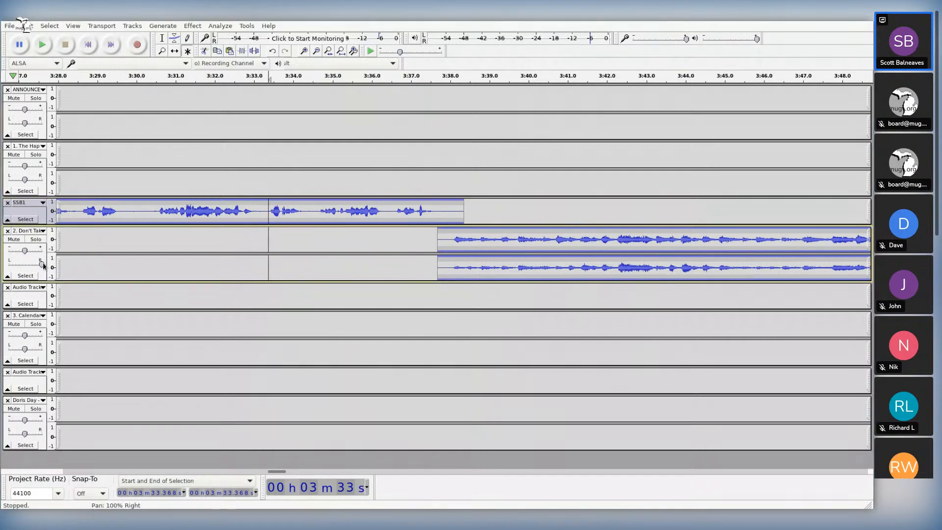
drag(42, 263, 27, 266)
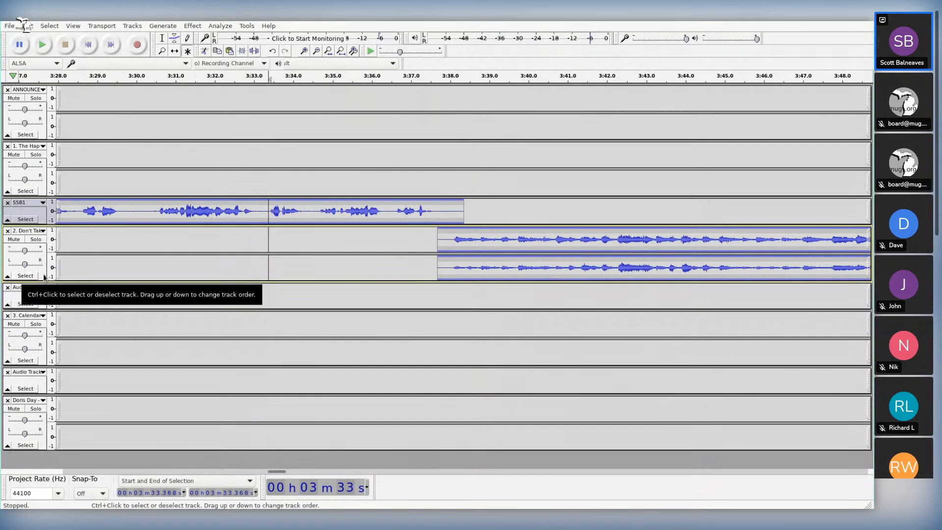
click(44, 276)
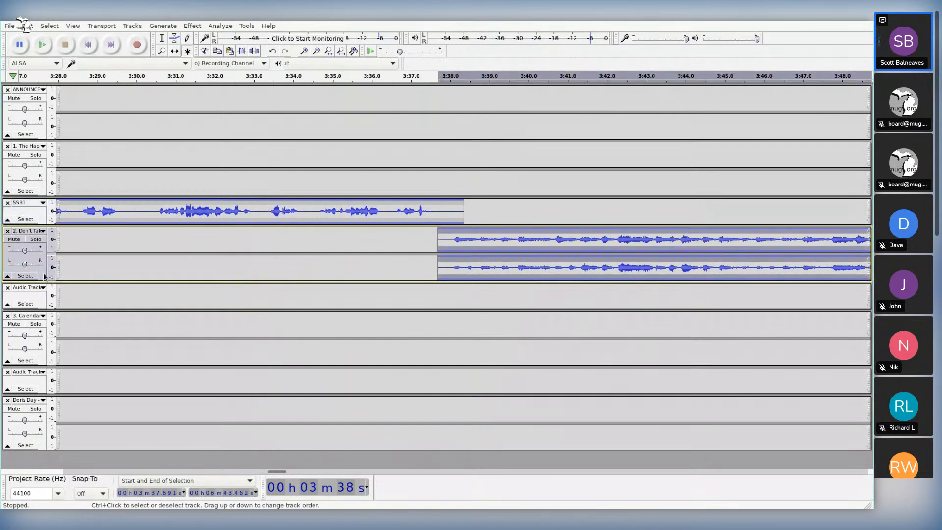
key(ctrl+])
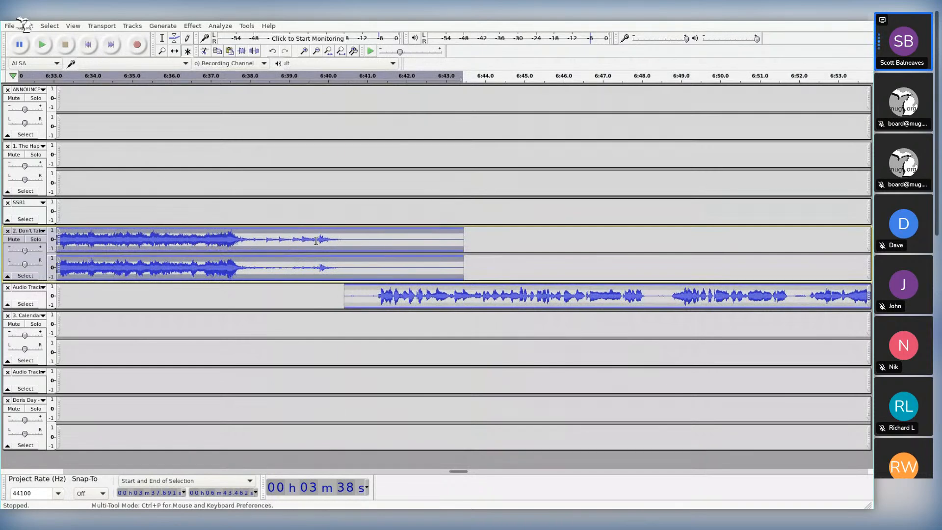
click(219, 241)
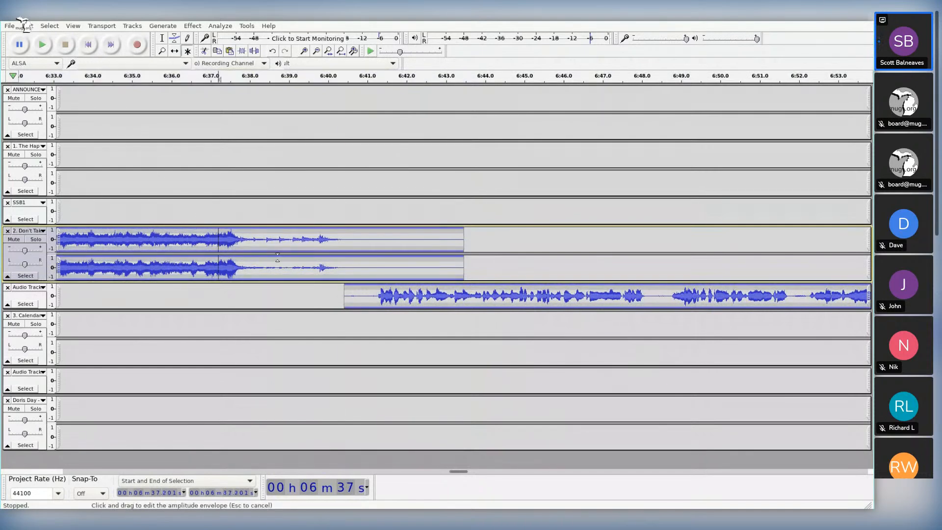
key(space)
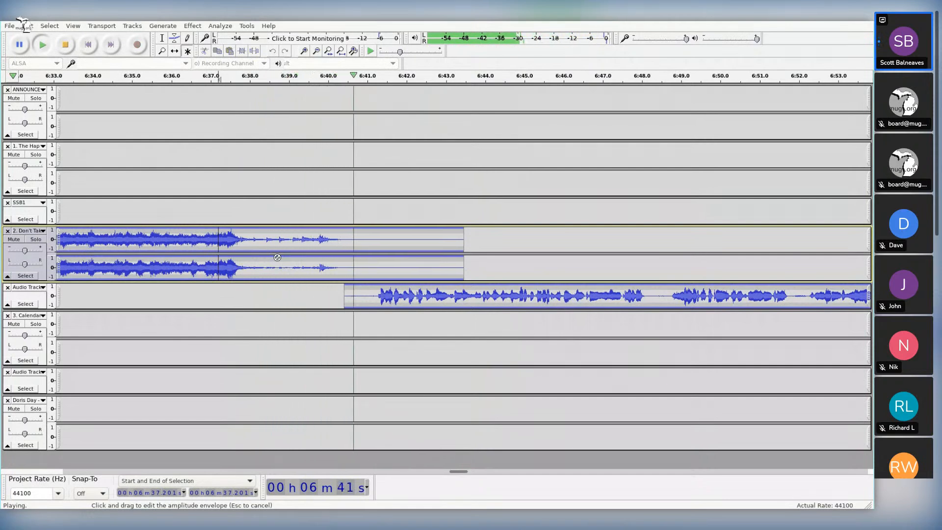
key(space)
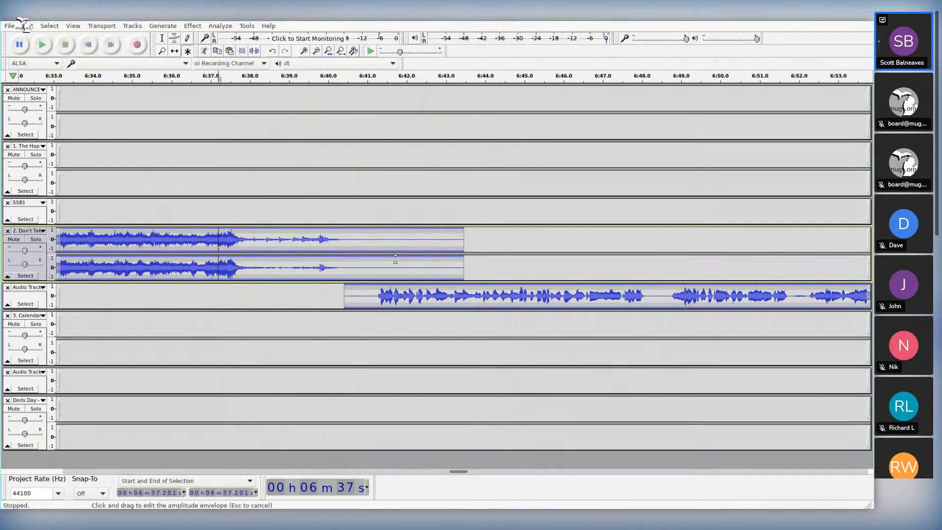
Step: Move the voice clip after the second song earlier to start at about 6:39.8, and play the transition from about 6:38.9
drag(394, 296, 371, 299)
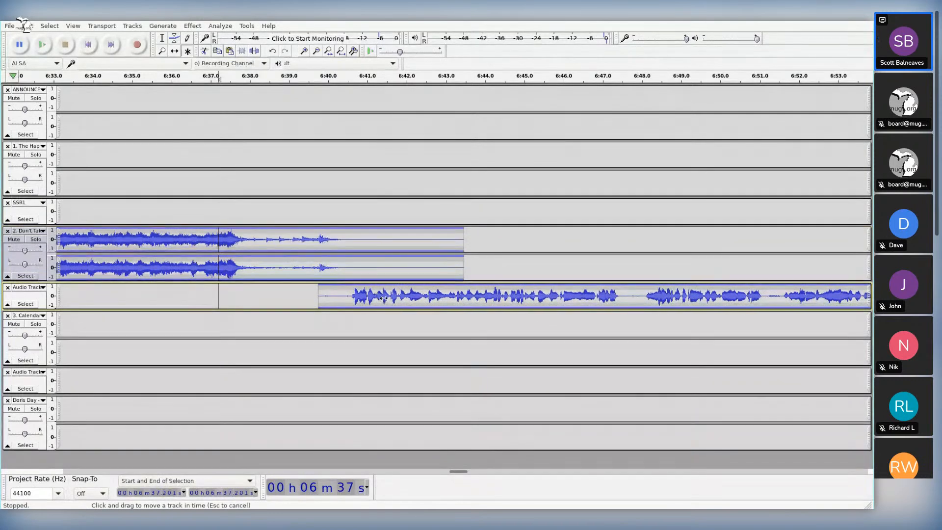
drag(382, 299, 385, 297)
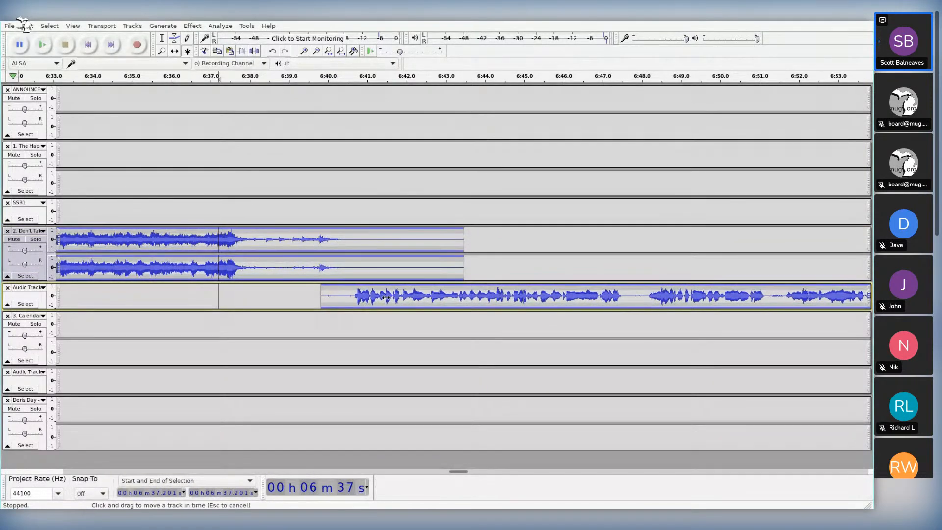
click(285, 266)
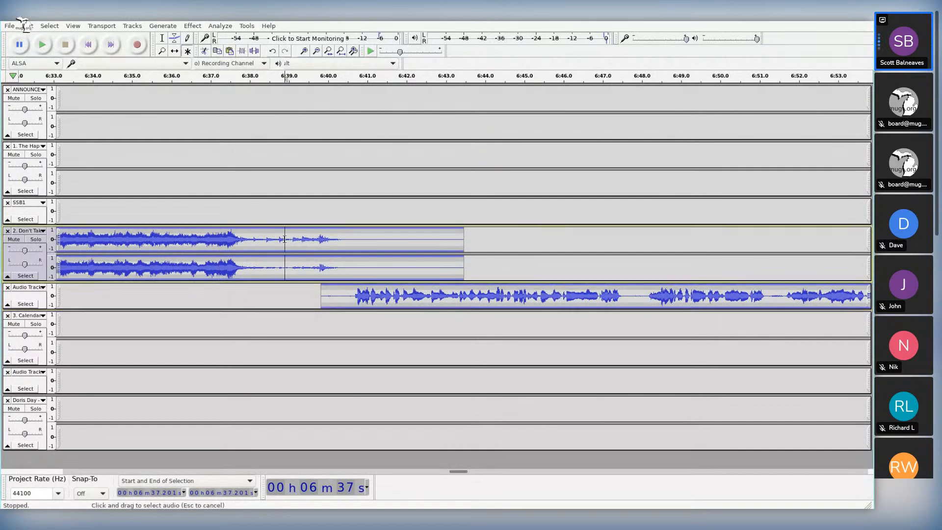
key(space)
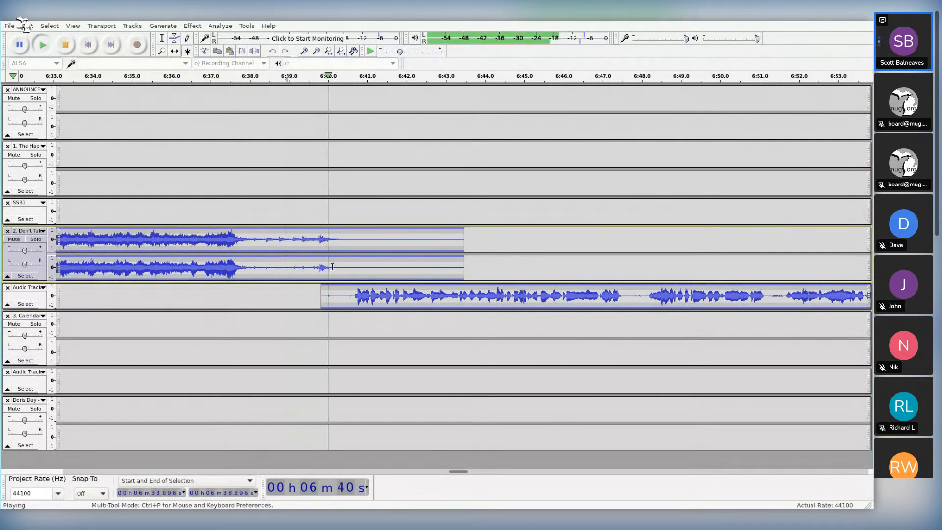
key(space)
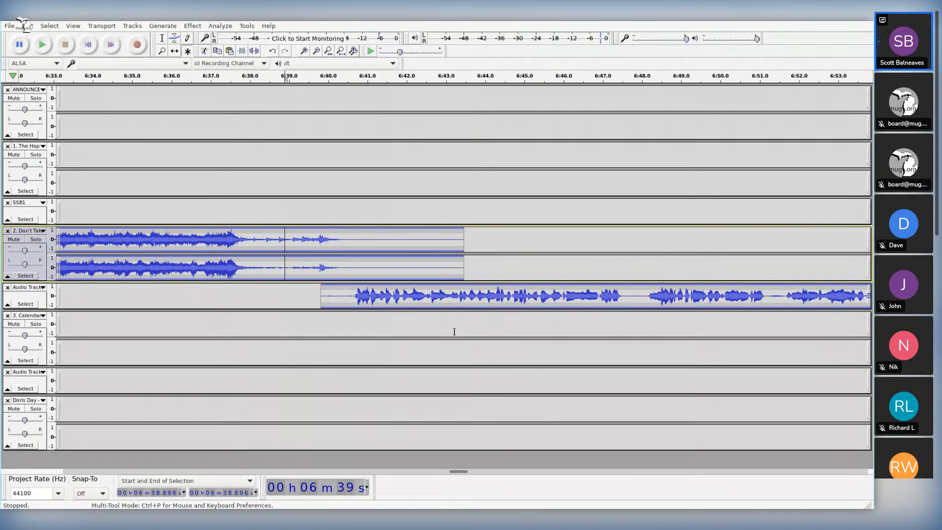
key(space)
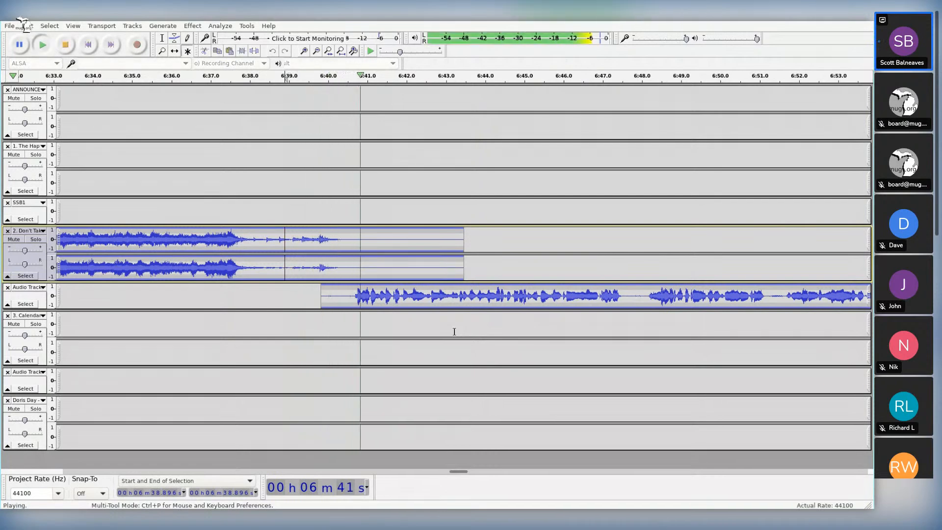
key(space)
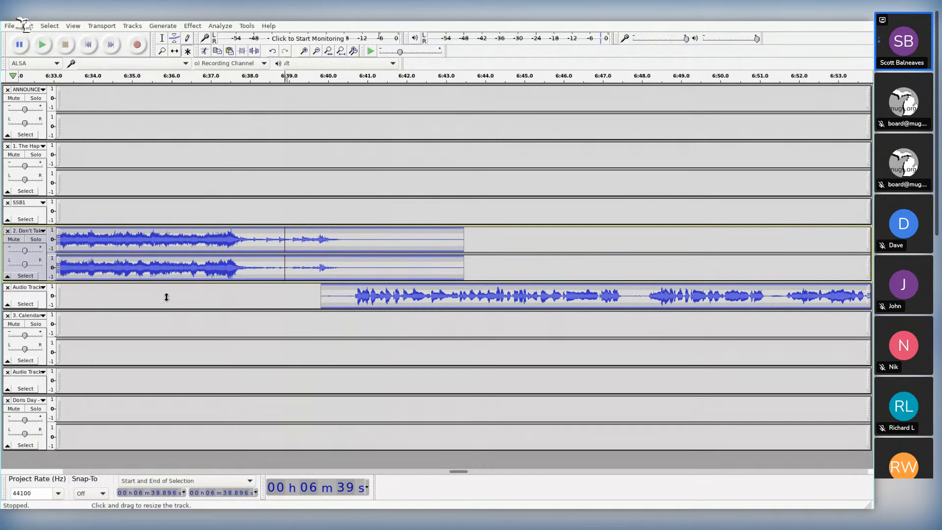
Step: Move the "3. Calendar" song clip earlier to start at about 7:12.8, overlapping the end of the preceding voice clip
click(44, 299)
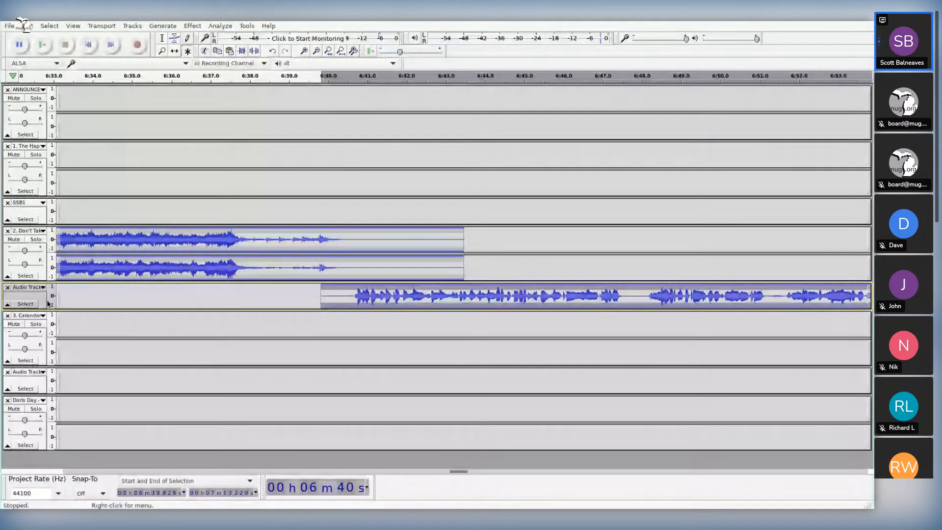
key(ctrl+bracketright)
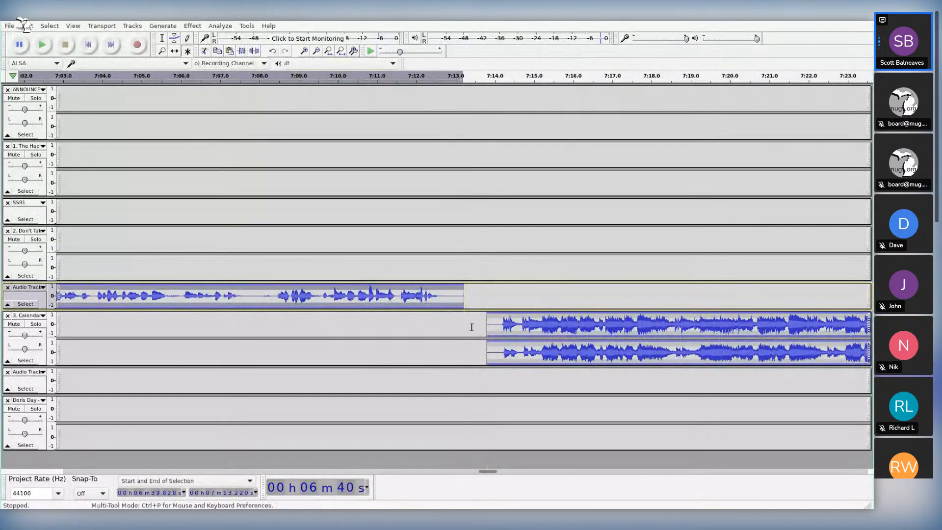
drag(528, 326, 492, 330)
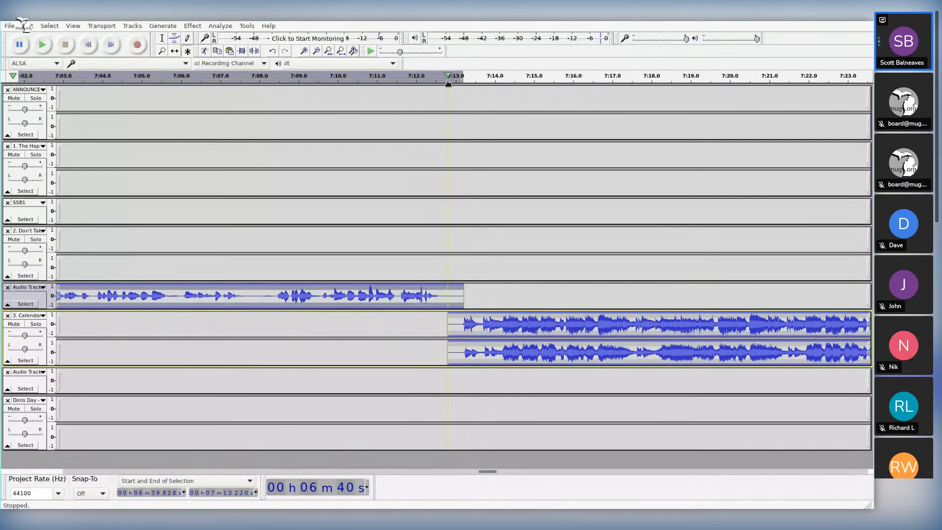
Step: Play the transition from the voice clip into the "3. Calendar" song, starting at about 7:11.6
click(399, 294)
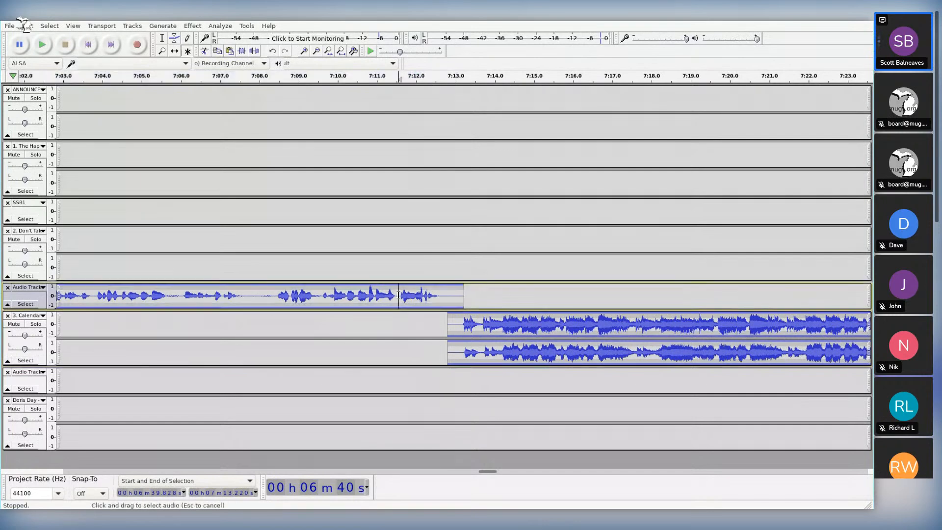
key(space)
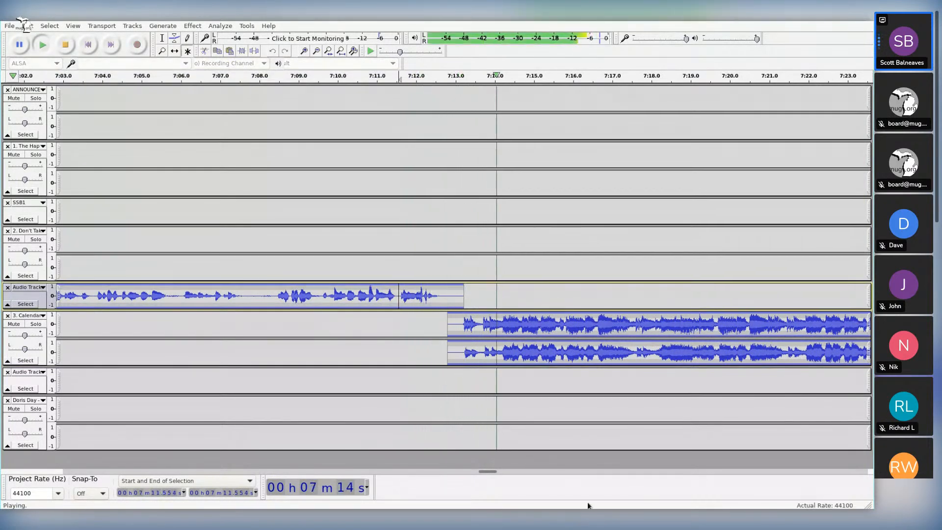
key(space)
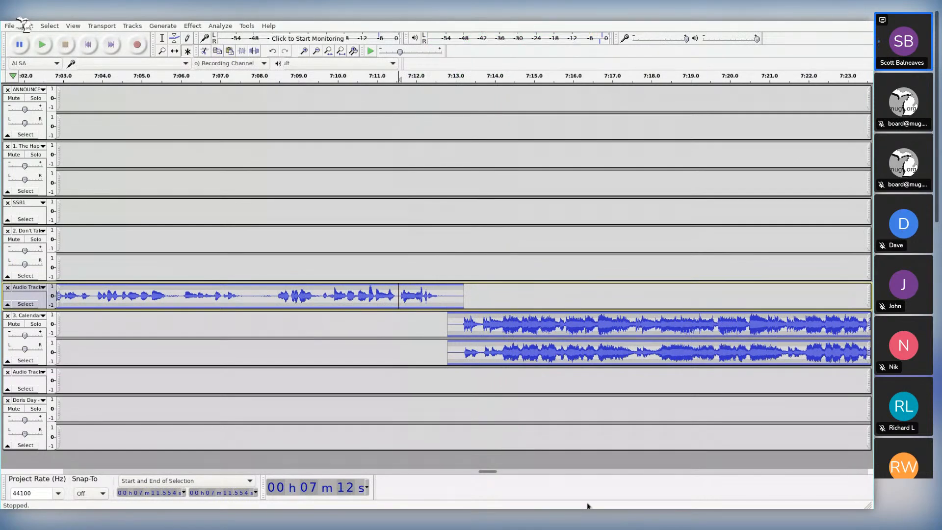
Step: Play the end of the "3. Calendar" song from about 9:44.0 to check its lead-in to the following voice clip
click(42, 362)
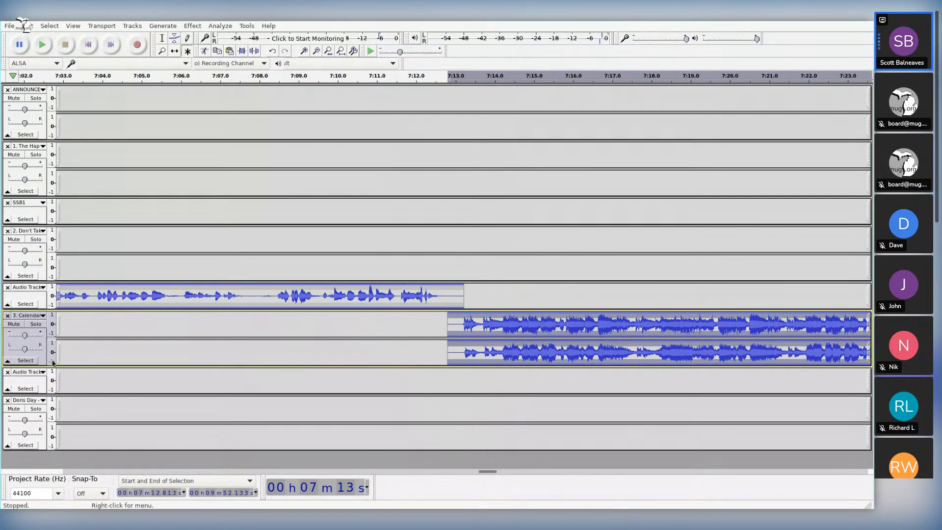
scroll(52, 363, right, 10)
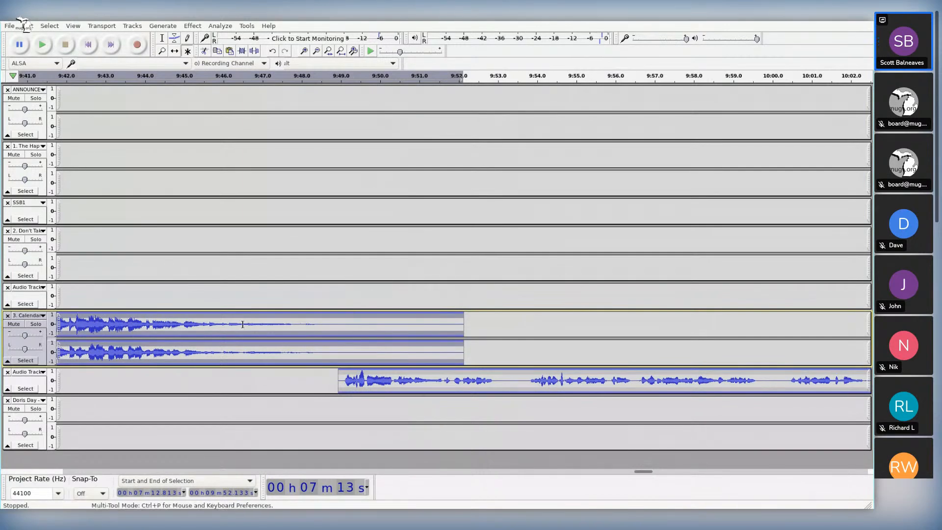
click(143, 328)
key(space)
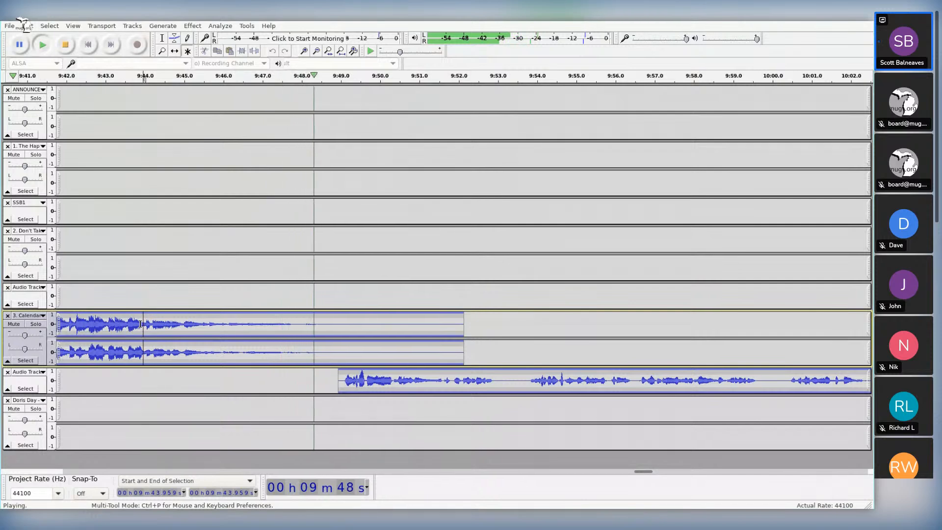
key(space)
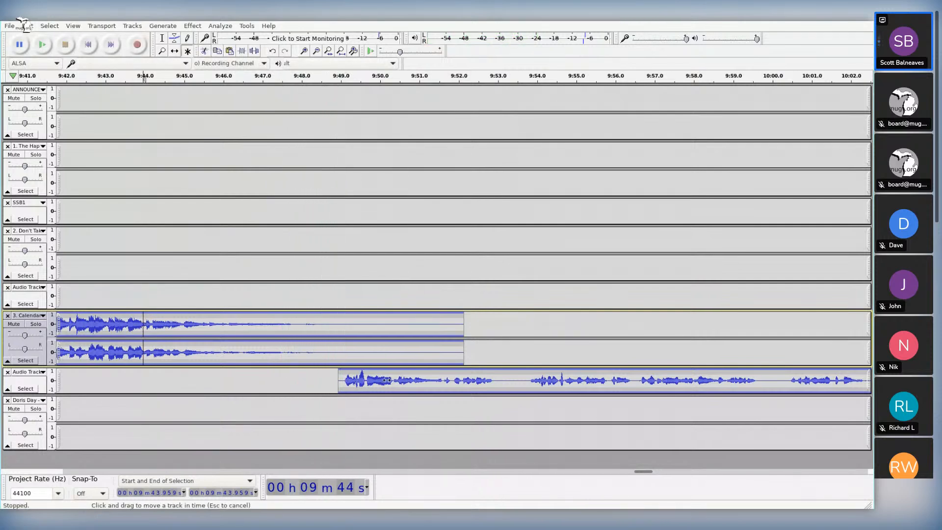
Step: Try shifting the voice clip after "3. Calendar" later to start at about 9:49.4, and play from about 9:47.9
drag(387, 379, 410, 372)
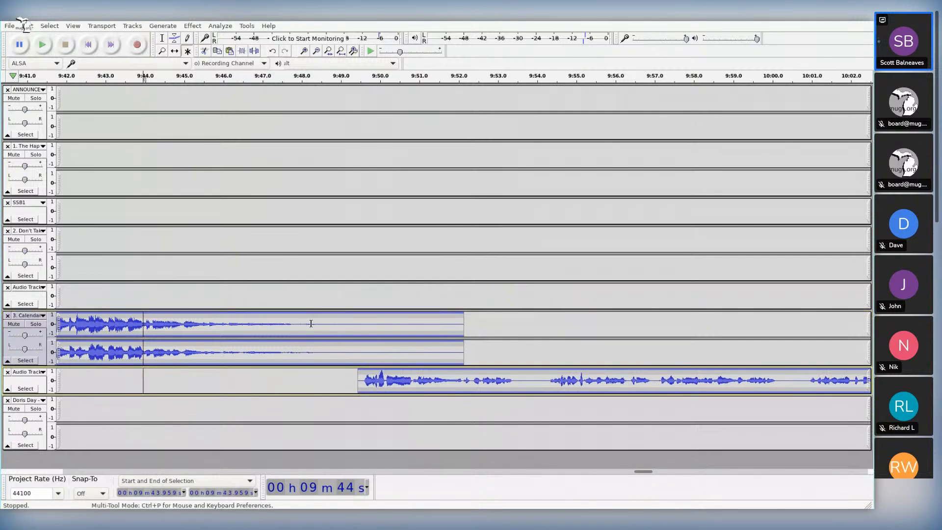
click(298, 324)
key(space)
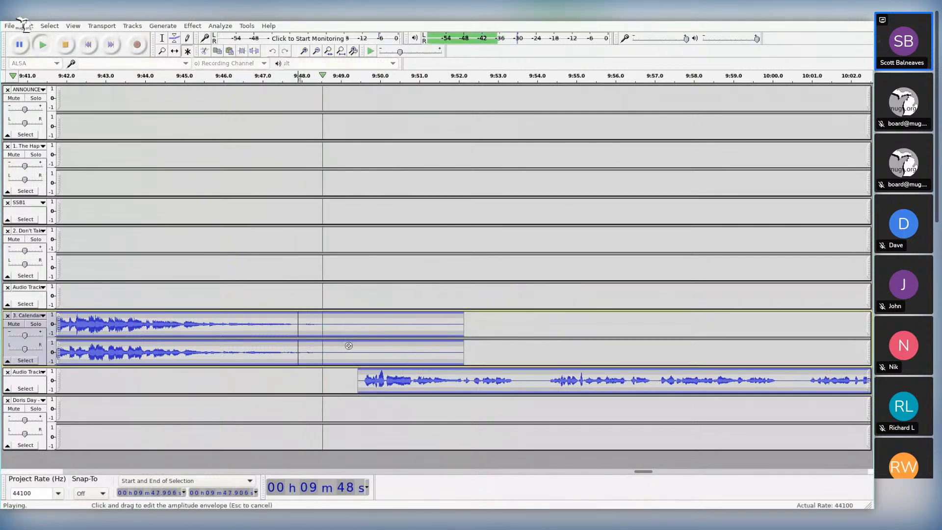
key(space)
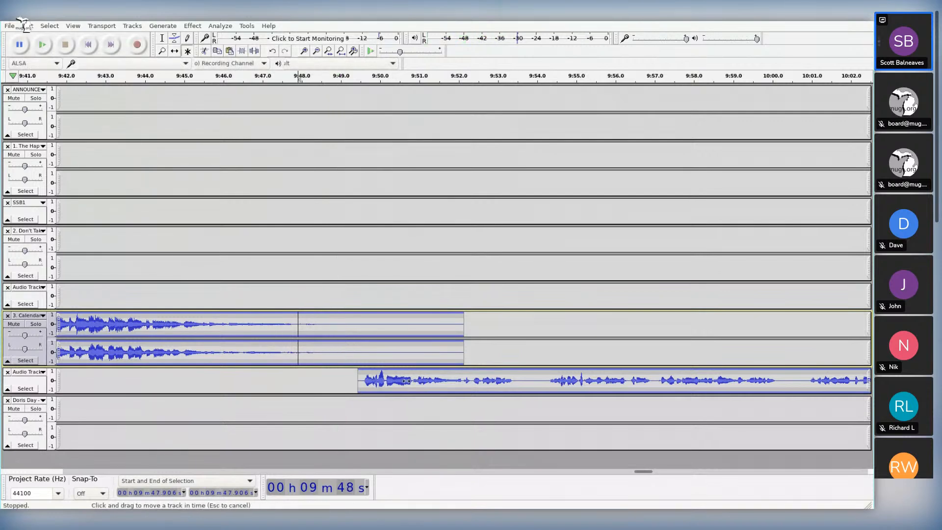
Step: Move the voice clip after "3. Calendar" earlier to start at about 9:47.0, and play the transition from about 9:44.2
drag(395, 381, 194, 370)
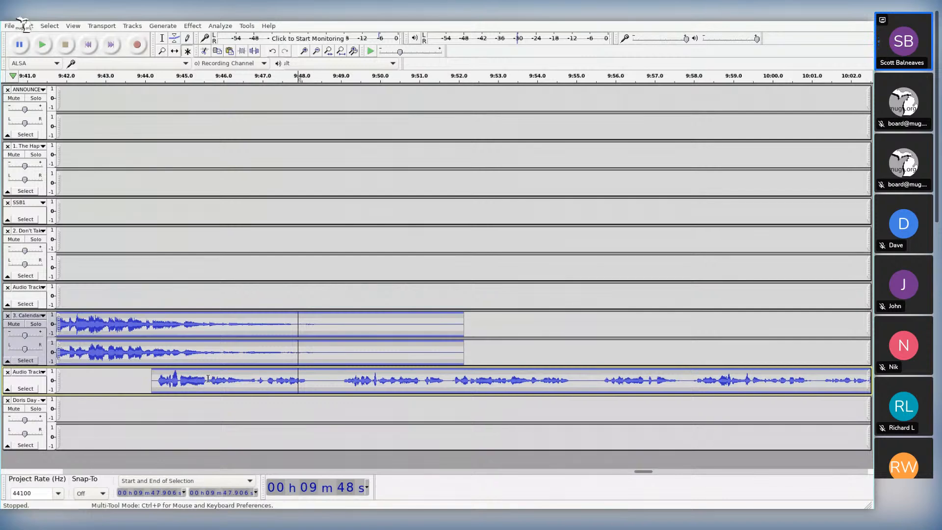
drag(192, 380, 295, 378)
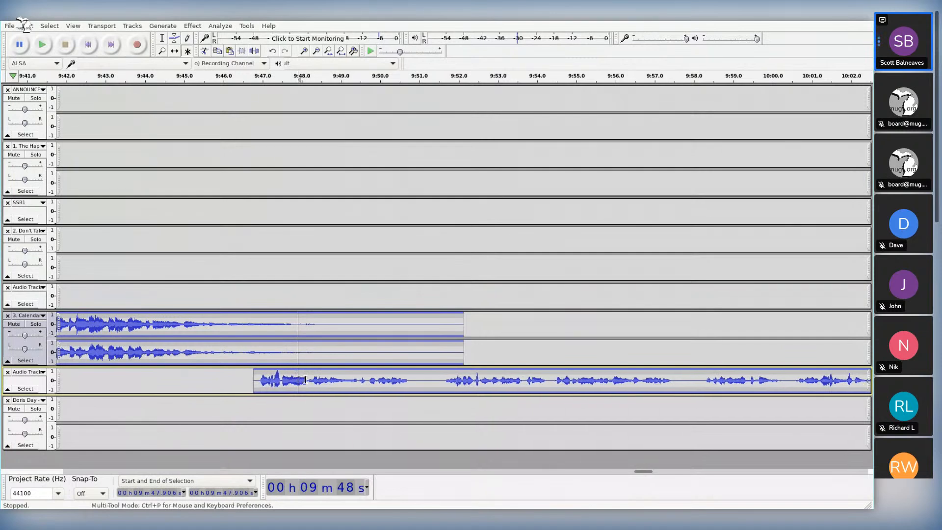
drag(301, 380, 310, 380)
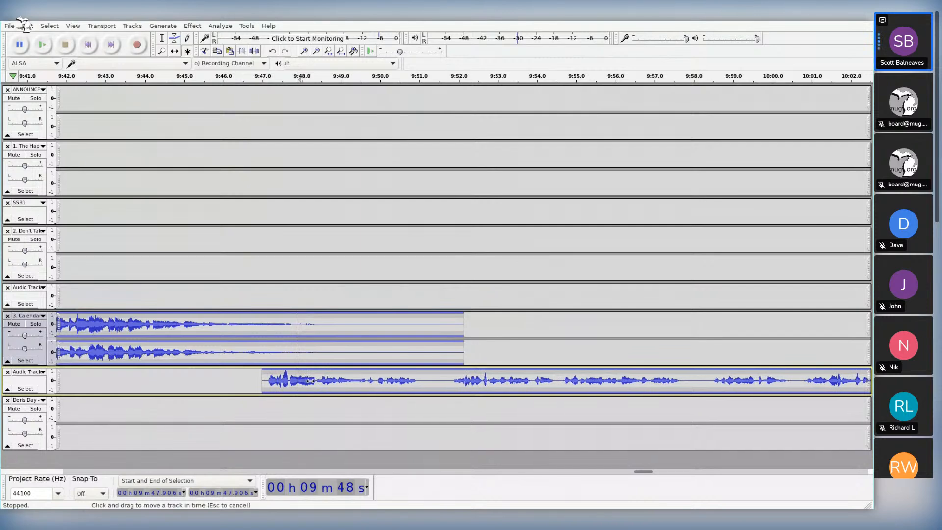
click(151, 324)
key(space)
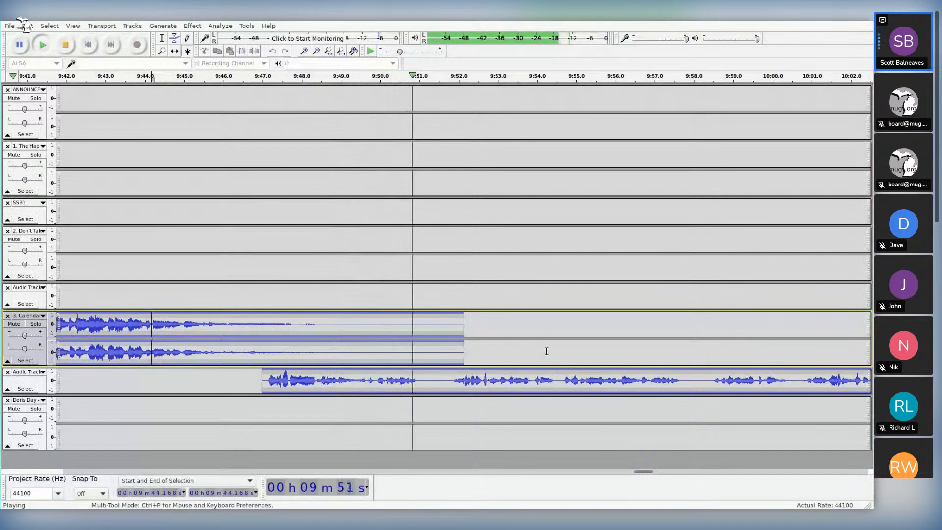
key(space)
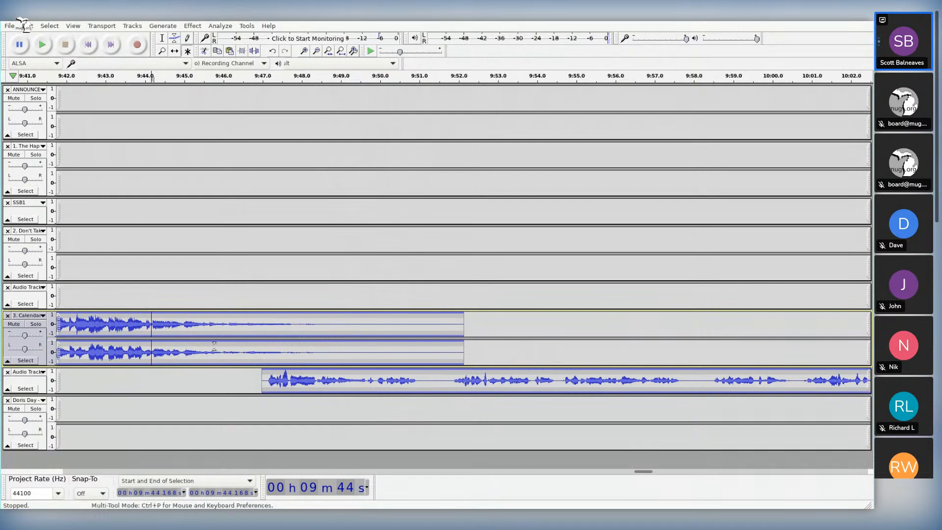
Step: Move the Doris Day song clip earlier to start at about 10:16.8, and play the transition from about 10:15.1
click(42, 386)
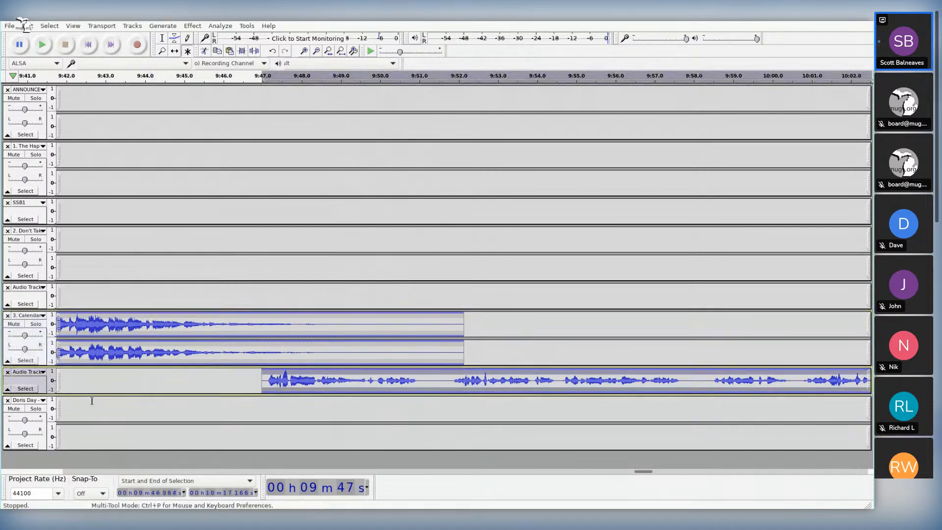
scroll(89, 395, right, 5)
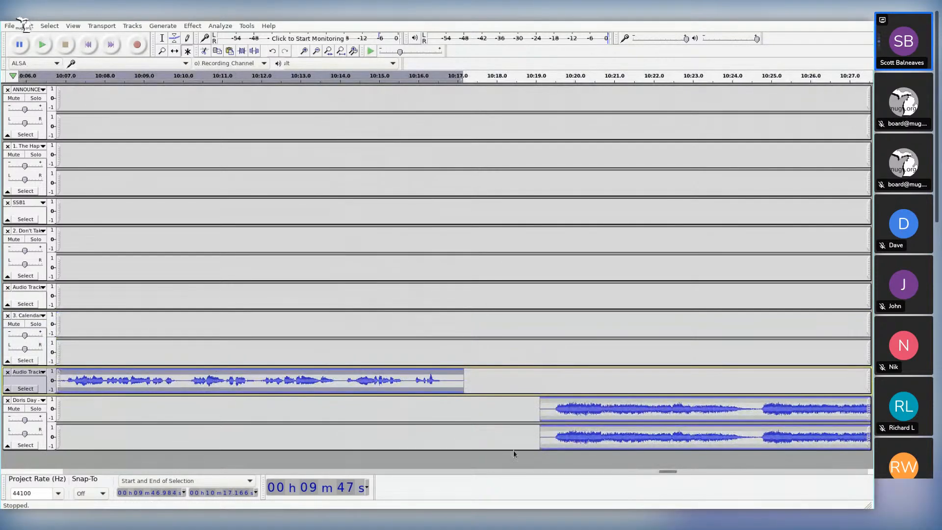
drag(634, 407, 542, 419)
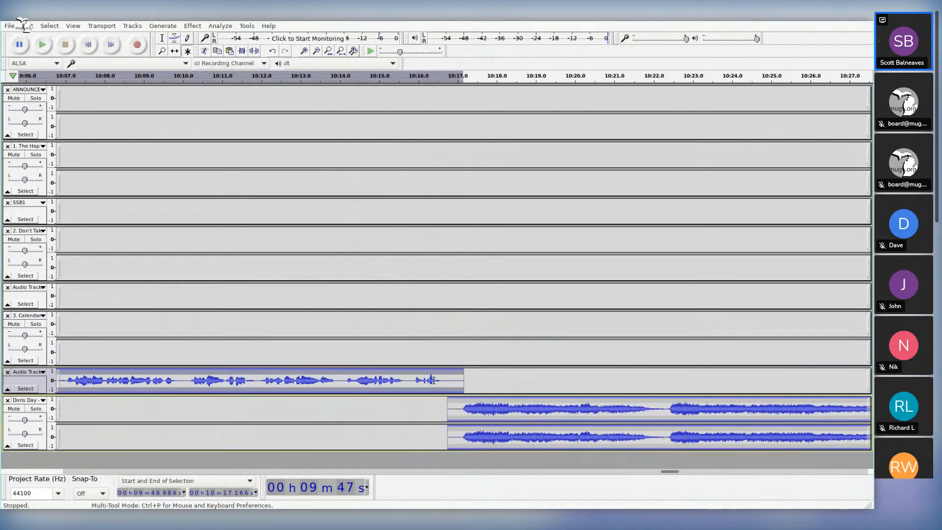
click(382, 382)
key(space)
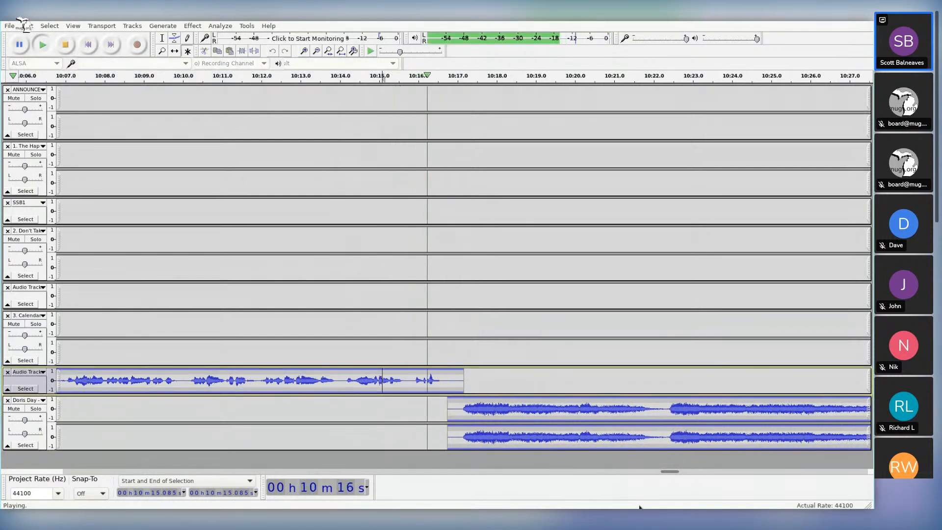
key(space)
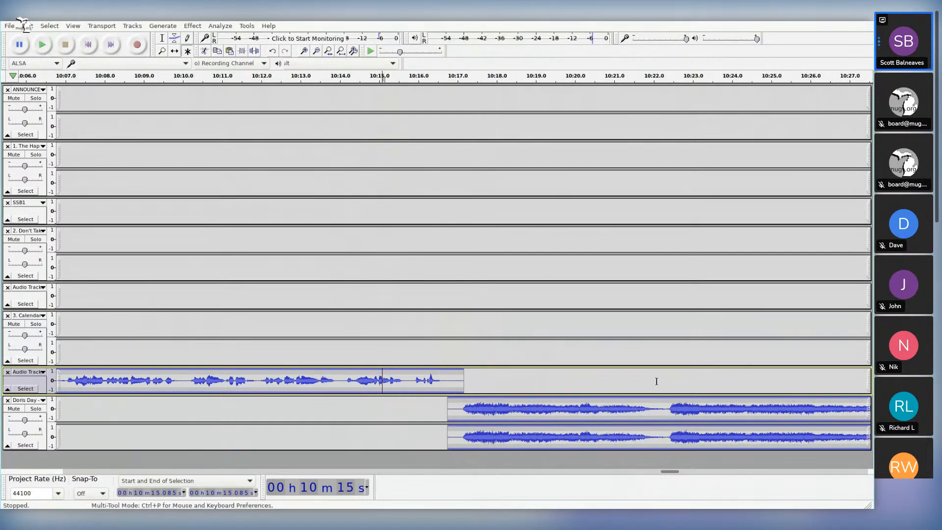
Step: Play the end of the Doris Day song from about 13:28.0 to check how it finishes
click(43, 442)
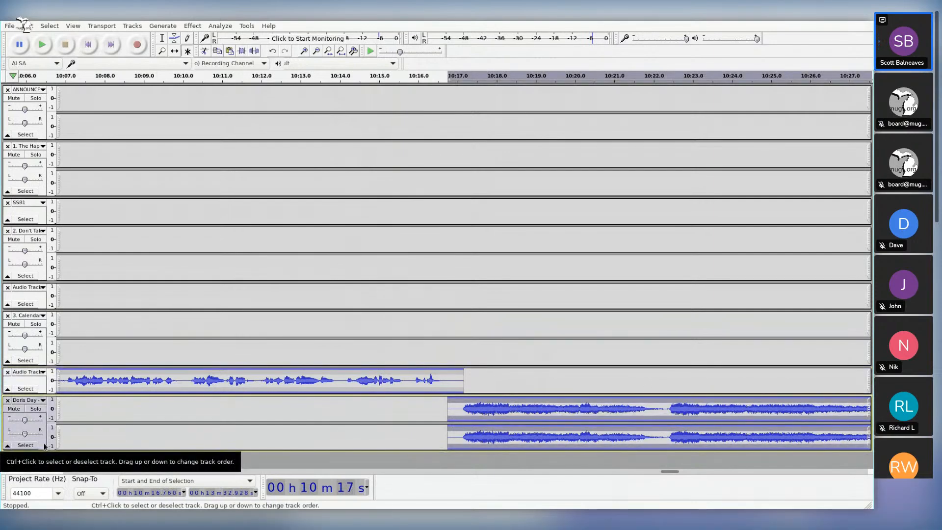
key(ctrl+])
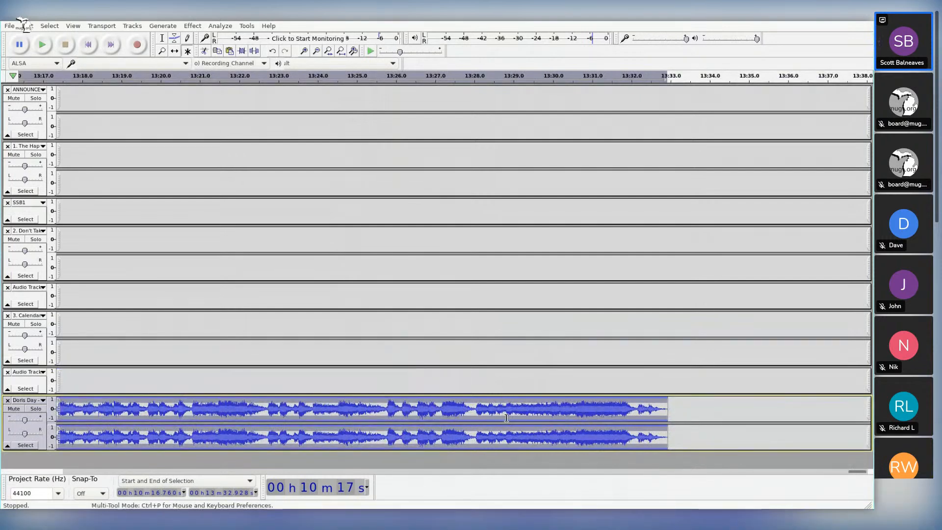
click(474, 408)
key(space)
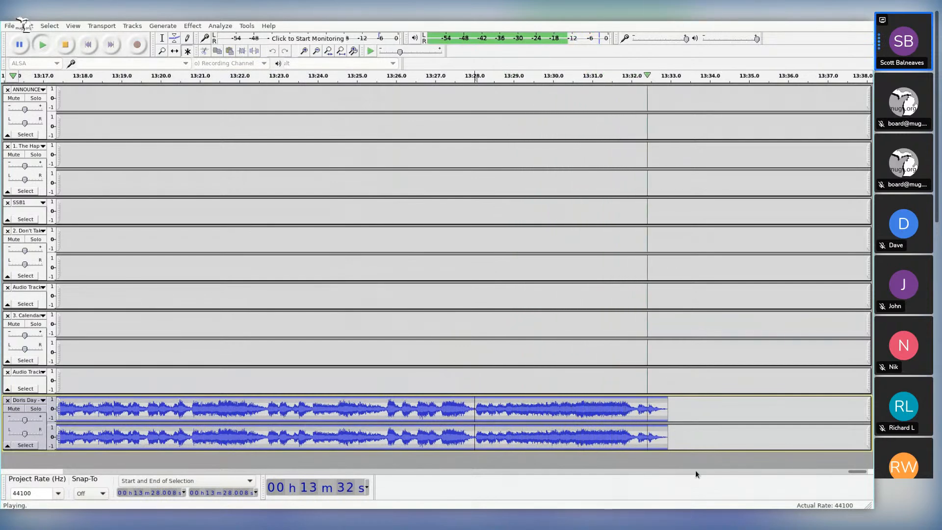
key(space)
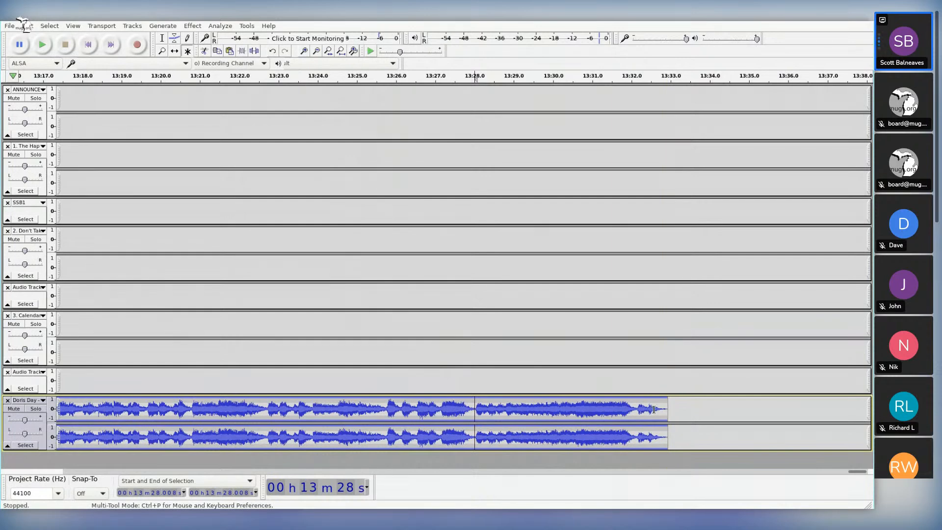
Step: Apply Fade Out to the Doris Day song from about 13:32.6 to its end, and play the ending from about 13:30.8
drag(654, 410, 668, 410)
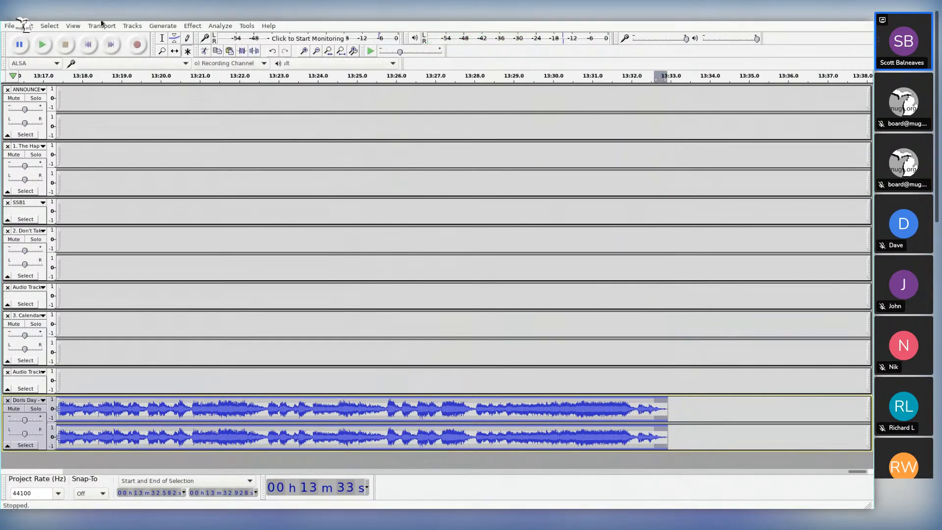
click(192, 26)
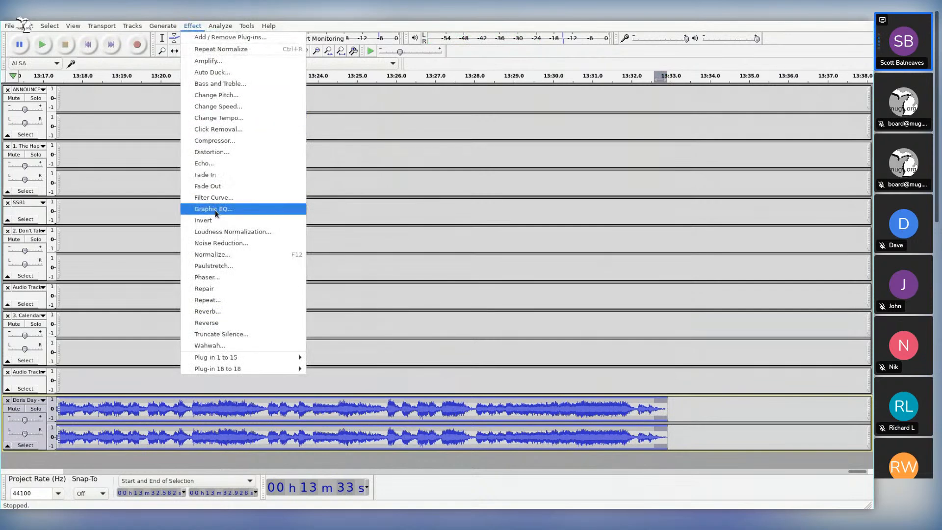
click(219, 188)
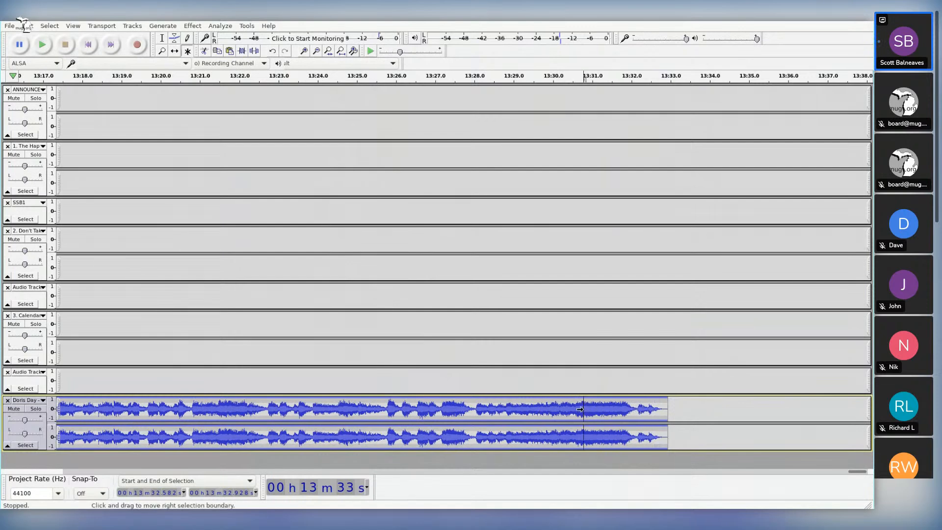
click(583, 409)
key(space)
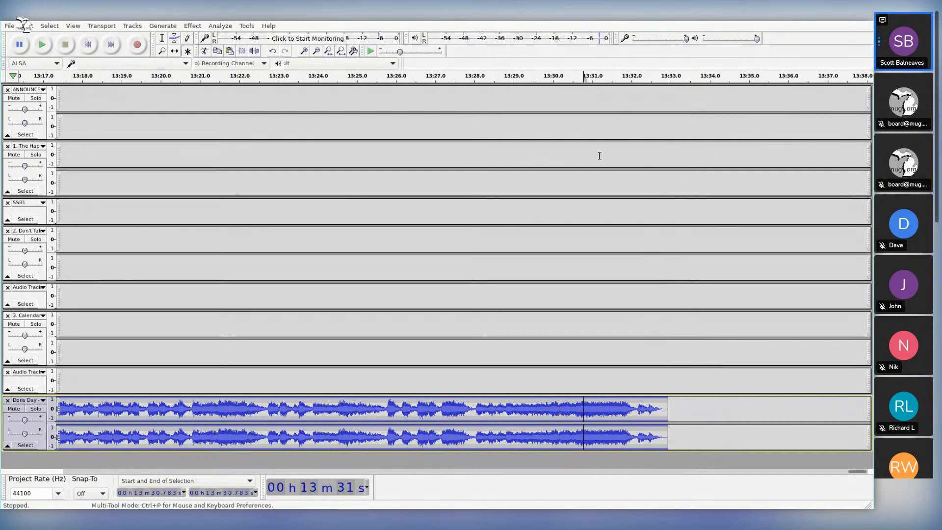
Step: Save the project as SSB_2022-03-13_01.aup in the hour1 folder
click(11, 25)
mouse_move(43, 82)
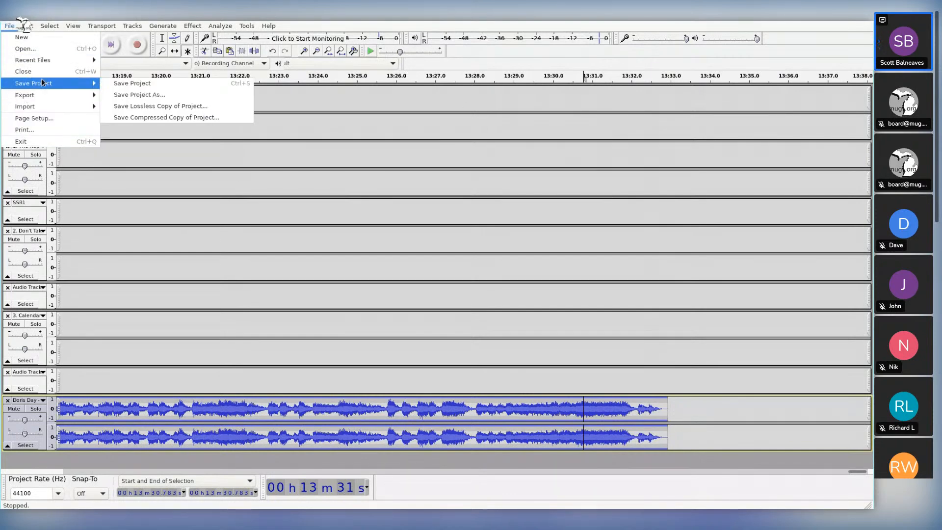
click(132, 83)
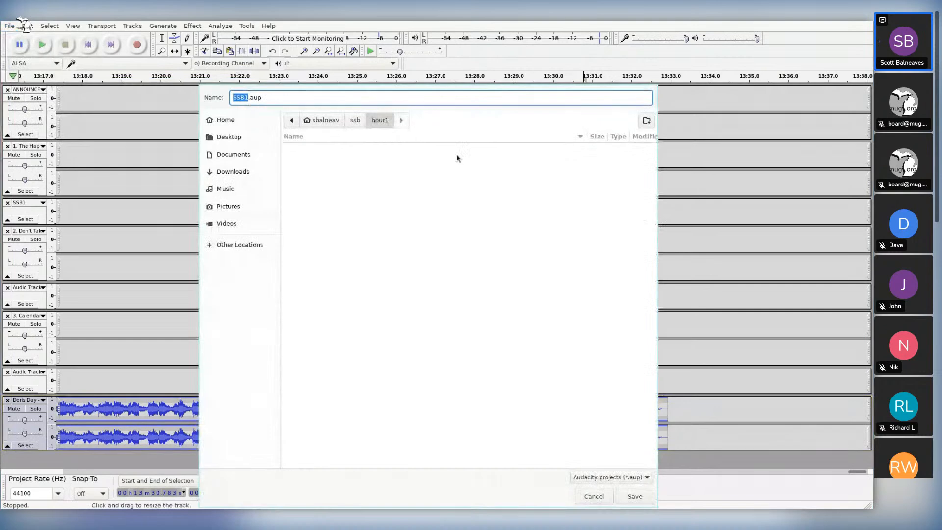
key(Right)
text(_)
text(2021)
text(-03-1)
text(3)
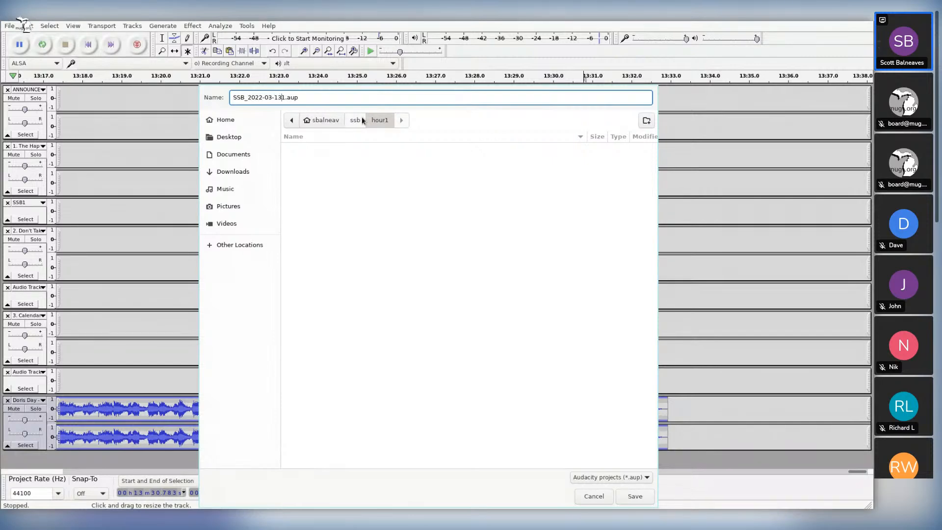
text(_0)
click(288, 103)
click(631, 496)
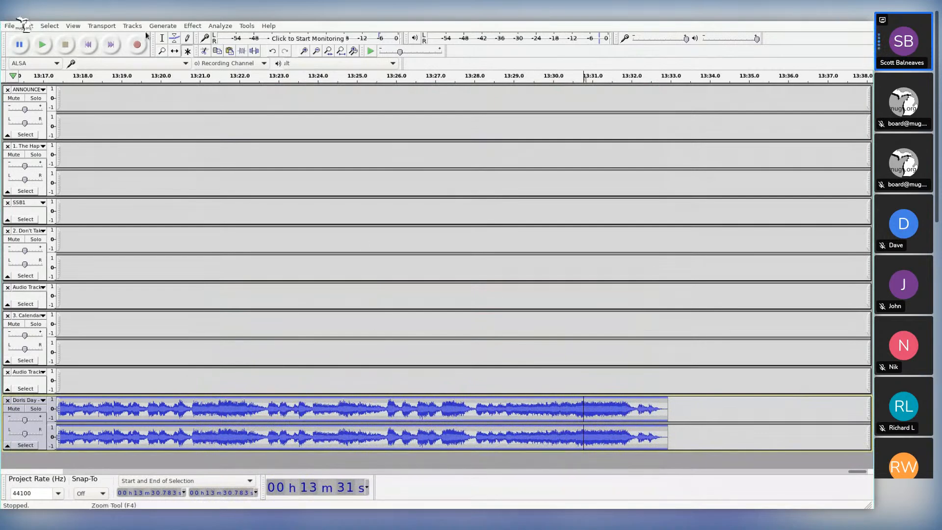
Step: Export the show as SSB_2022-03-13_01.mp3 in the home folder, using constant 256 kbps and Joint Stereo
click(8, 26)
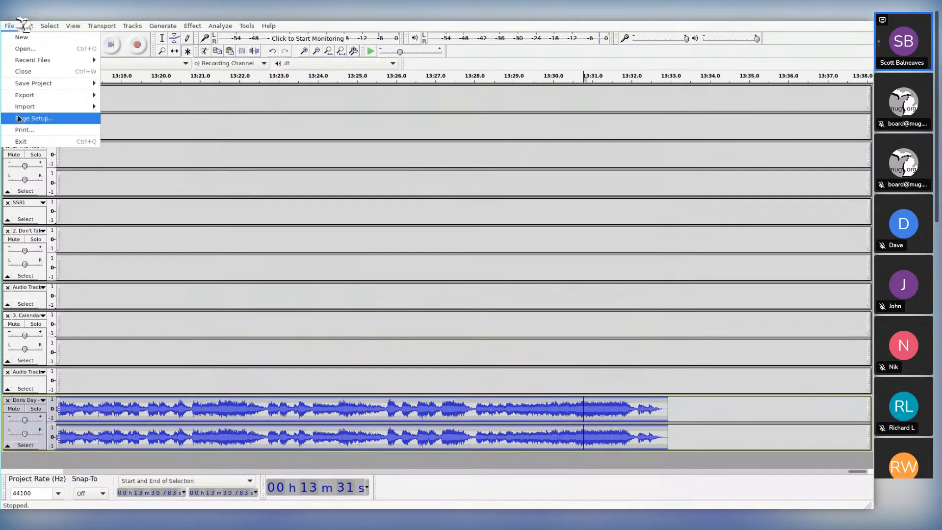
mouse_move(22, 95)
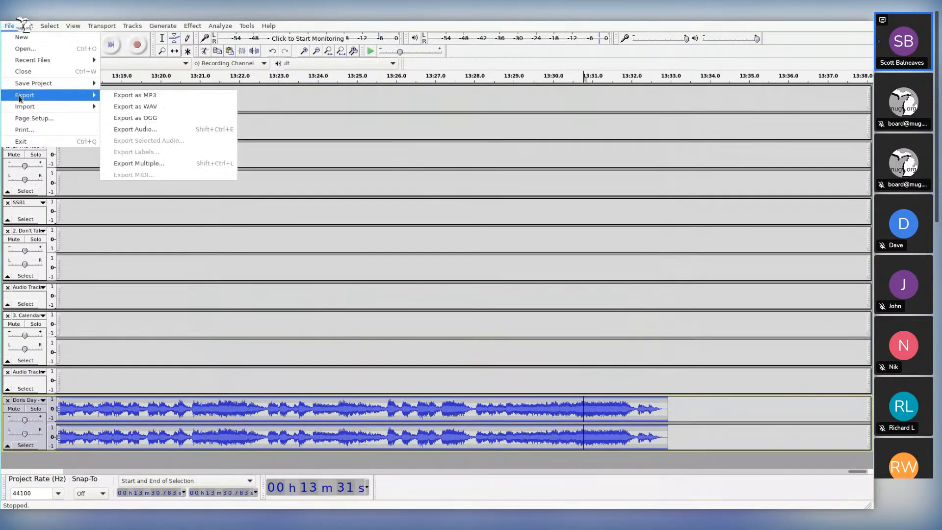
click(136, 98)
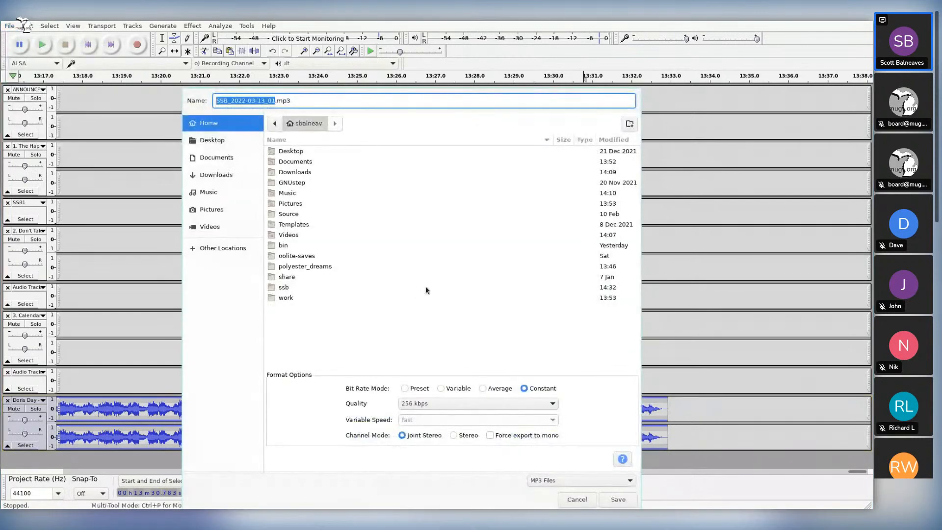
click(617, 498)
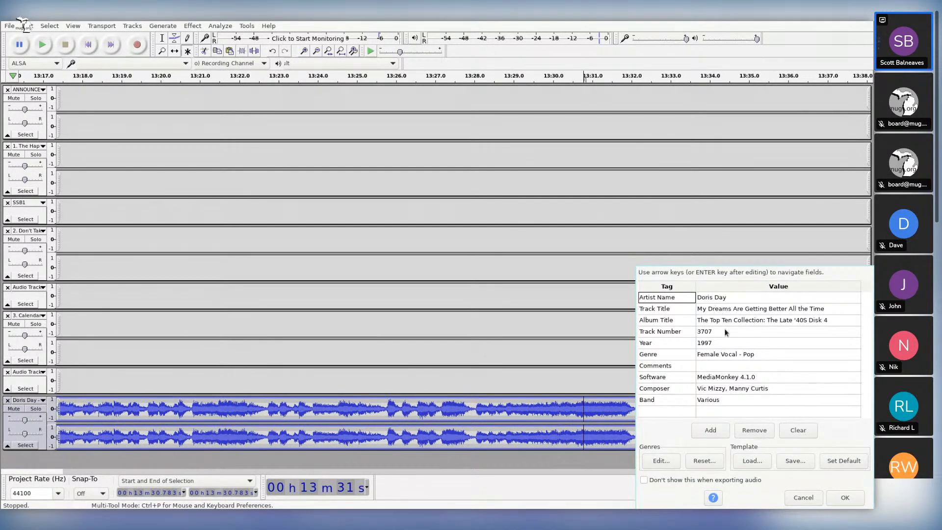
Step: Clear the metadata tags, enter the presenter's artist name and the track title "Scott's Sunday Best 2022-03-13 Segment 01", and complete the export
click(792, 429)
click(713, 300)
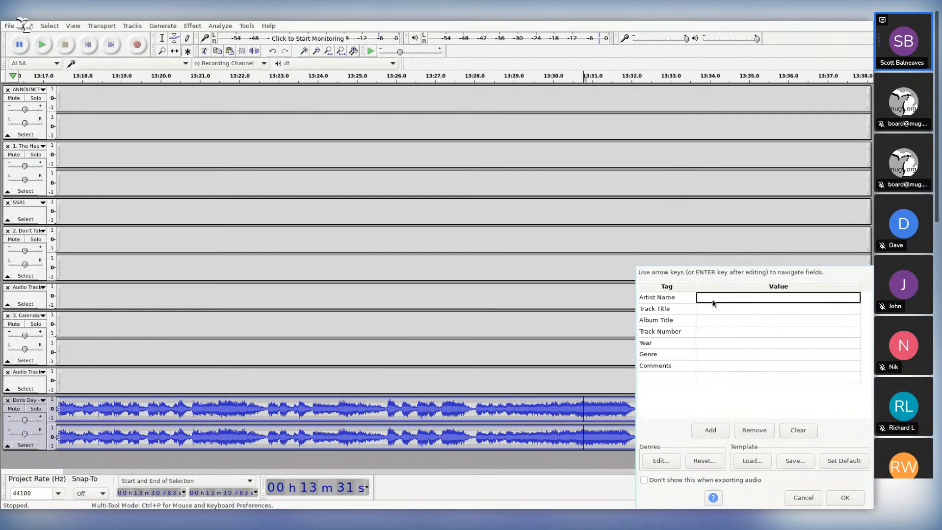
text(Scott Bes)
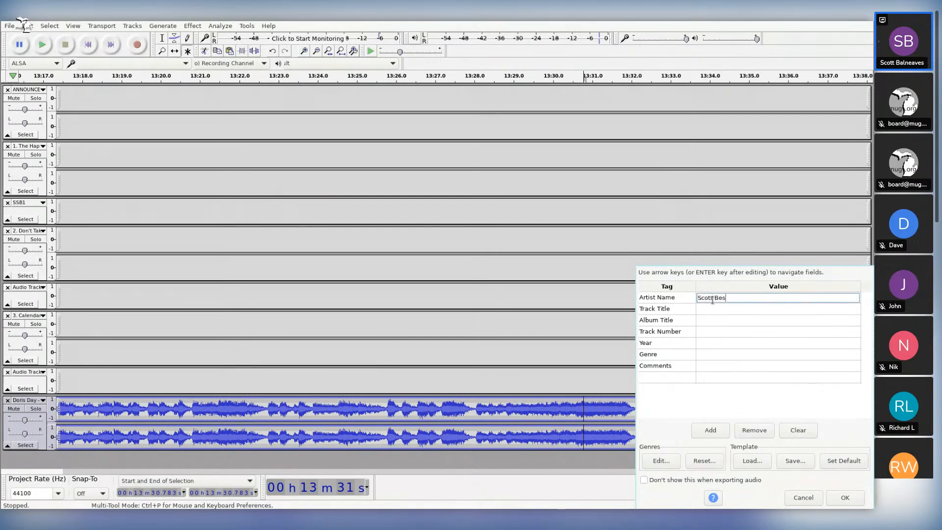
text(t)
click(738, 309)
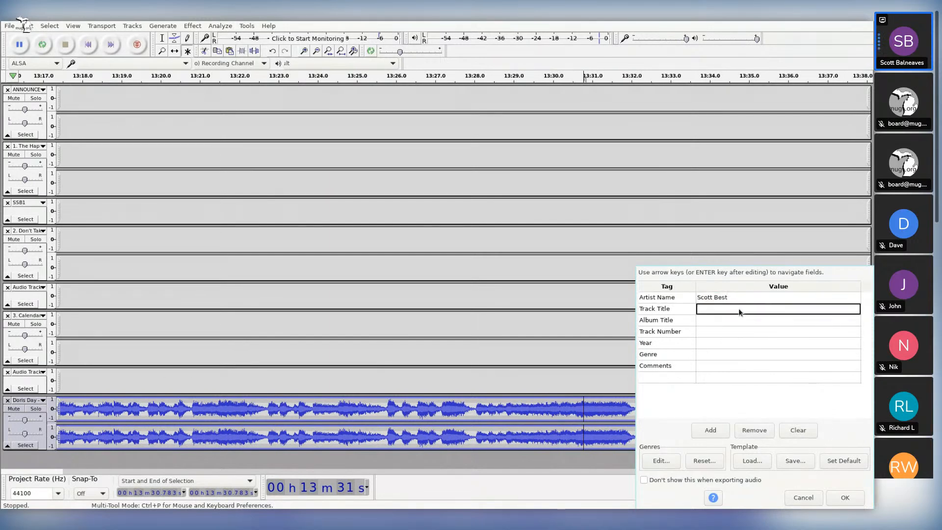
text(Scott's Sund)
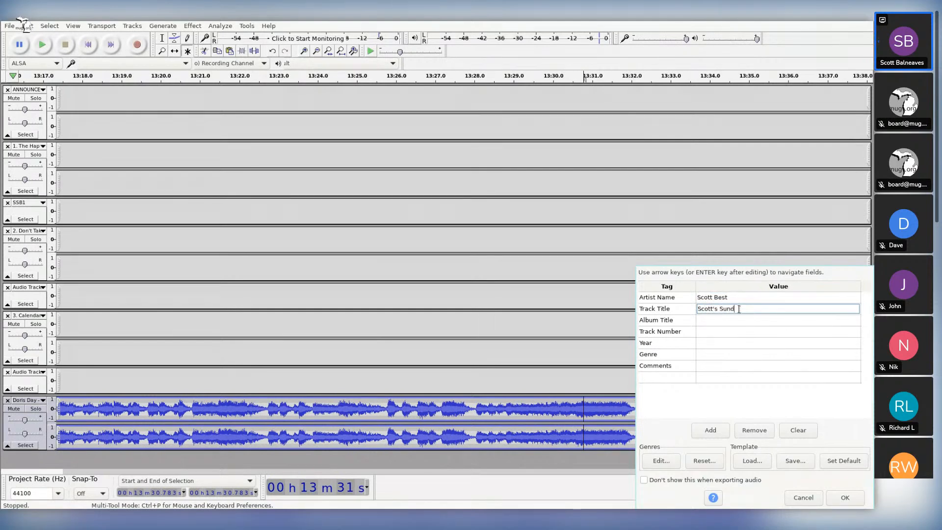
text(ay Best 2022-03-13 Segment)
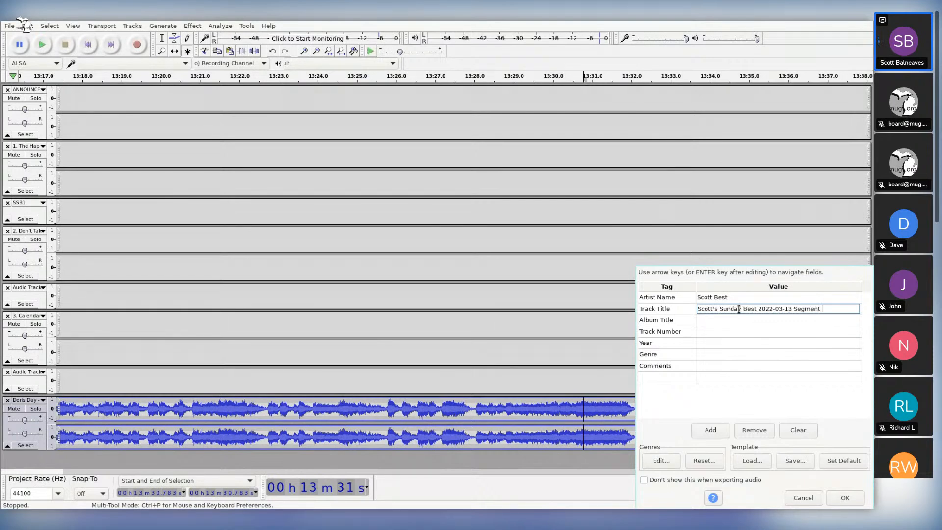
text( 01)
click(844, 498)
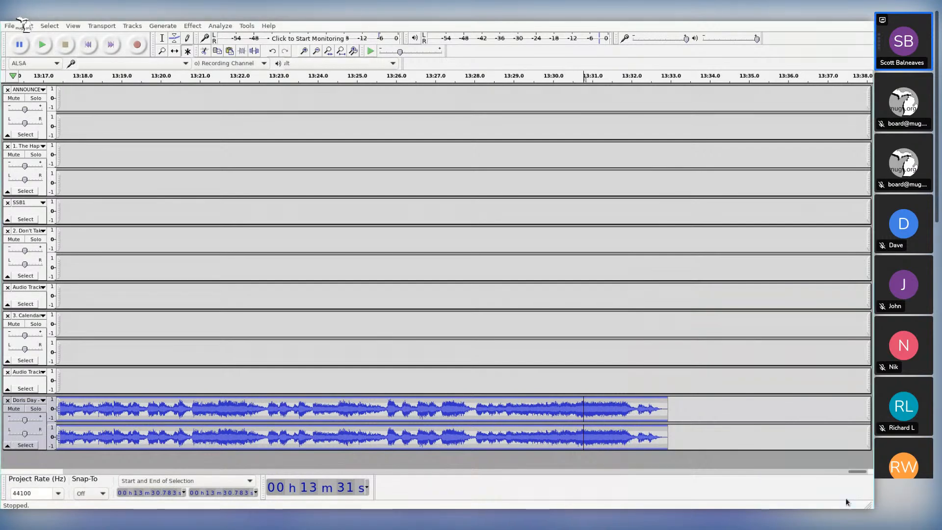
Step: In a new terminal, list the home folder with ls and ls -sl to check the exported MP3, and close the terminal
key(super+Return)
text(ls)
key(Return)
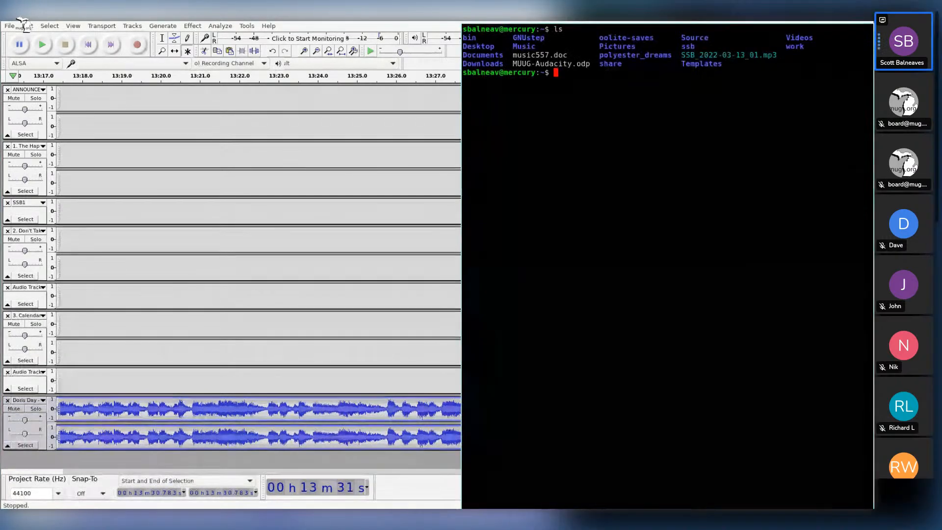
text(ls -sl)
key(Return)
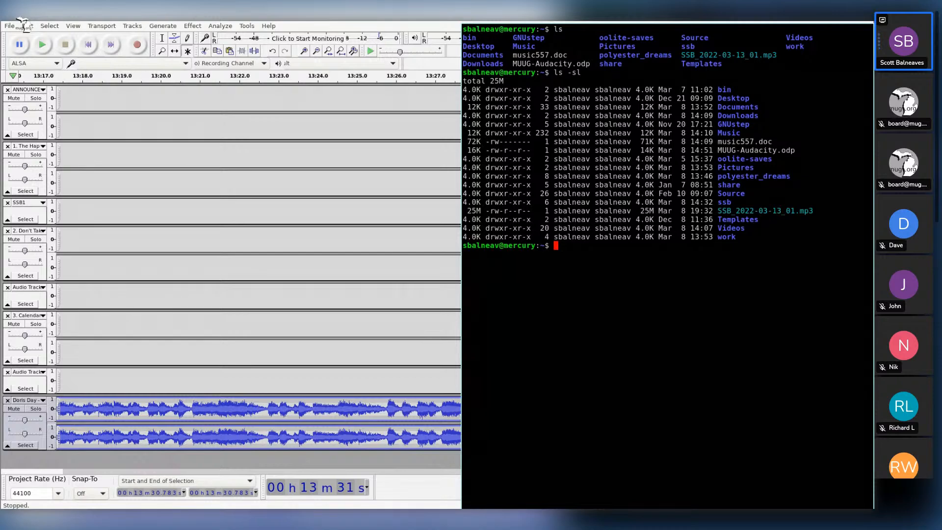
key(ctrl+d)
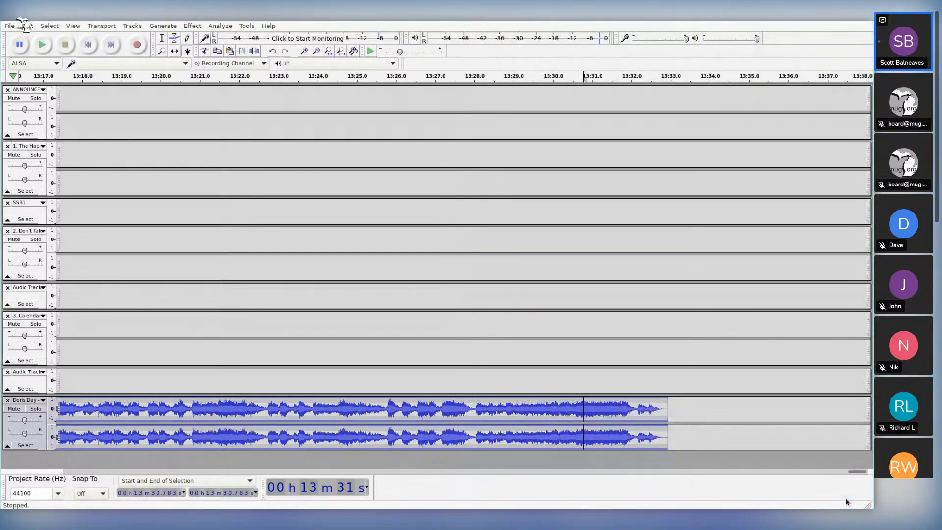
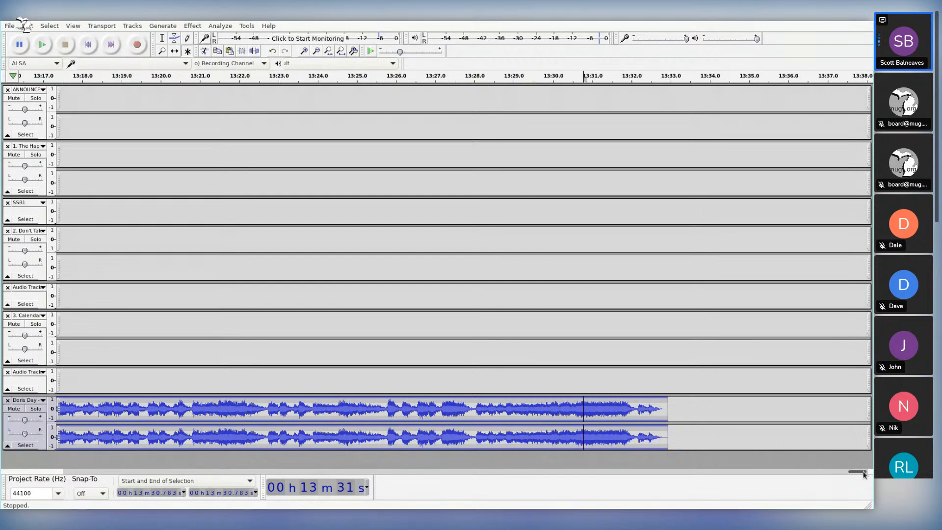
Step: Close the current show project, saving its changes
key(ctrl+f)
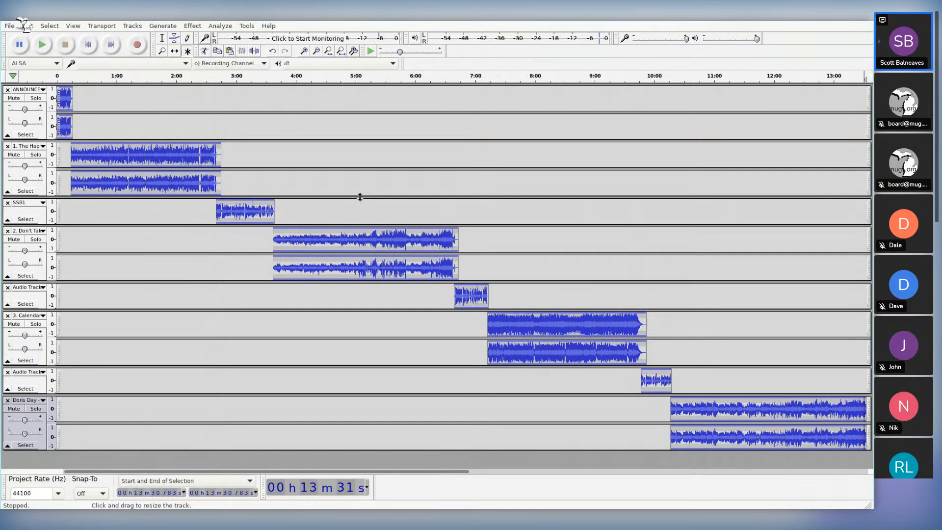
key(super+c)
key(Escape)
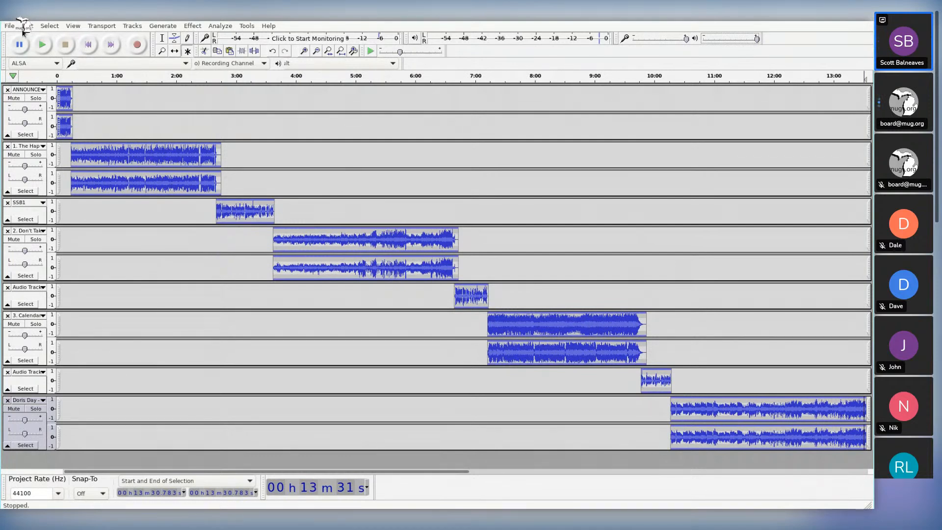
click(9, 27)
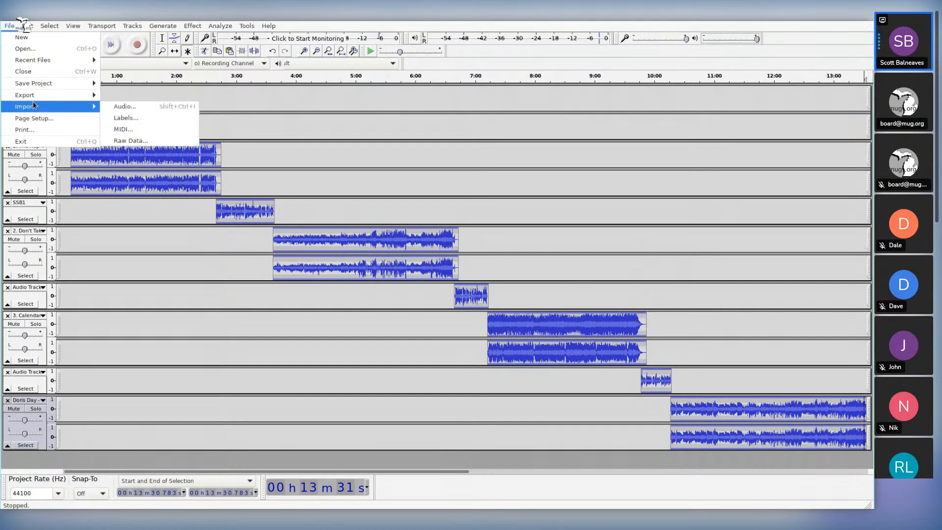
mouse_move(34, 100)
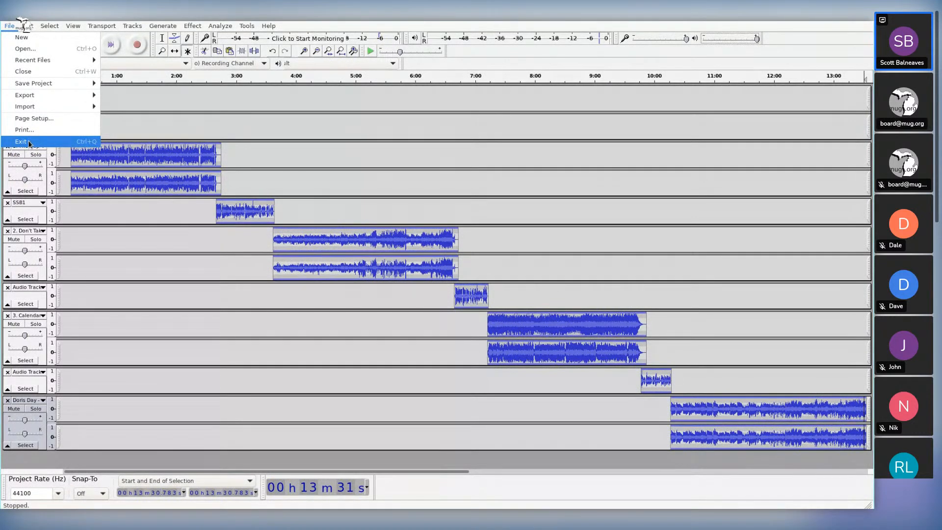
click(23, 71)
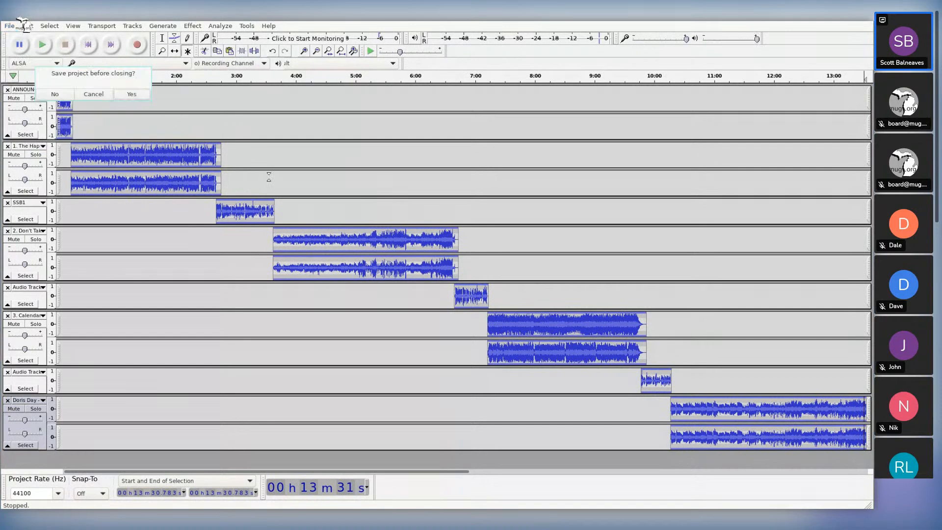
click(142, 96)
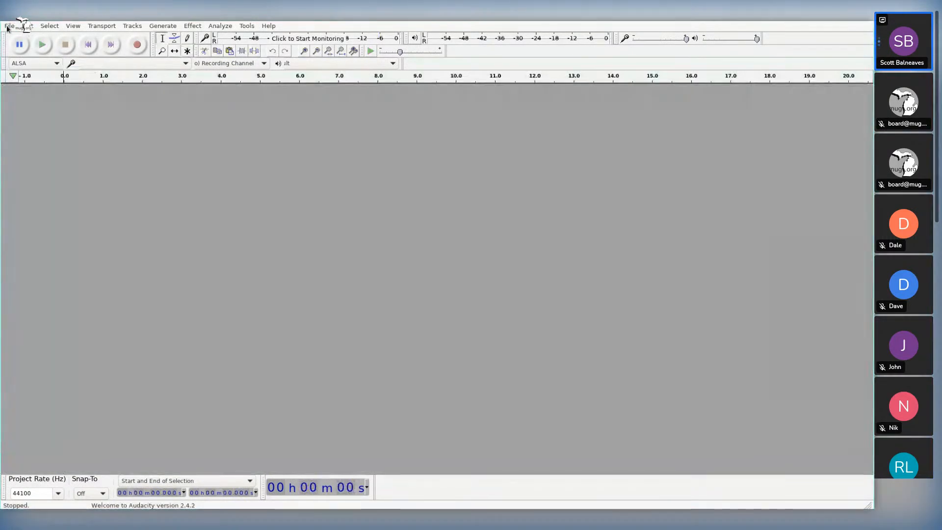
Step: Import the voice recording SSB12.mp3 from the ssb/hour3 folder
click(9, 26)
mouse_move(55, 107)
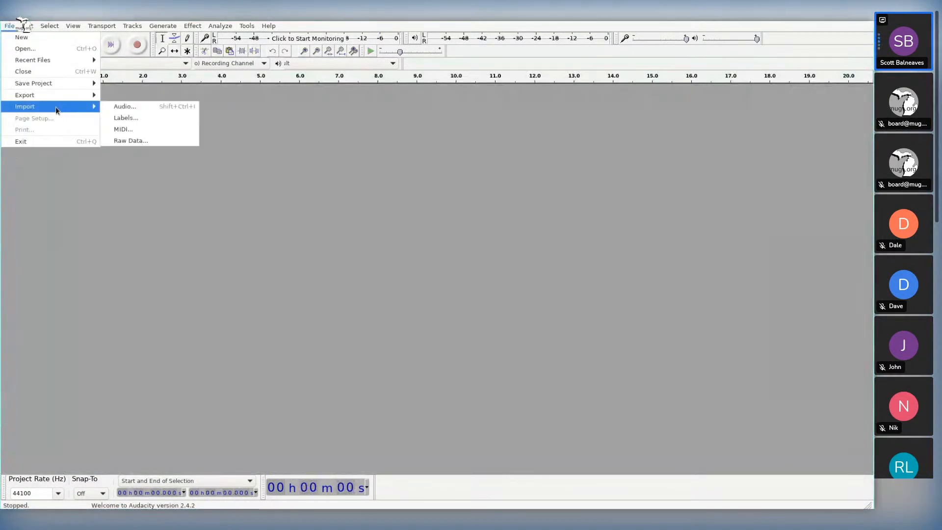
click(117, 107)
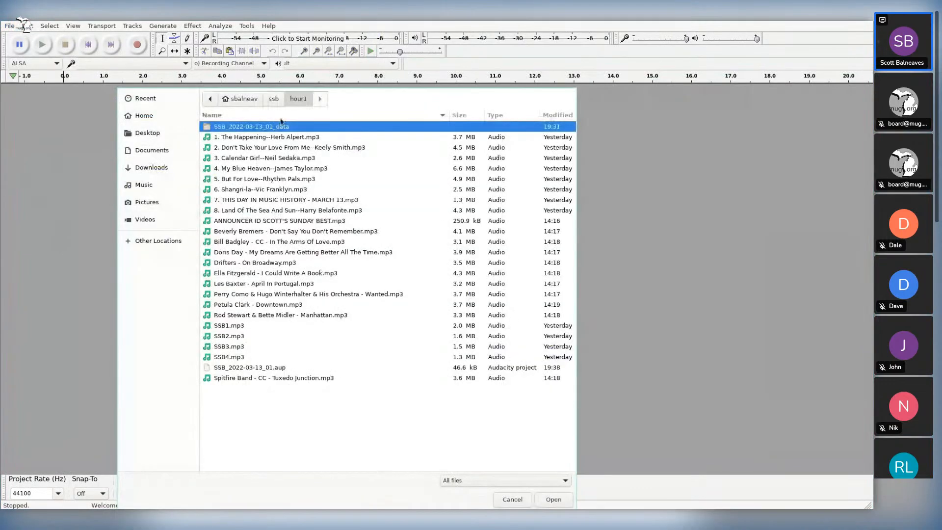
click(273, 98)
double_click(226, 148)
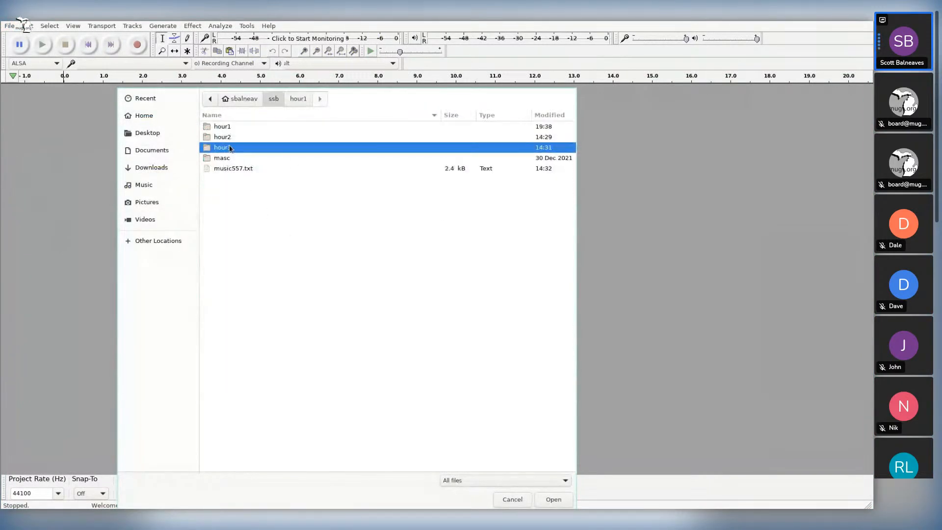
click(246, 347)
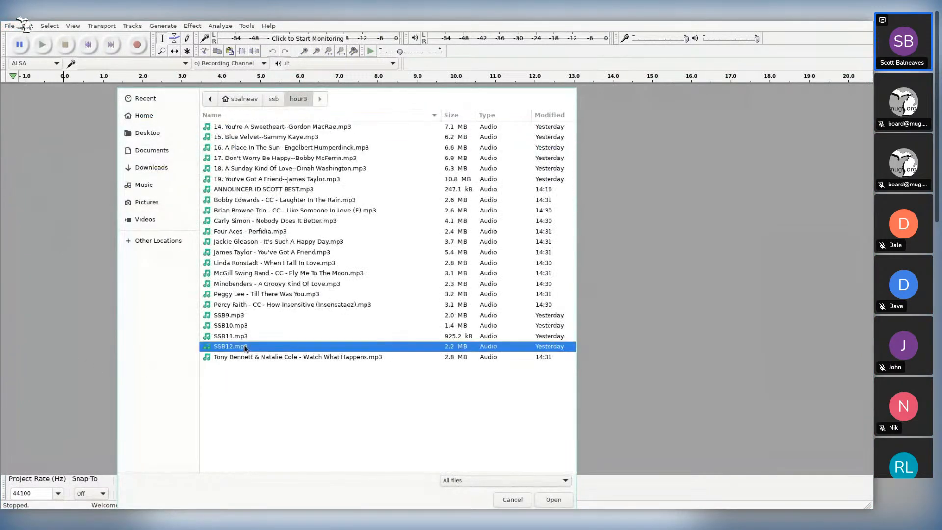
double_click(250, 347)
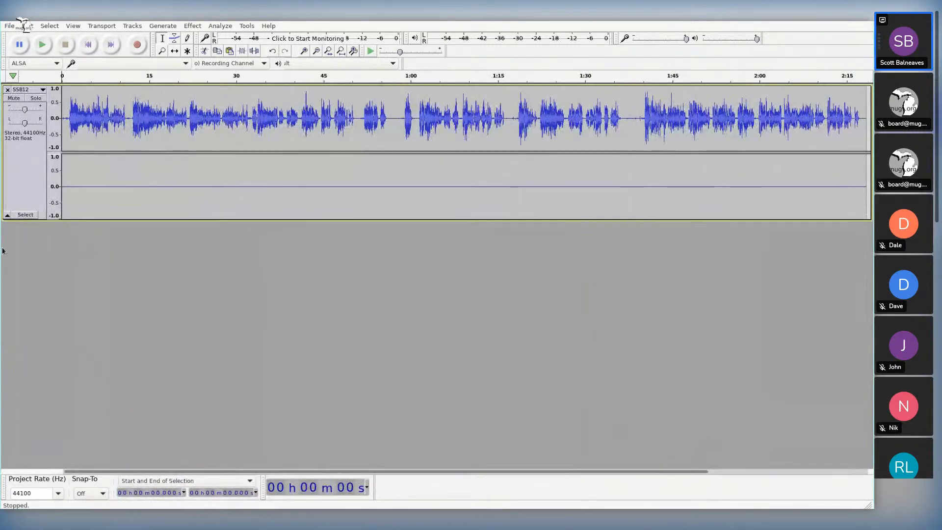
Step: Split the SSB12 stereo track to mono and remove the silent second track
click(38, 90)
click(49, 240)
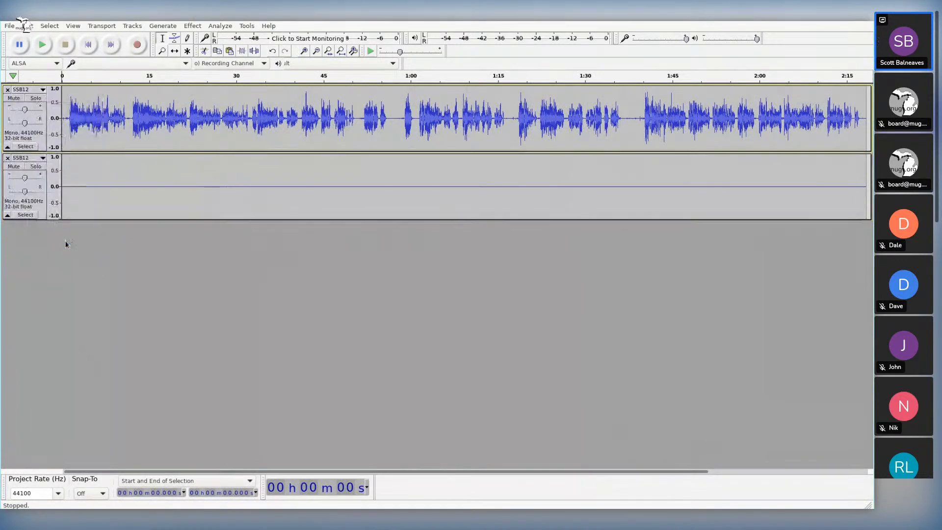
click(8, 158)
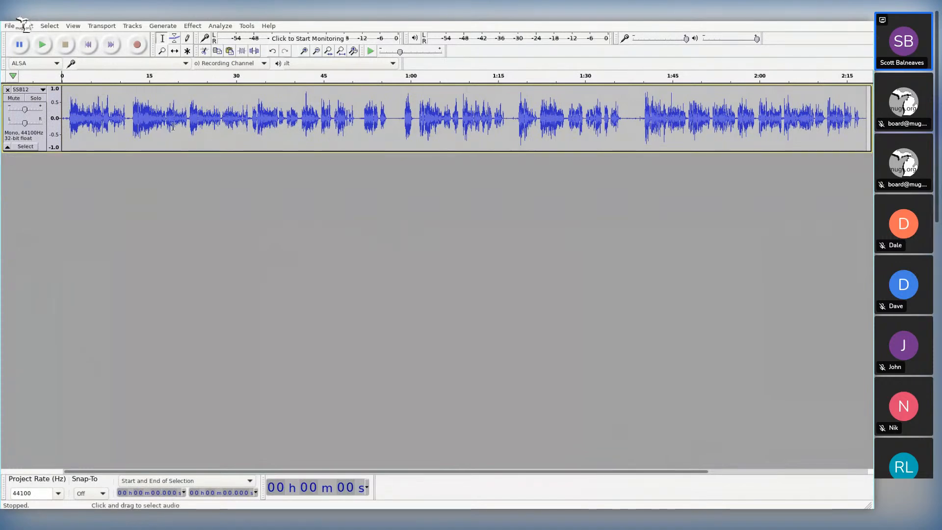
Step: Play SSB12 from about 1.4 s and from about 50.9 s to find where the voice segments separate
click(70, 120)
key(space)
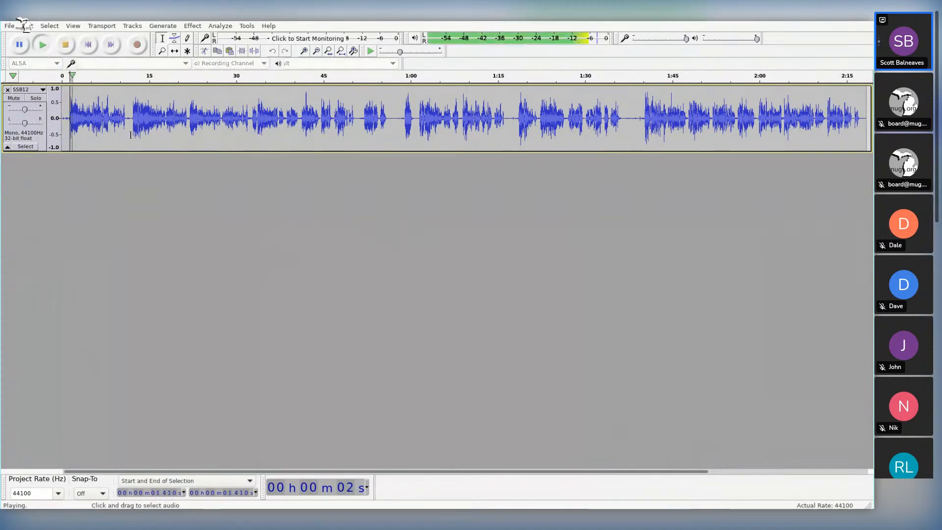
key(space)
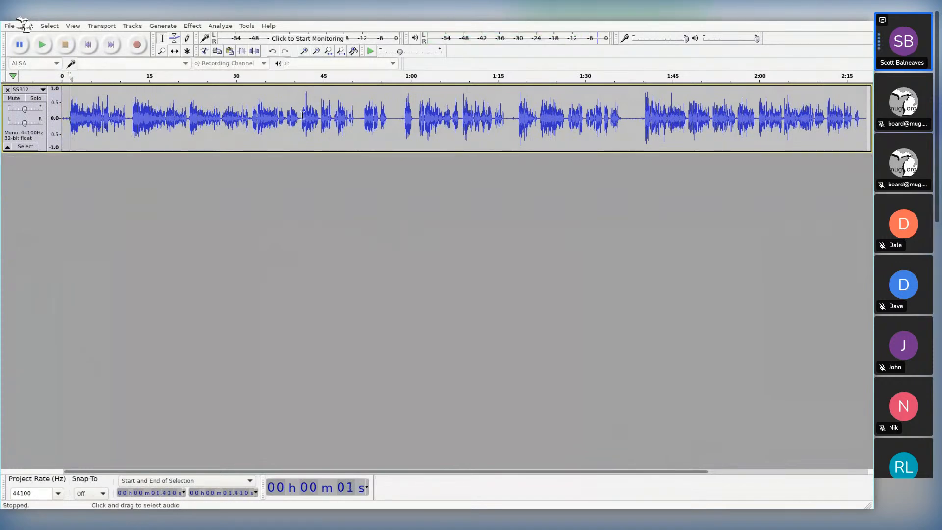
click(357, 119)
key(space)
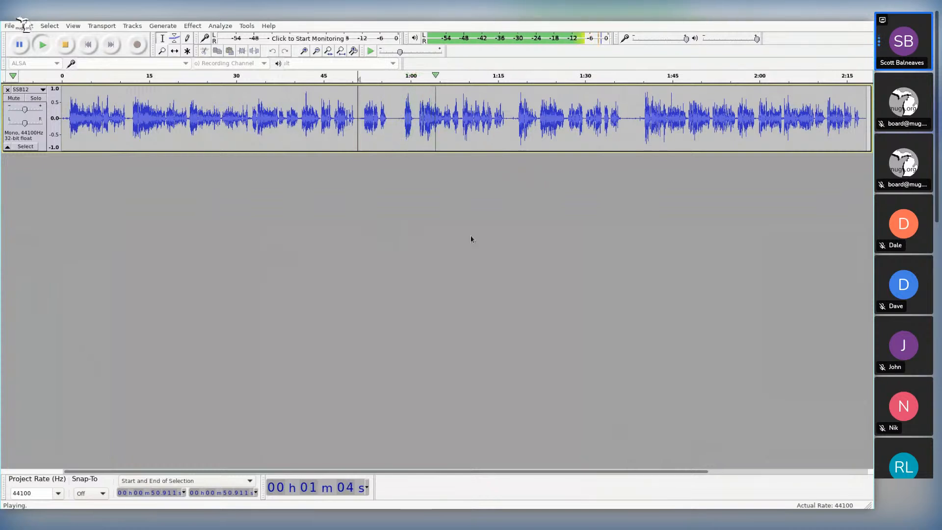
key(space)
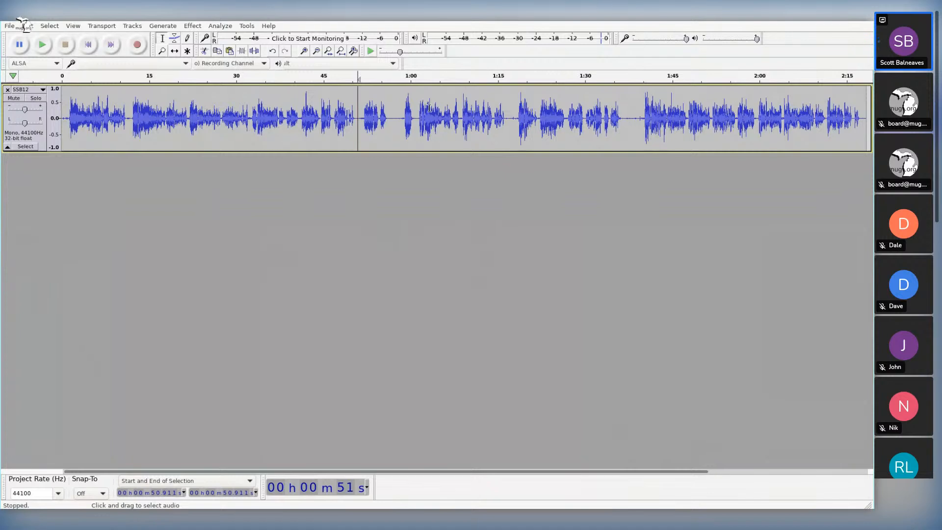
Step: Split SSB12 at about 56.8 s, move the second part to a new mono track, and play from the split
click(392, 127)
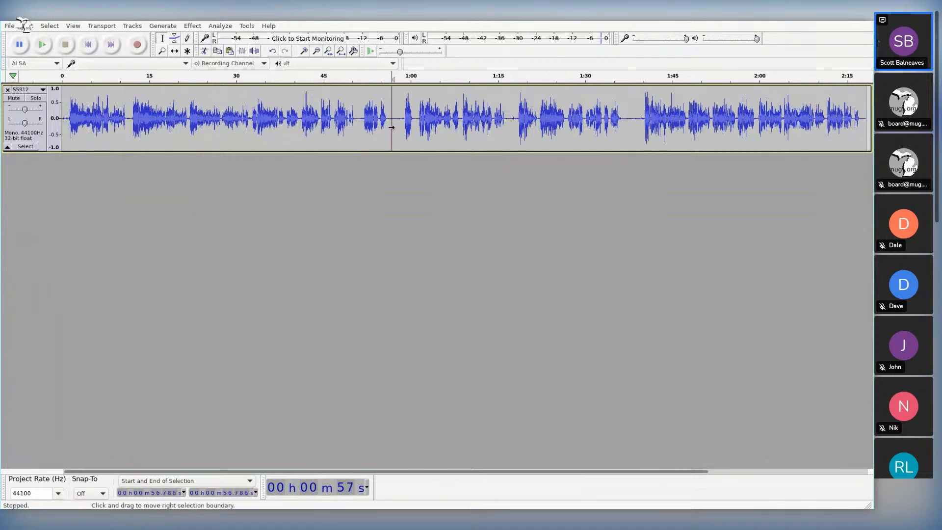
key(ctrl+shift+n)
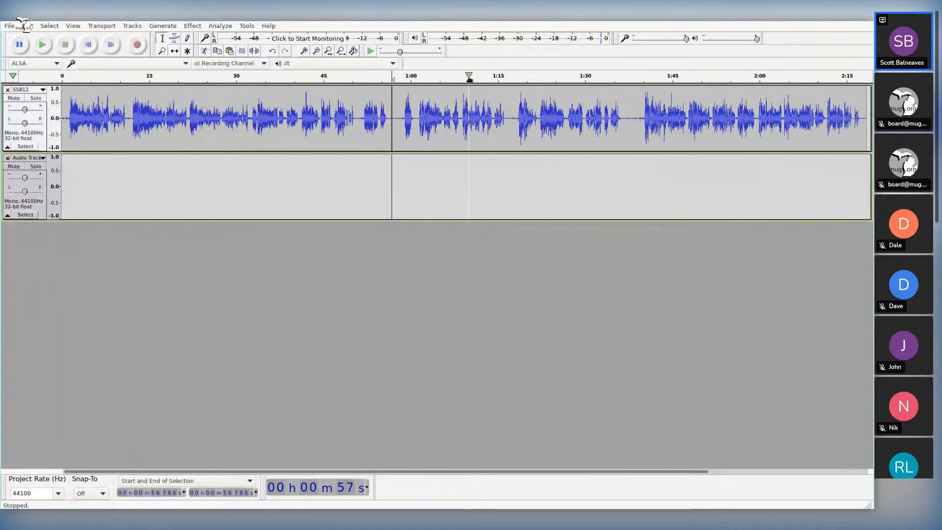
click(187, 51)
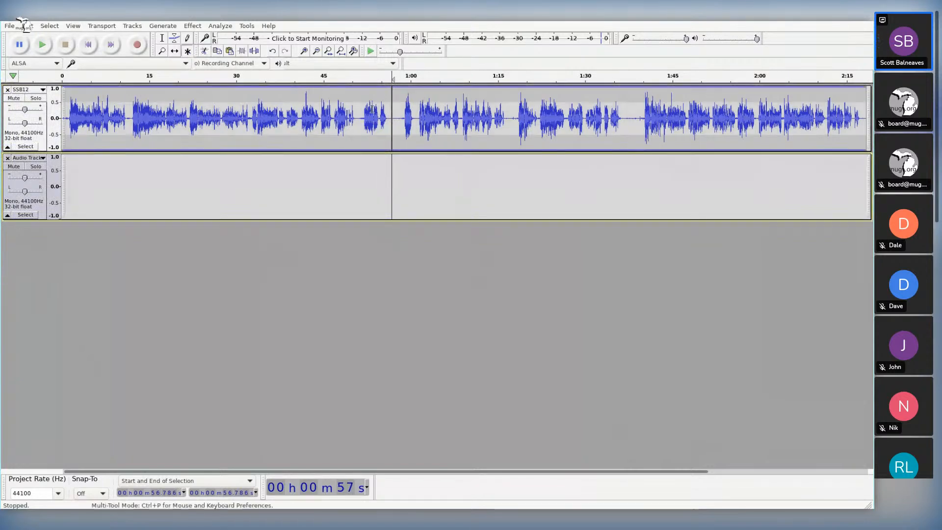
drag(401, 118, 401, 185)
key(space)
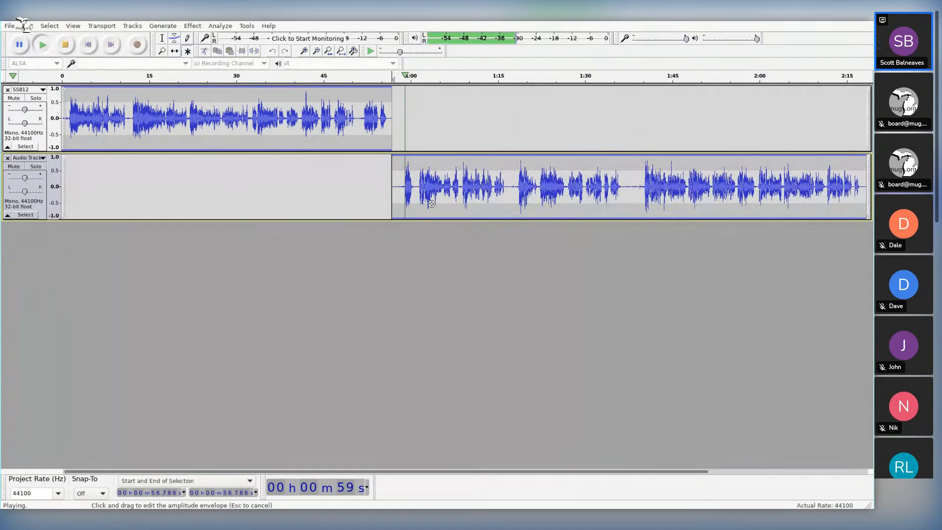
Step: Play the second voice track from about 1:14.2 to find where its first segment ends
key(space)
click(492, 186)
key(space)
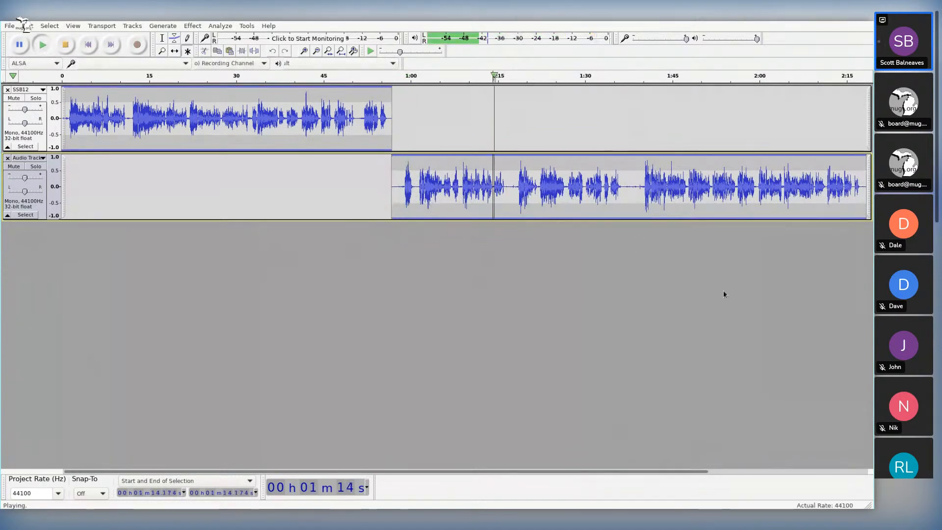
key(space)
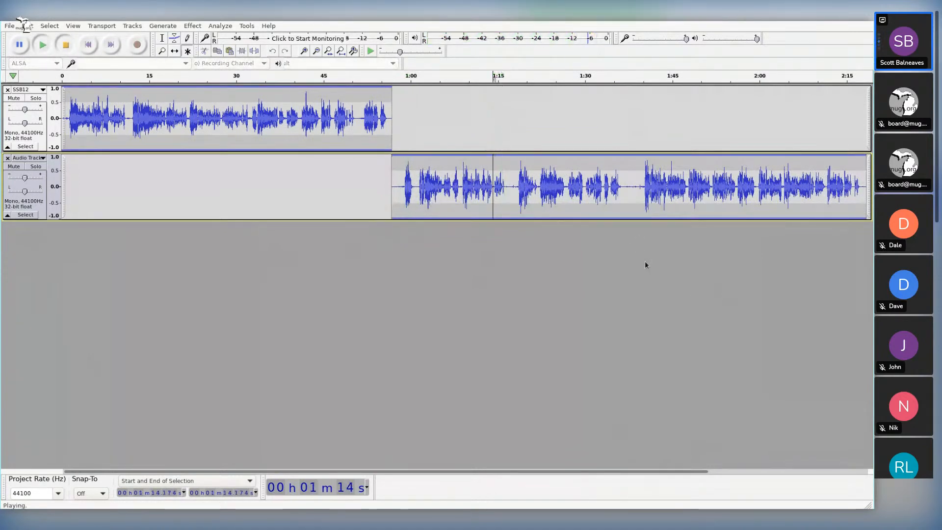
Step: Split the second voice track at about 1:16.9, move the remainder to a new mono track, and play from the split
click(509, 189)
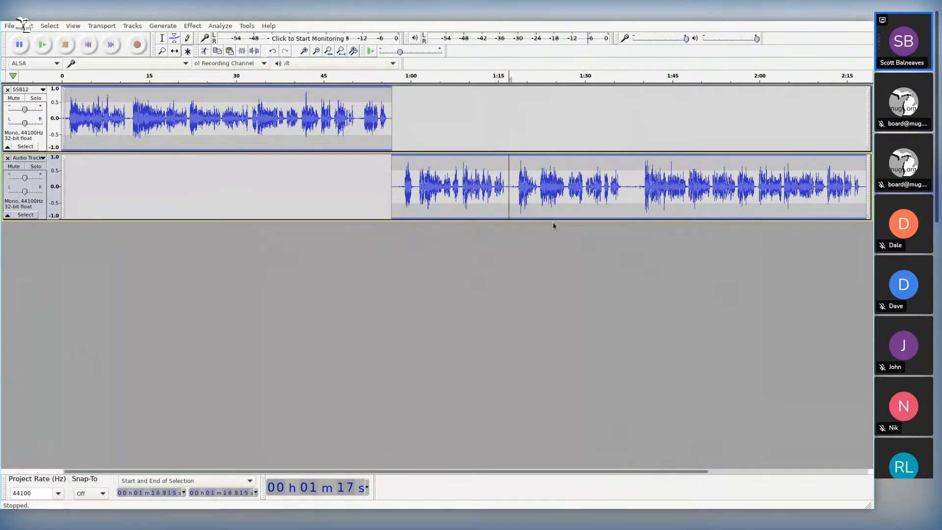
key(ctrl+shift+n)
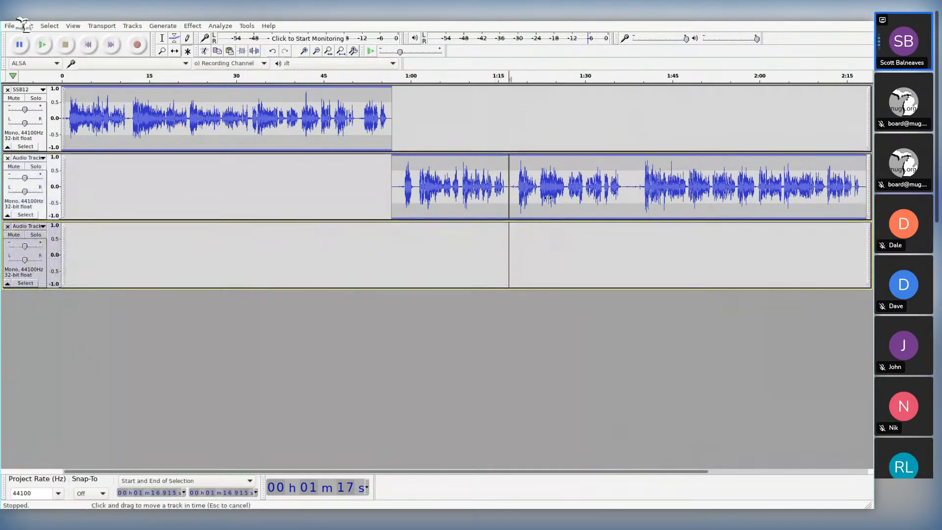
drag(547, 198, 547, 237)
key(space)
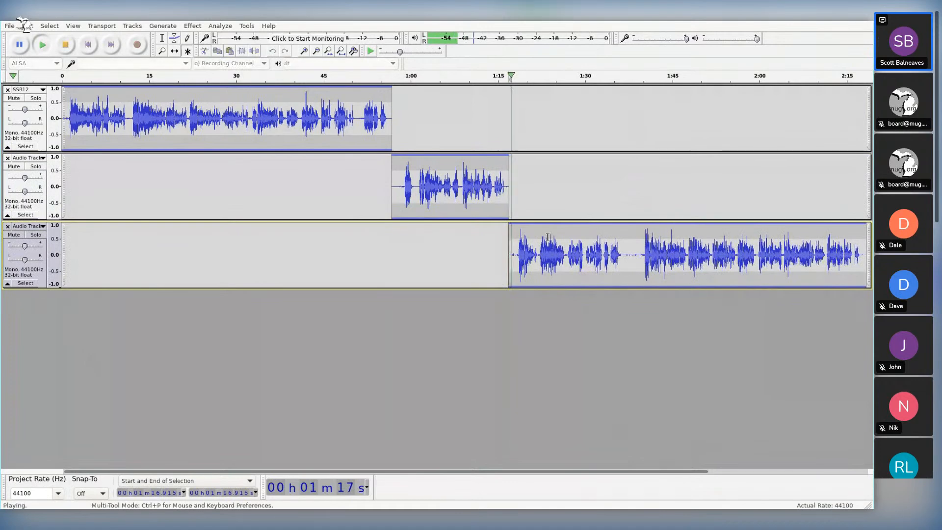
key(space)
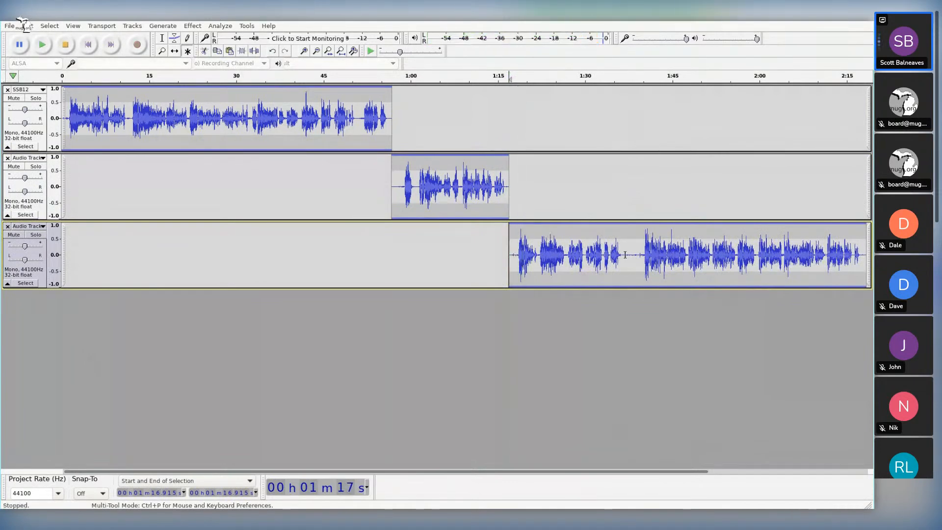
Step: Check the third voice track from about 1:34.5, split it at about 1:36.7, and move the remainder to a new mono track
click(611, 255)
key(space)
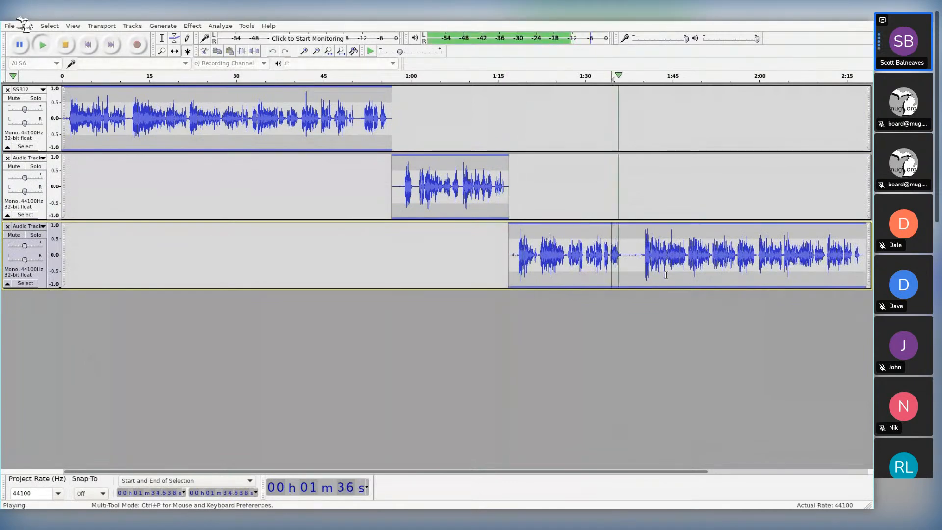
key(space)
click(624, 255)
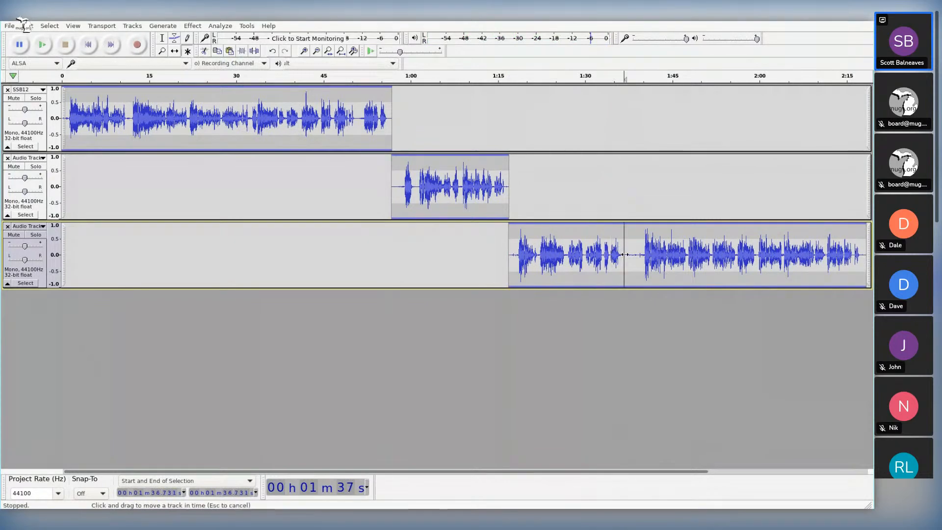
key(ctrl+shift+n)
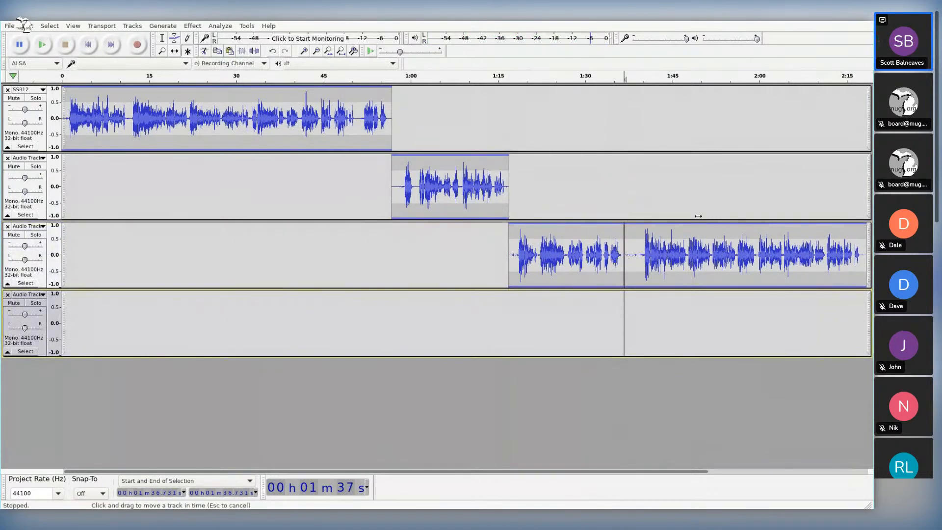
drag(685, 257, 684, 325)
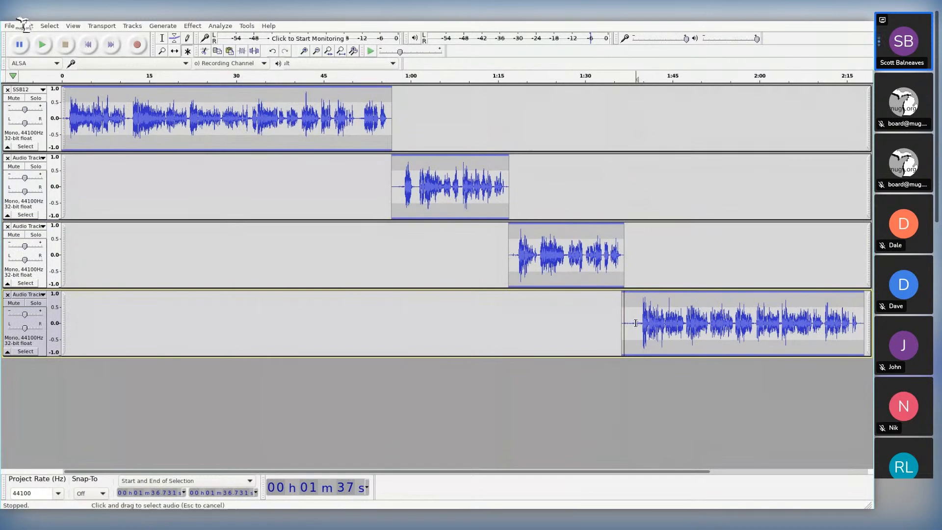
key(space)
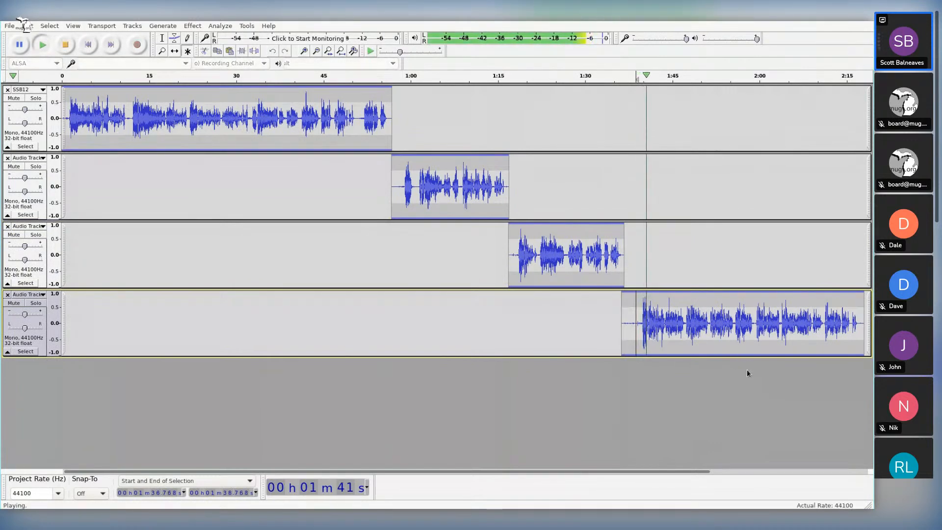
key(space)
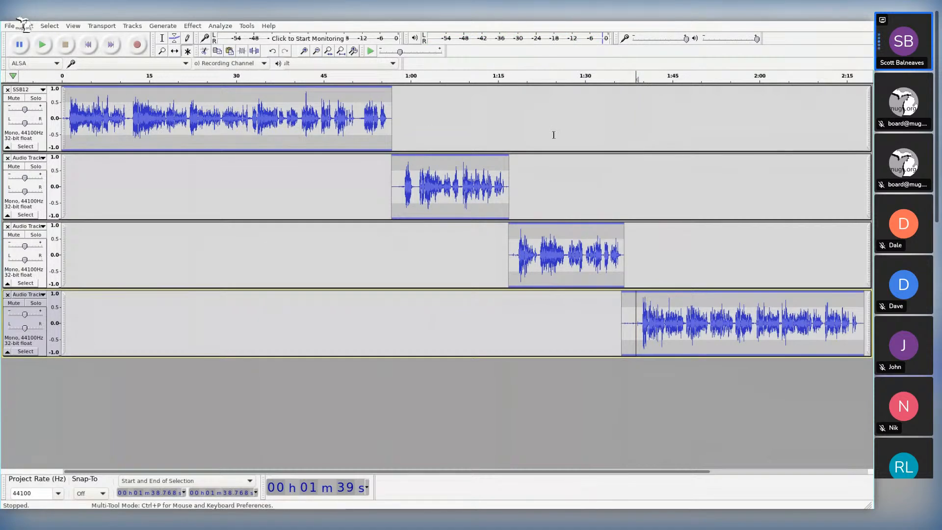
Step: Normalize the SSB12 track and the second voice track to a -1.0 dB peak with DC offset removed
click(42, 141)
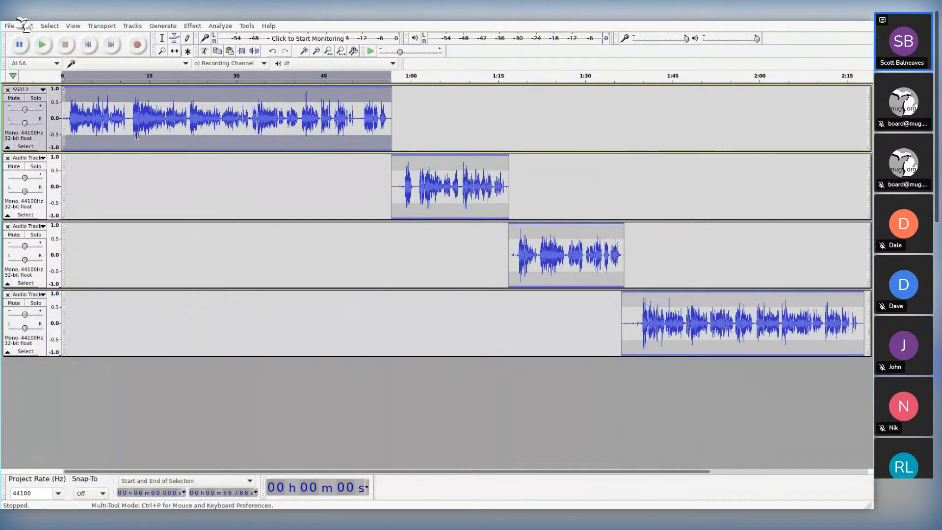
key(ctrl+r)
click(307, 196)
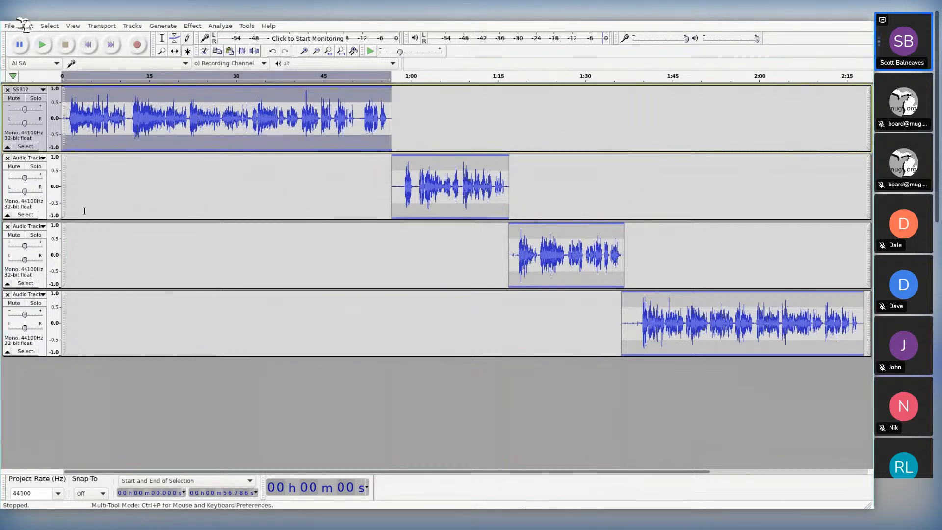
click(42, 212)
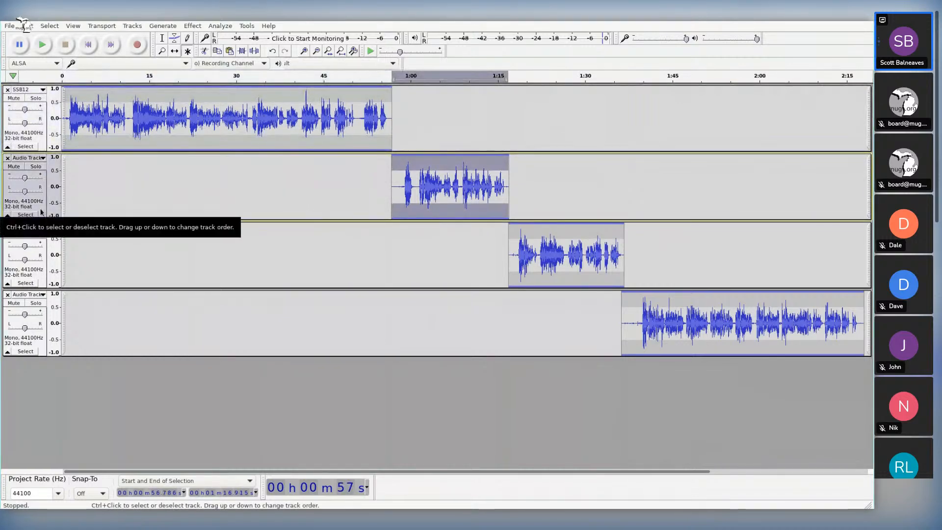
key(ctrl+r)
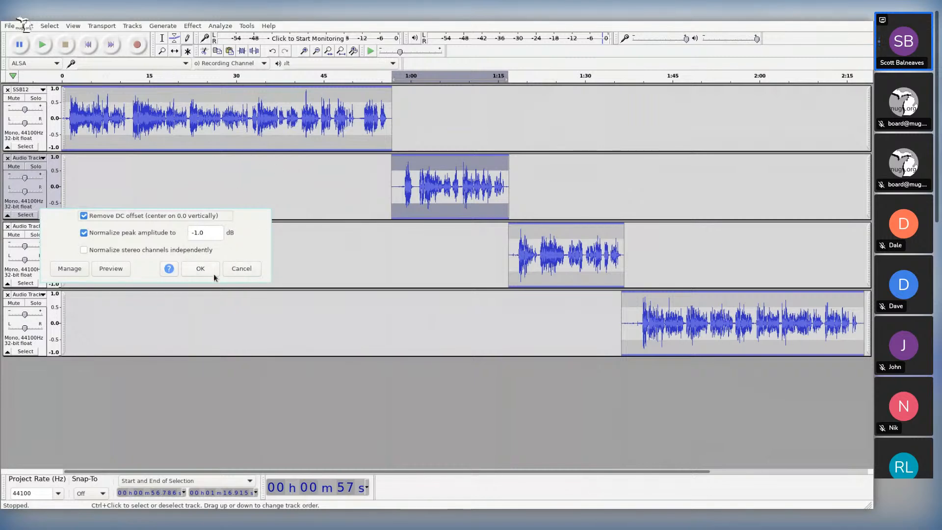
click(197, 268)
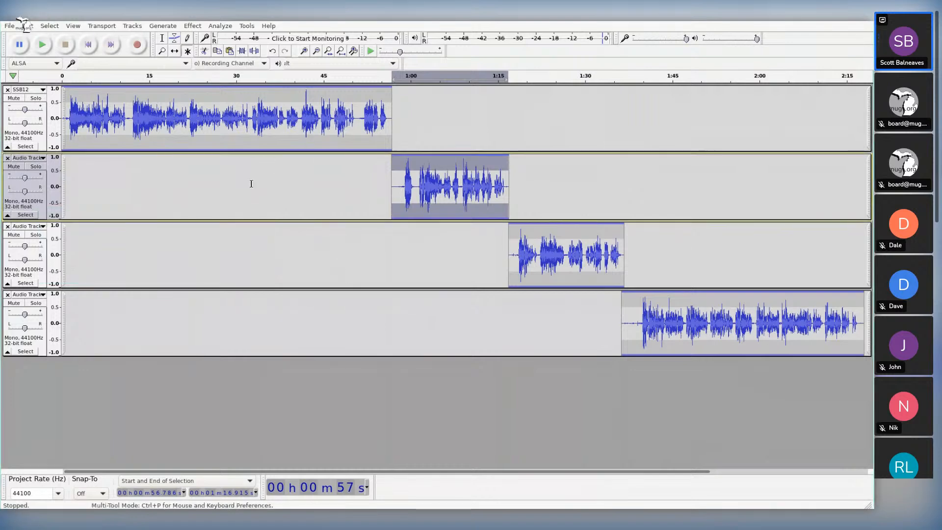
Step: Normalize the third and fourth voice tracks to a -1.0 dB peak with DC offset removed
click(40, 275)
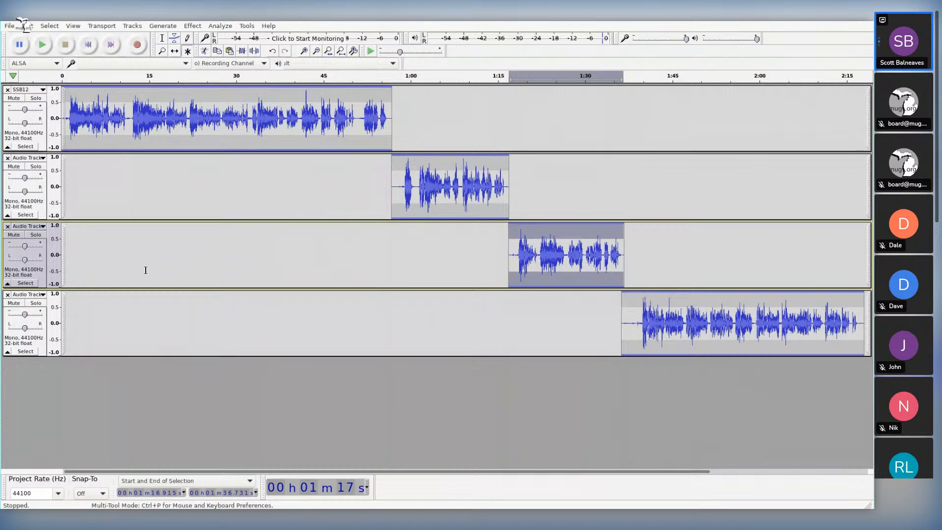
key(ctrl+r)
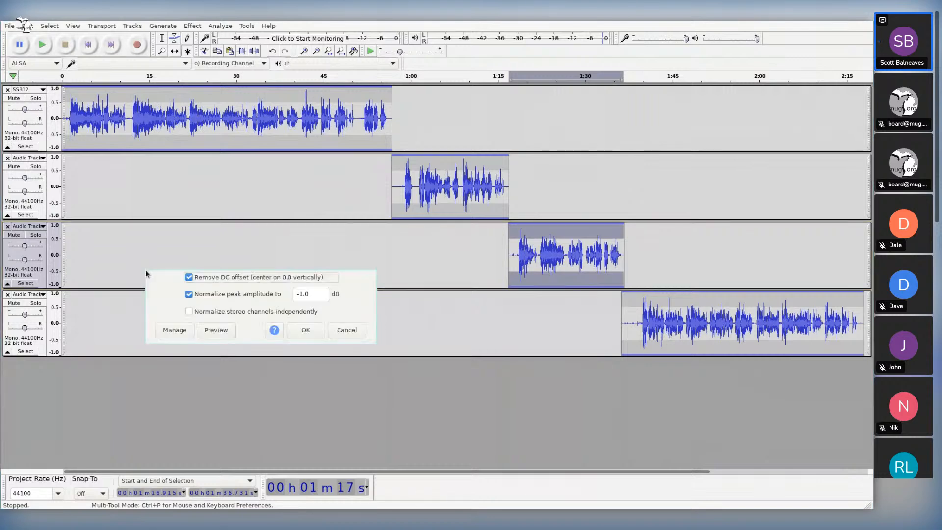
click(320, 330)
click(36, 340)
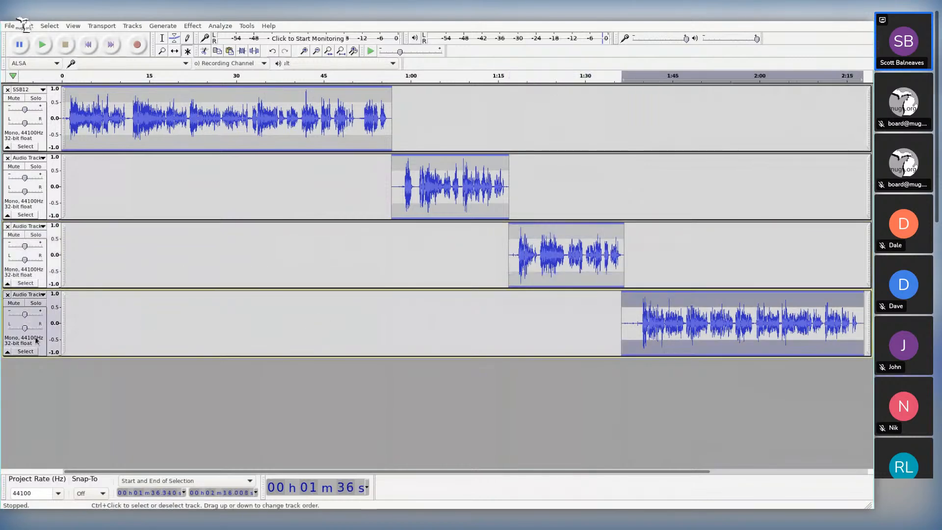
key(ctrl+r)
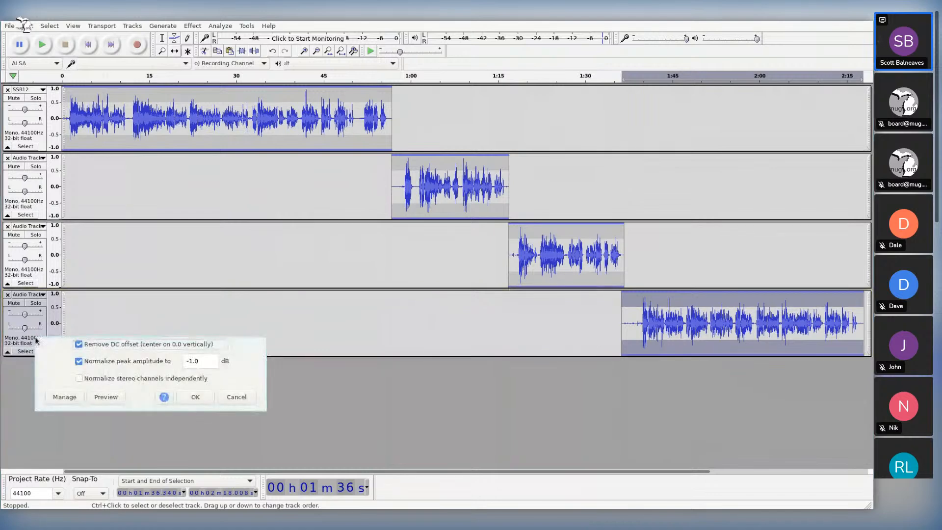
click(196, 397)
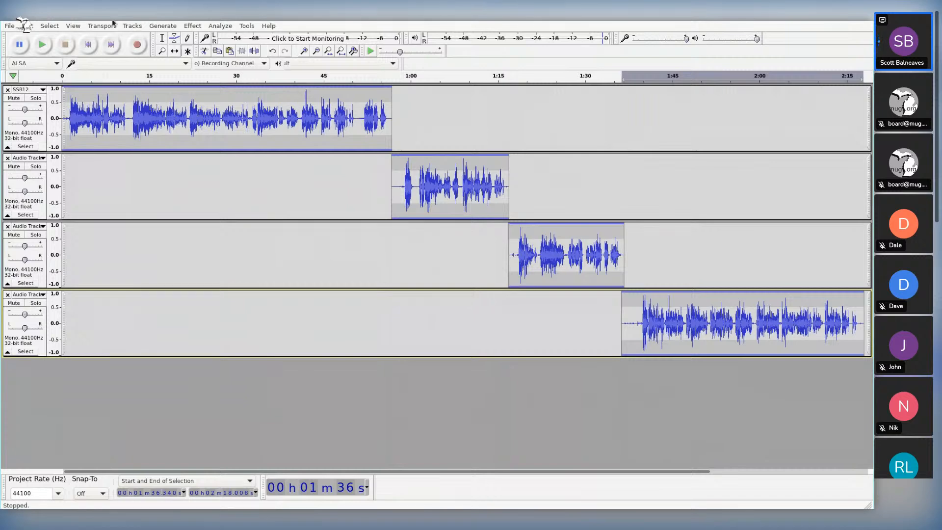
Step: Import A Sunday Kind Of Love, 19. You've Got A Friend, Laughter In The Rain, It's Such A Happy Day and Watch What Happens from hour3
click(9, 26)
mouse_move(59, 106)
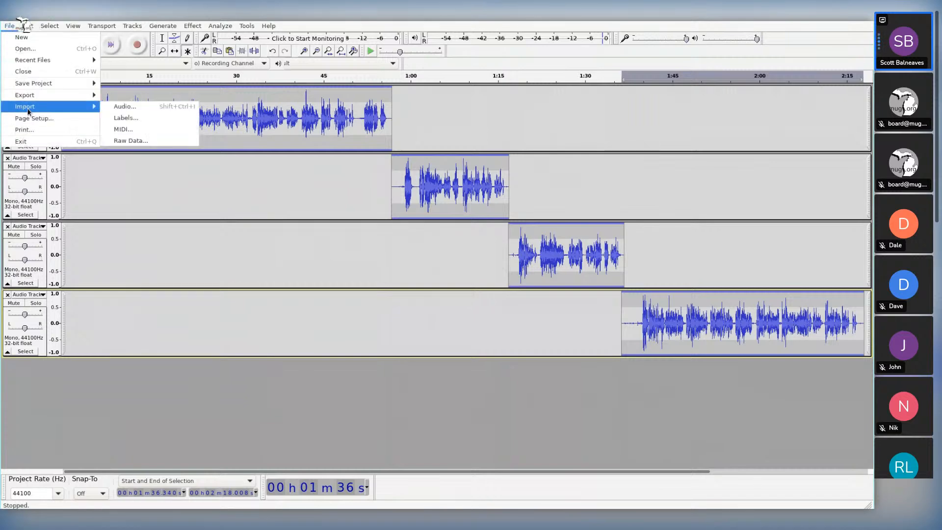
click(140, 110)
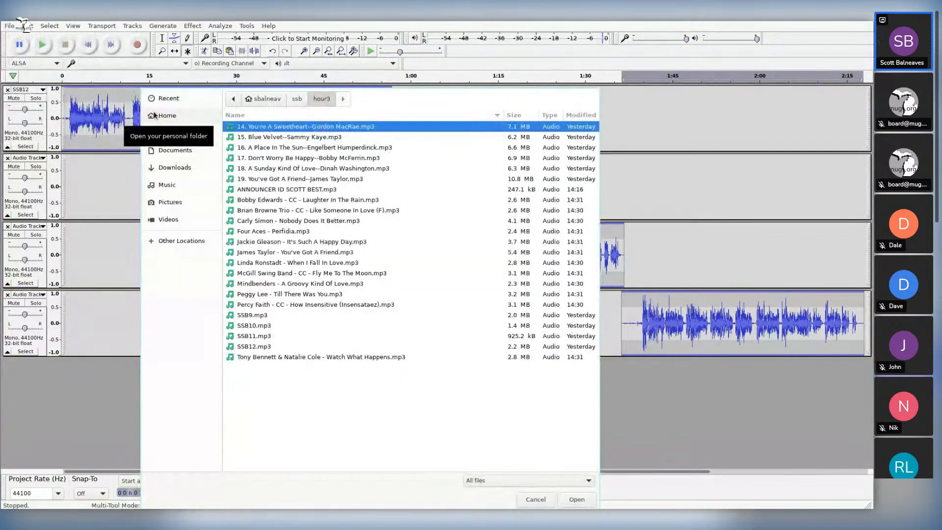
click(372, 200)
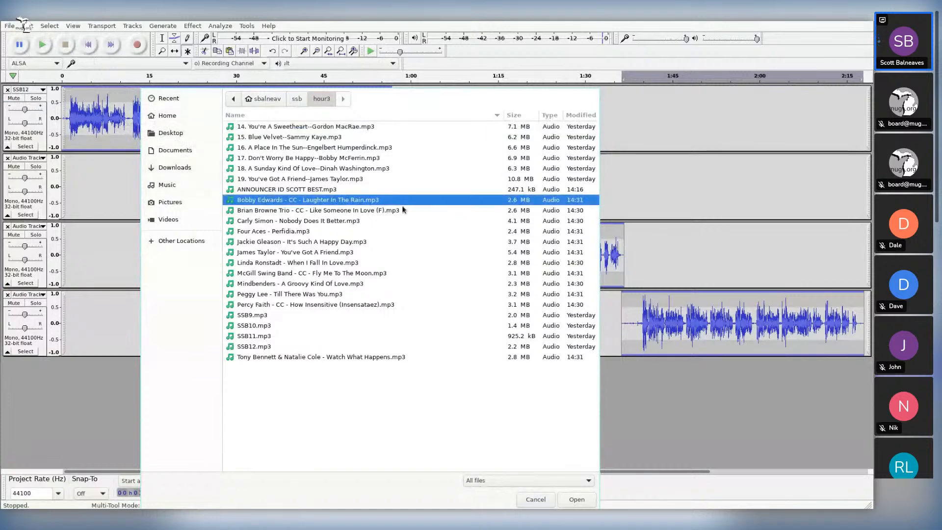
ctrl+click(315, 169)
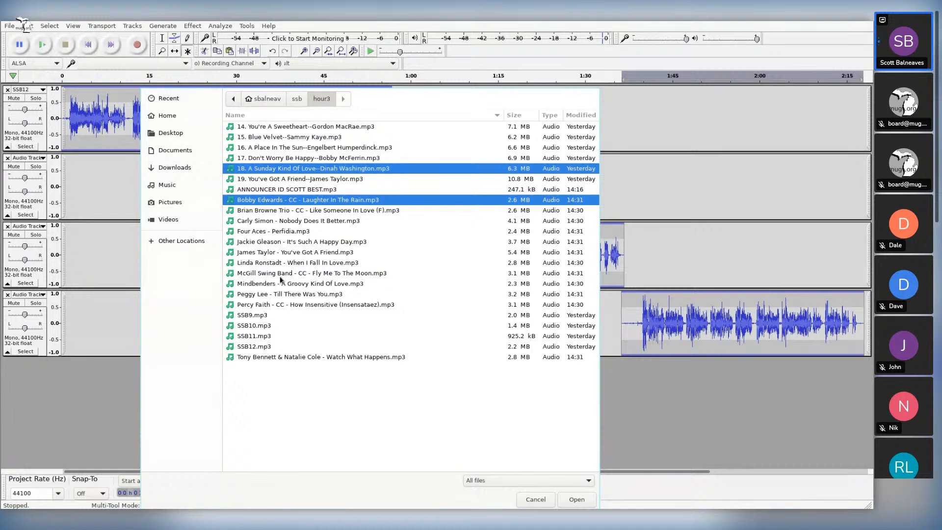
ctrl+click(300, 358)
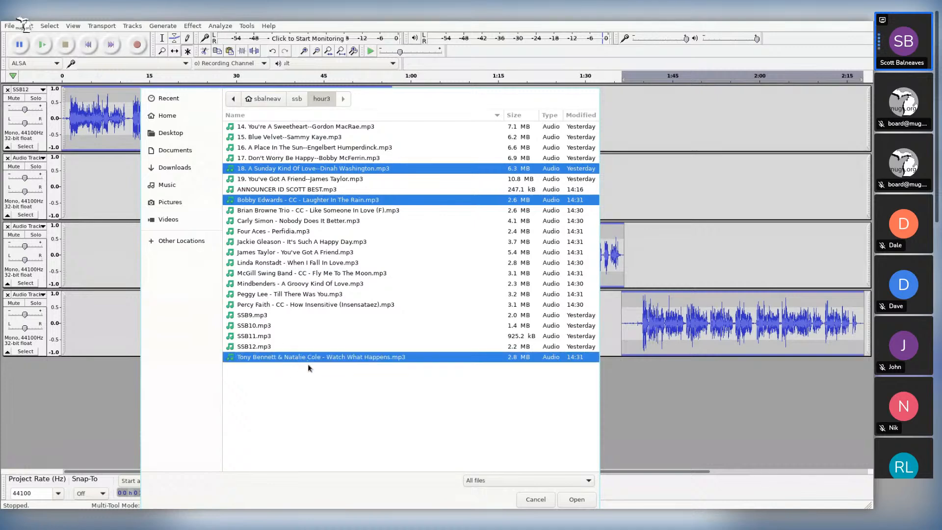
ctrl+click(283, 181)
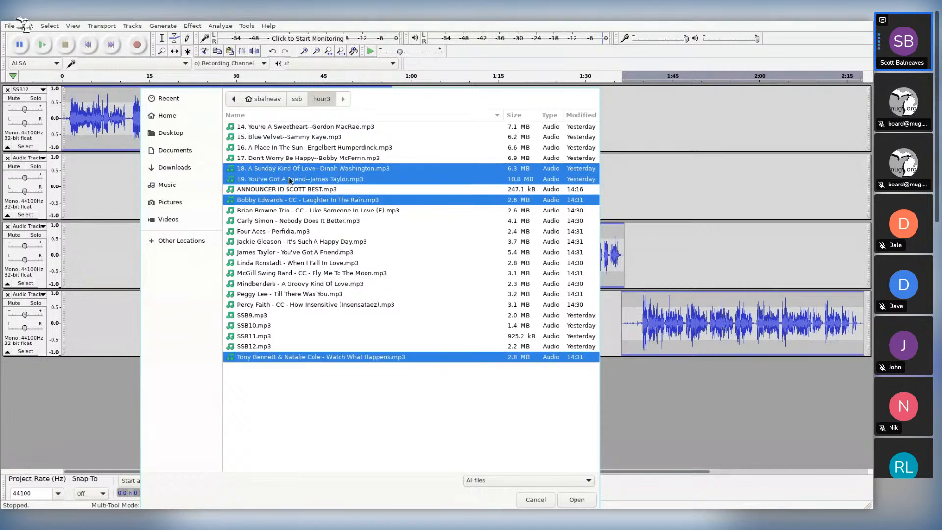
ctrl+click(308, 243)
click(571, 499)
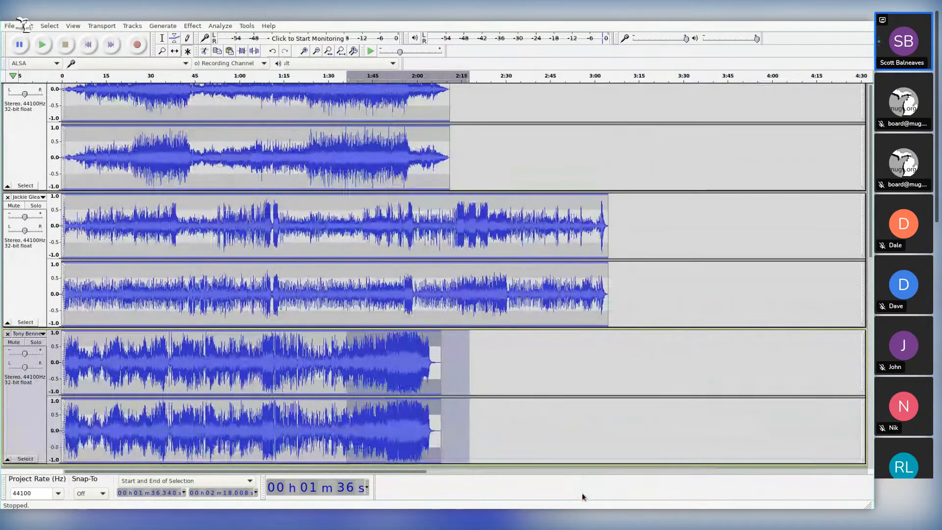
Step: Normalize the Tony Bennett & Natalie Cole track and the 19. You've Got A Friend track to a -1.0 dB peak with DC offset removed
key(ctrl+shift+f)
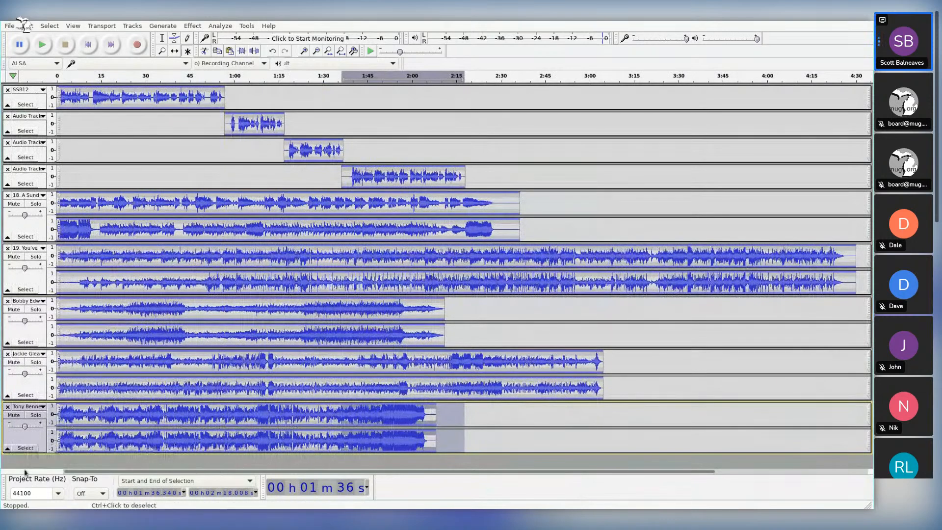
click(42, 434)
key(n)
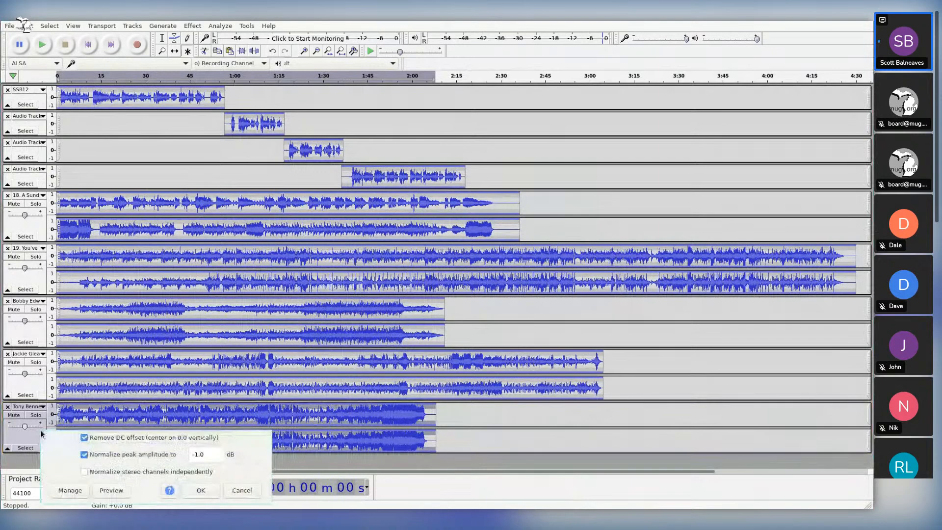
click(201, 490)
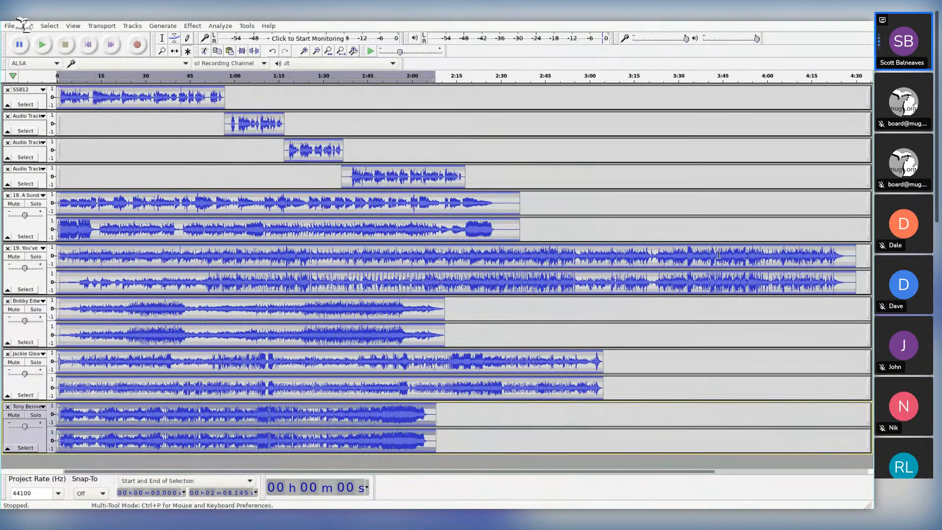
click(28, 289)
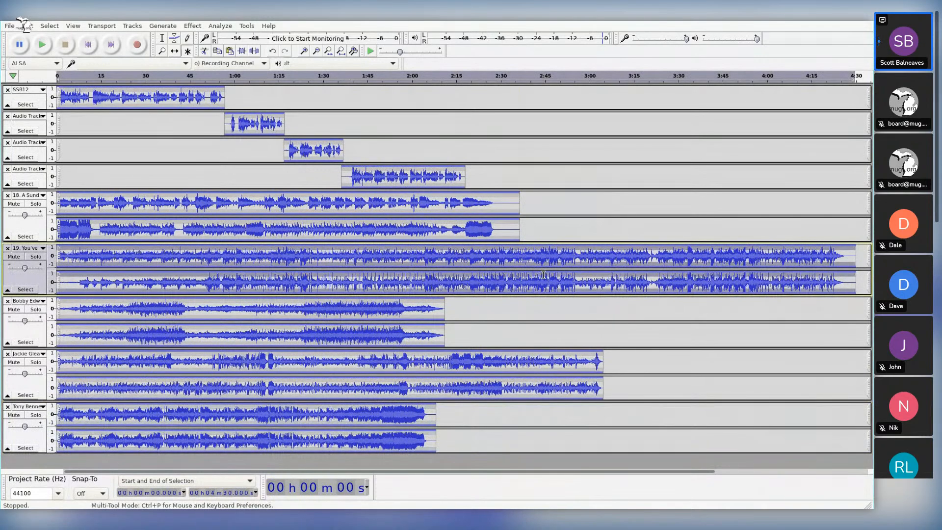
key(ctrl+r)
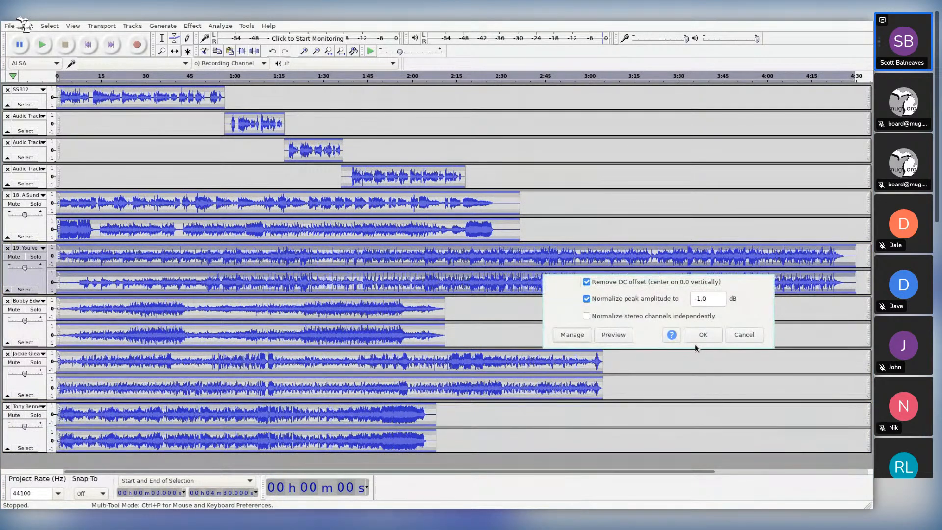
click(702, 336)
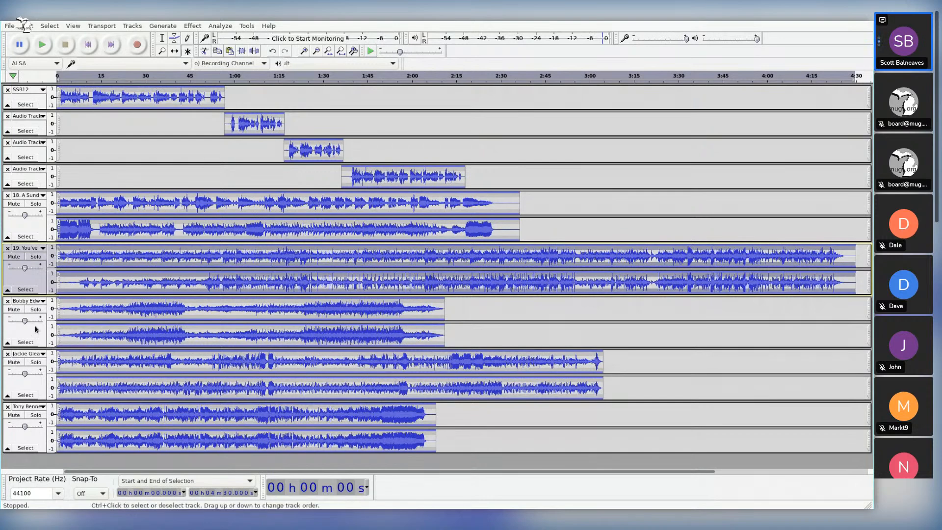
Step: Reorder the tracks: Bobby Edwards, SSB12, 18. A Sunday, second voice, Tony Bennett, third voice, 19. You've Got A Friend, Jackie Gleason, fourth voice
drag(36, 329, 35, 93)
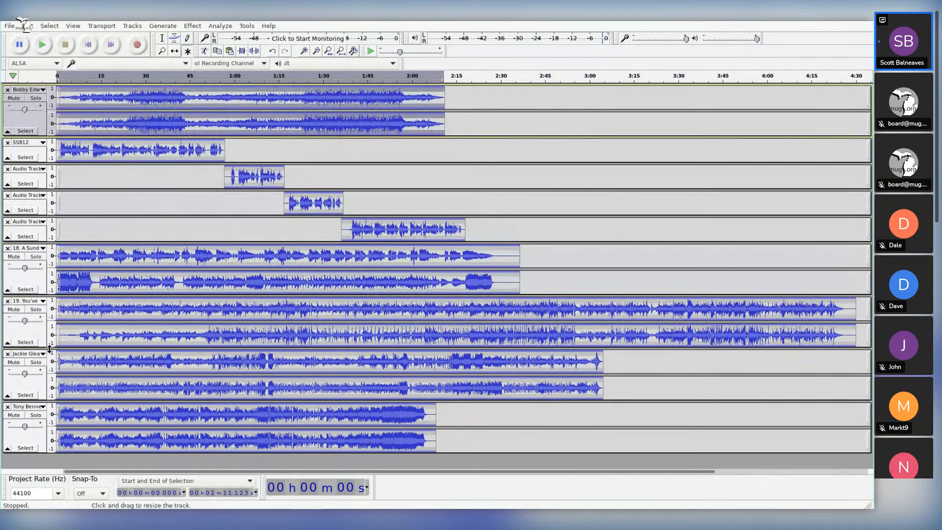
click(35, 281)
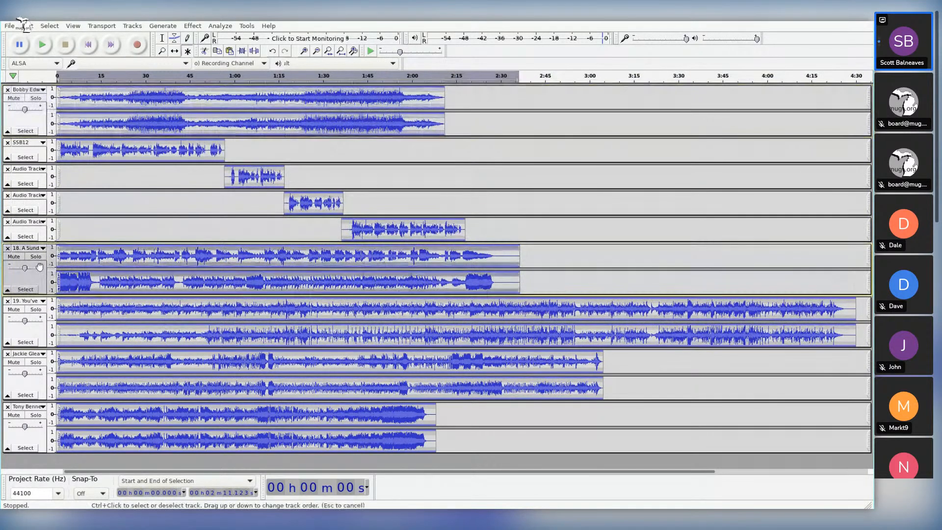
drag(39, 267, 47, 169)
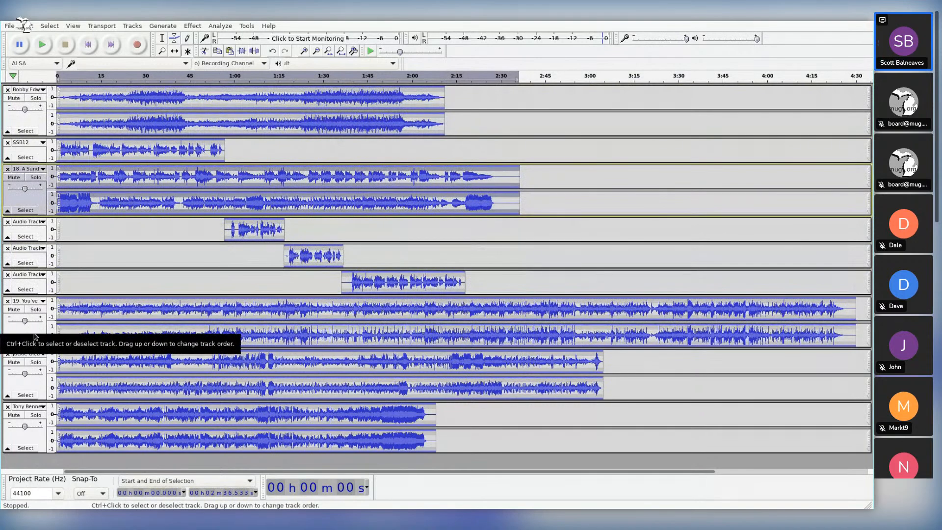
drag(38, 436, 38, 235)
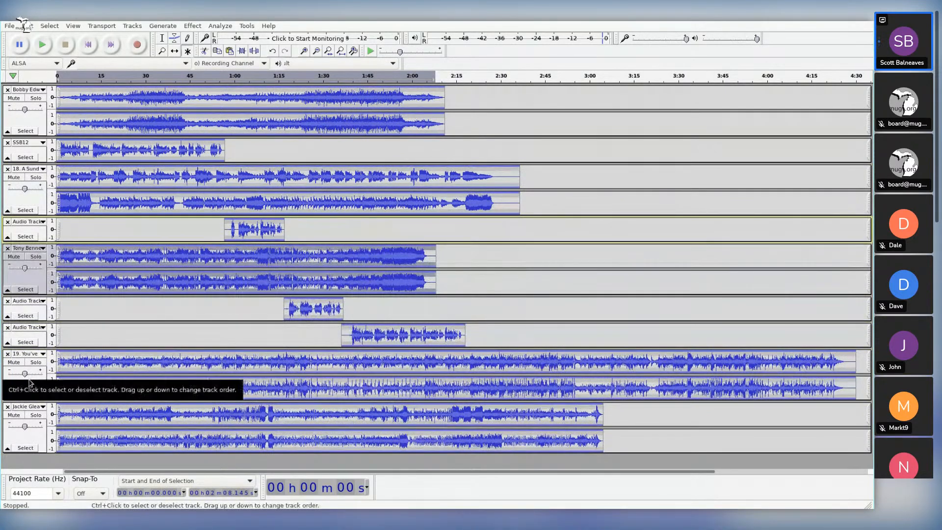
drag(36, 381, 38, 332)
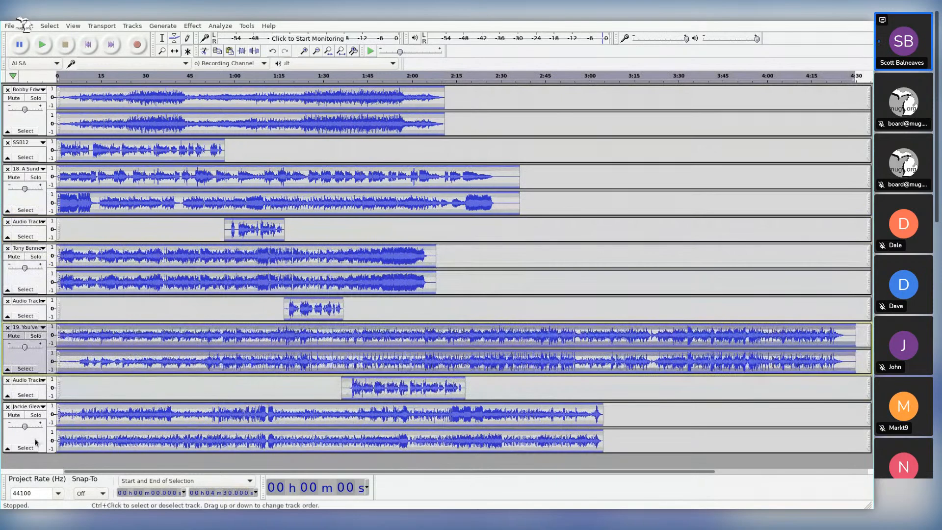
click(40, 422)
drag(42, 409, 42, 382)
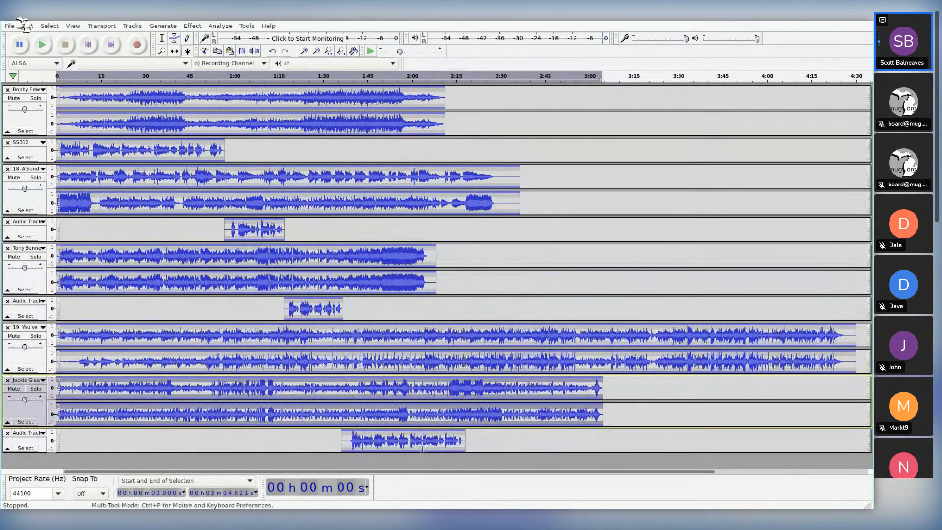
Step: Align all the tracks end to end so they form one continuous sequence
key(ctrl+a)
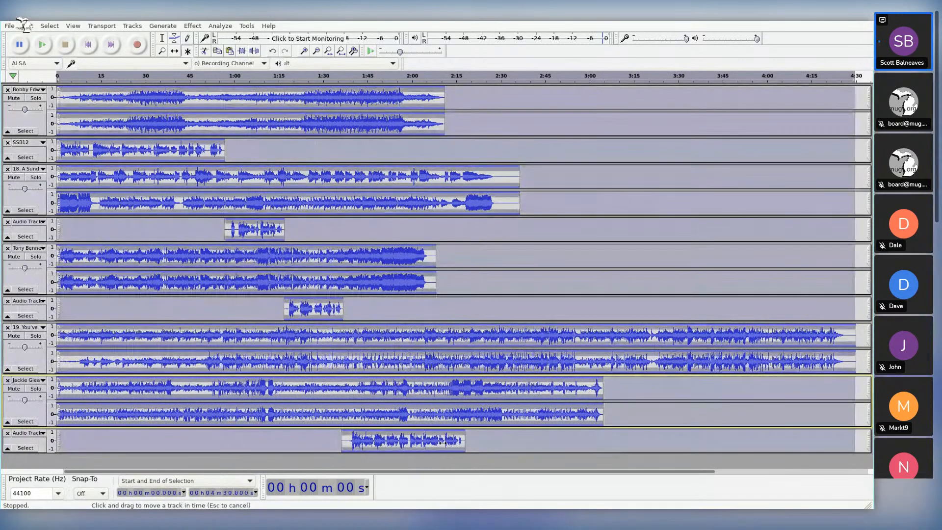
key(ctrl+f)
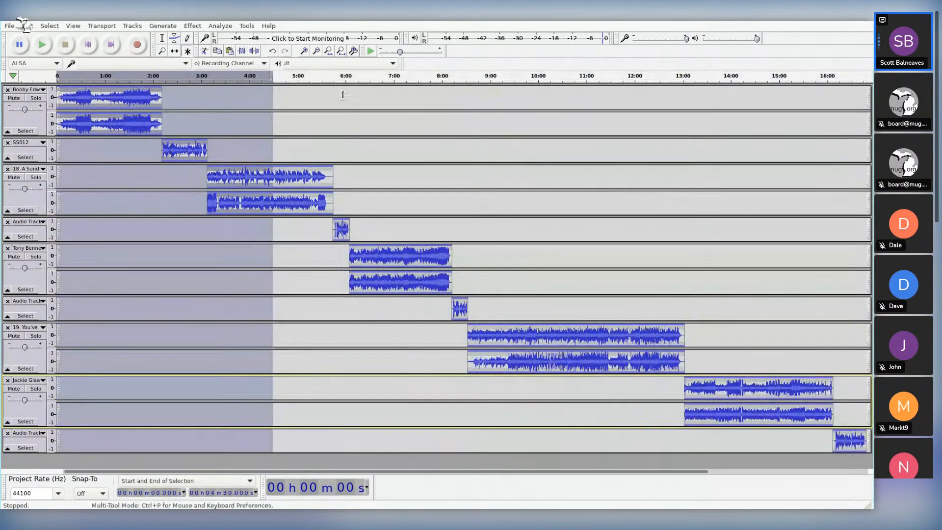
click(359, 116)
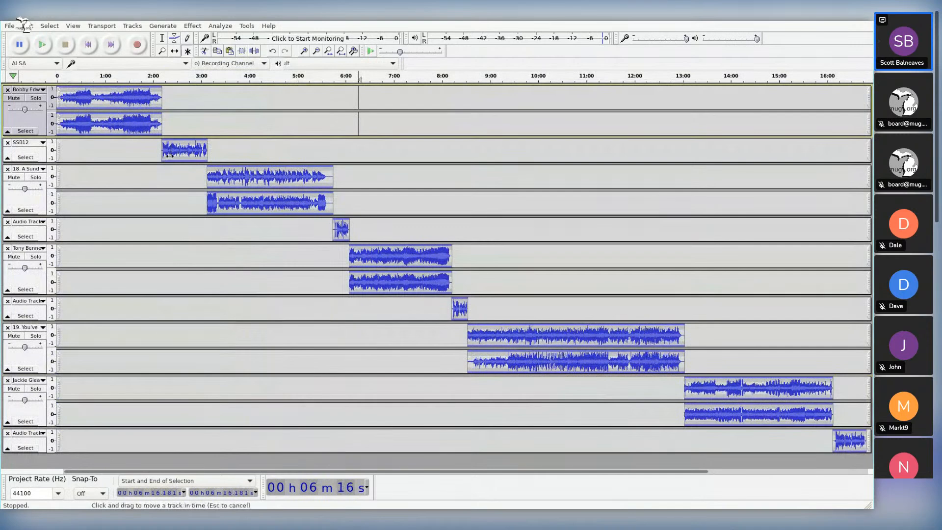
Step: Shift the clips after the Bobby Edwards song earlier to tighten the sequence, placing the last voice clip over the Jackie Gleason song at about 13:07
drag(171, 149, 169, 150)
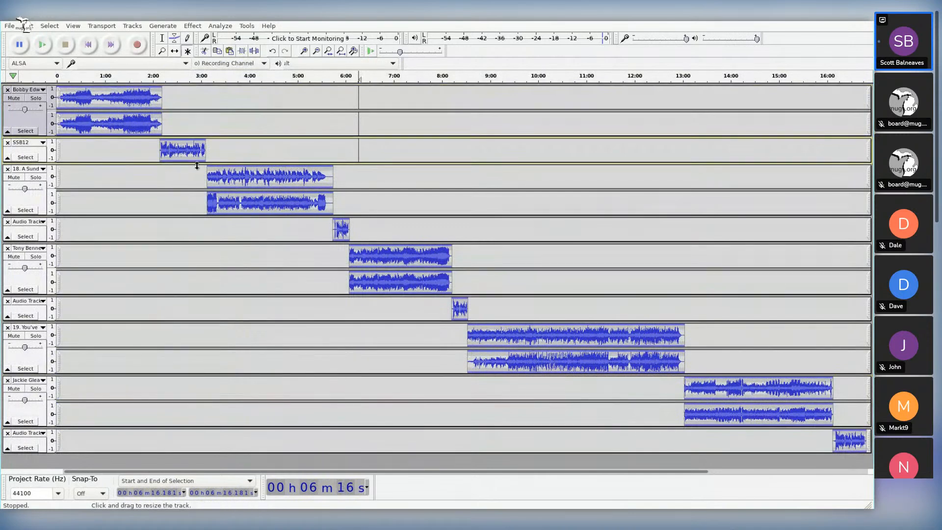
drag(220, 173, 219, 173)
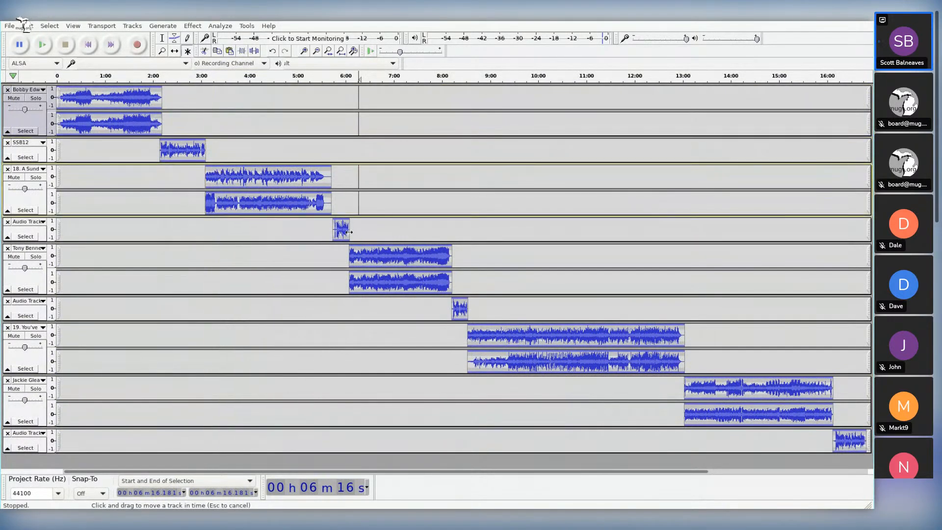
drag(349, 232, 344, 258)
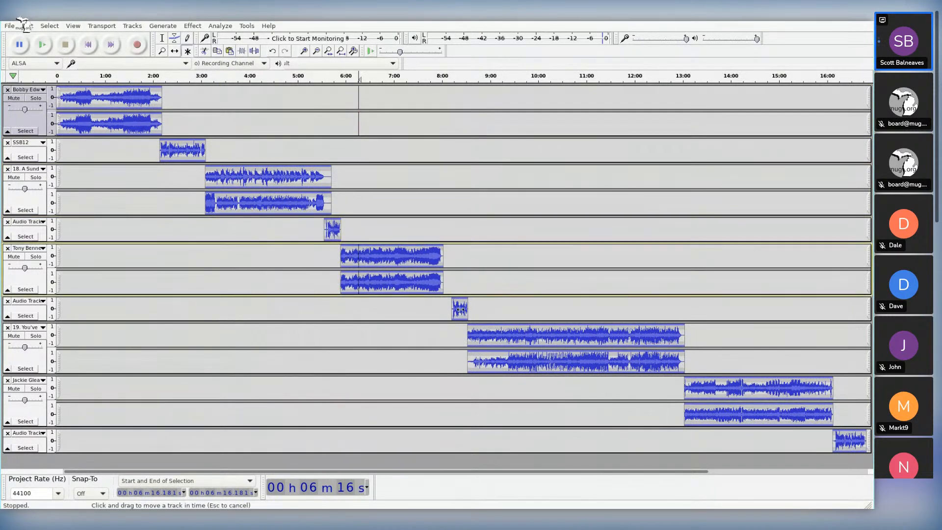
drag(460, 309, 448, 309)
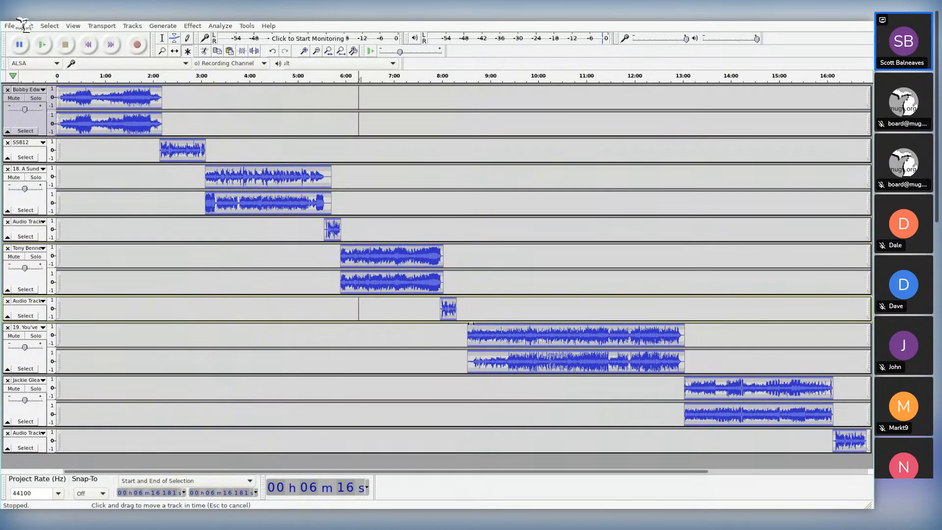
drag(485, 335, 473, 334)
drag(701, 390, 688, 391)
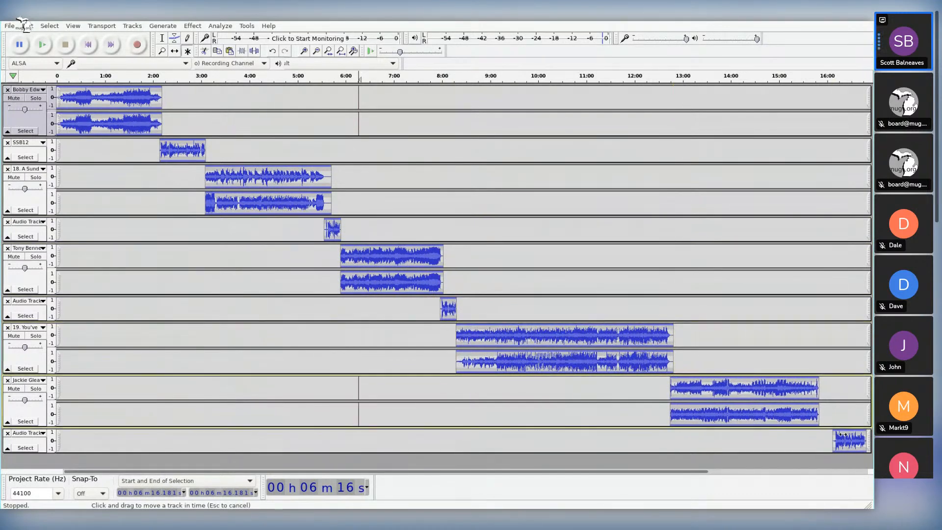
drag(841, 444, 696, 451)
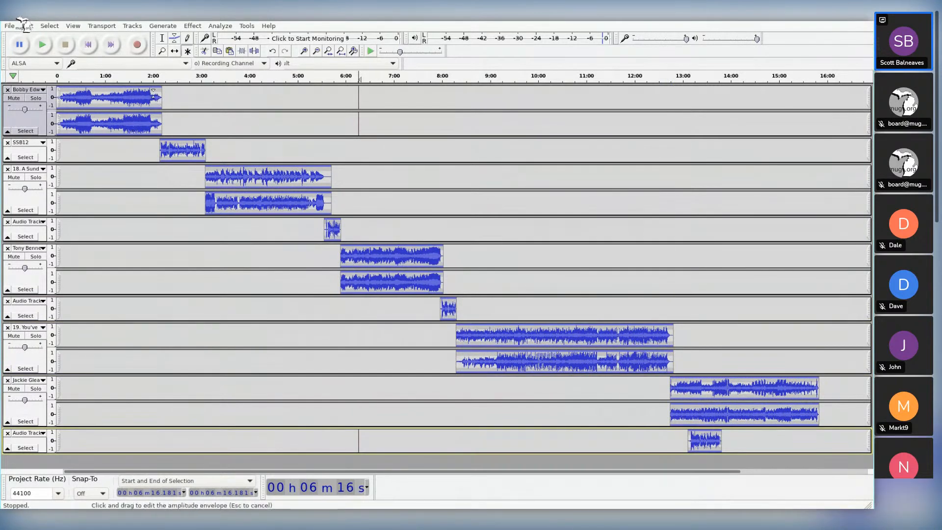
Step: Nudge the SSB12 clip to start at about 2:08.7 over the ending of the Bobby Edwards song and play the transition
click(155, 99)
key(ctrl+2)
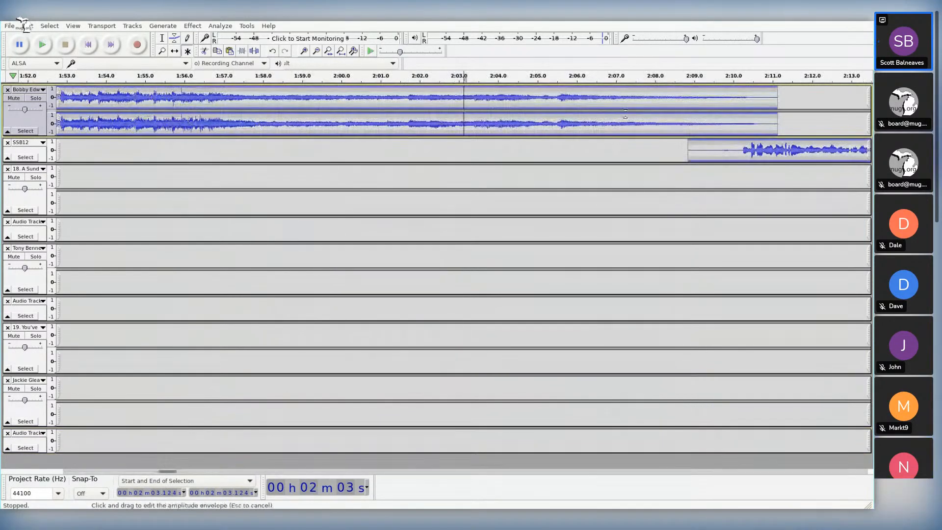
drag(759, 148, 753, 149)
click(612, 97)
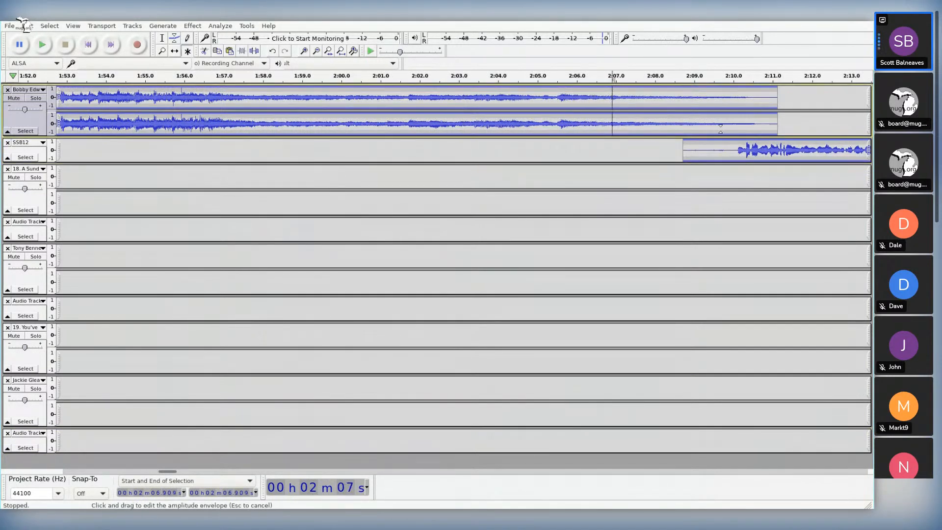
key(space)
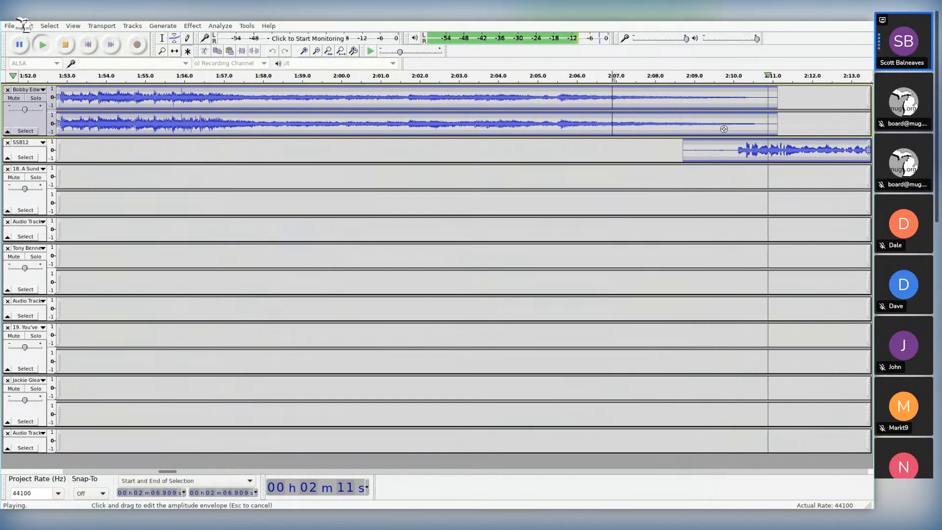
click(65, 44)
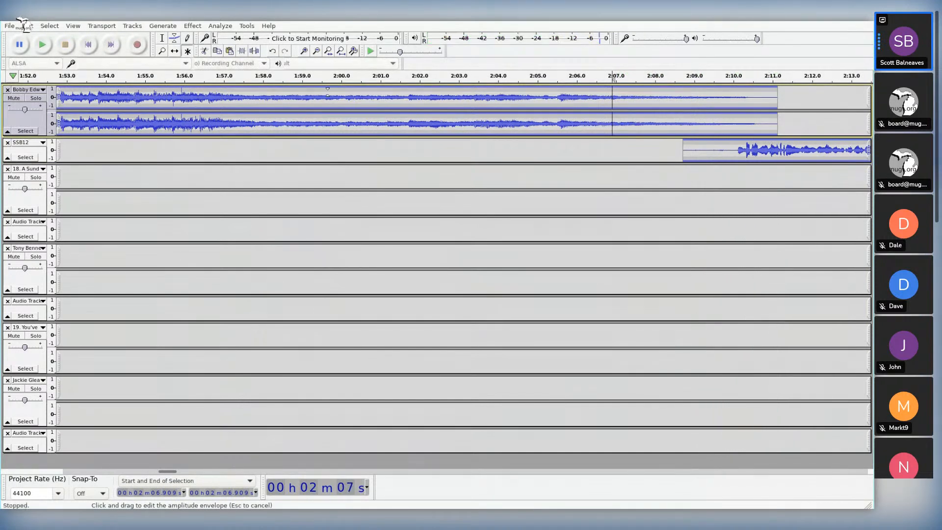
Step: Move the 18. A Sunday clip to start at about 3:04.8, overlapping the end of SSB12, and play the transition
click(43, 154)
key(ctrl+])
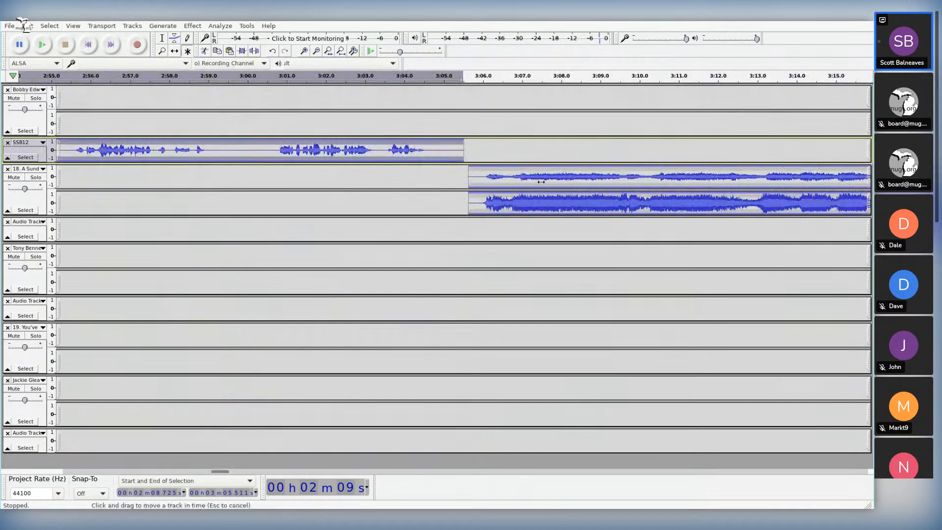
drag(531, 177, 498, 188)
click(386, 150)
key(space)
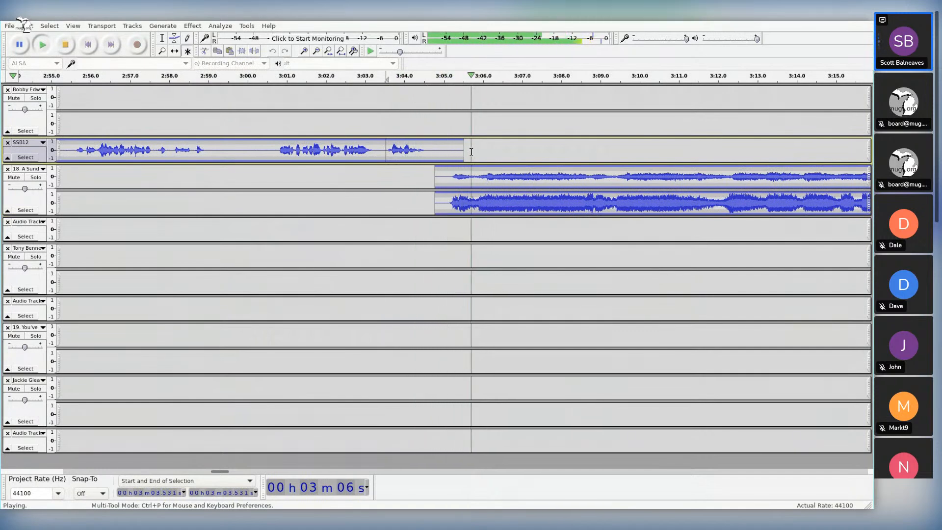
key(space)
Step: Move the second voice clip to start at about 5:30.0 so the speech follows the fade of the 18. A Sunday song, playing the transition
click(42, 202)
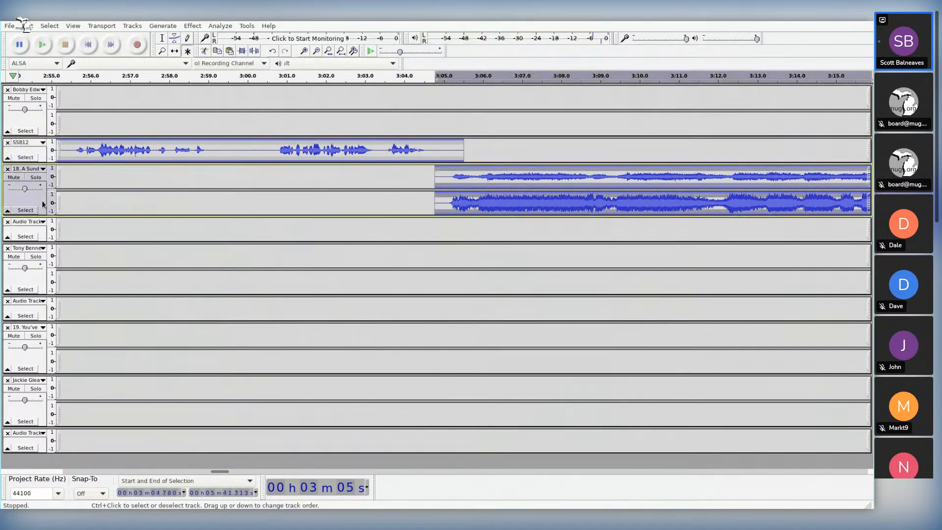
key(ctrl+])
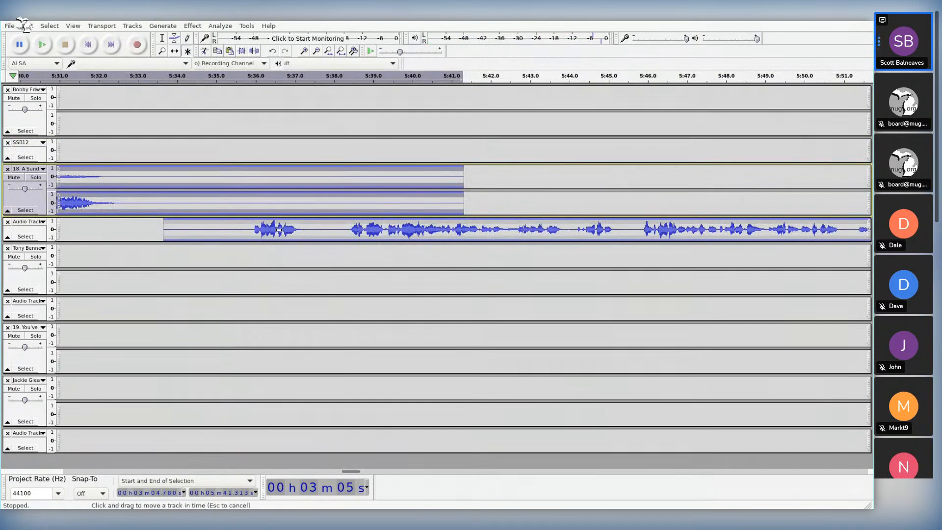
drag(280, 231, 161, 231)
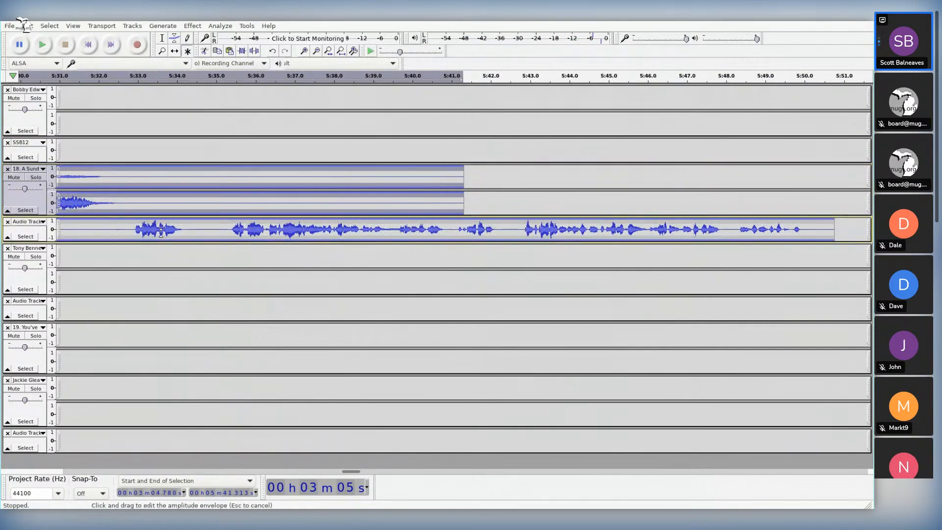
click(64, 210)
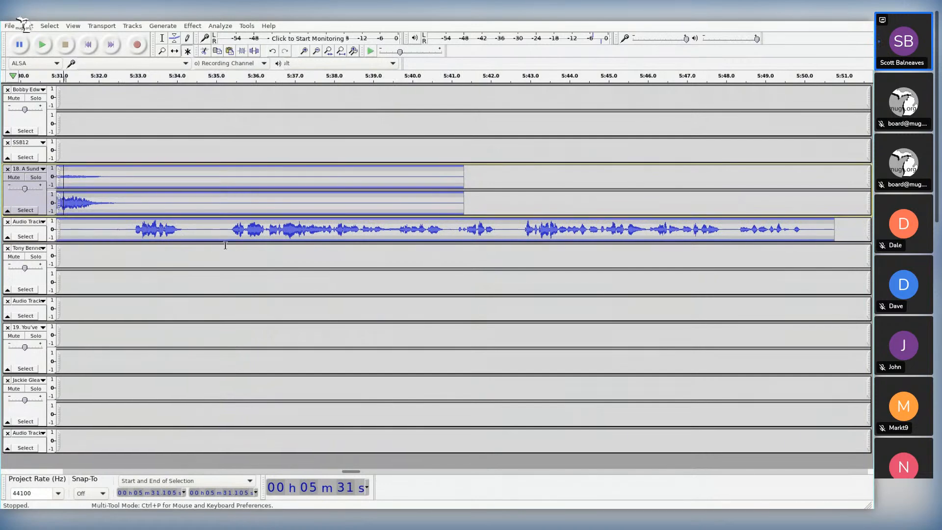
key(space)
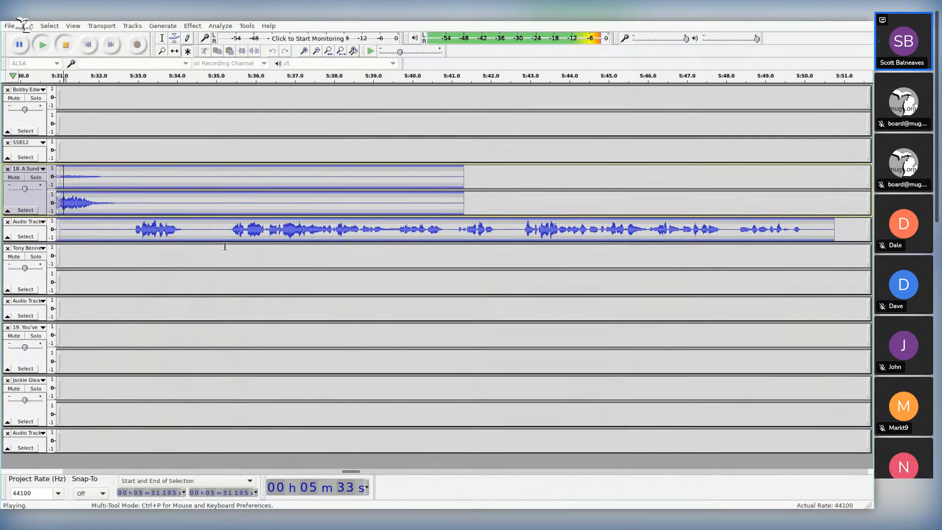
key(space)
drag(150, 232, 127, 229)
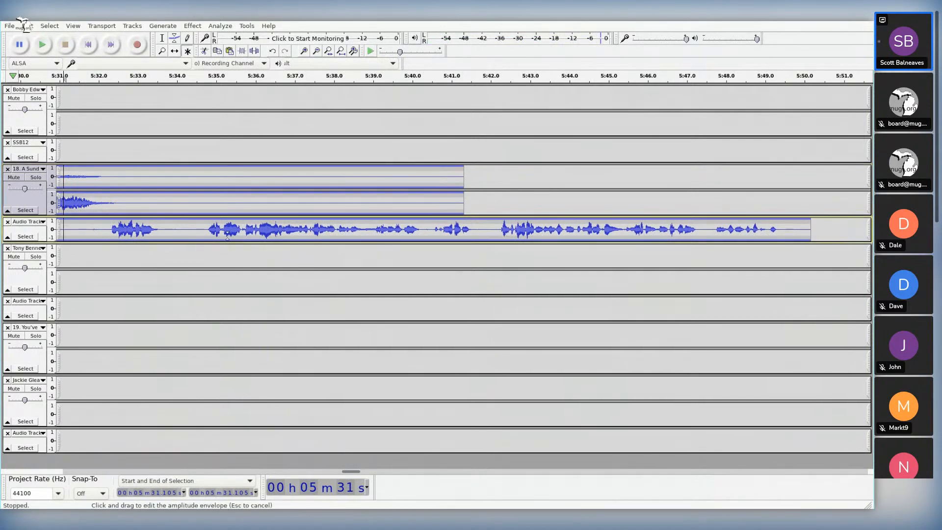
key(space)
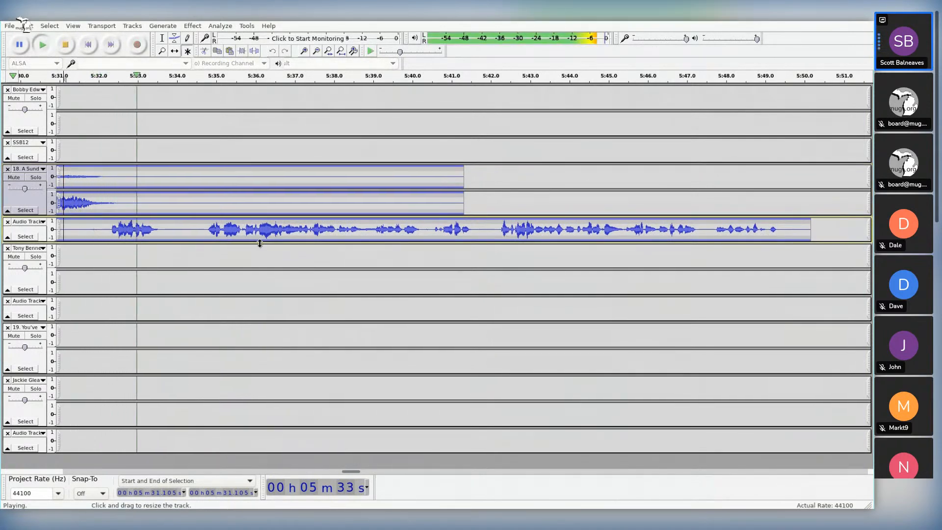
key(space)
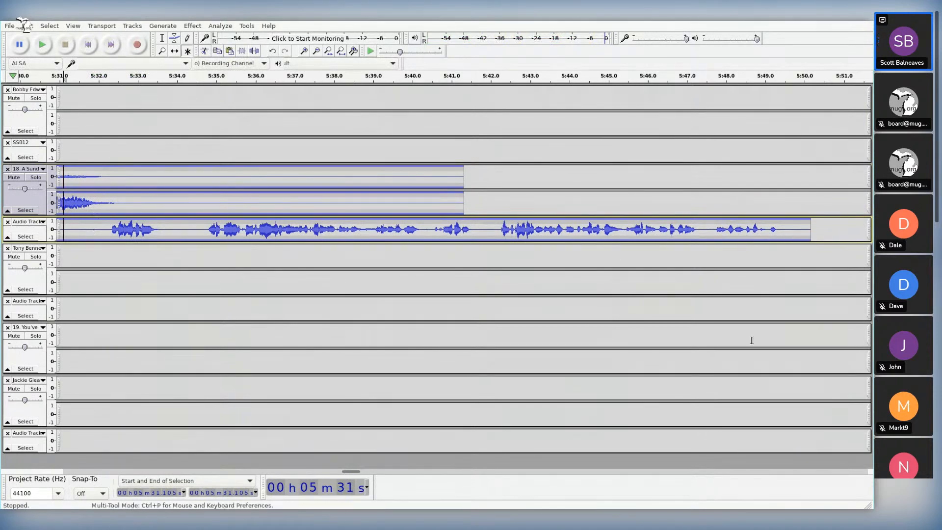
Step: Move the Tony Bennett clip to start at about 5:49.4, overlapping the end of the second voice clip, and play the transition
click(41, 236)
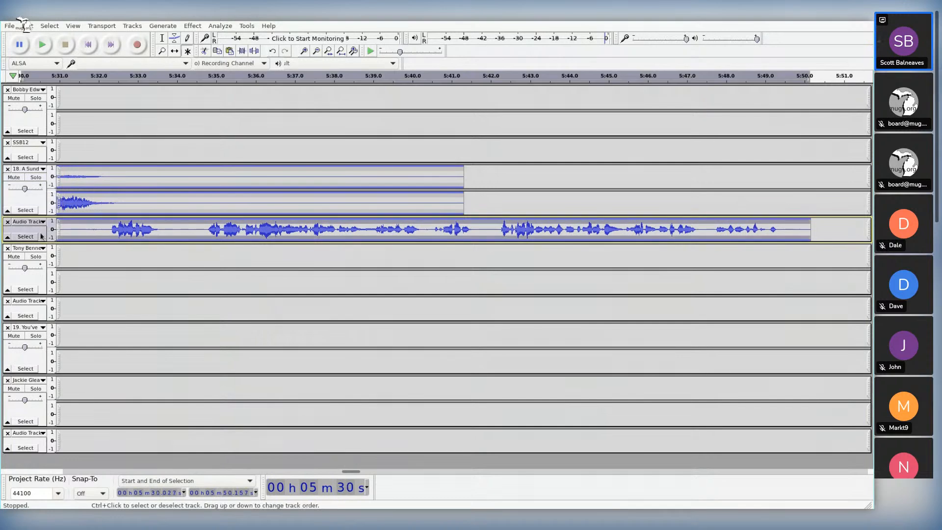
key(ctrl+])
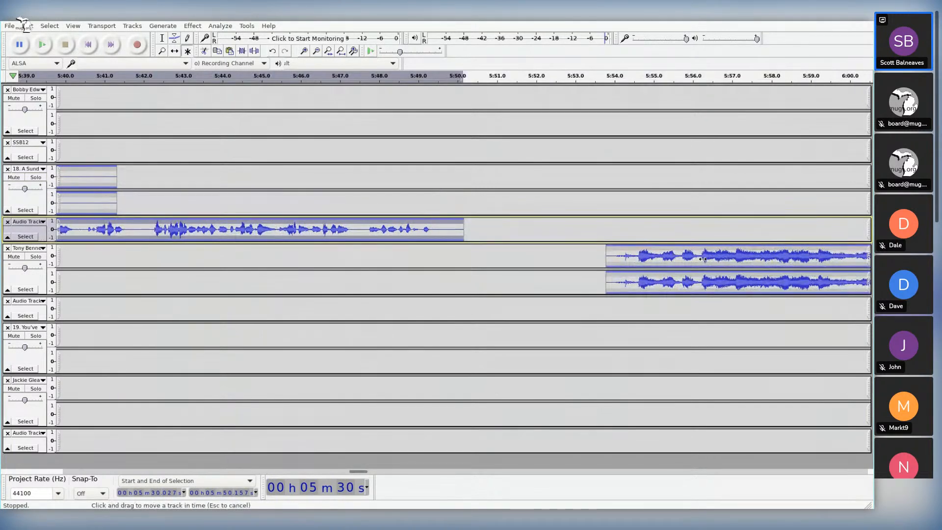
drag(703, 259, 531, 276)
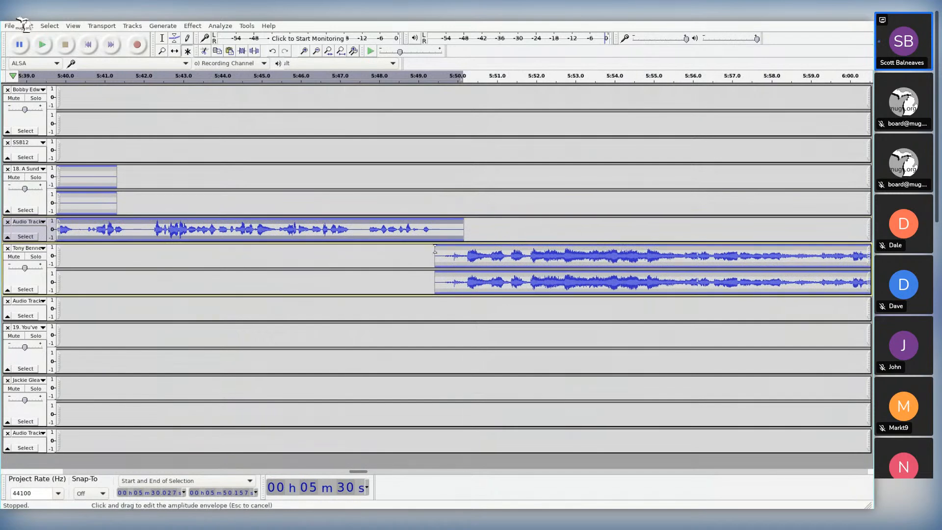
click(390, 229)
key(space)
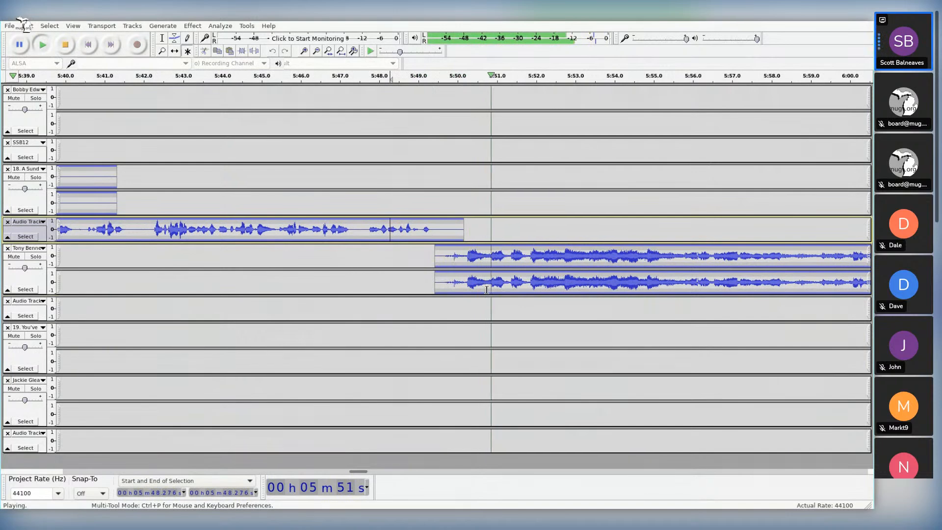
key(space)
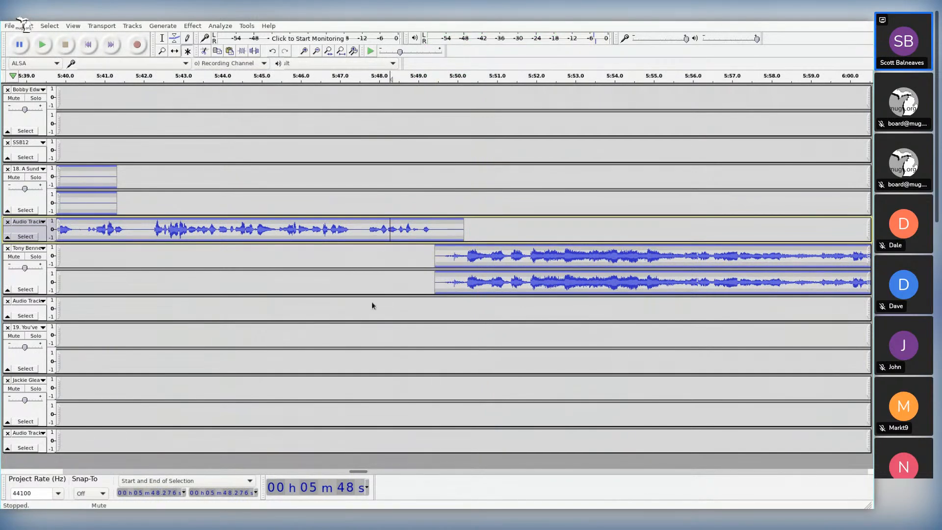
Step: Replay the transition from the second voice clip into the Tony Bennett song, starting at about 5:47.7
click(26, 288)
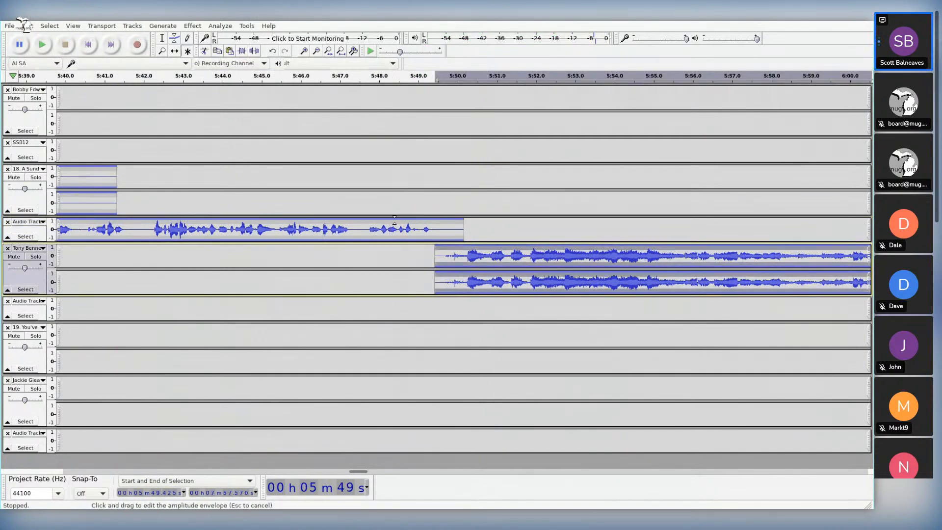
click(367, 231)
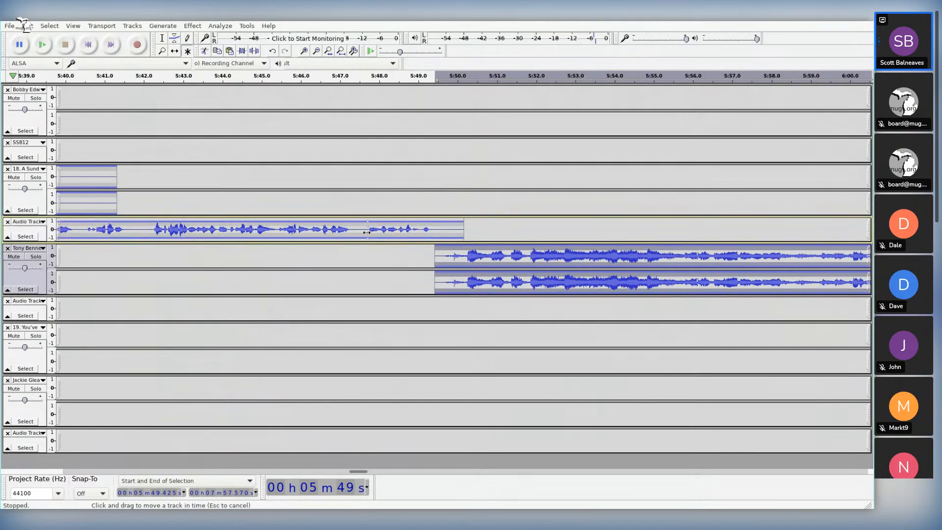
key(ctrl+z)
click(368, 228)
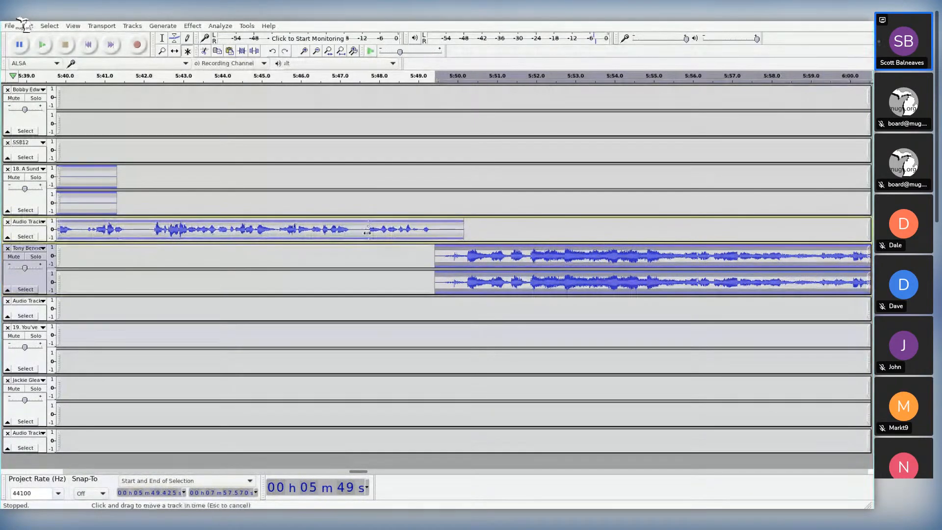
key(ctrl+z)
click(368, 228)
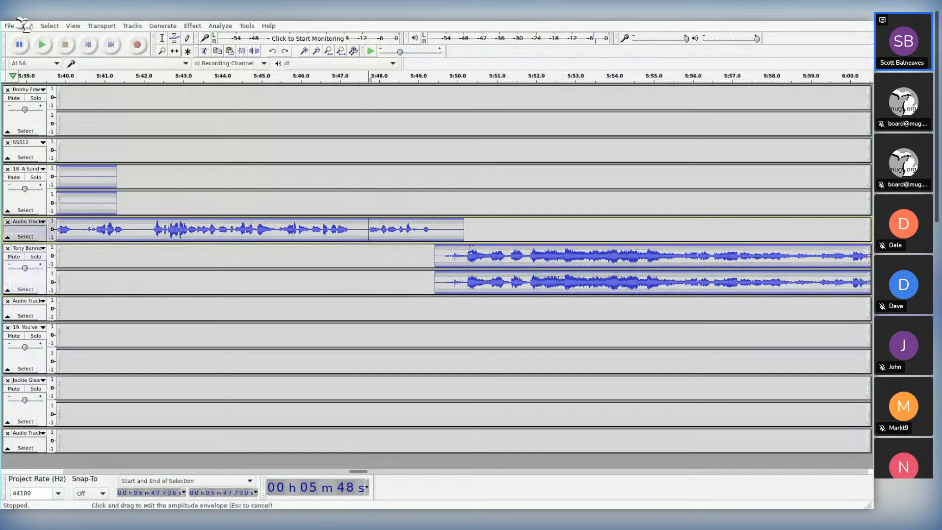
key(space)
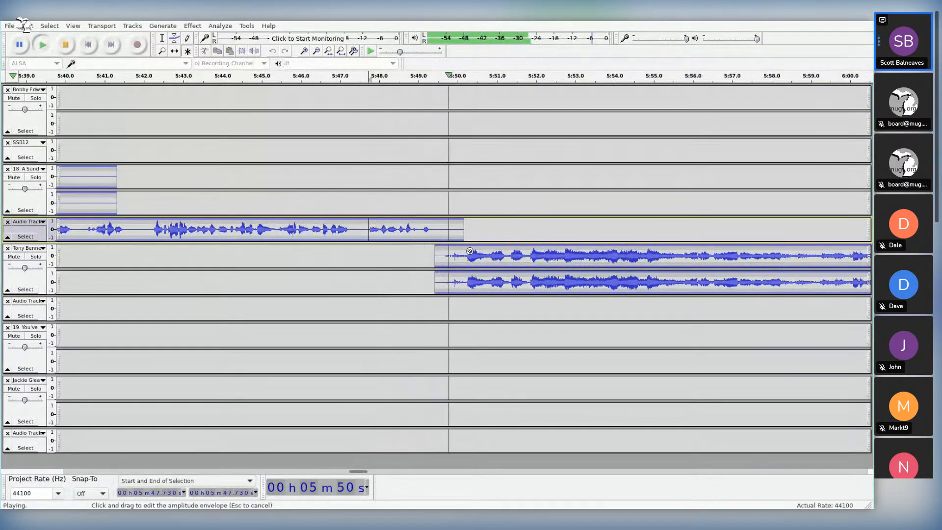
key(space)
Step: Move the third voice clip to start at about 7:52.6 so its speech follows the fade of the Tony Bennett song, and play the transition
click(41, 285)
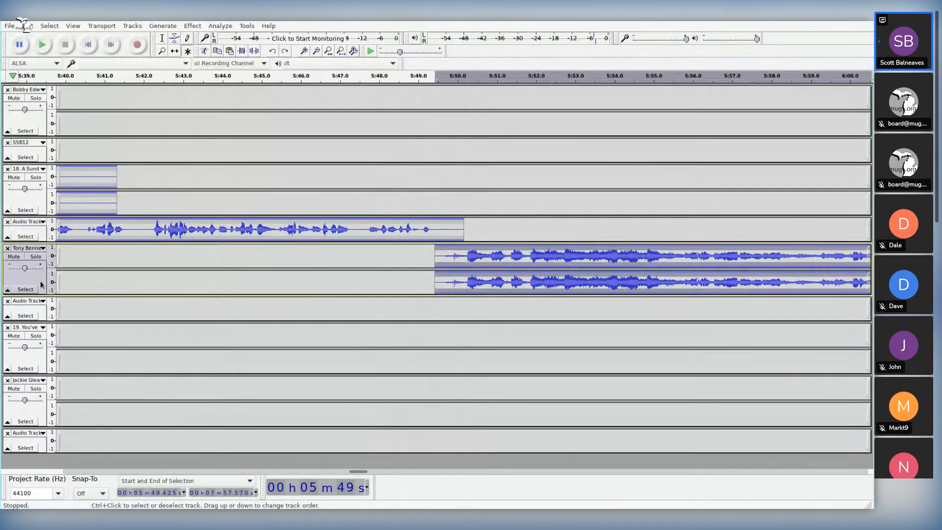
key(ctrl+])
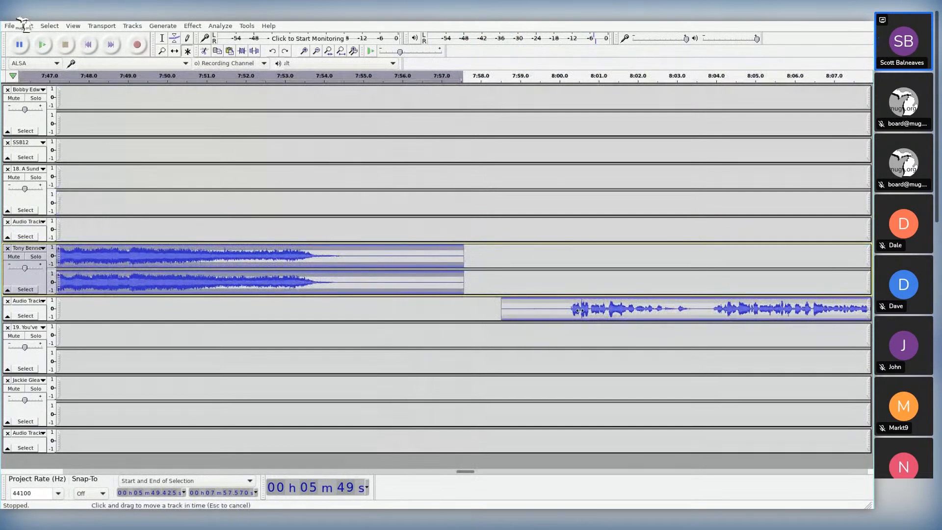
drag(579, 310, 346, 316)
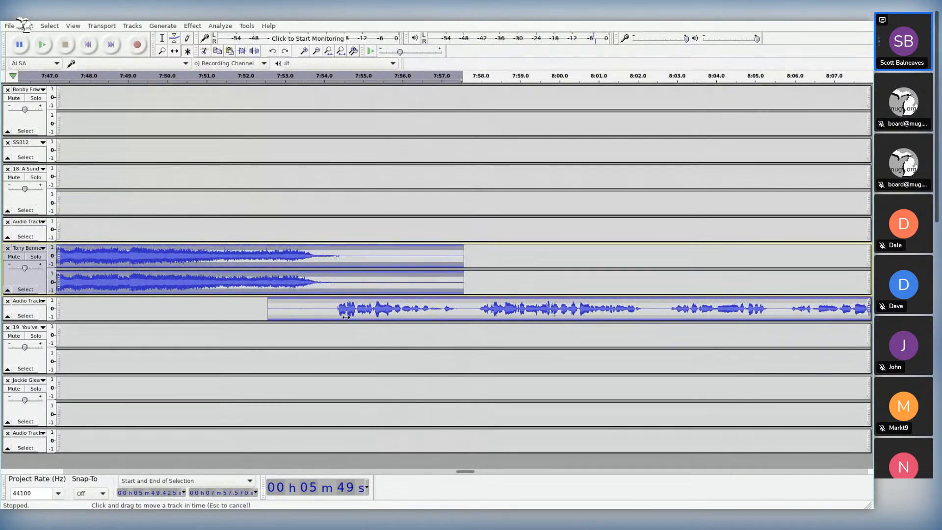
click(278, 253)
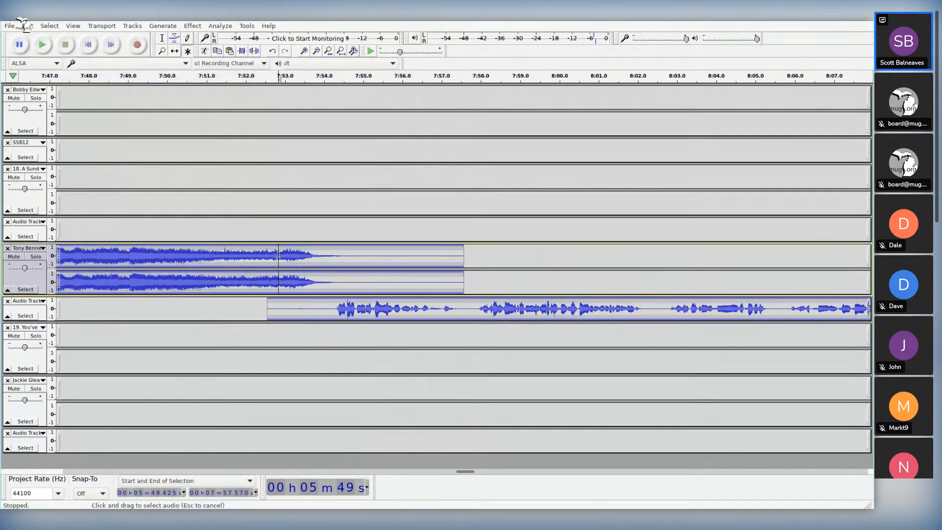
key(space)
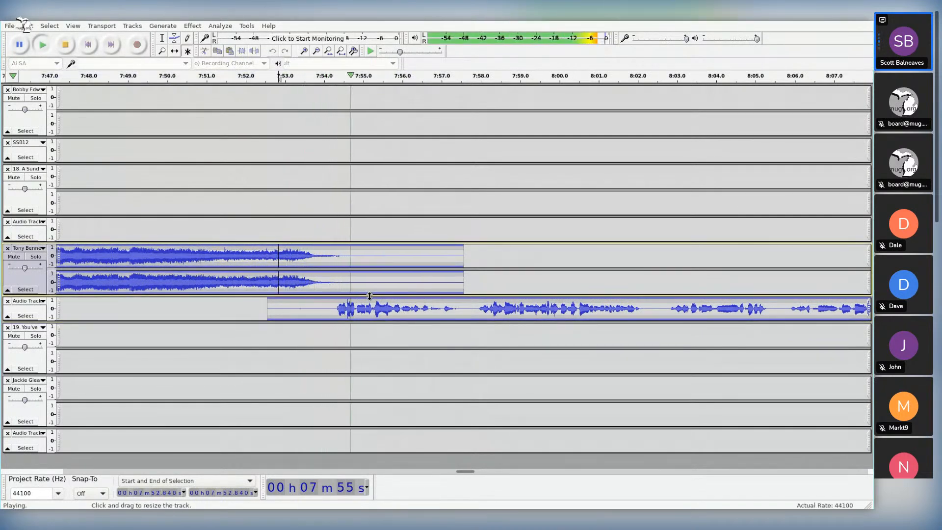
key(space)
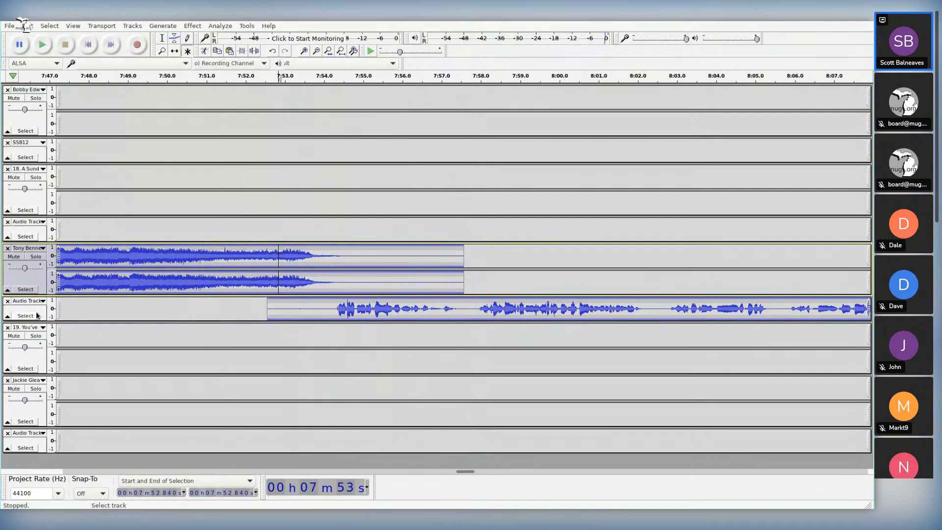
Step: Move the 19. You've clip to start at about 8:11.7, overlapping the end of the third voice clip, and play the transition
click(38, 316)
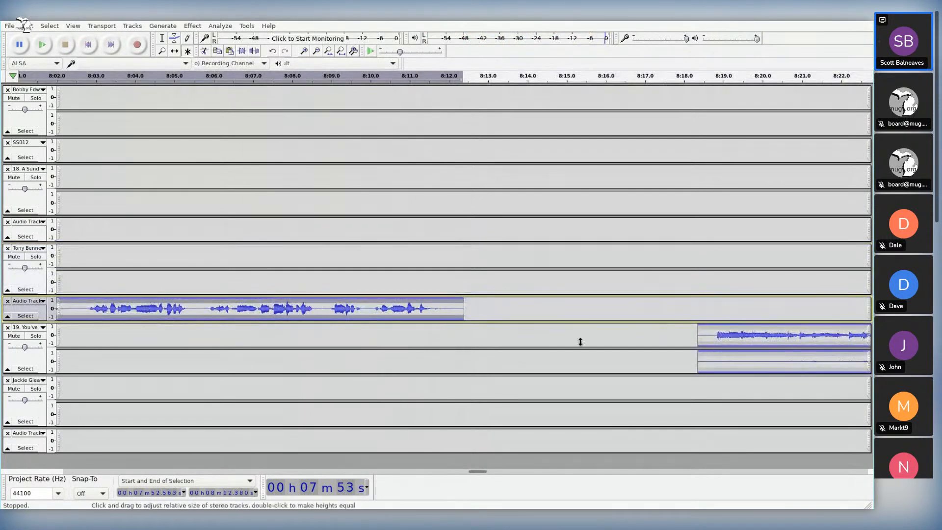
drag(725, 336, 463, 336)
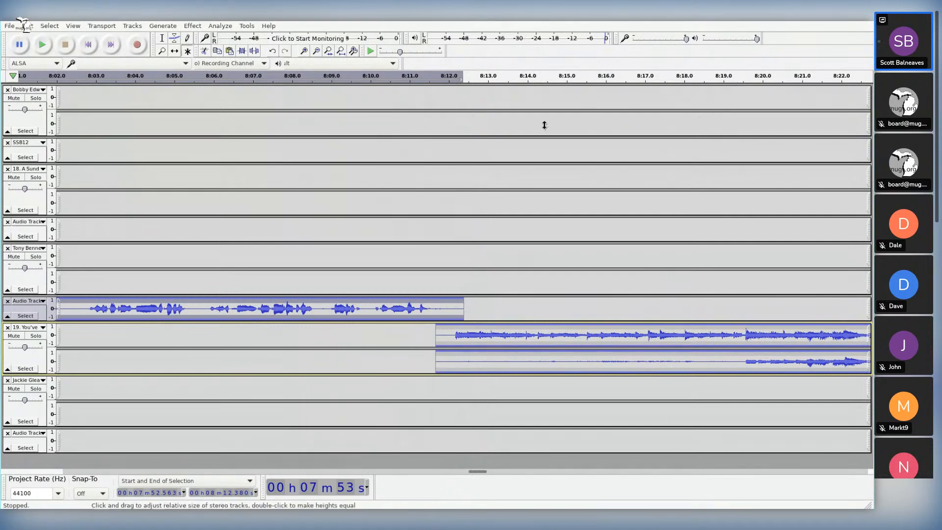
click(372, 309)
key(space)
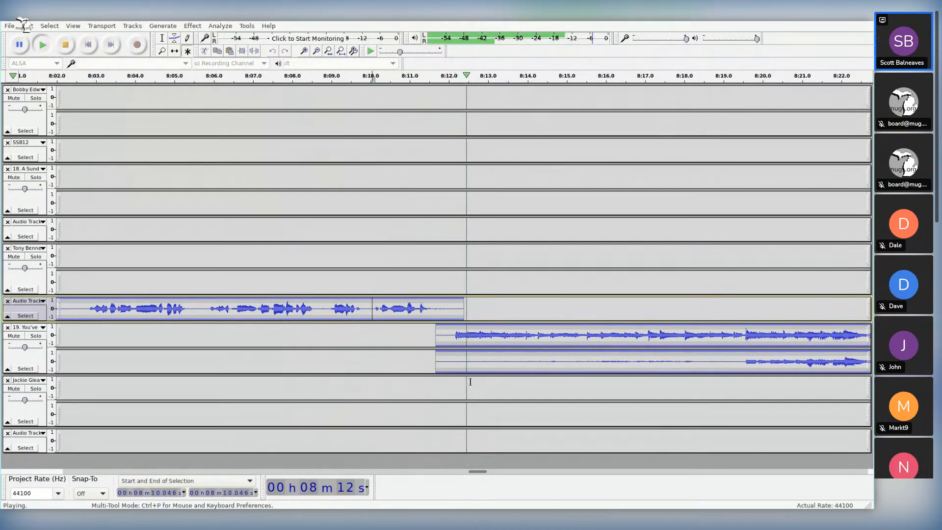
key(space)
Step: Move the Jackie Gleason clip to start at about 12:36.7, under the fading end of the 19. You've song, and play the transition
click(38, 362)
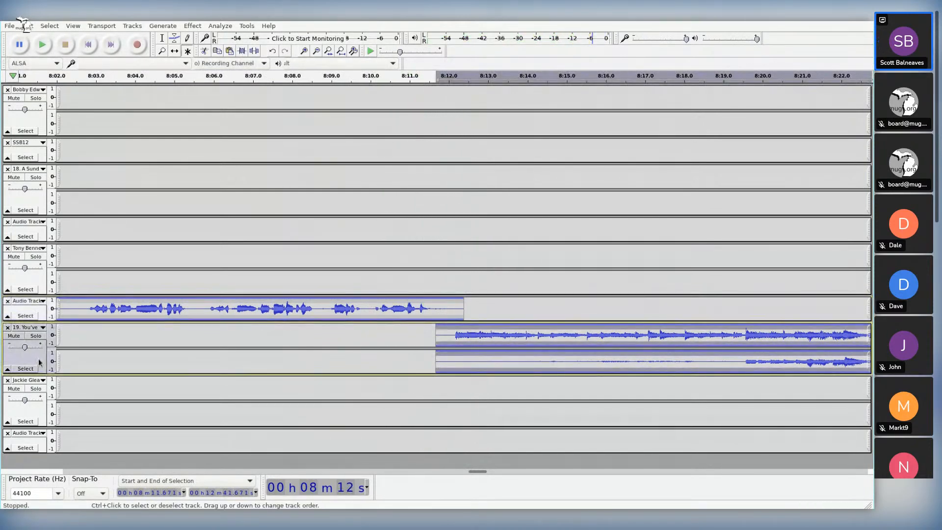
key(ctrl+bracketright)
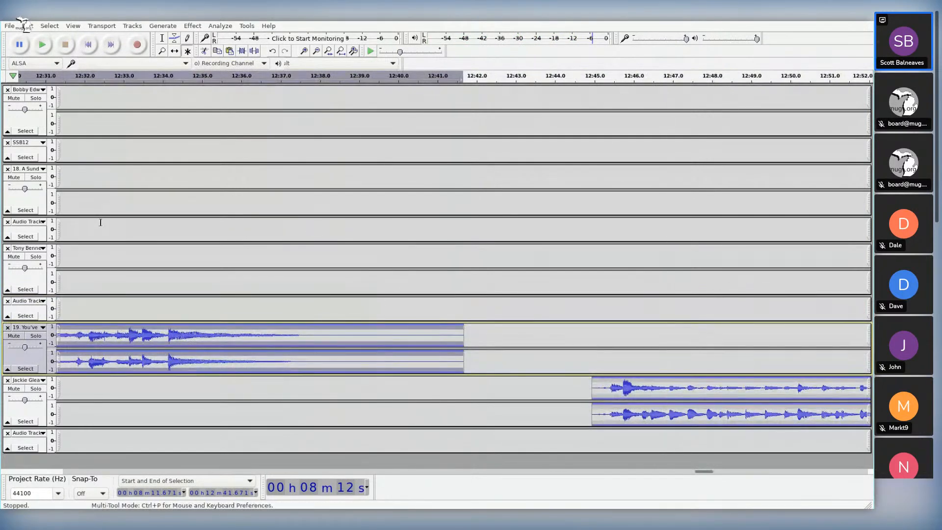
drag(638, 387, 315, 374)
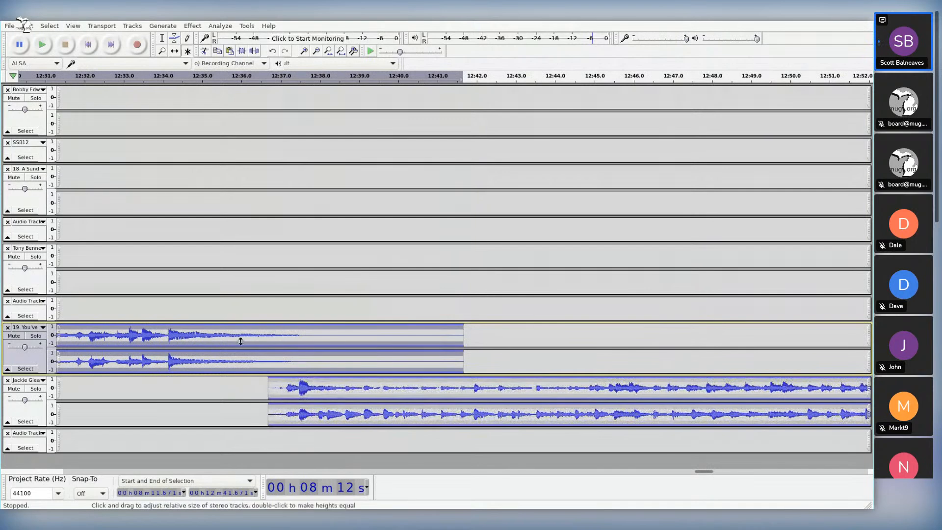
click(199, 337)
key(space)
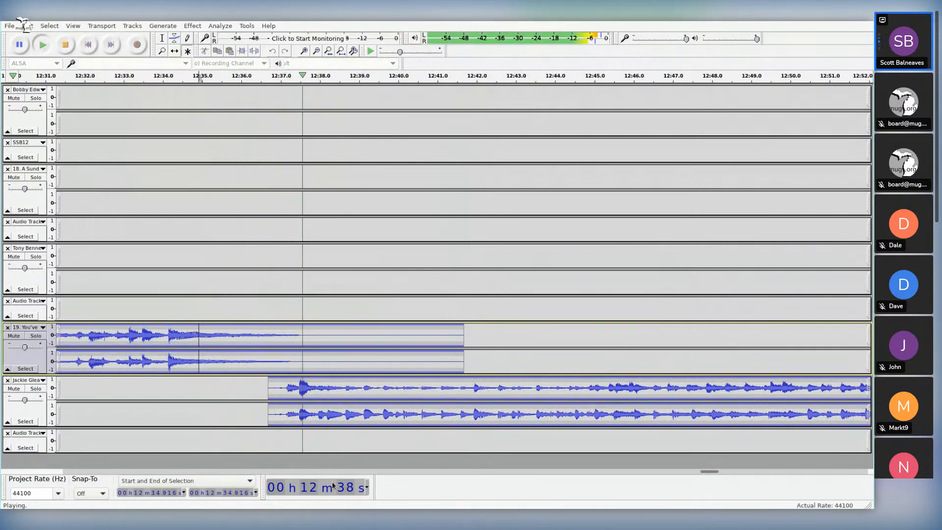
key(space)
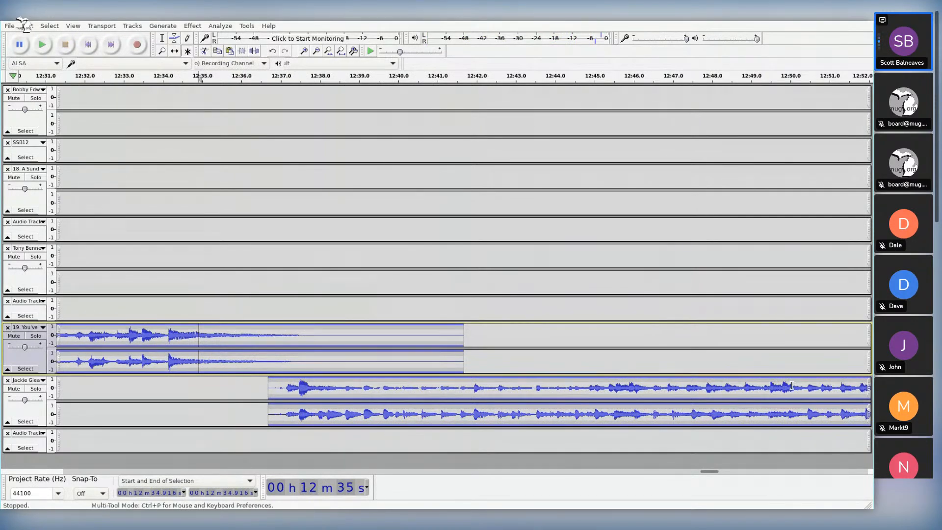
Step: Move the last voice clip to start at about 12:41.7 so its speech runs over the Jackie Gleason song, and play the overlap
click(598, 387)
key(space)
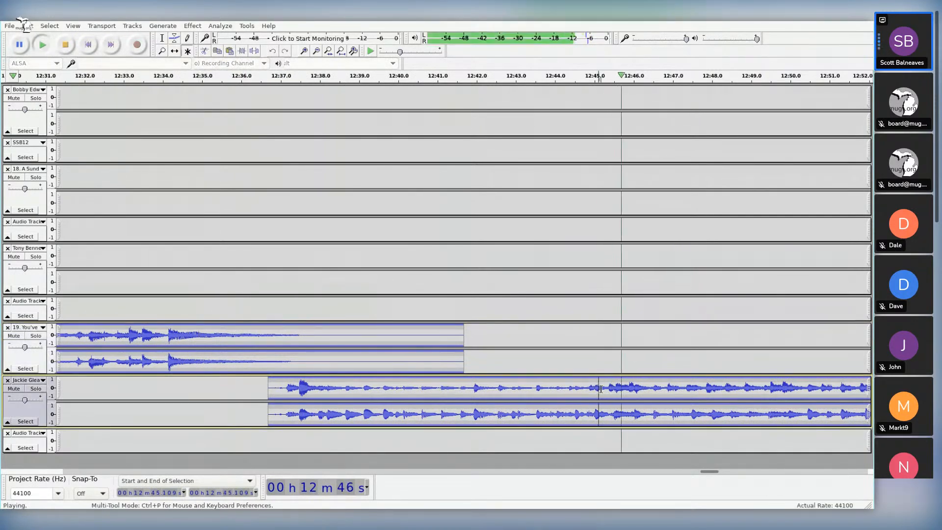
key(space)
drag(707, 471, 736, 472)
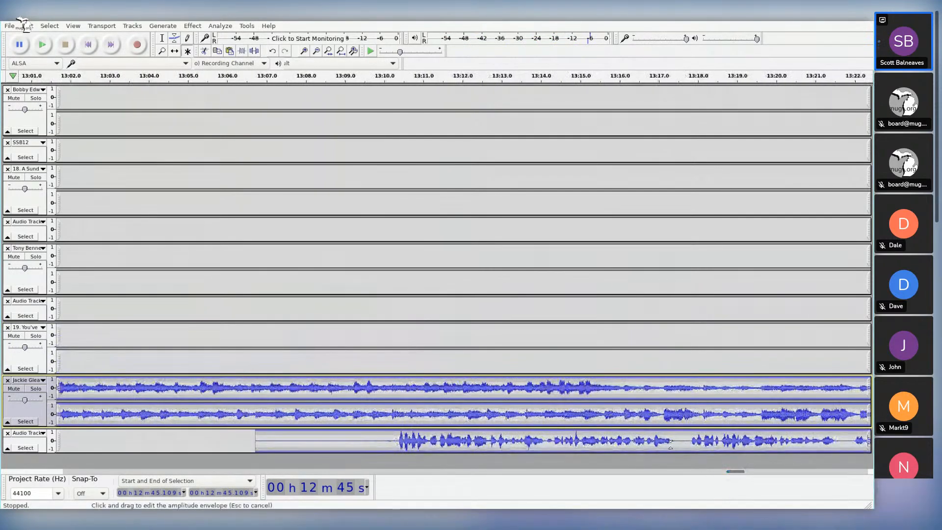
drag(451, 441, 625, 447)
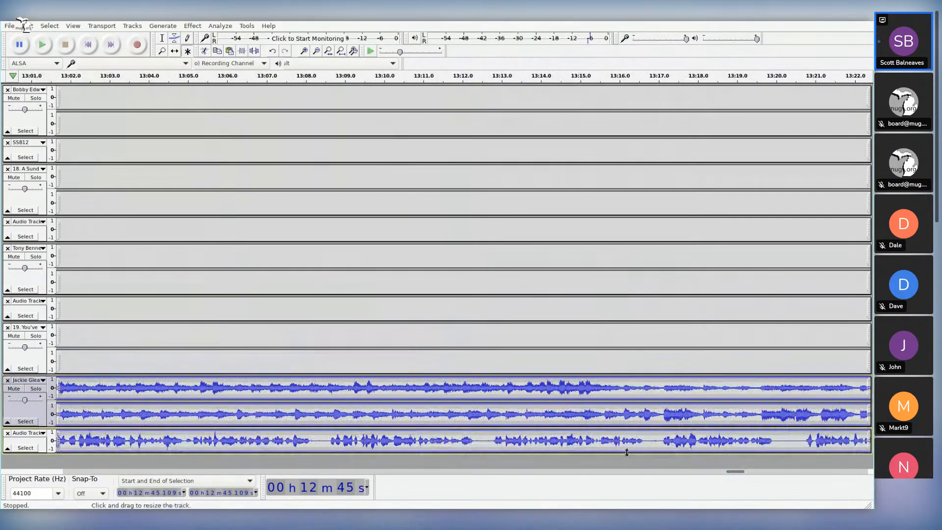
mouse_move(739, 473)
mouse_down()
mouse_move(717, 475)
mouse_move(731, 473)
mouse_up()
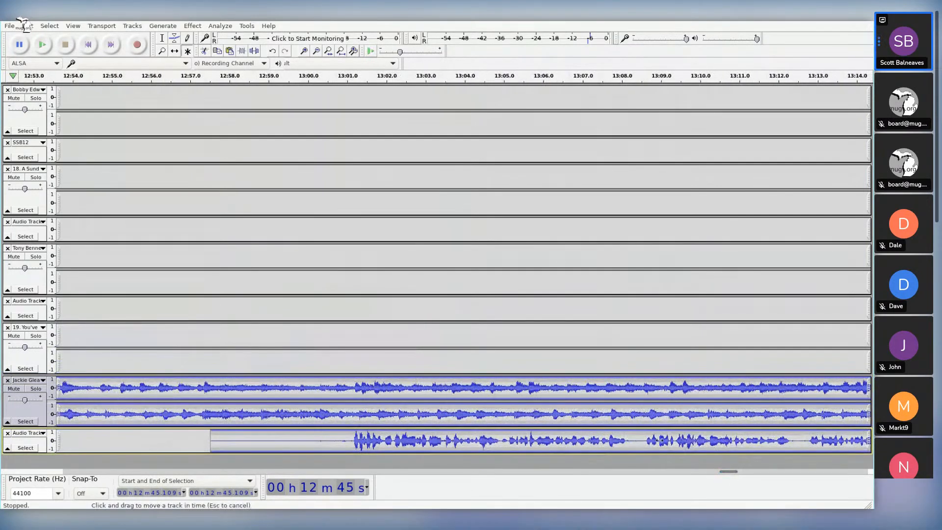
drag(663, 440, 326, 441)
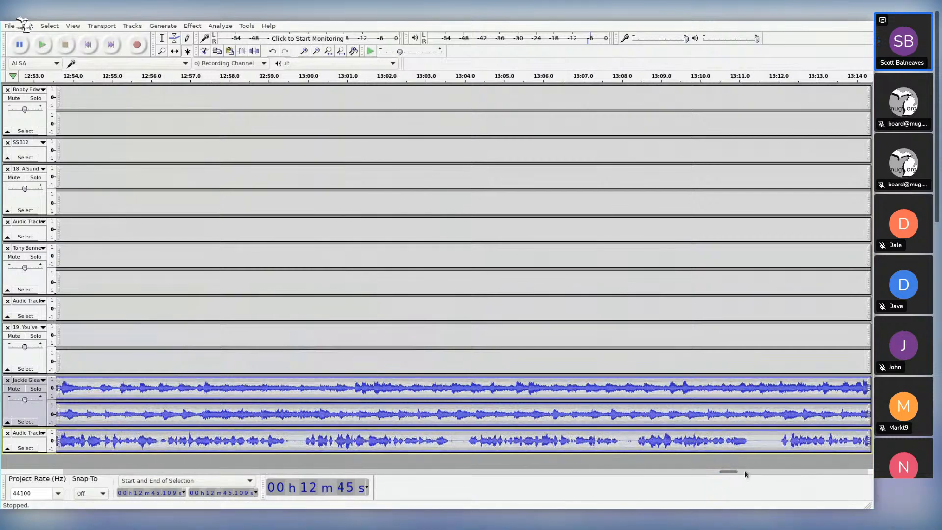
drag(734, 473, 174, 437)
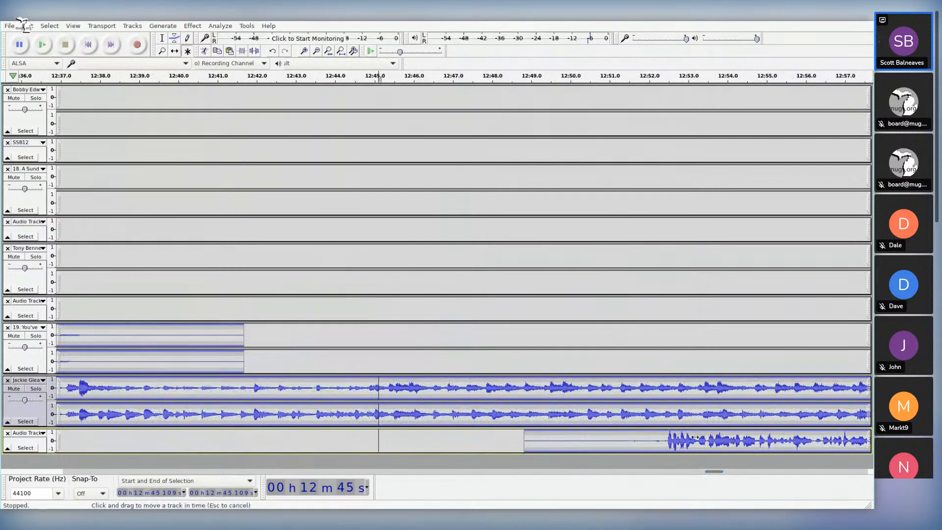
drag(626, 440, 420, 438)
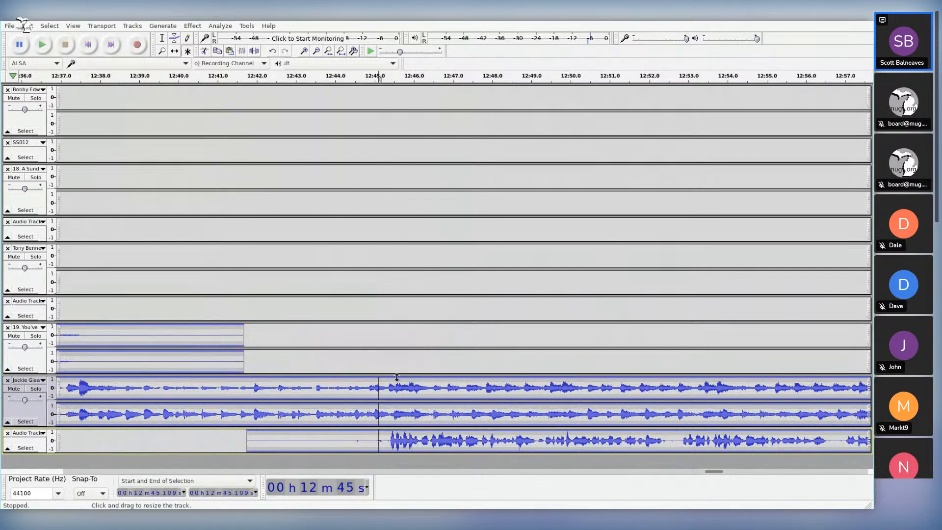
click(307, 388)
key(space)
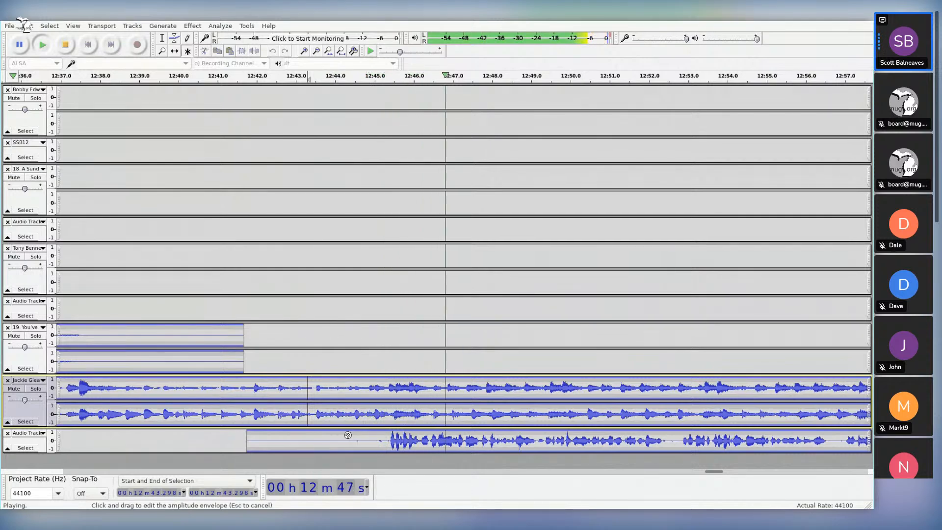
key(space)
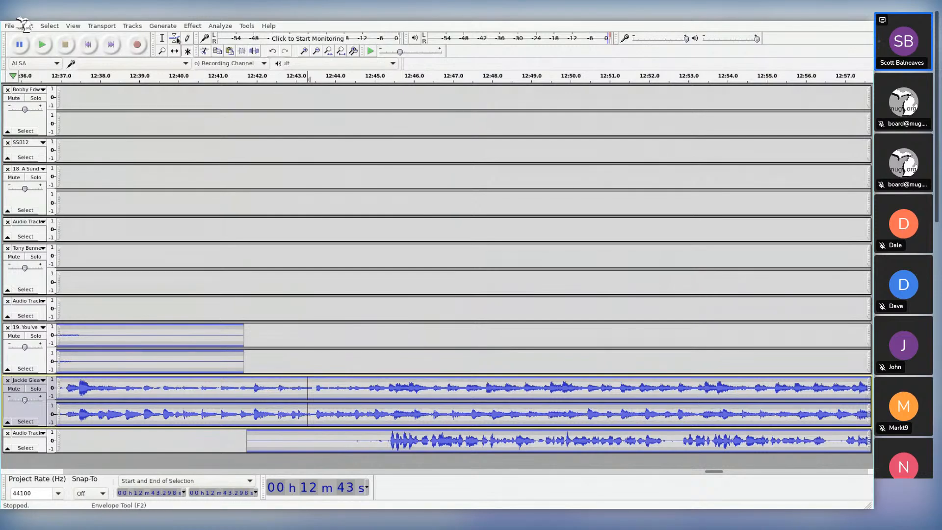
Step: With the Envelope tool, add a slight volume dip to the Jackie Gleason song between about 12:44.6 and 12:45.2, just before the speech
click(187, 51)
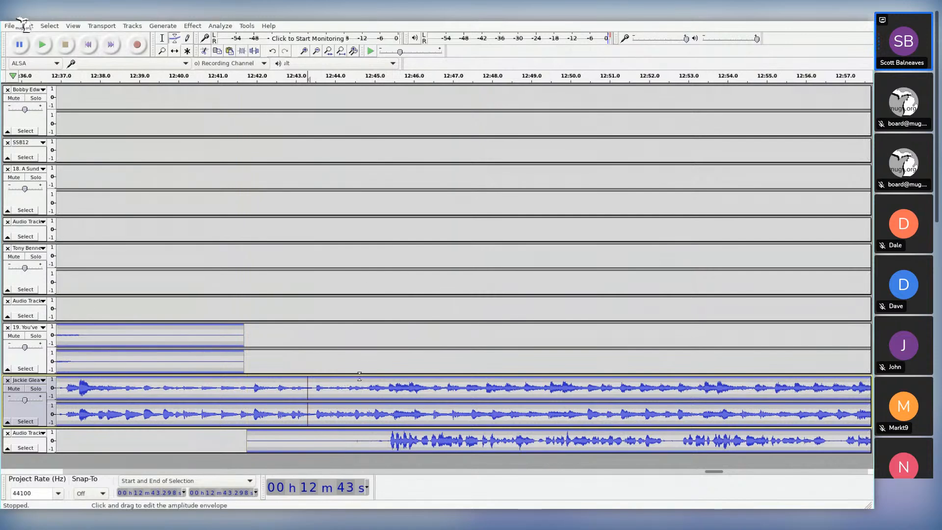
click(359, 376)
click(379, 381)
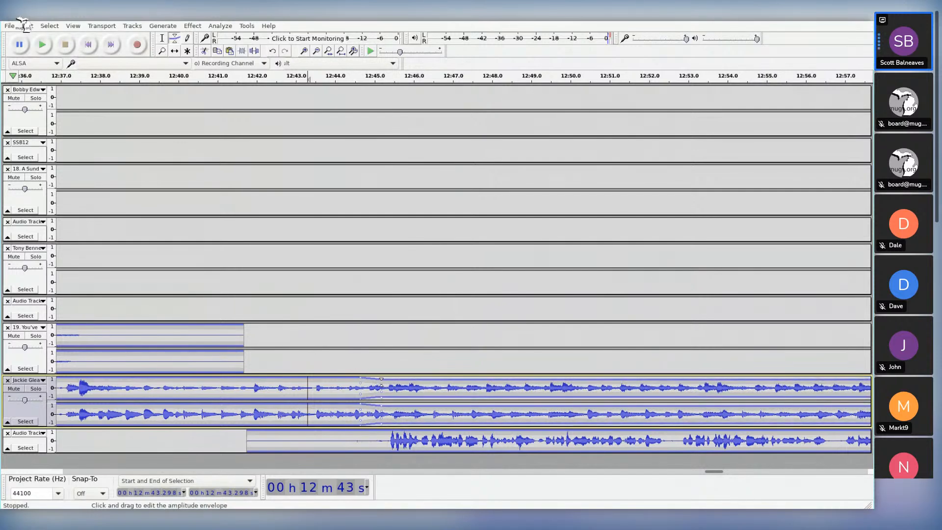
Step: Add envelope points at about 13:21.9 and 13:23.0 on the Jackie Gleason song, raising the music to full level after the speech
drag(710, 473, 741, 474)
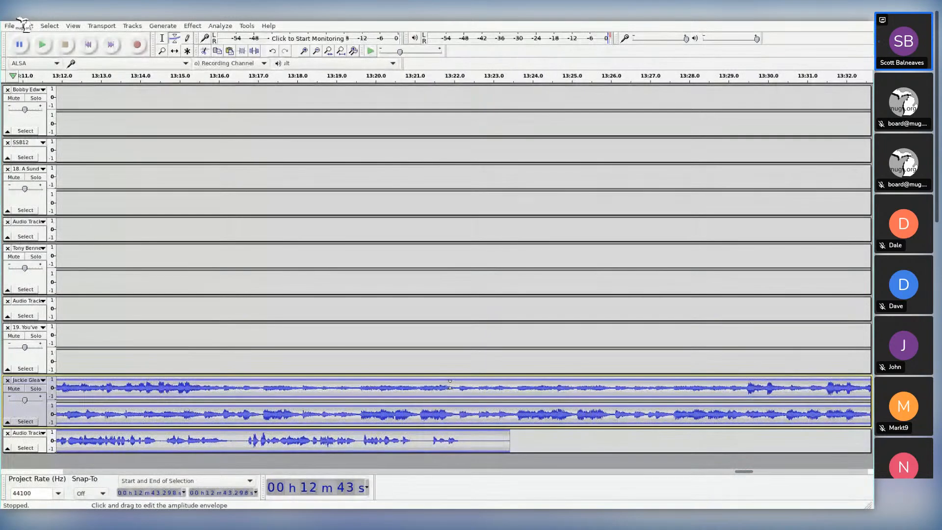
click(450, 380)
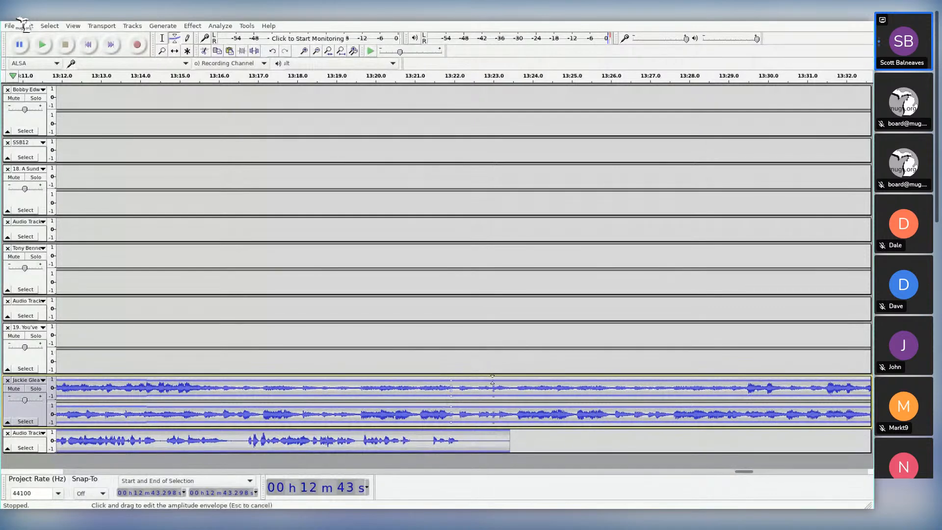
click(492, 379)
drag(492, 380, 491, 376)
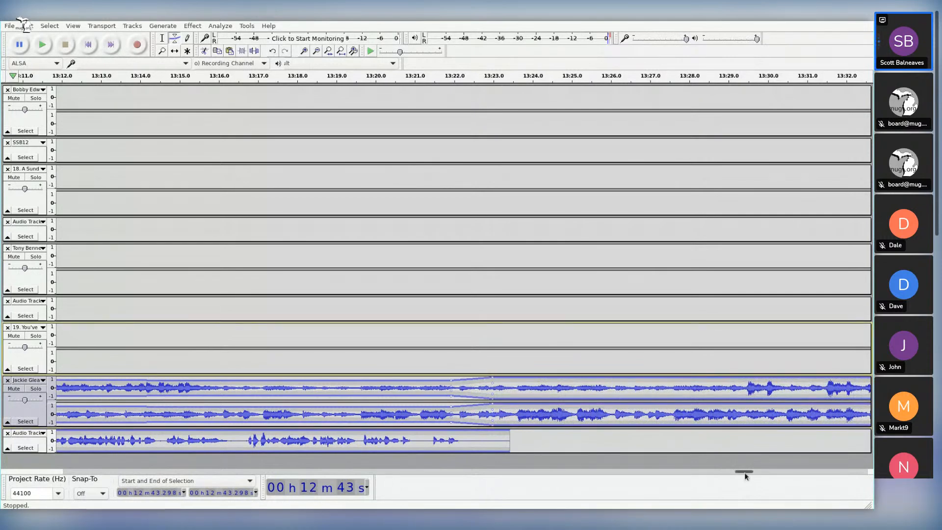
Step: Deepen the envelope drop at about 12:45.2 on the Jackie Gleason song so the music sits well below the speech
drag(744, 471, 708, 472)
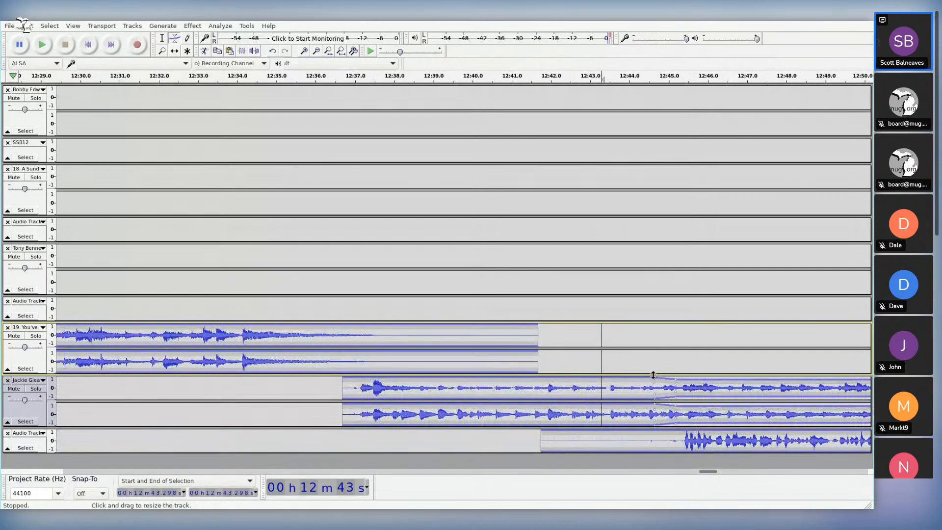
drag(656, 377, 677, 387)
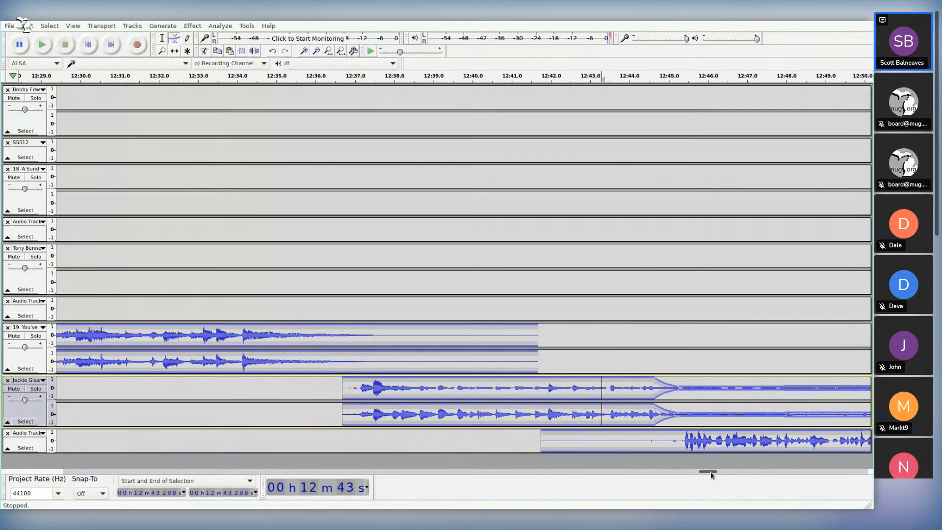
Step: Lower the Jackie Gleason song's envelope point at about 13:22.1 so the music stays well below the speech until the voice clip's last words
drag(710, 471, 745, 470)
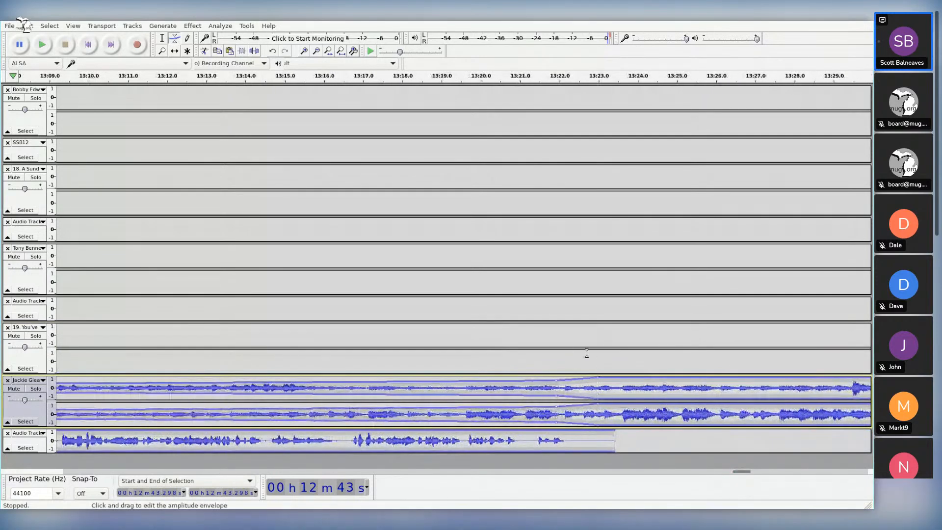
drag(555, 378, 561, 376)
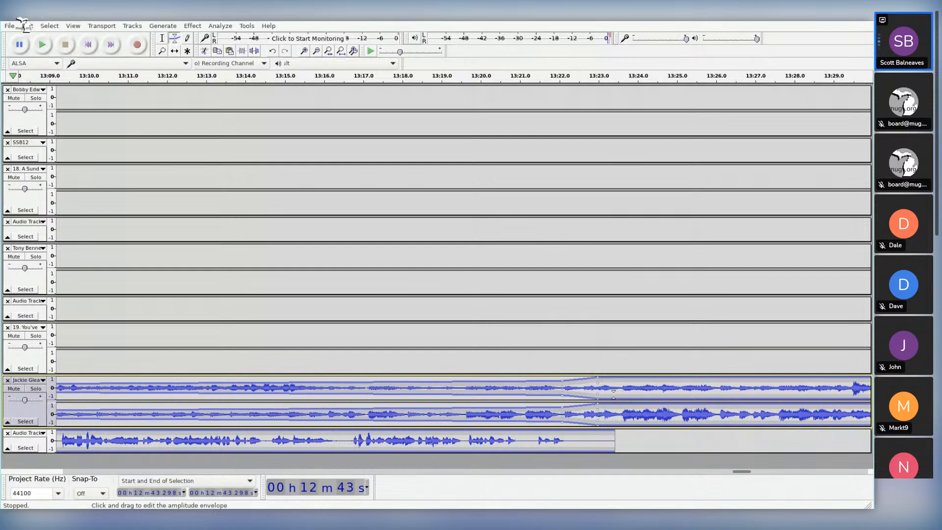
click(562, 377)
drag(562, 381, 561, 387)
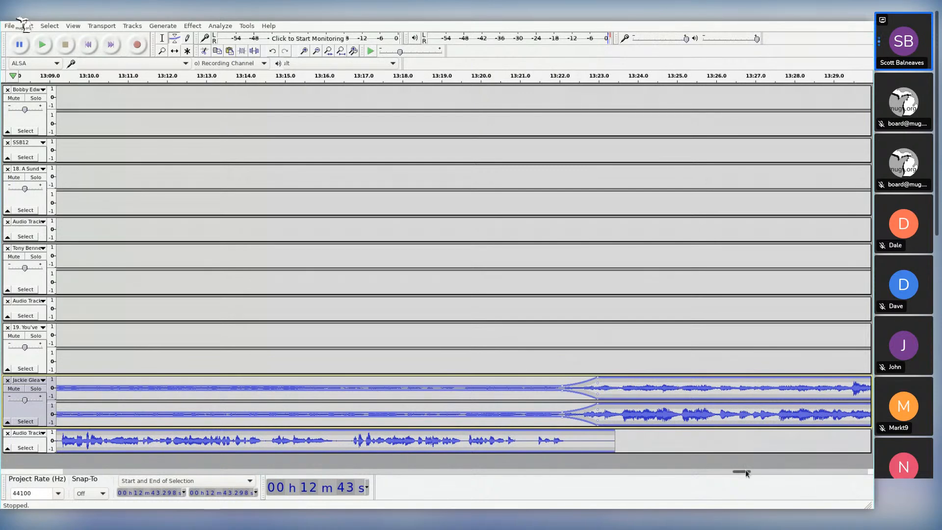
Step: Play the mix from about 12:37.1 to check the Jackie Gleason intro and the volume dip as the speech starts
drag(741, 471, 712, 472)
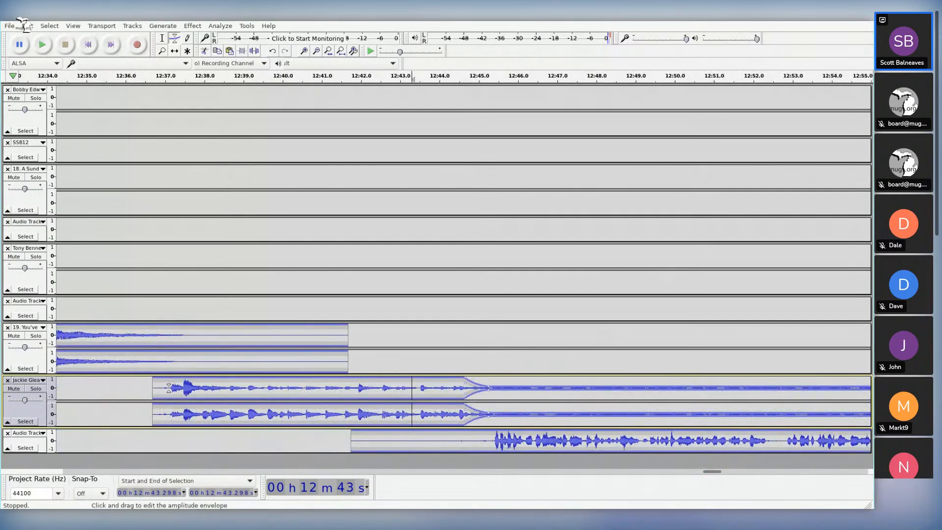
click(162, 38)
click(169, 385)
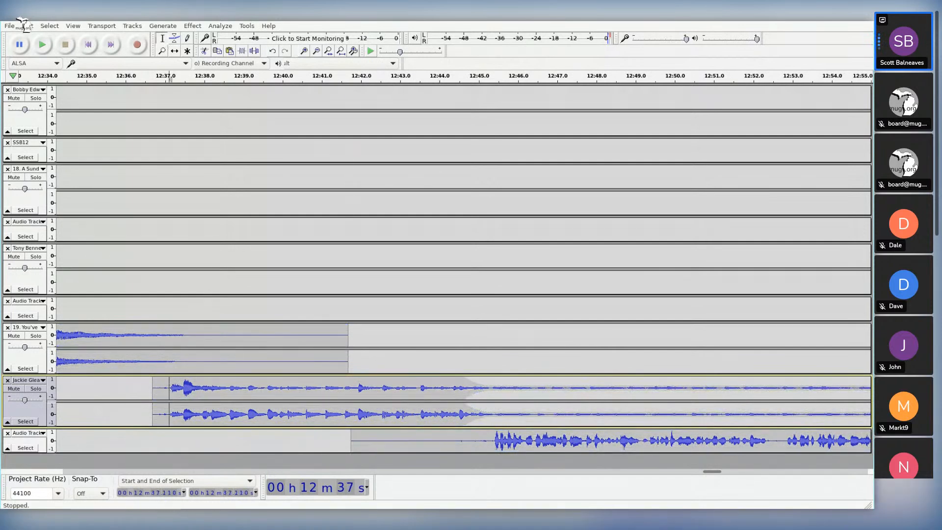
key(space)
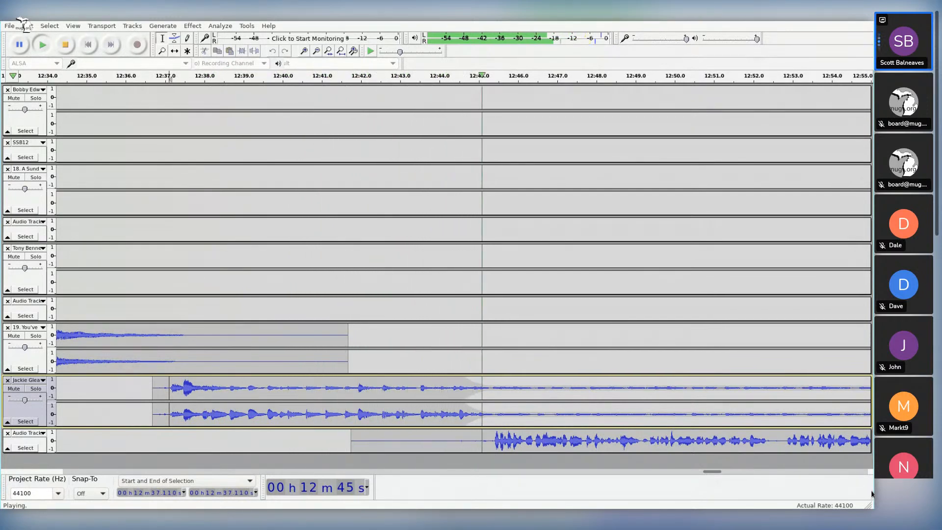
key(space)
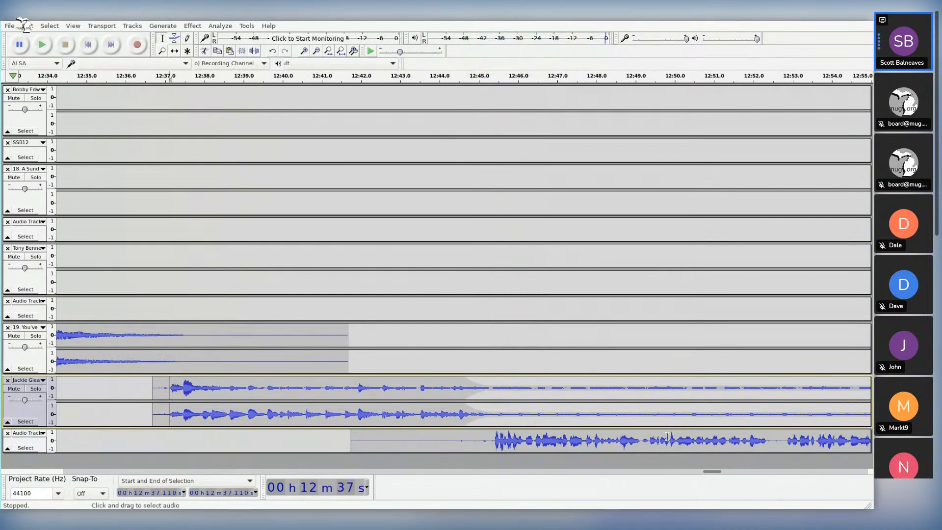
Step: Play the mix from about 13:19.1 to check how the Jackie Gleason music rises after the speech ends
drag(710, 472, 868, 463)
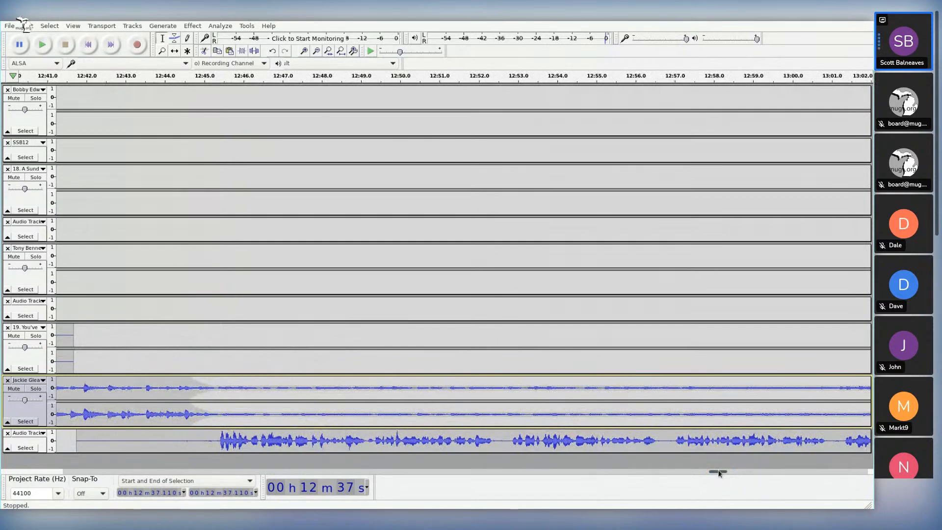
drag(719, 472, 745, 471)
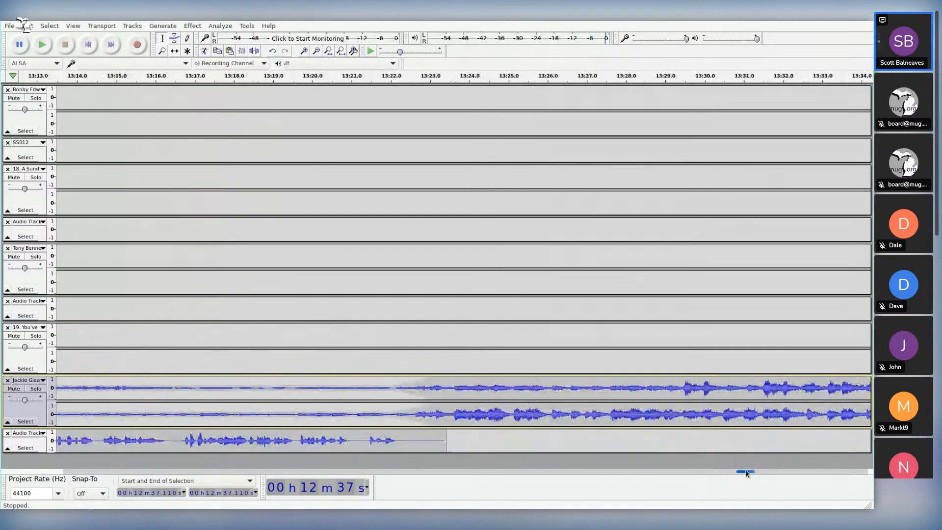
click(278, 414)
key(space)
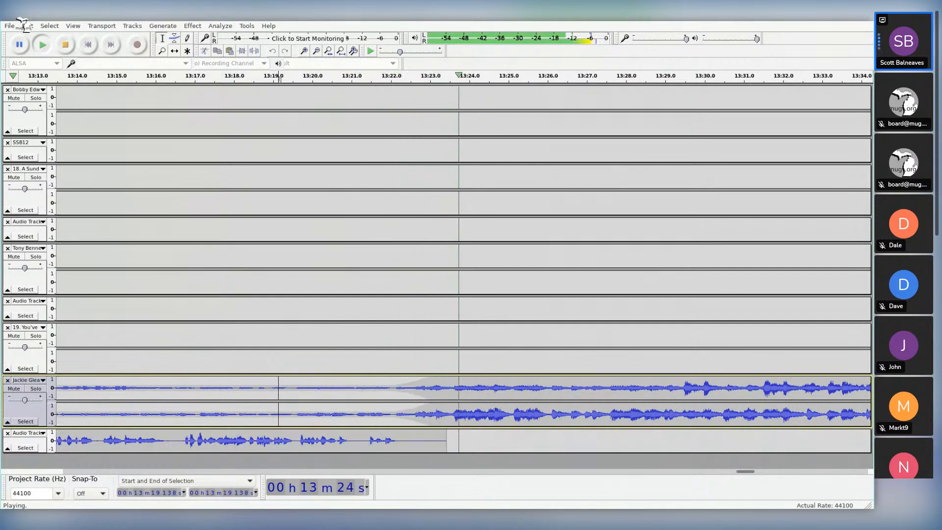
key(space)
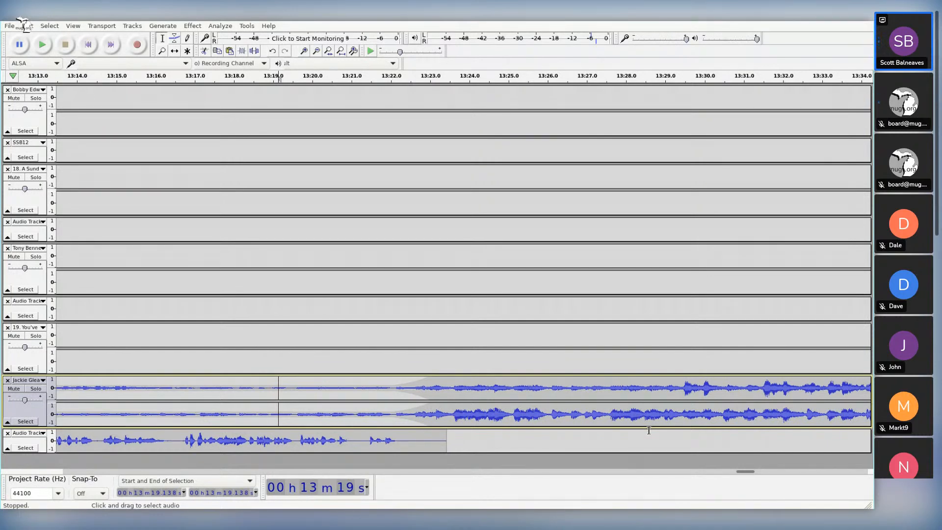
Step: Save the project in the hour3 folder with _2022-03-13_ in its file name
click(15, 28)
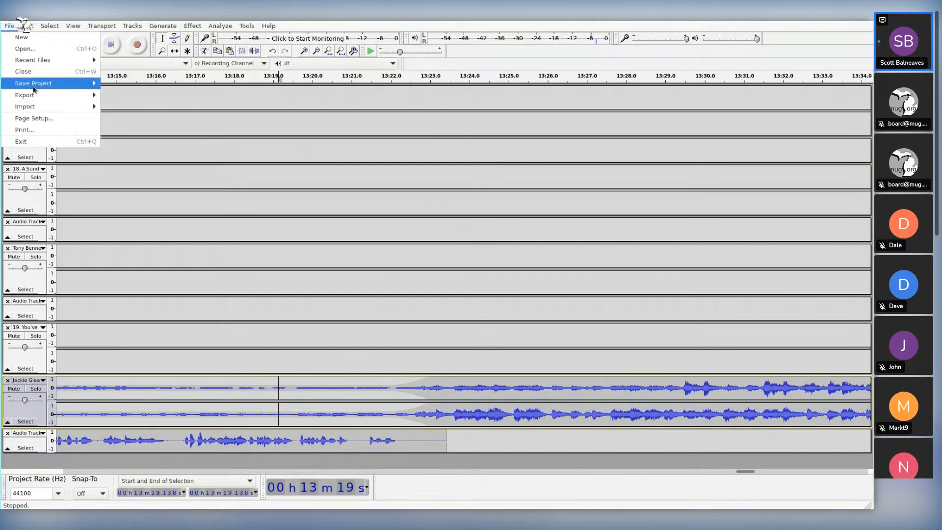
mouse_move(54, 83)
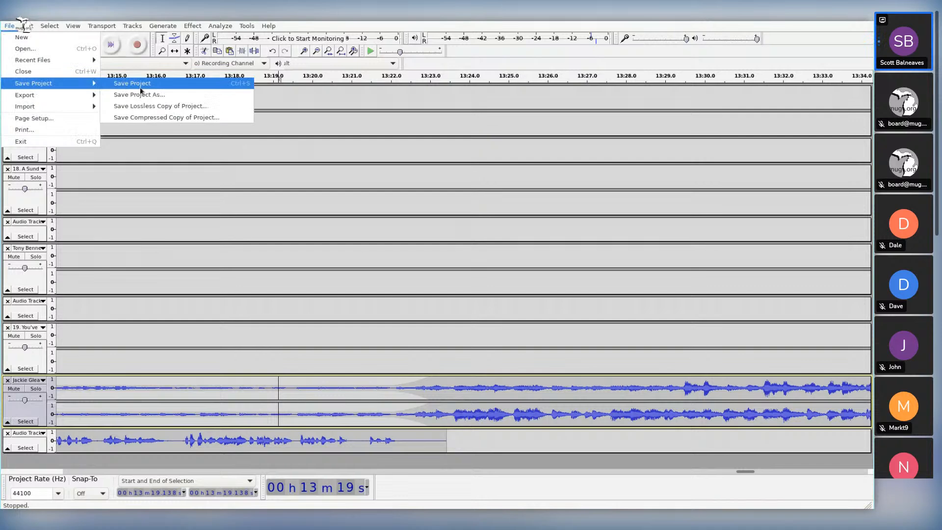
click(141, 87)
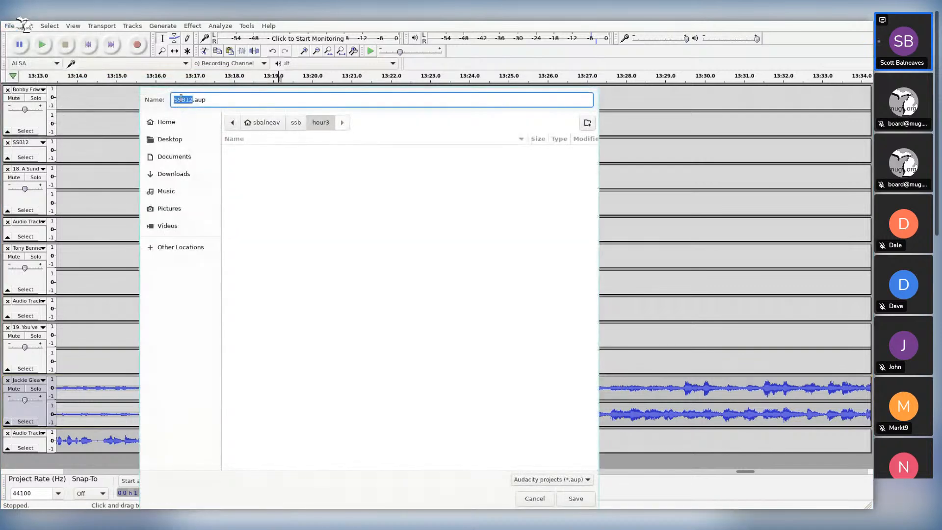
text(_2022-03-13_)
click(591, 500)
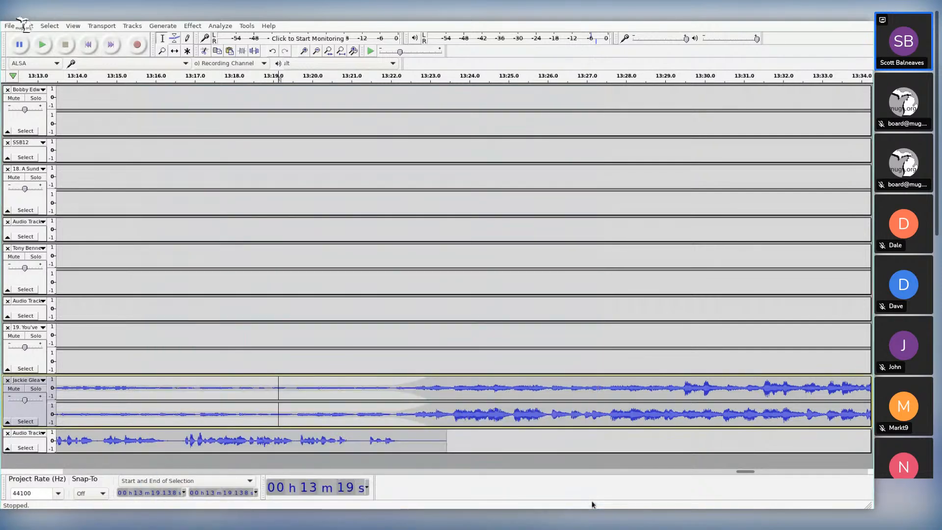